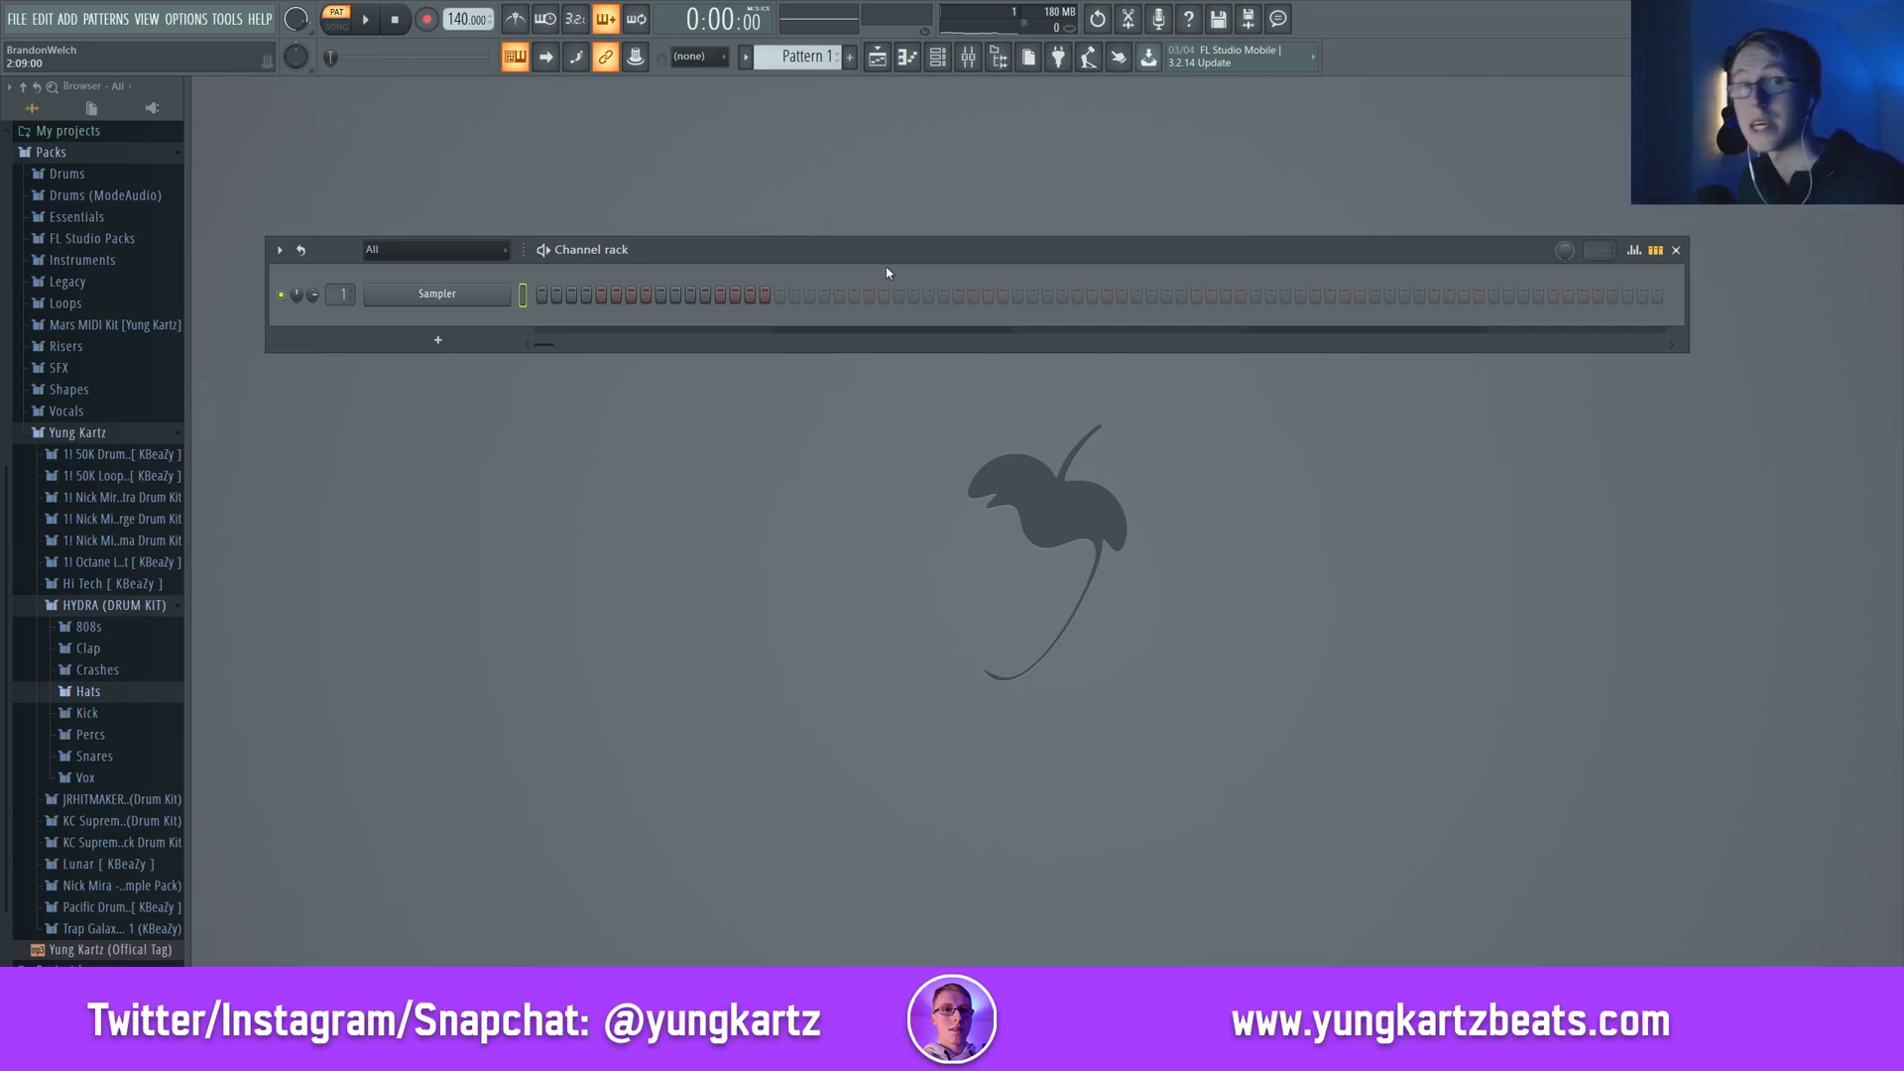
Set the project tempo to 175 BPM
drag(459, 19, 459, 10)
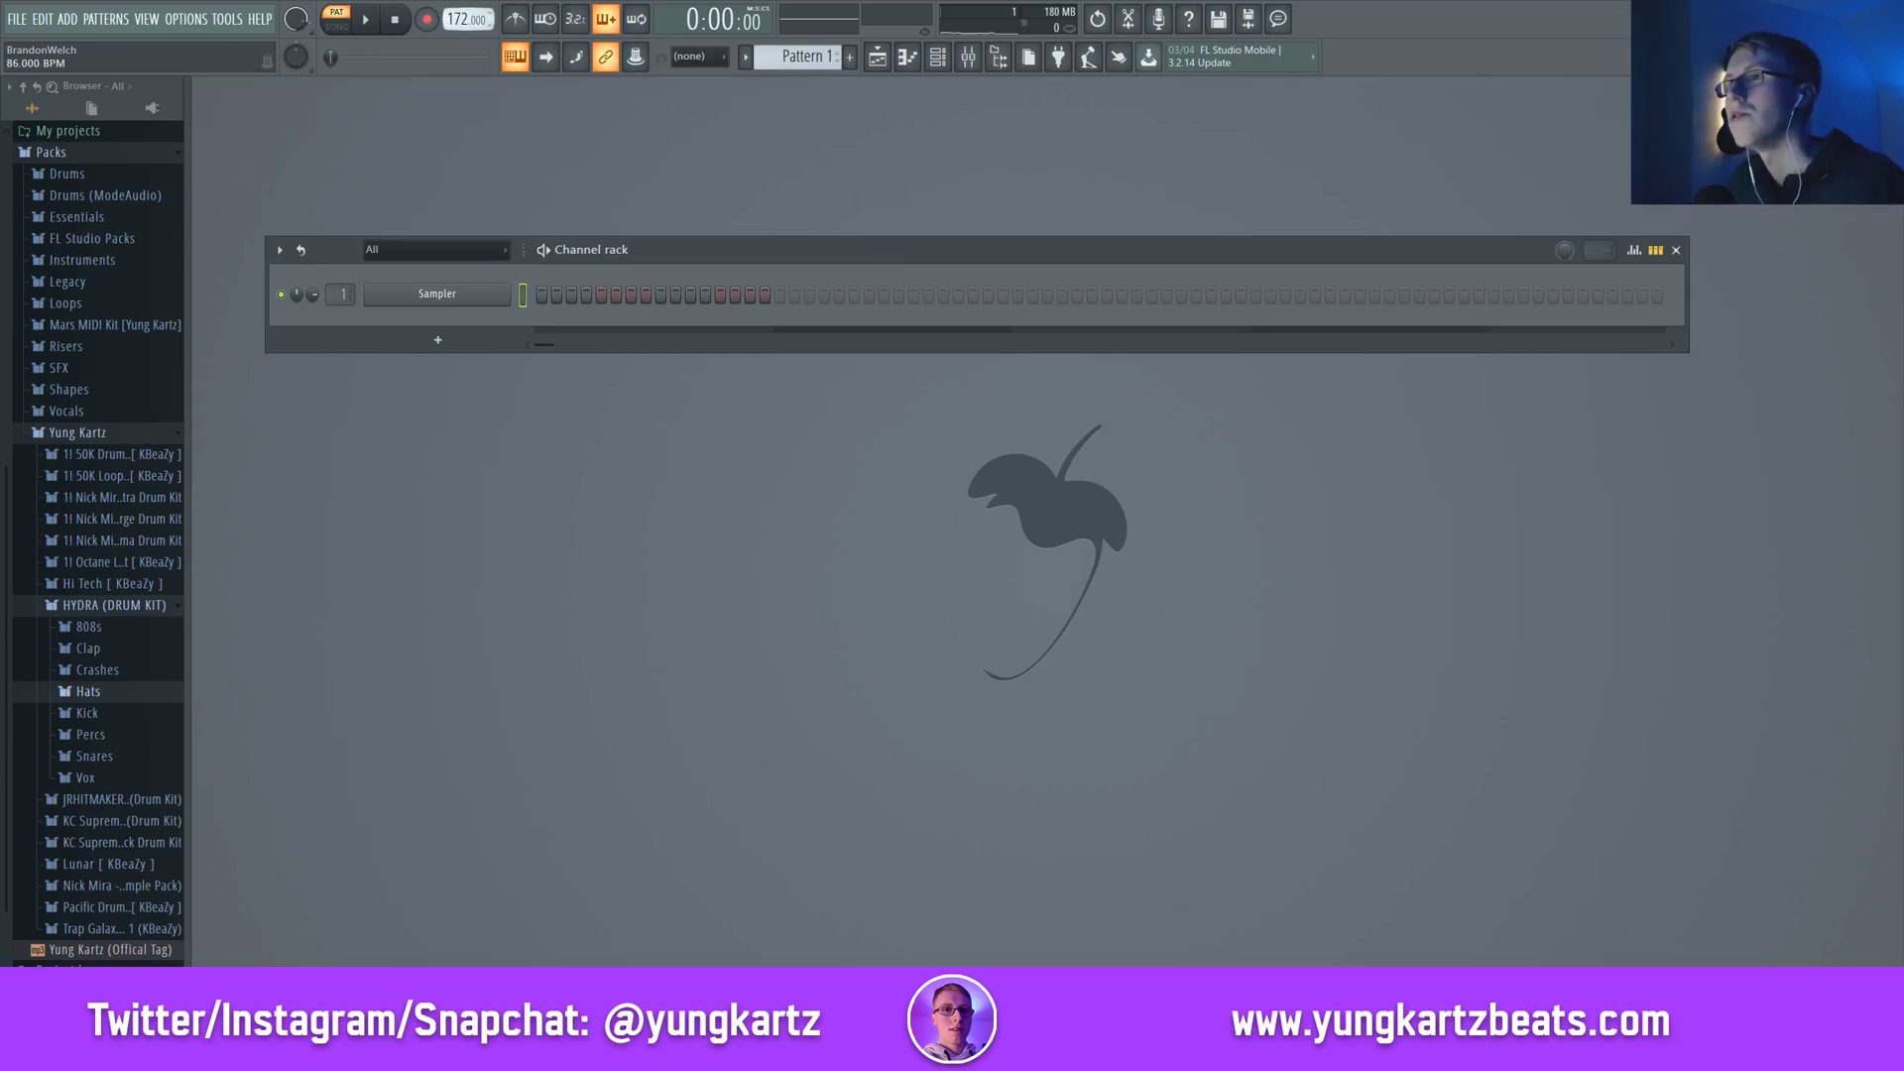
drag(458, 19, 458, 19)
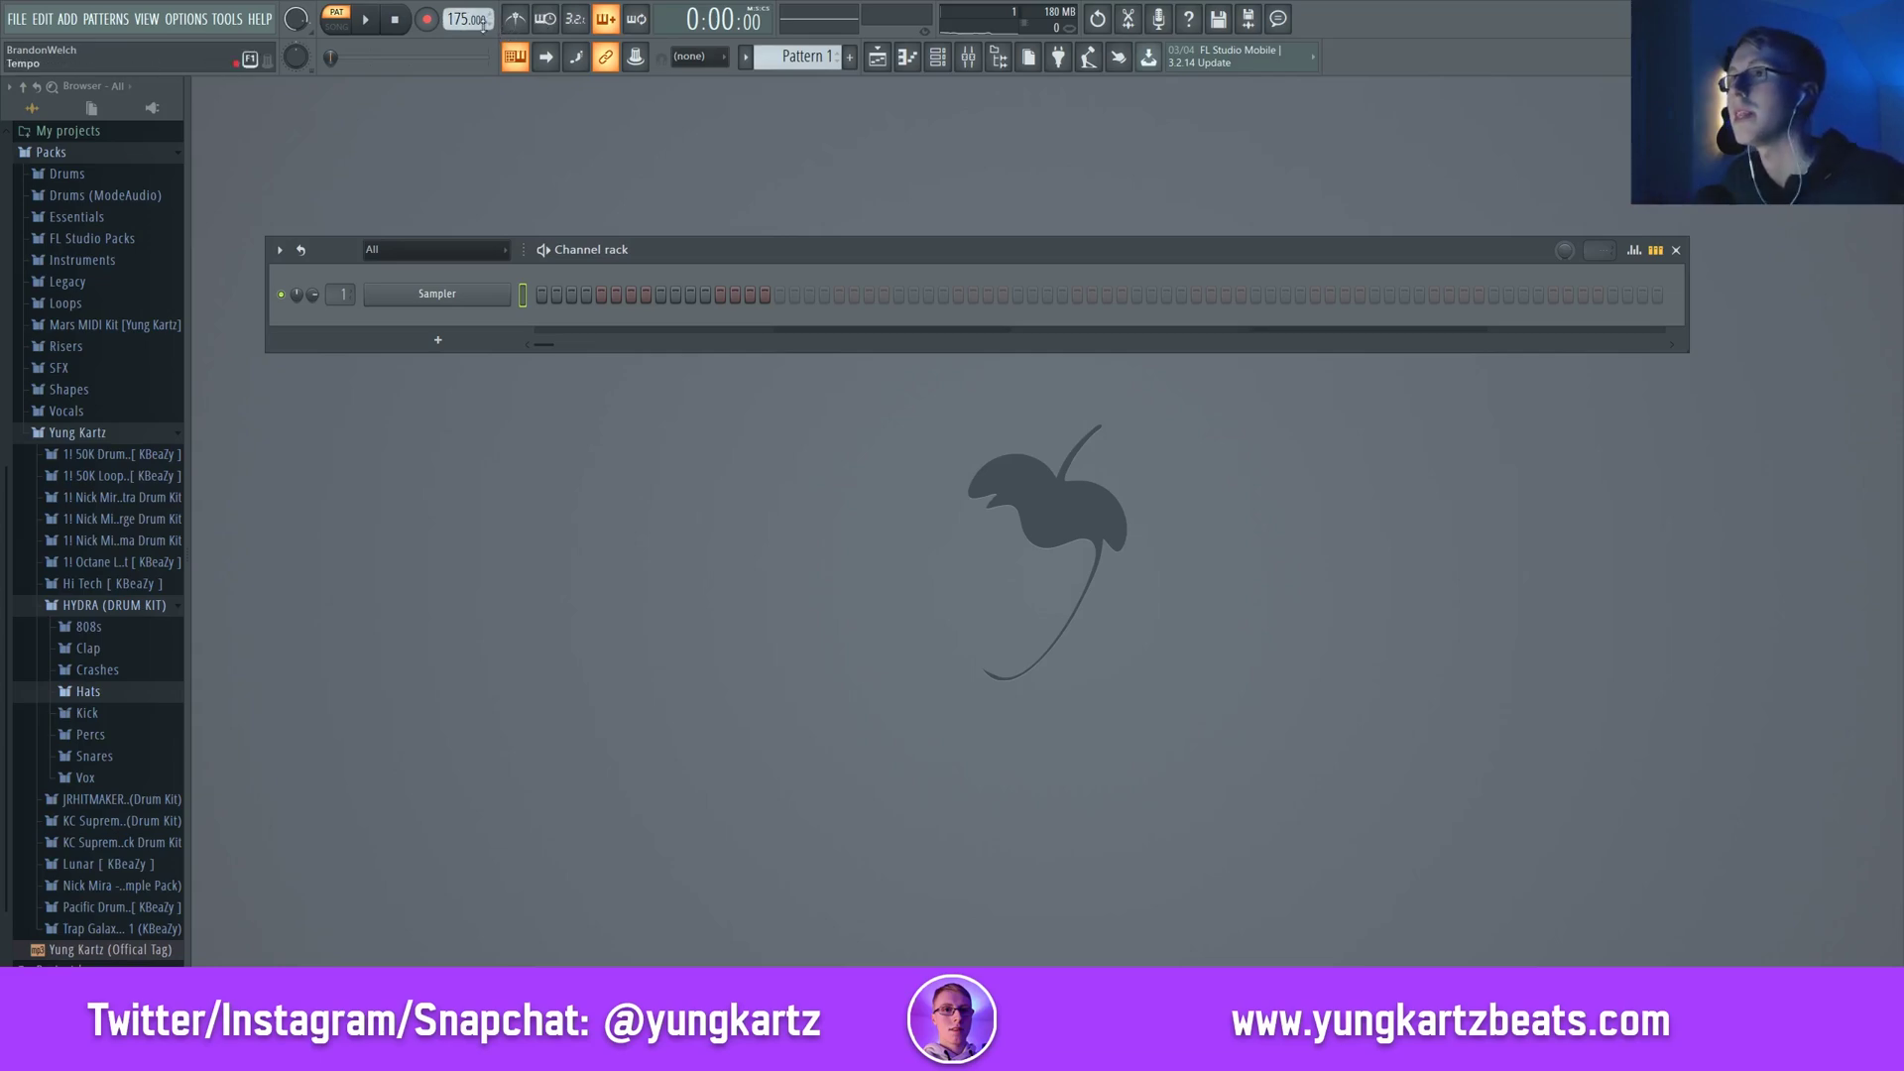
right_click(456, 26)
click(731, 237)
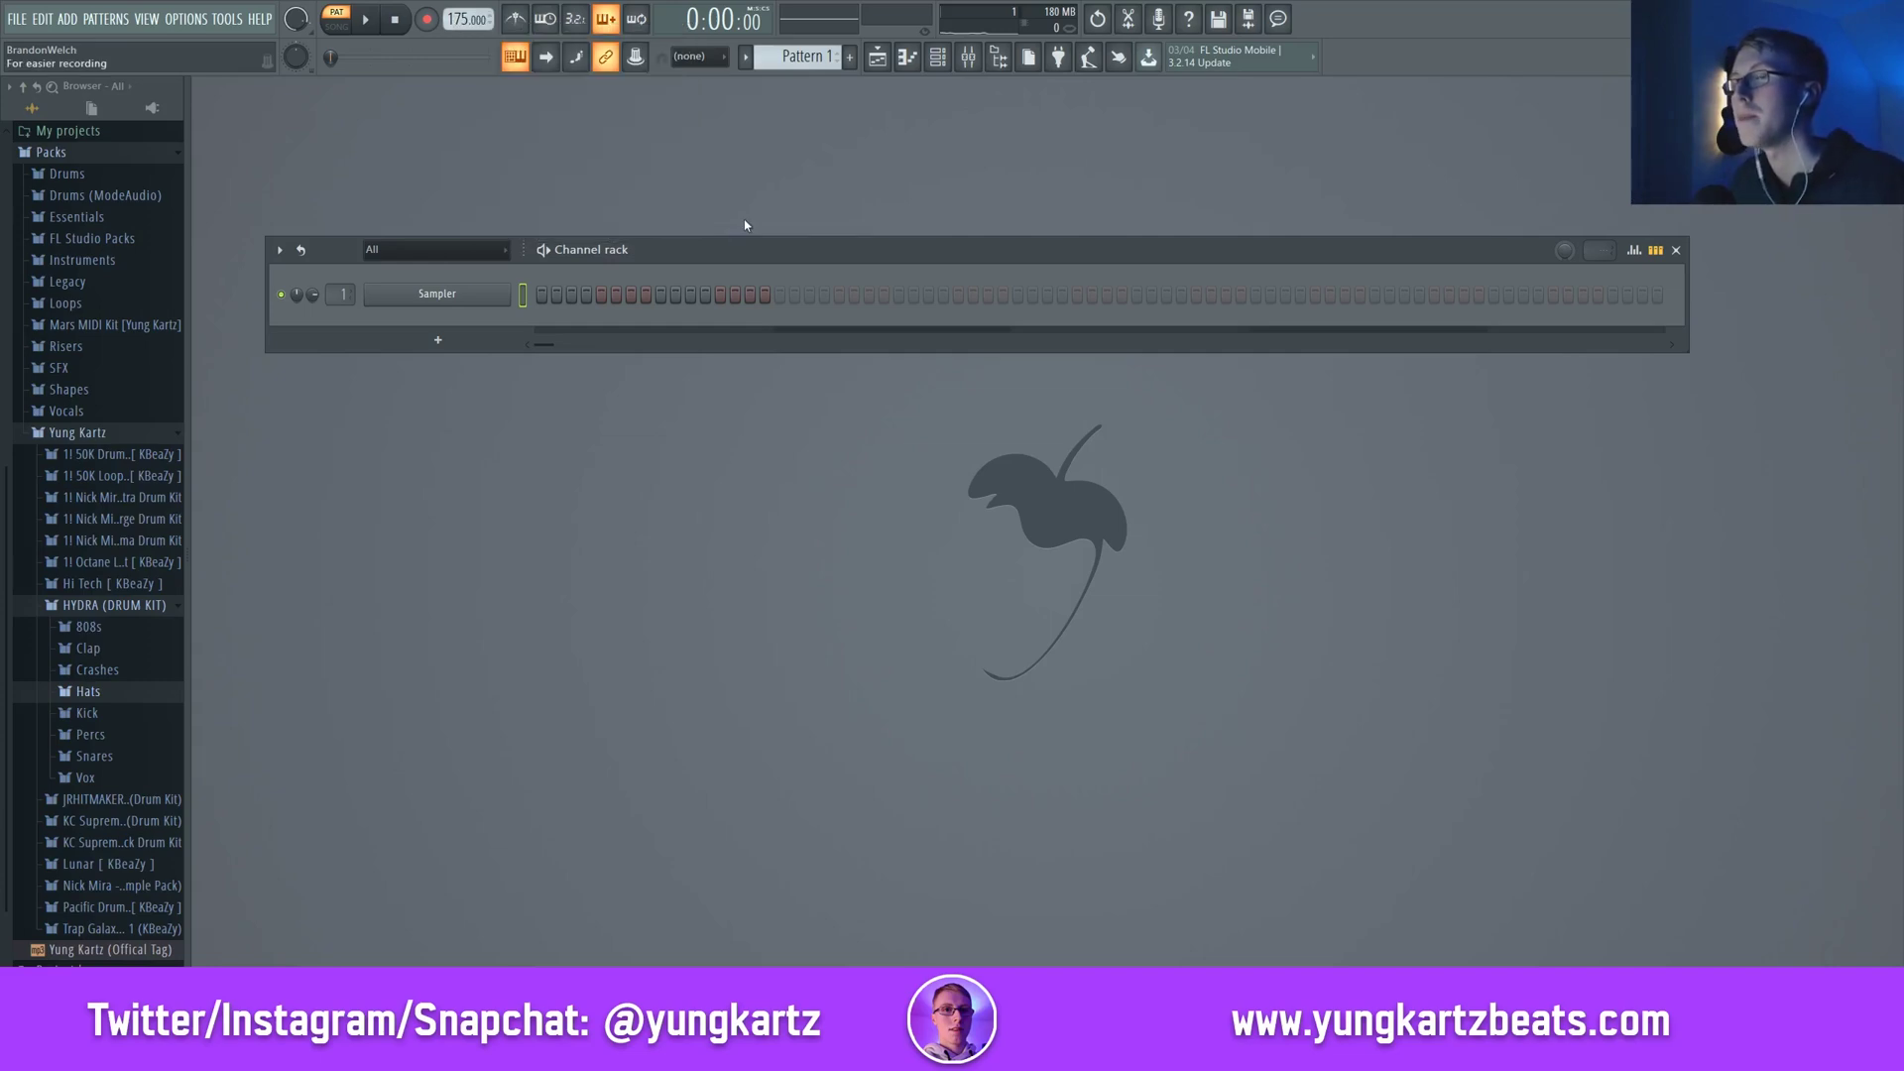
Load the Keyscape [64bit] generator in place of the Sampler channel and open its piano roll
click(151, 107)
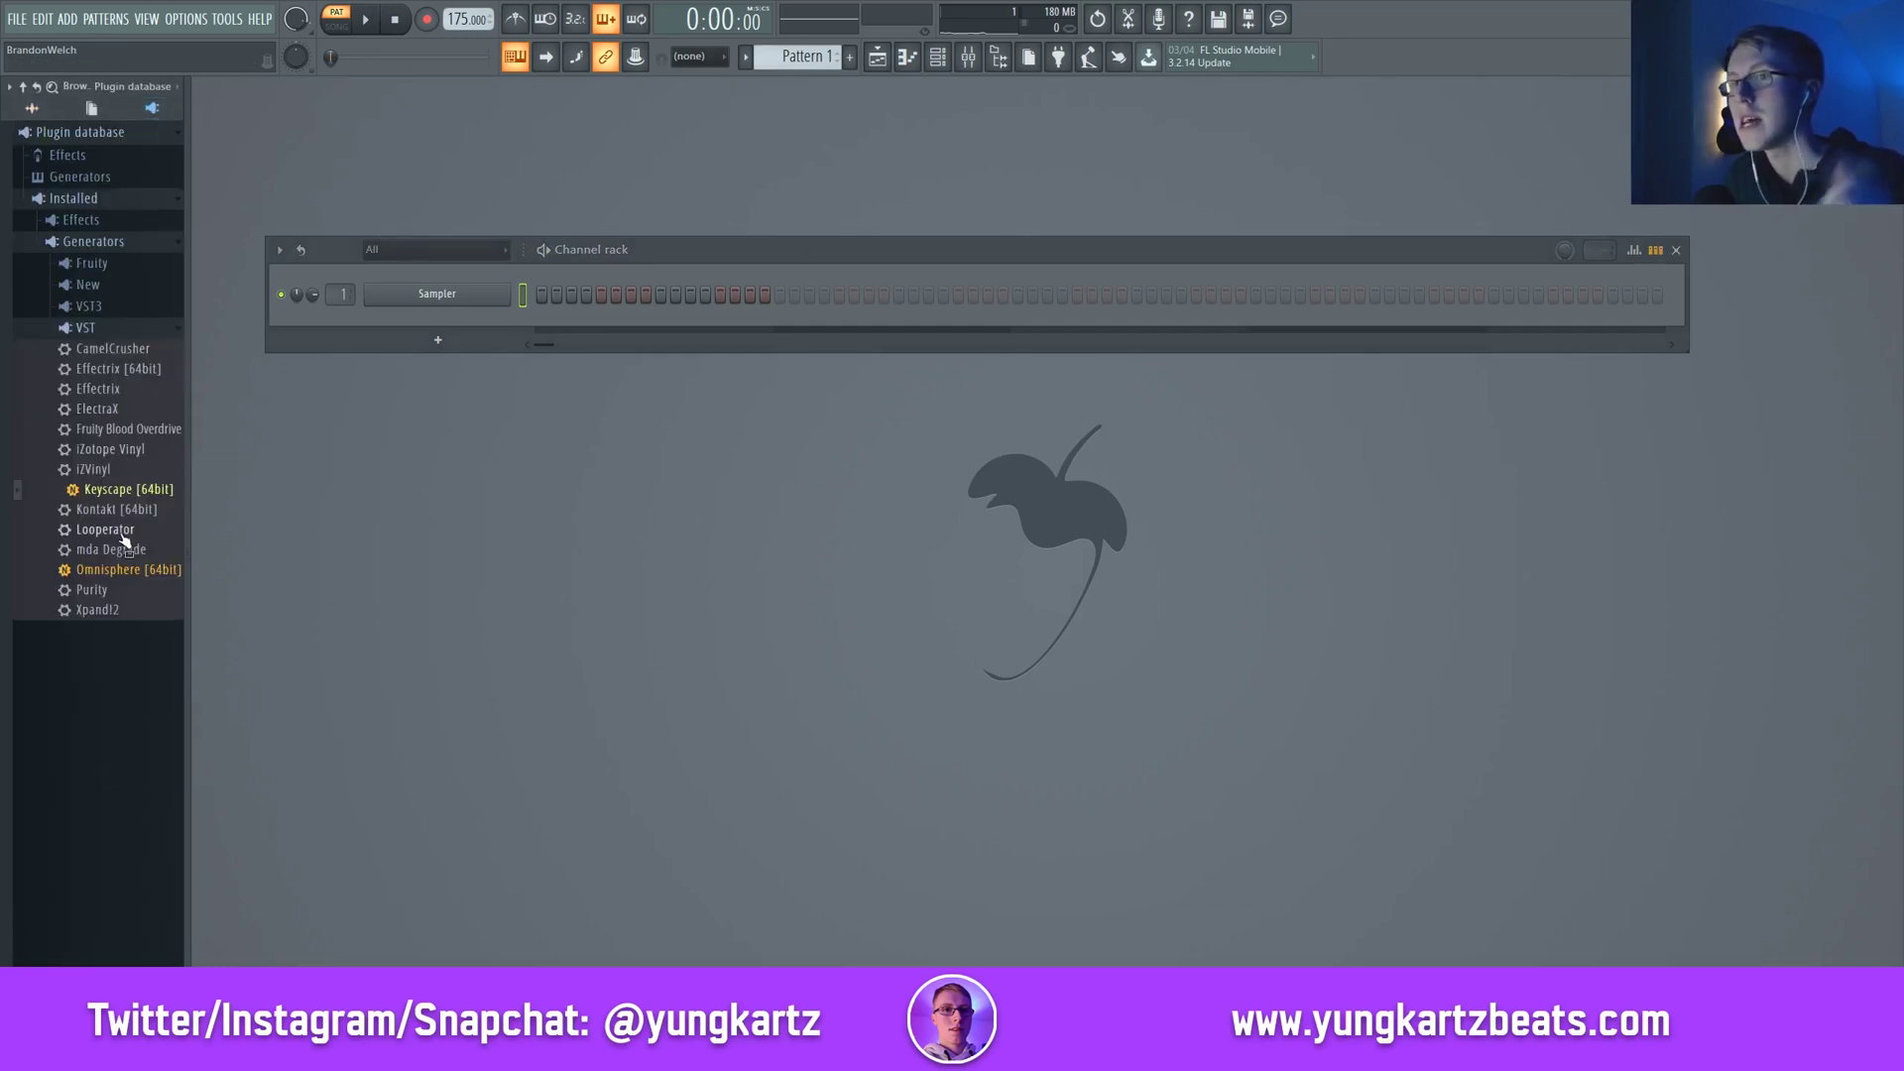
drag(126, 492, 445, 296)
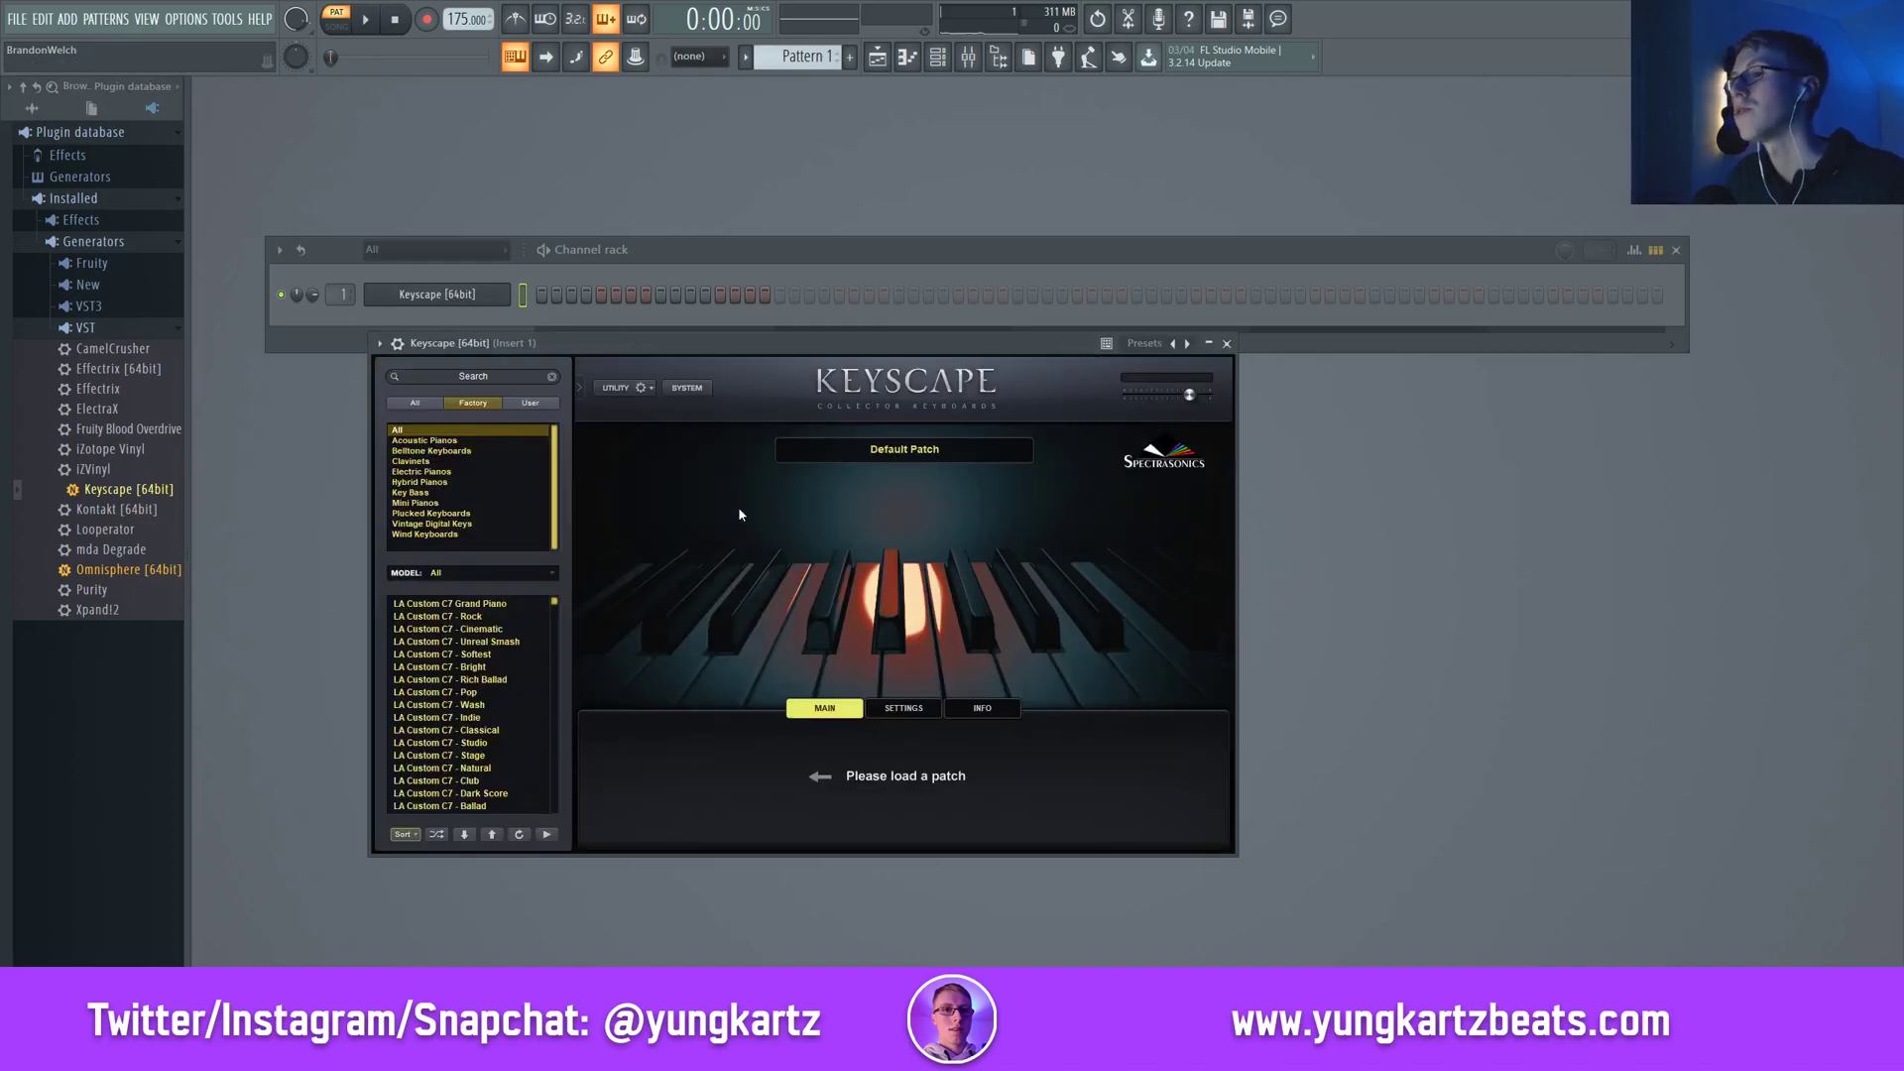
right_click(499, 294)
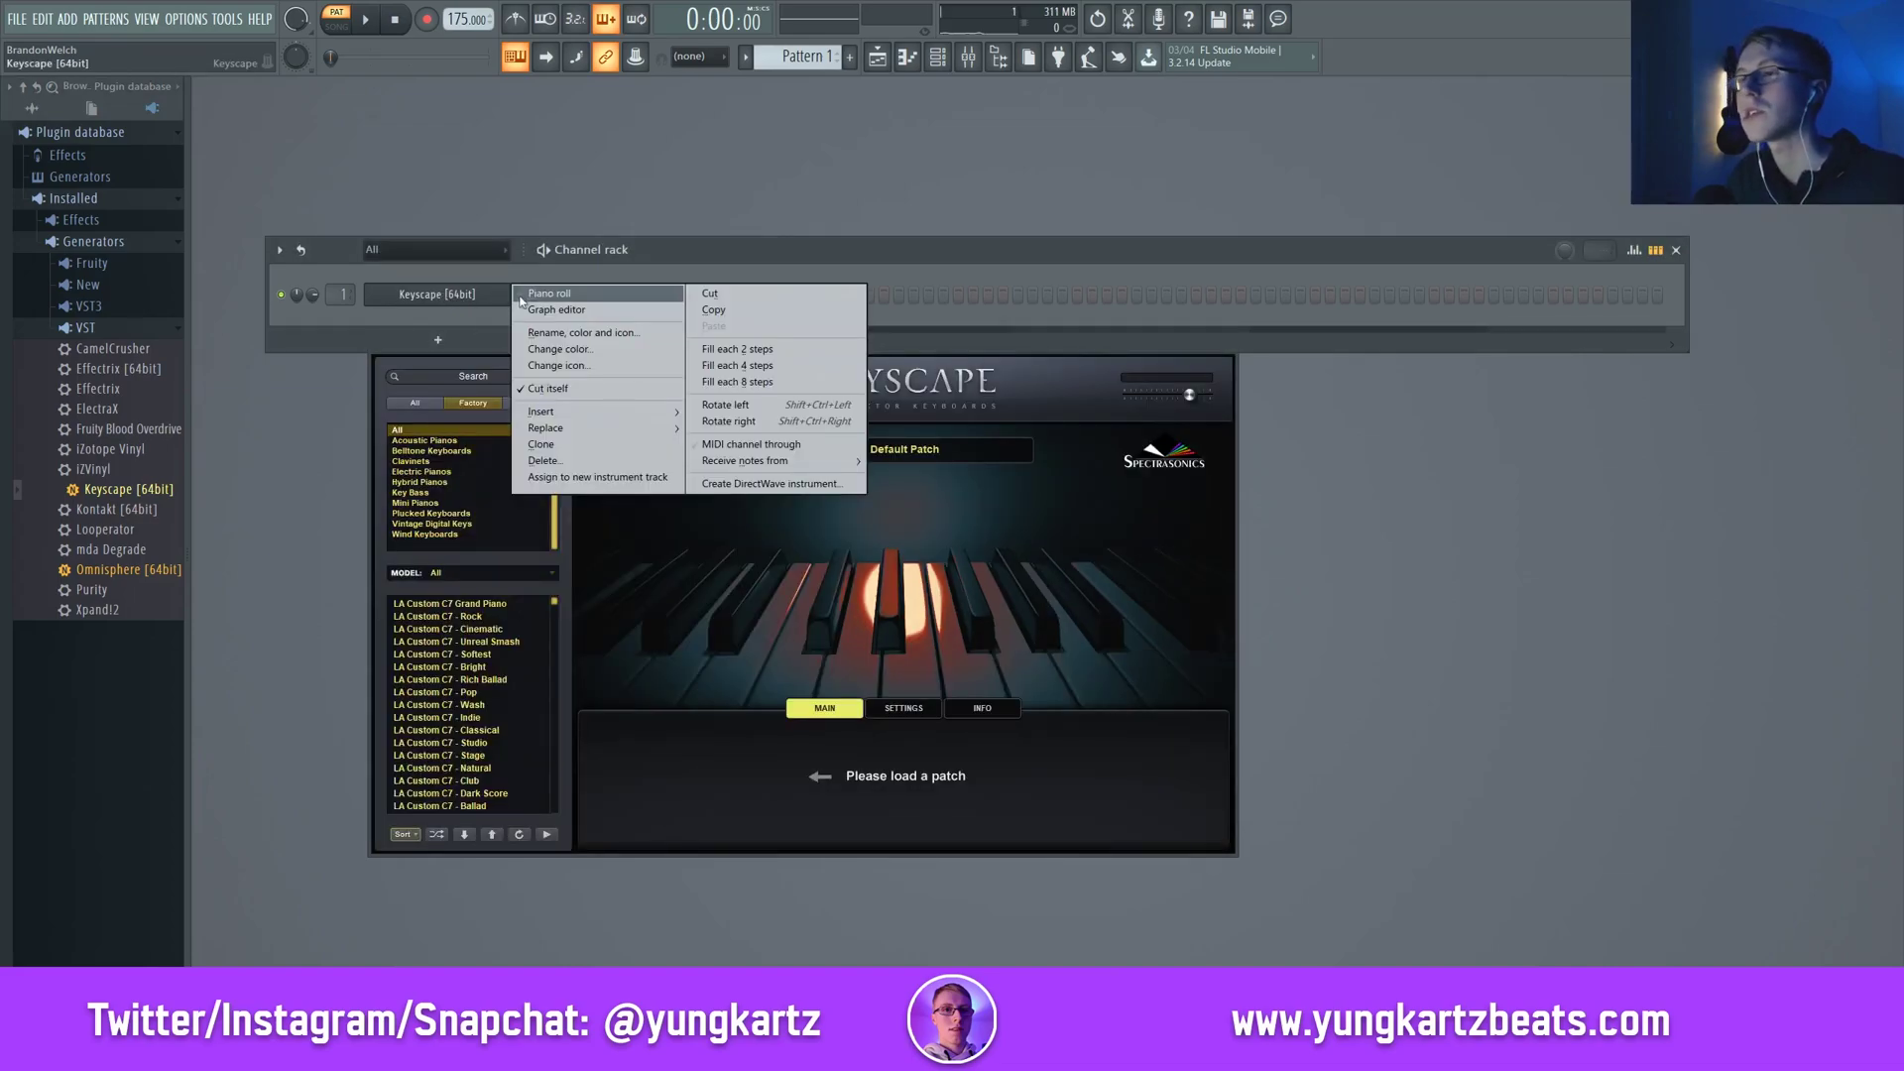
click(531, 295)
scroll(249, 480, down, 3)
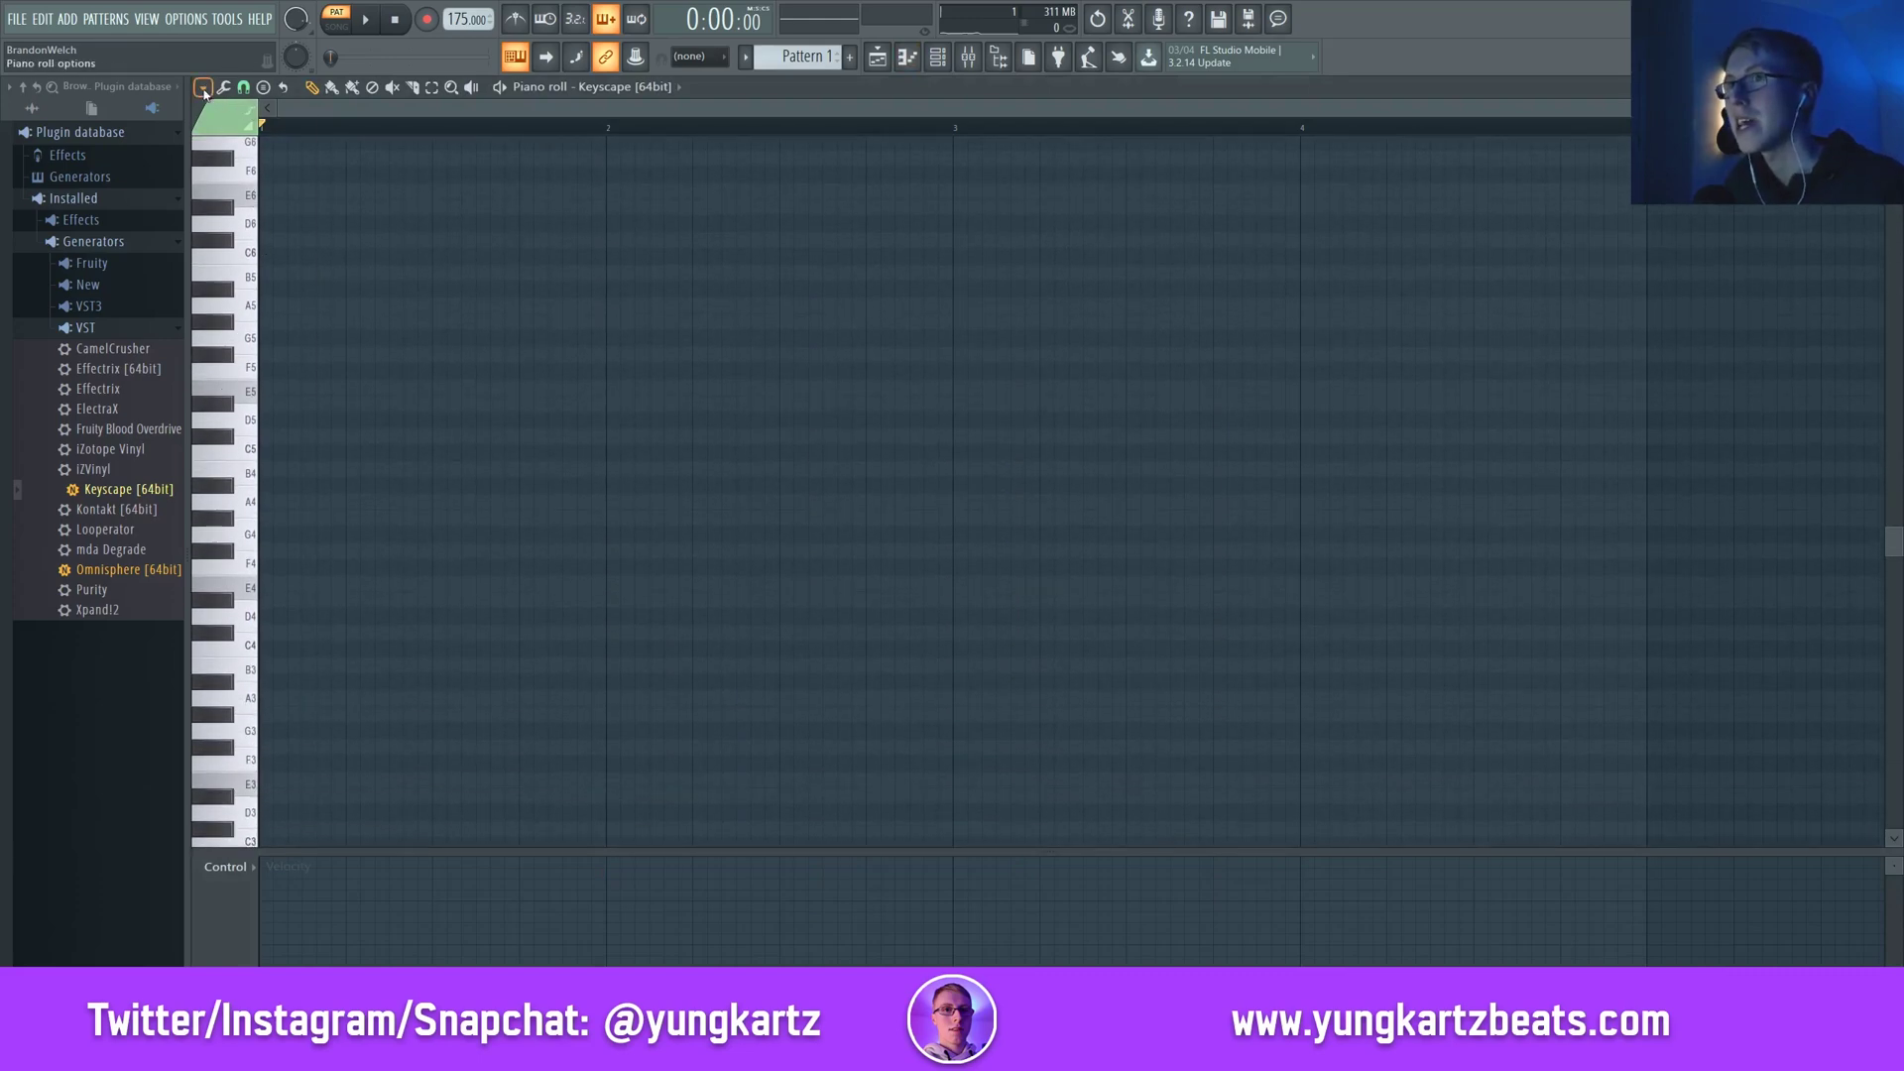
Check which root note and scale are set for the piano roll's scale highlighting
click(204, 88)
mouse_move(238, 190)
mouse_move(382, 217)
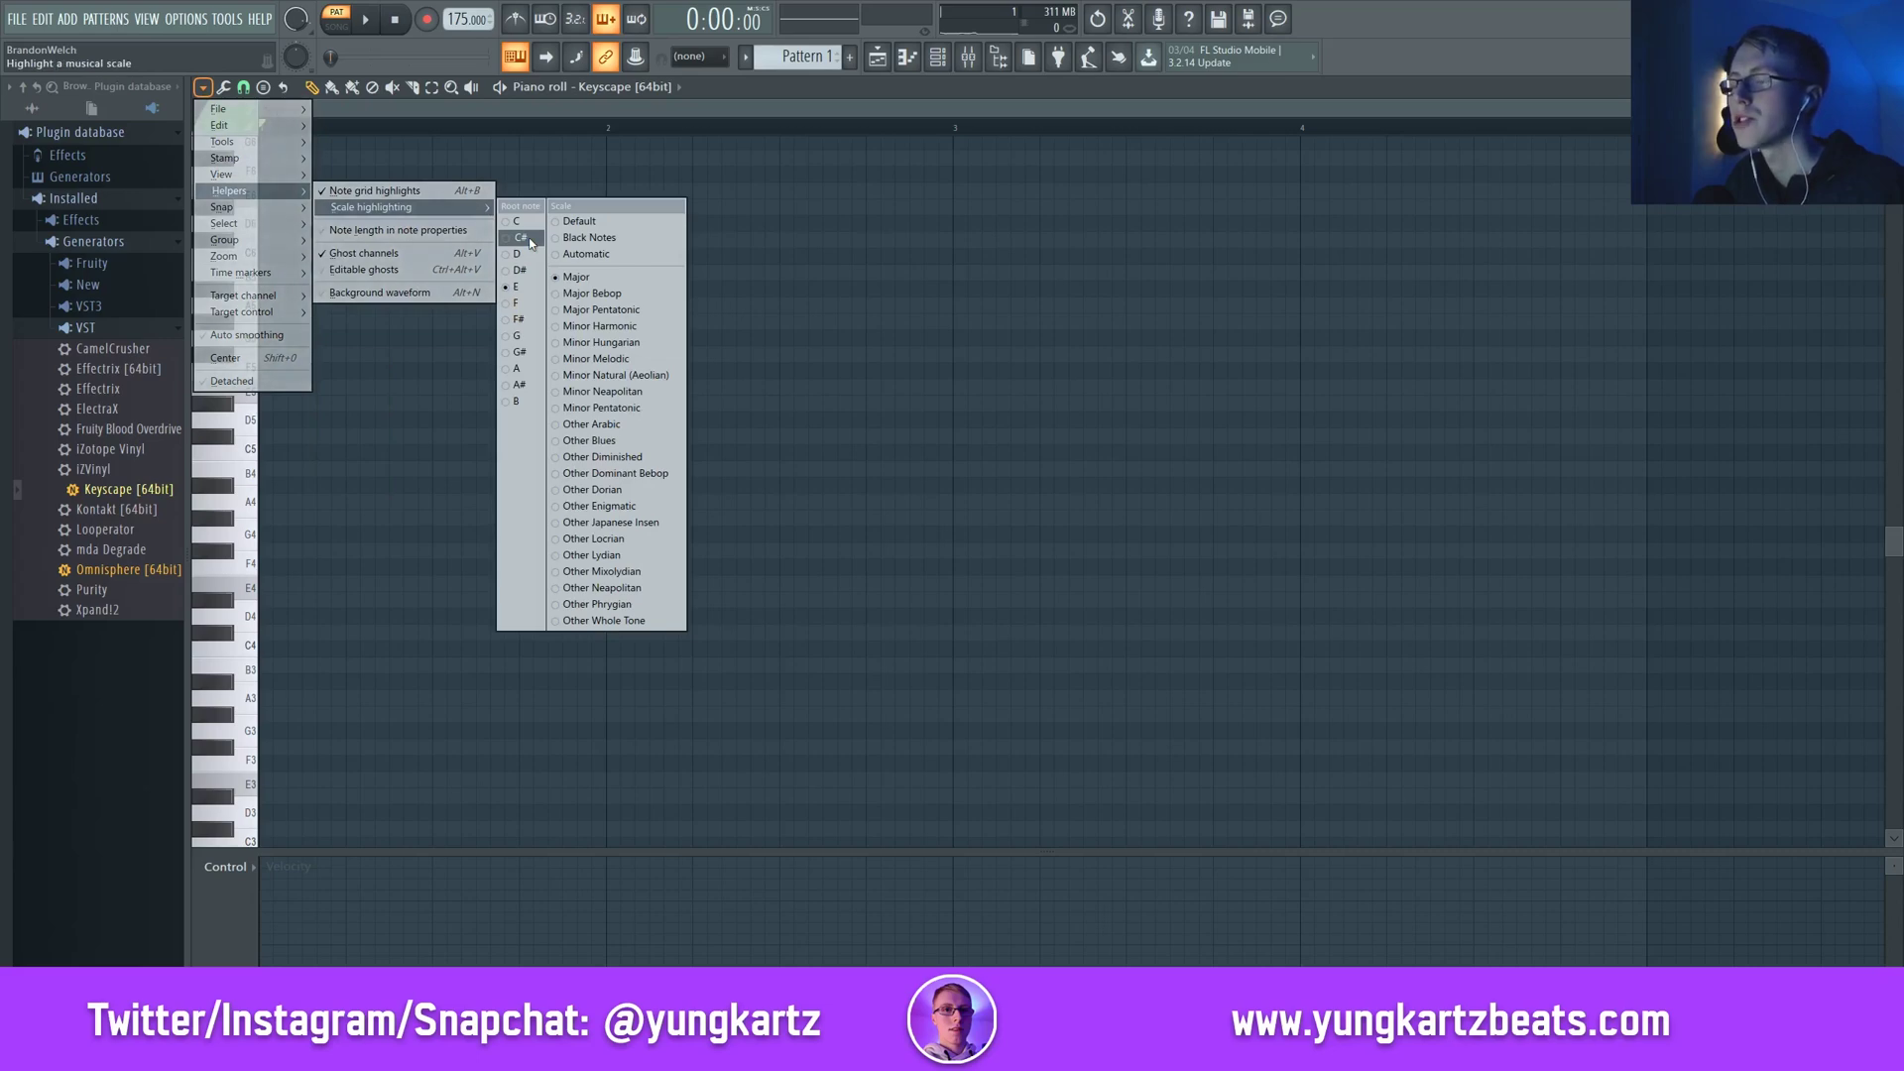
click(640, 222)
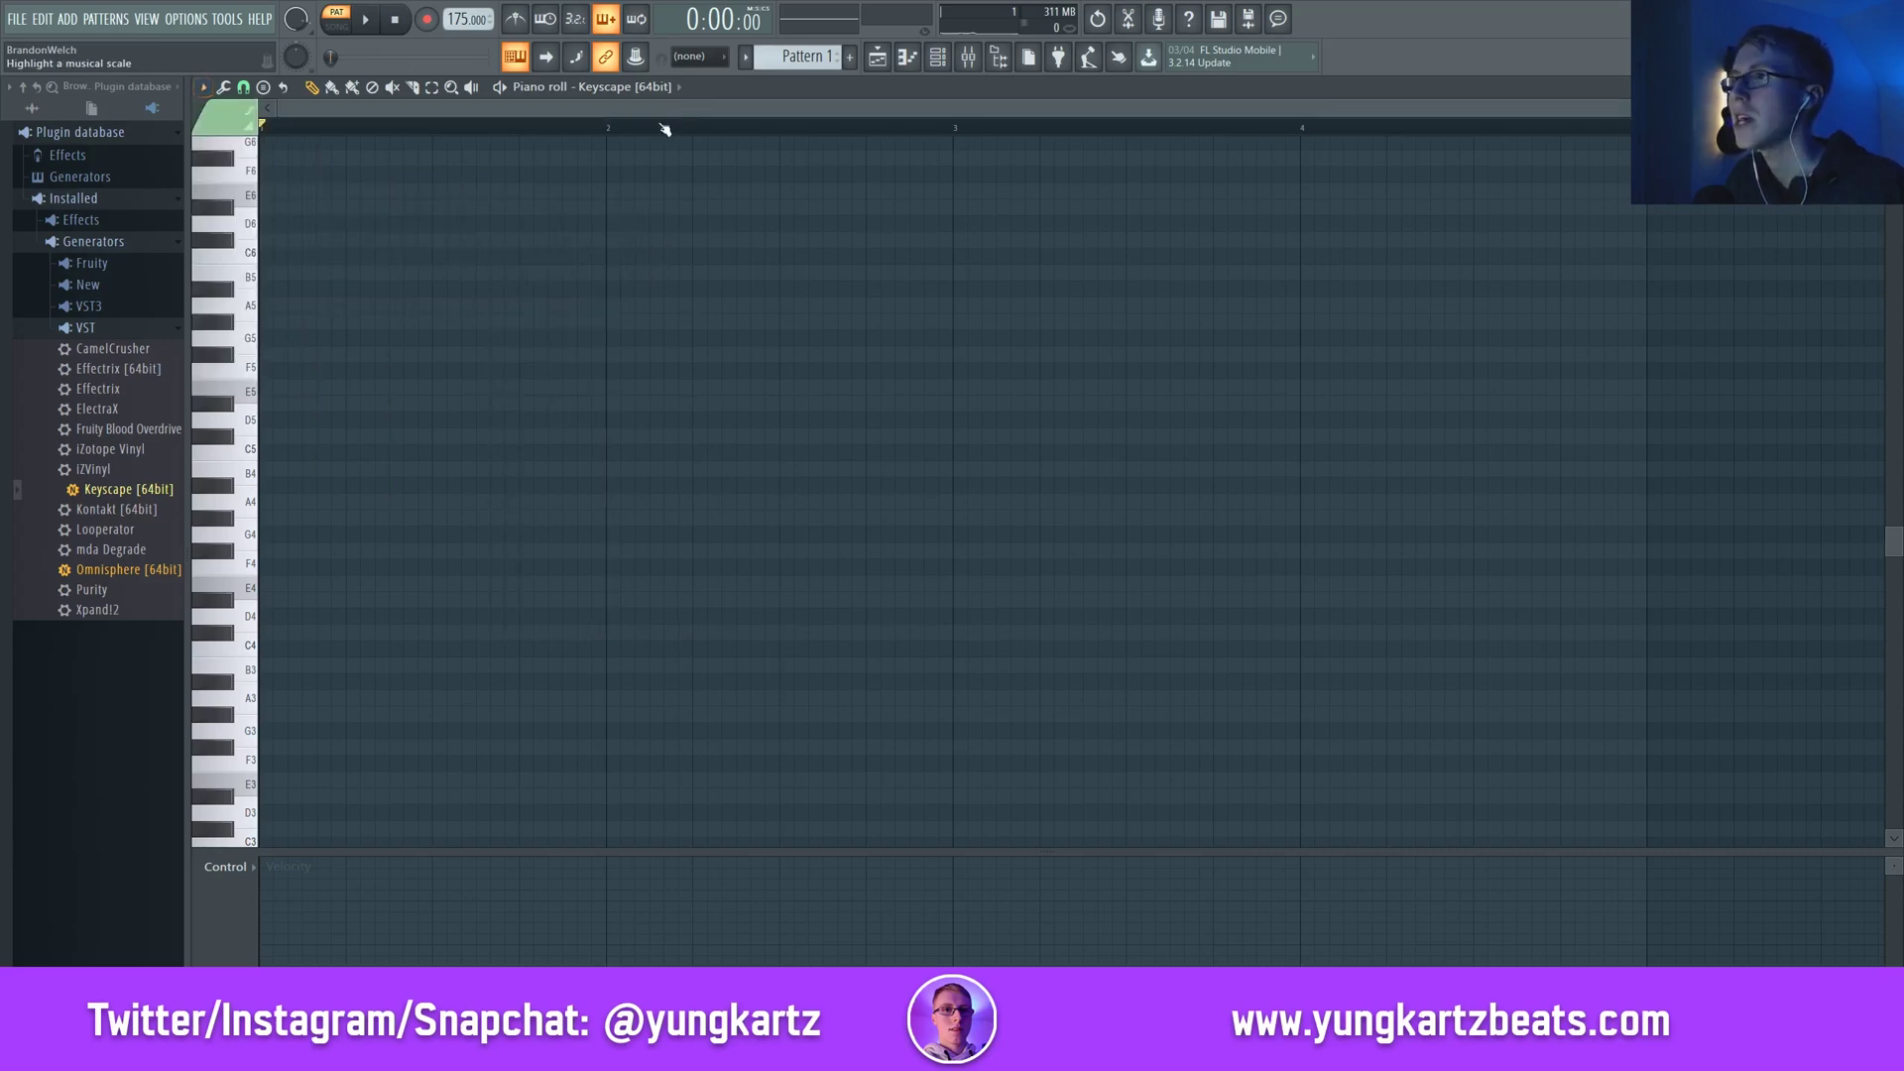
Draw a one-bar E5 note at the start of the pattern and load Keyscape's LA Custom C7 Grand Piano patch
scroll(447, 614, up, 2)
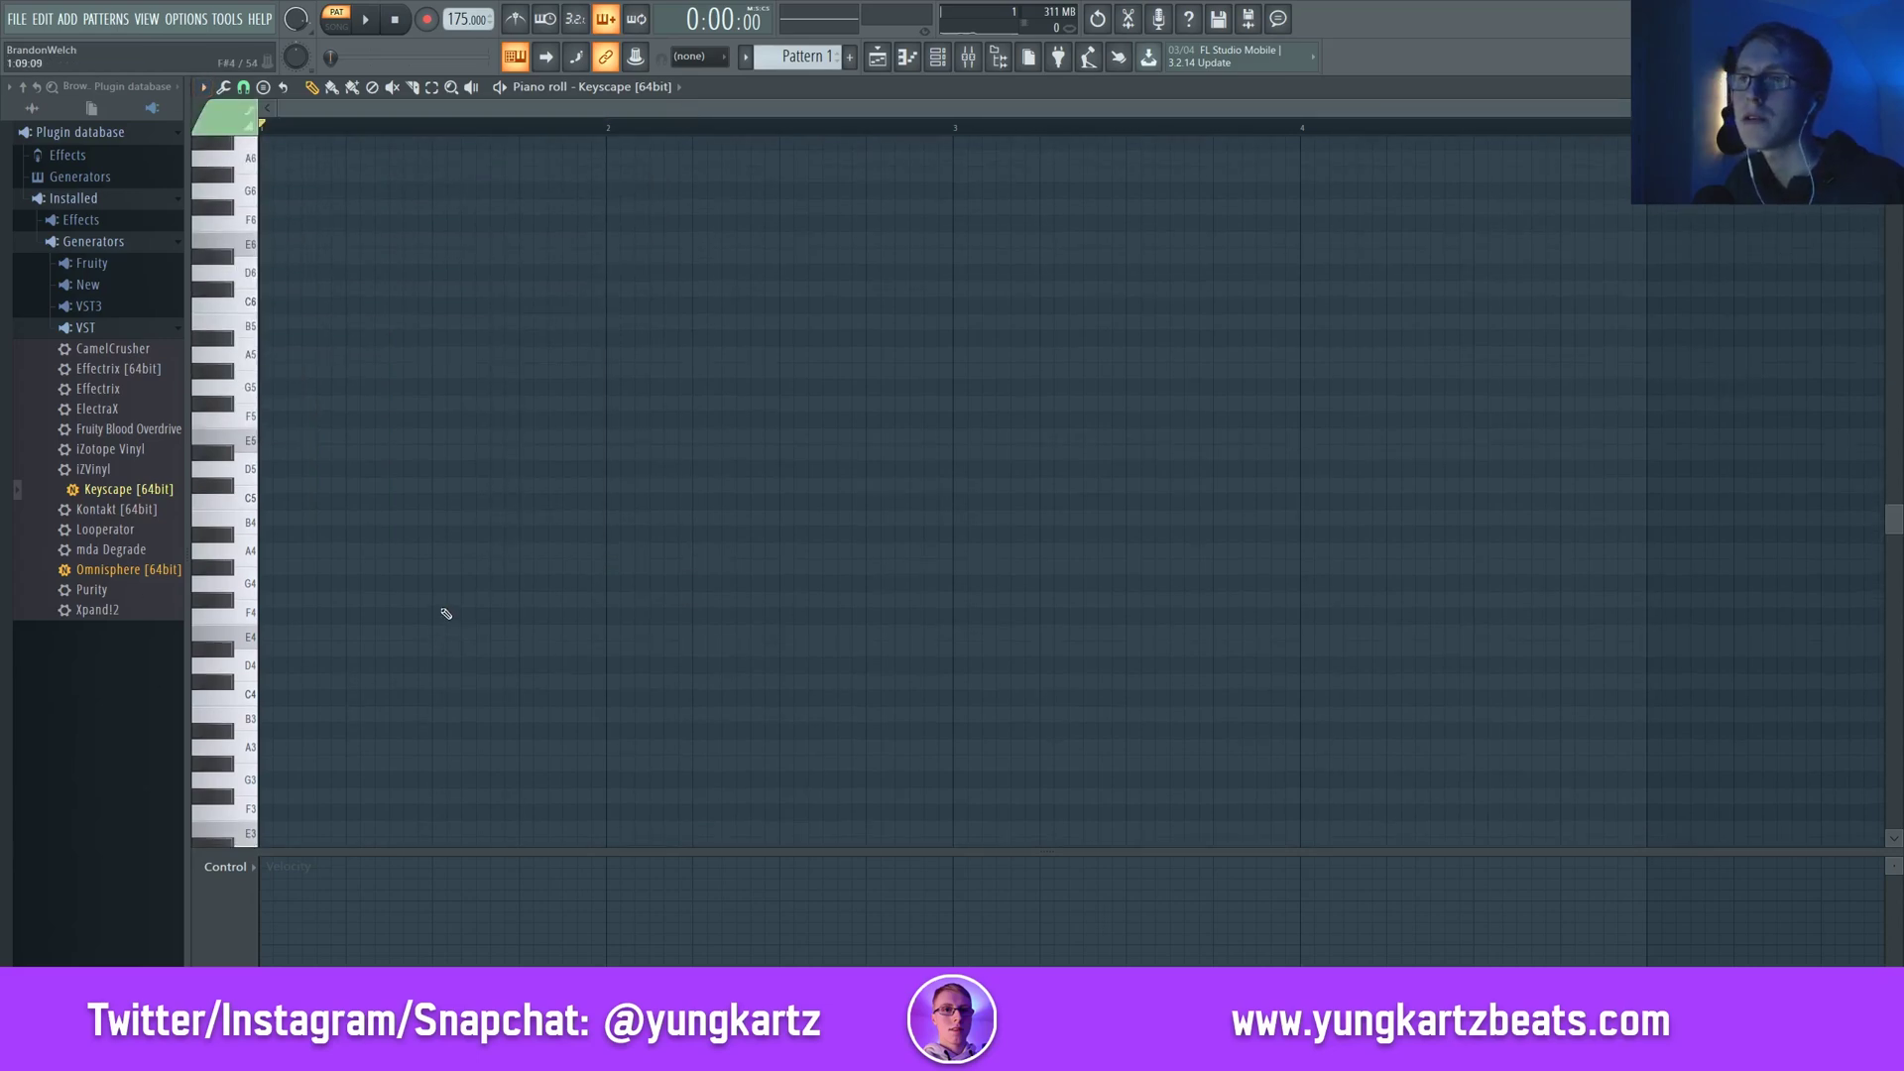
click(301, 444)
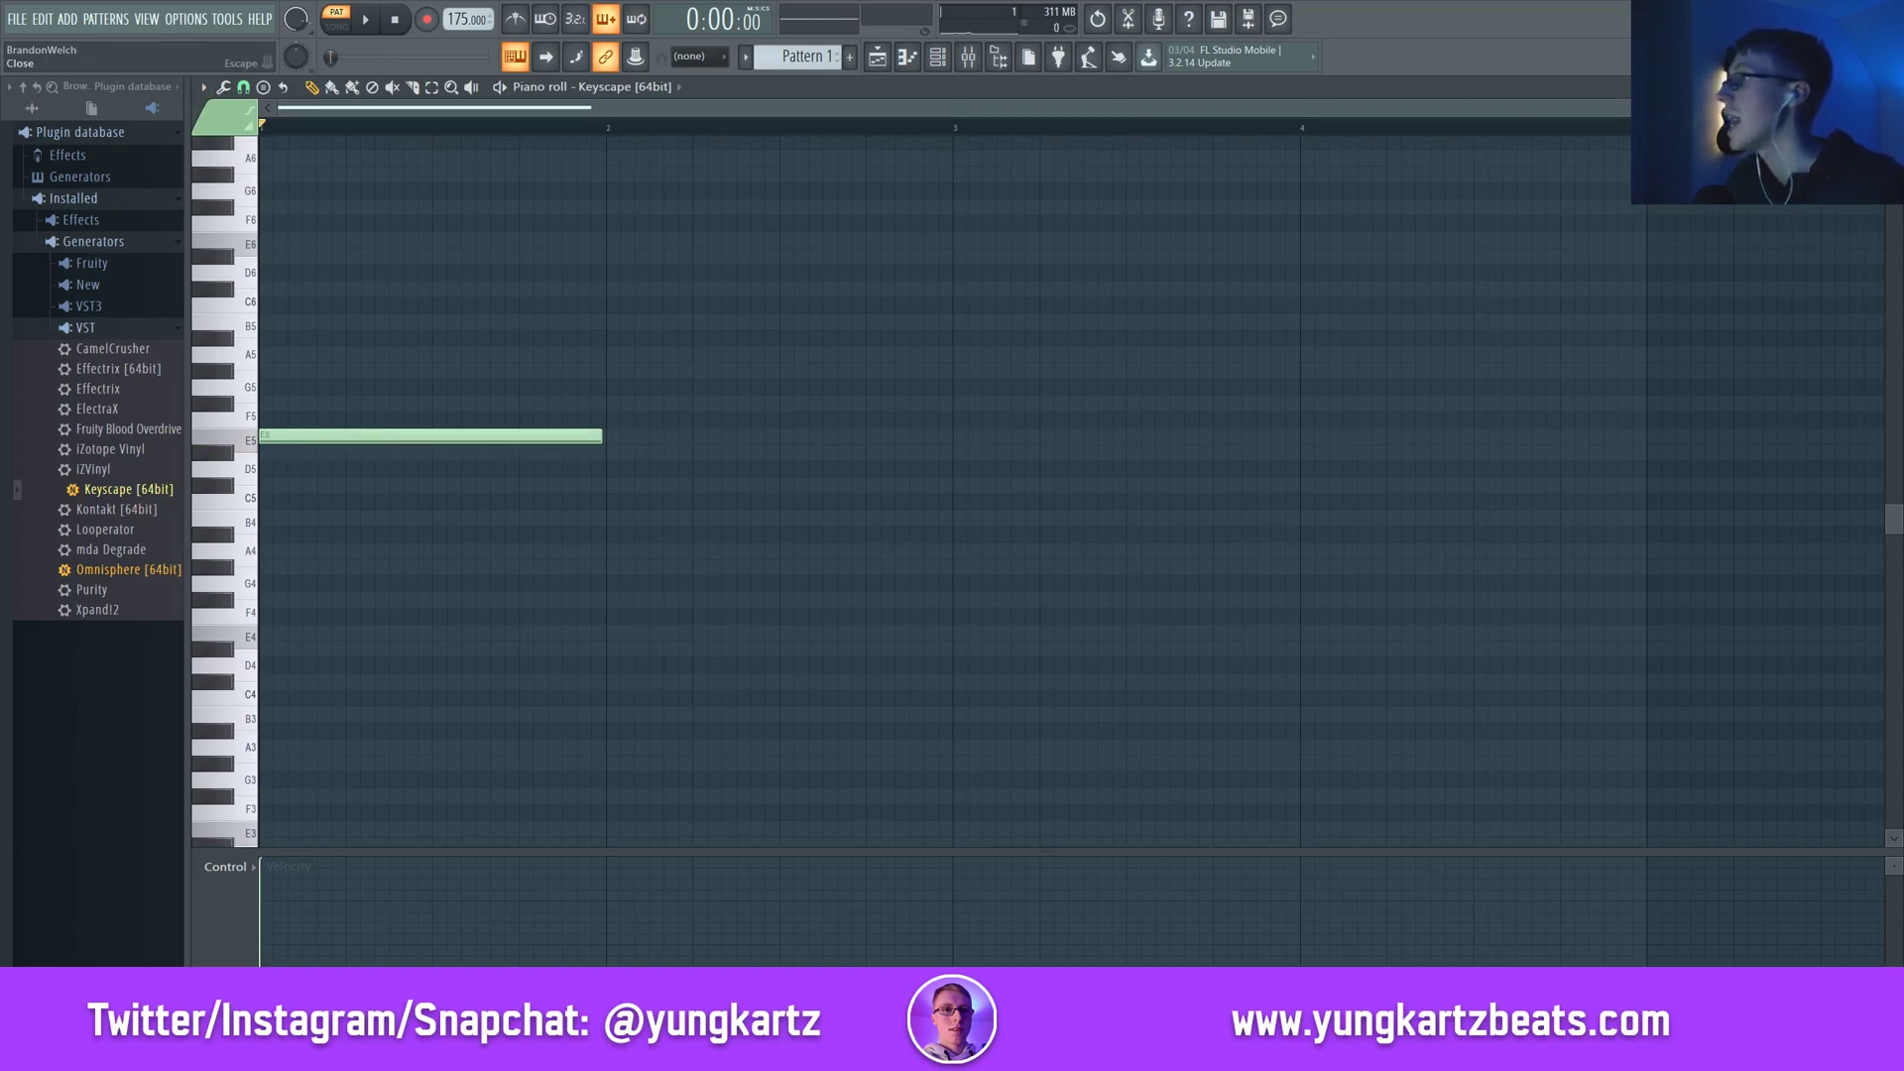
key(Escape)
click(460, 607)
Reopen the Keyscape piano roll and play back the four-bar chord progression
right_click(502, 294)
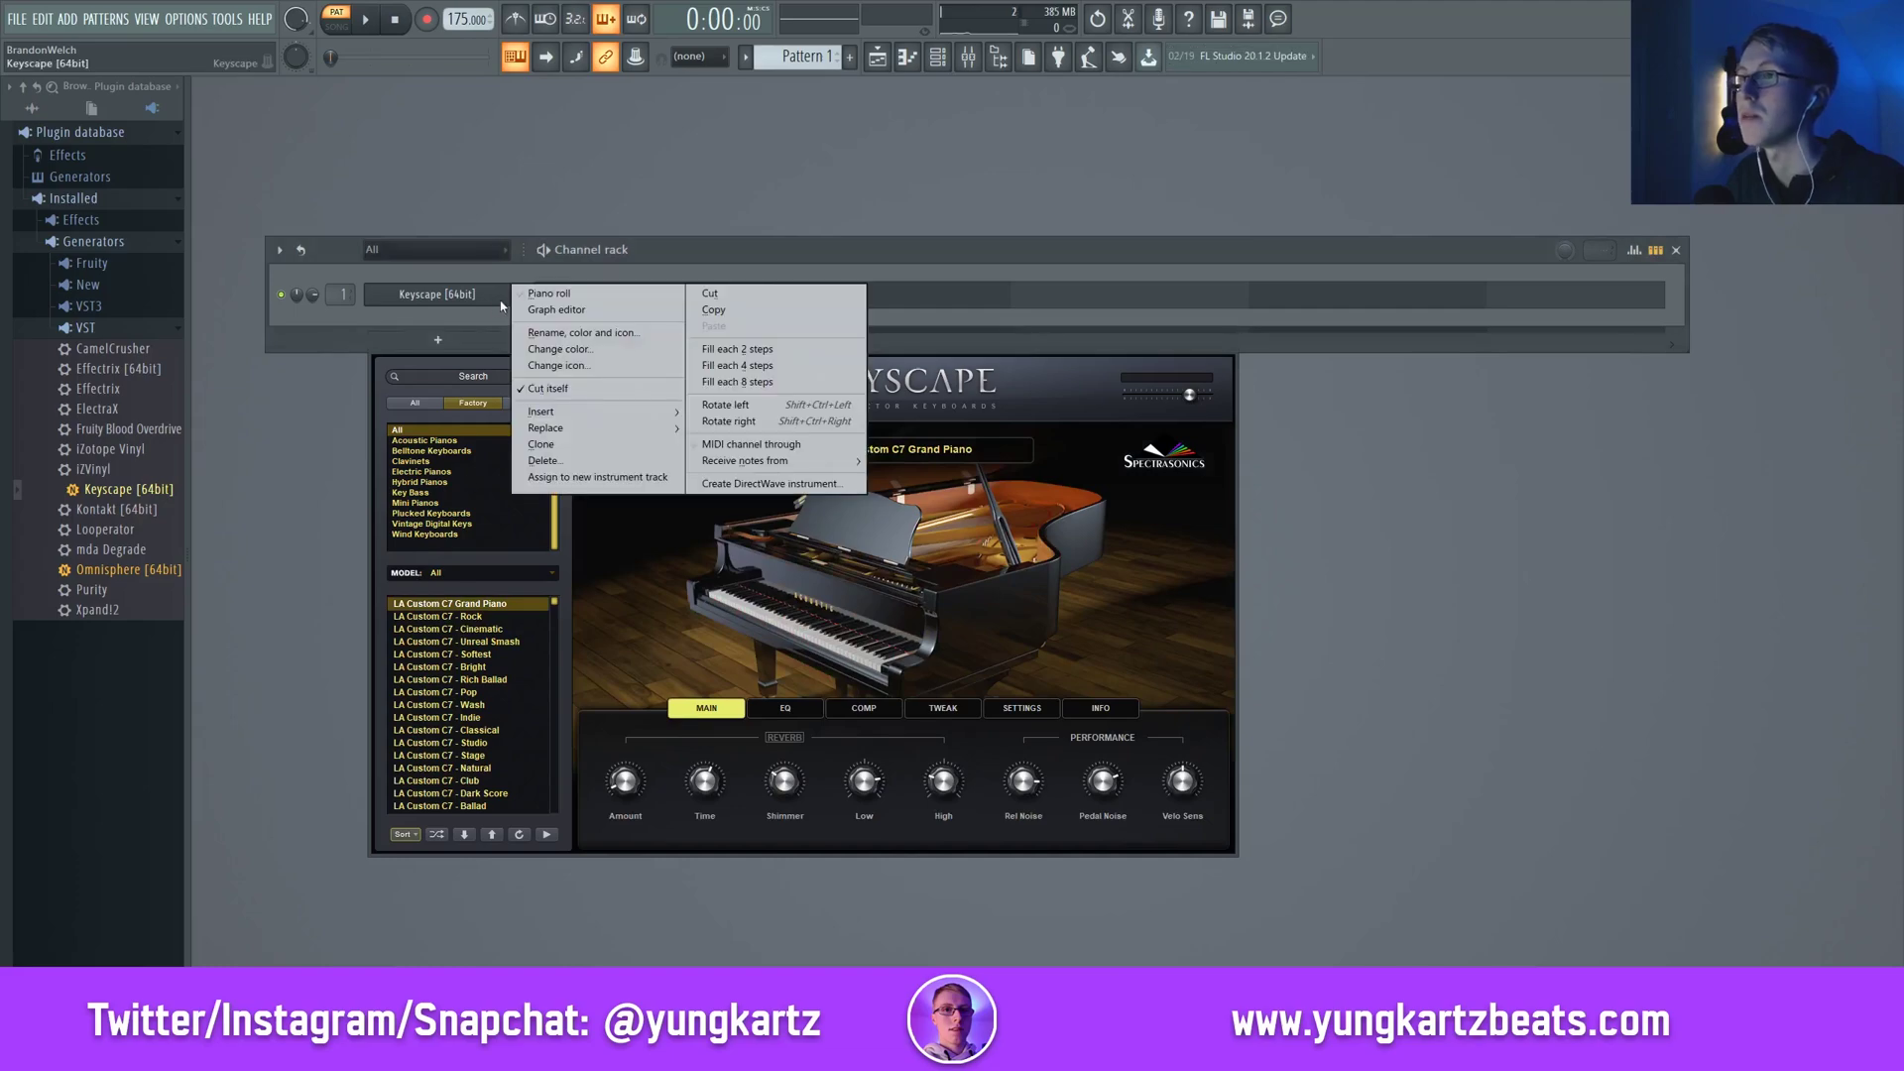
click(555, 297)
key(space)
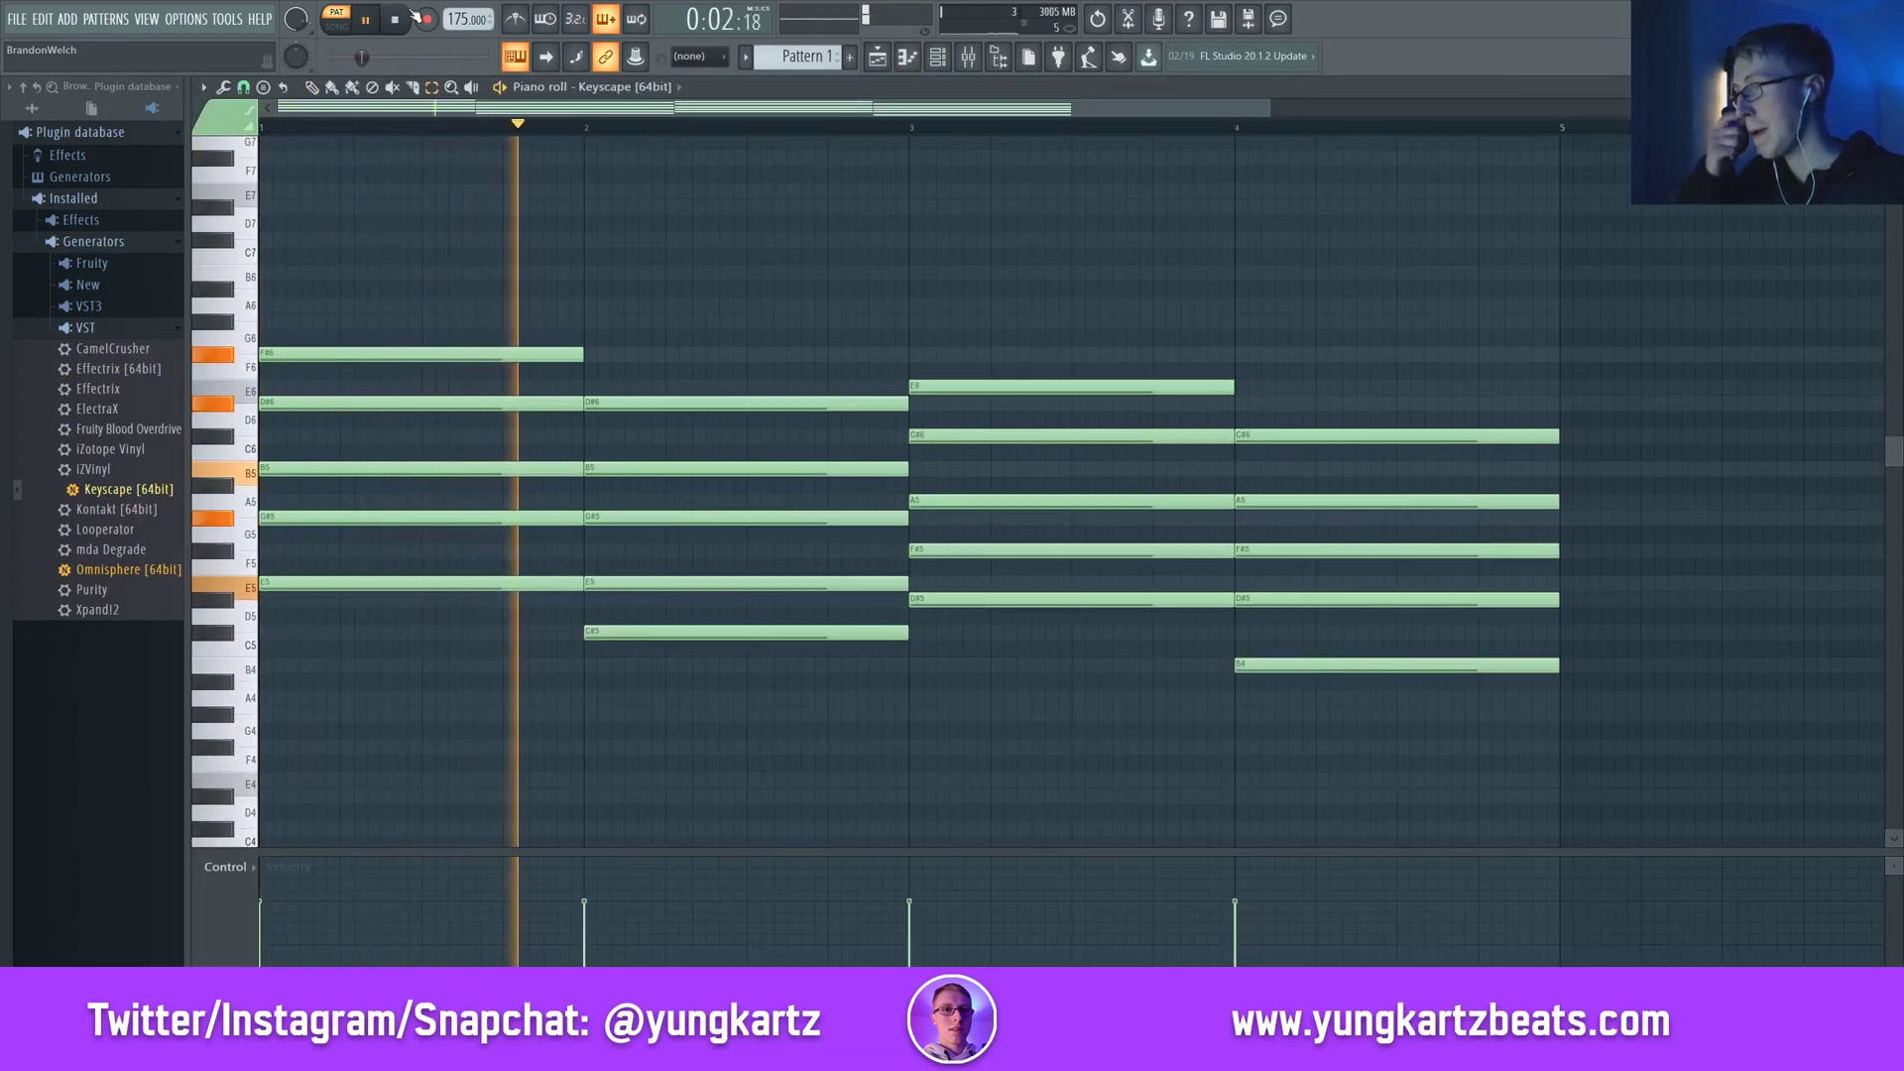
Strum all the chords with the strumizer, staggering their note starts and velocities, and listen to the result
key(ctrl+a)
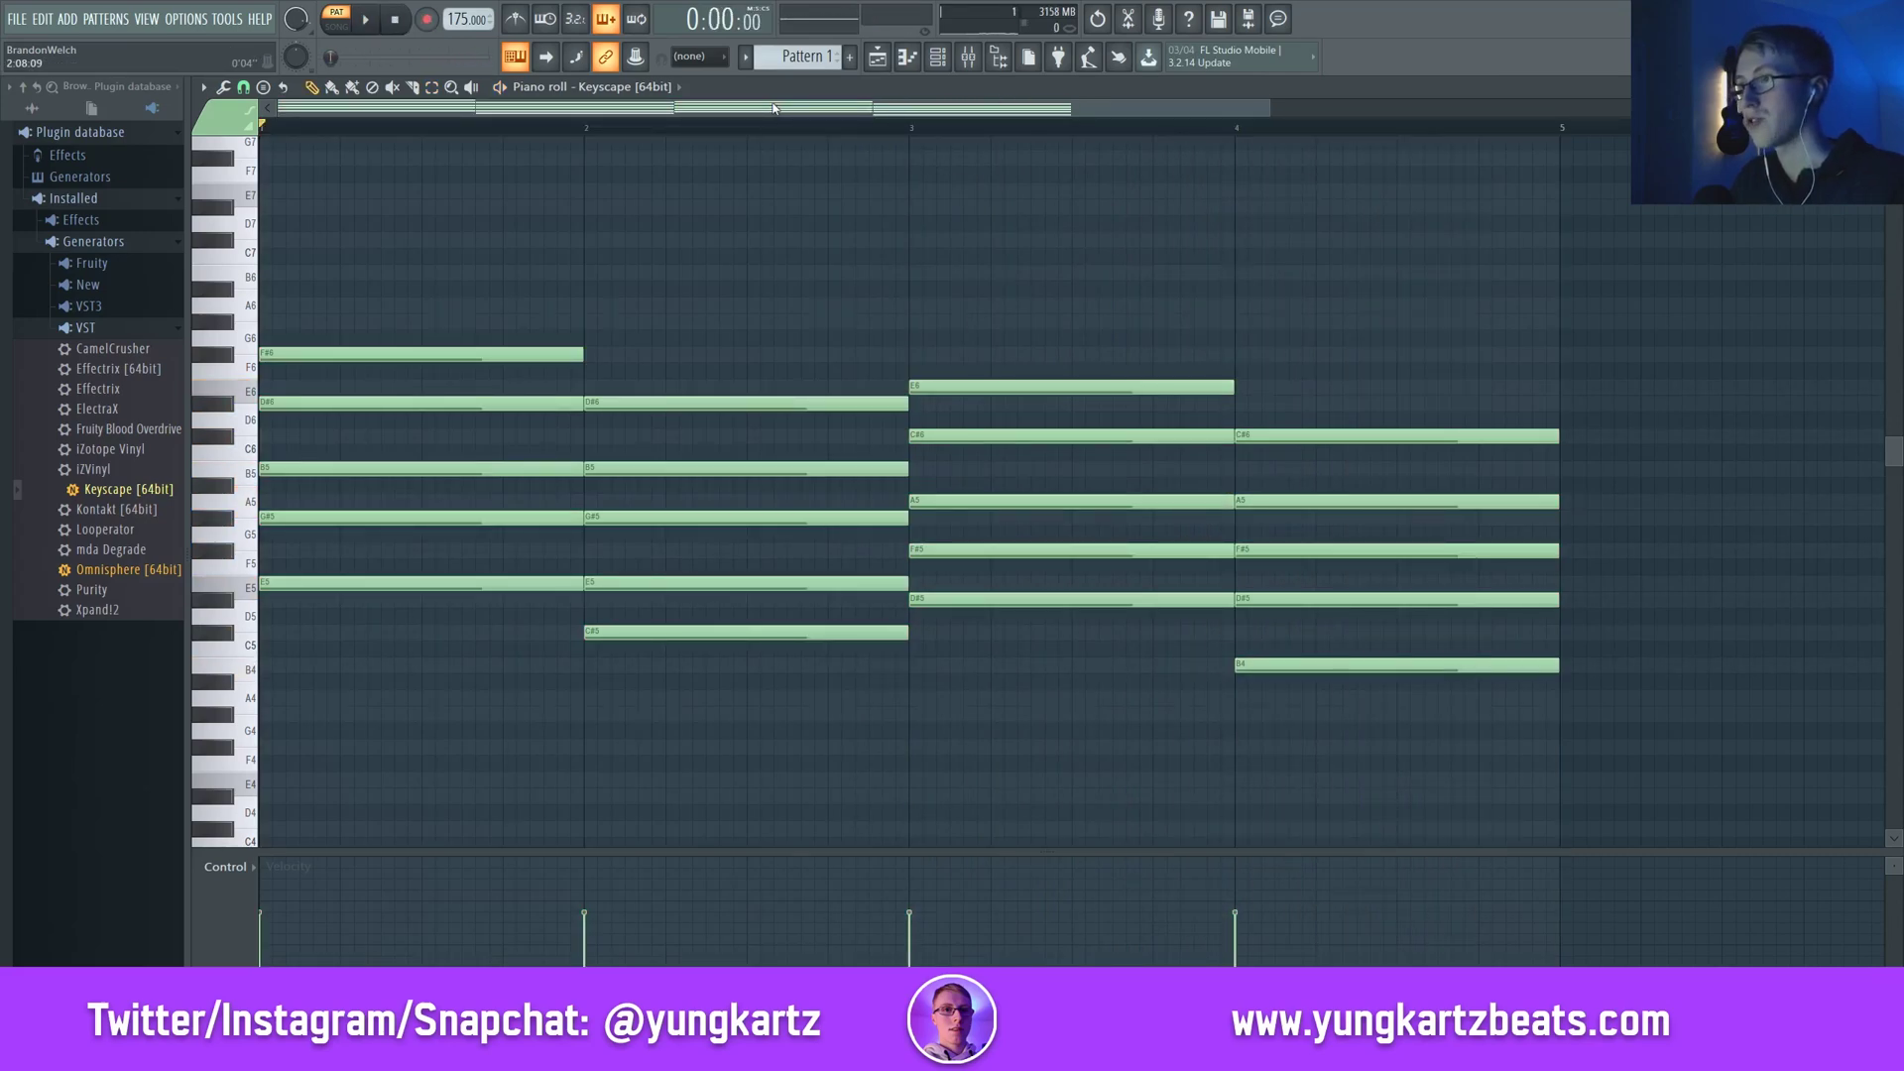
key(alt+s)
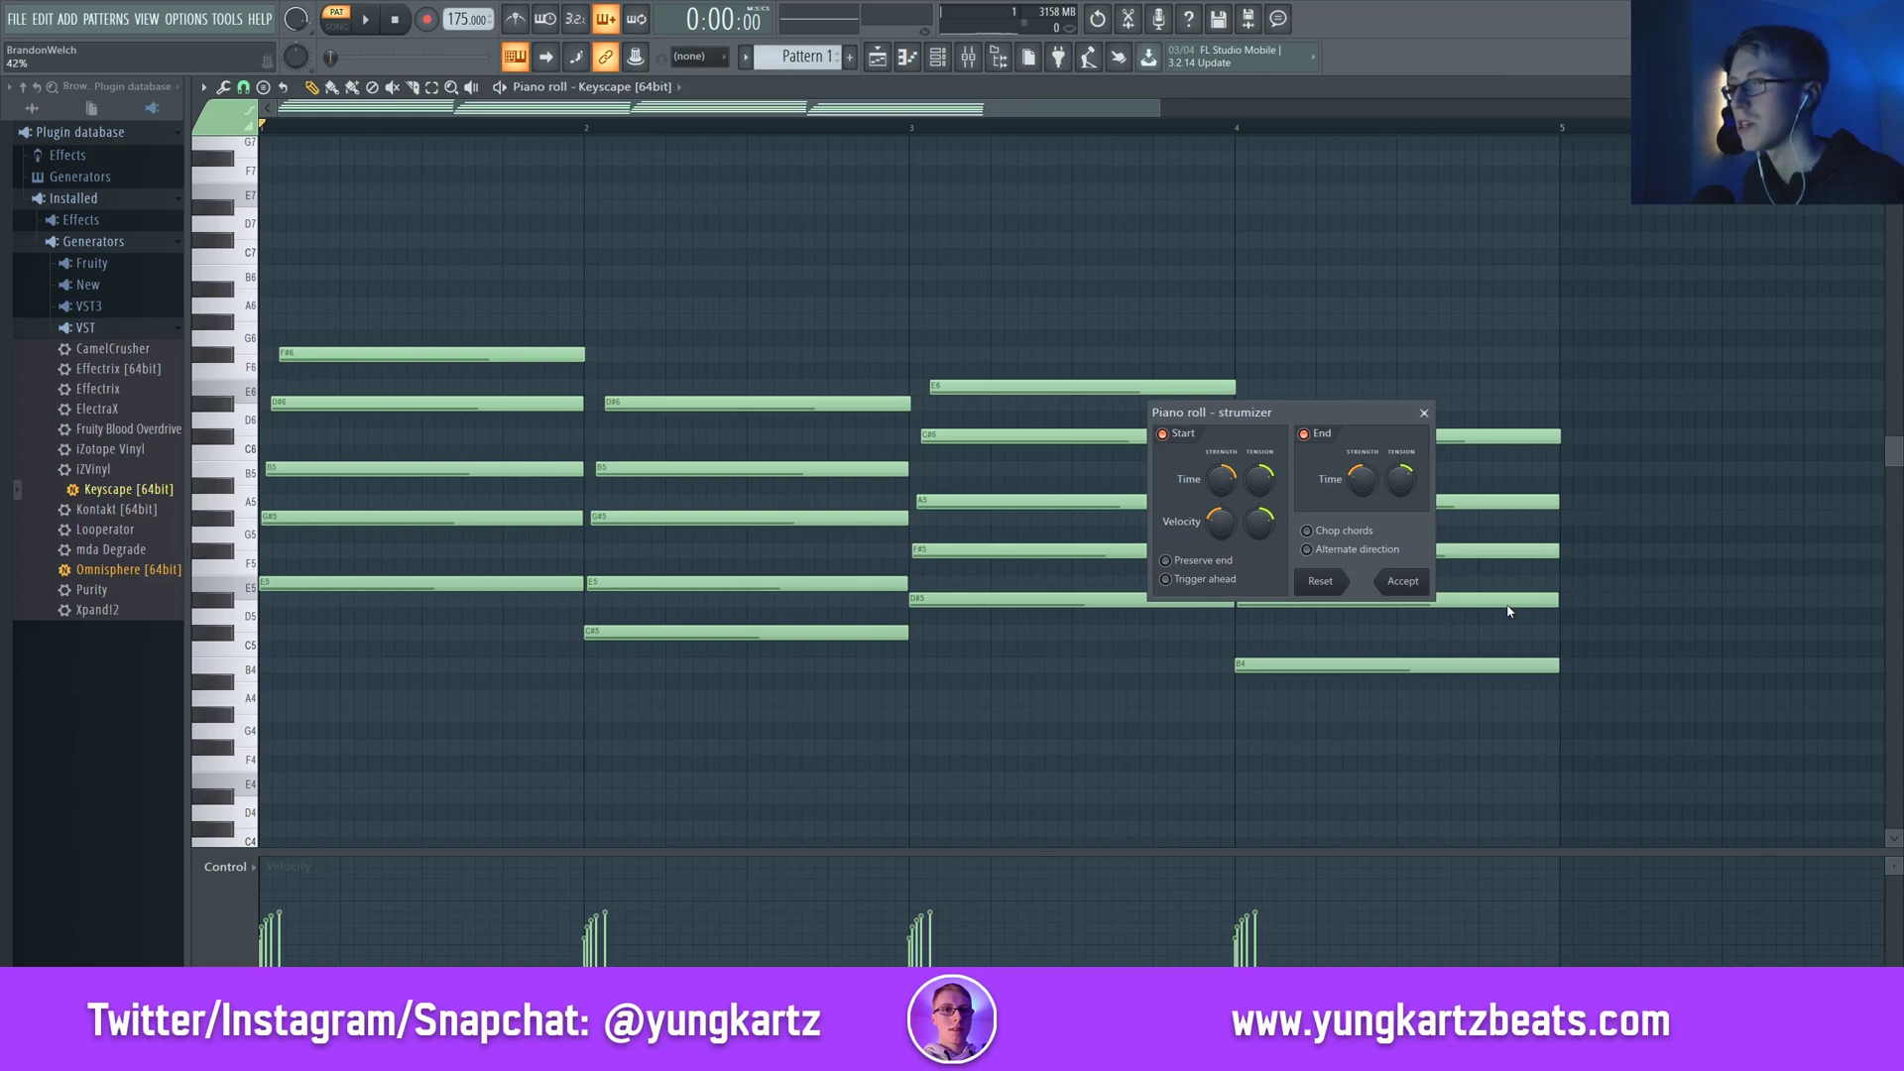
key(space)
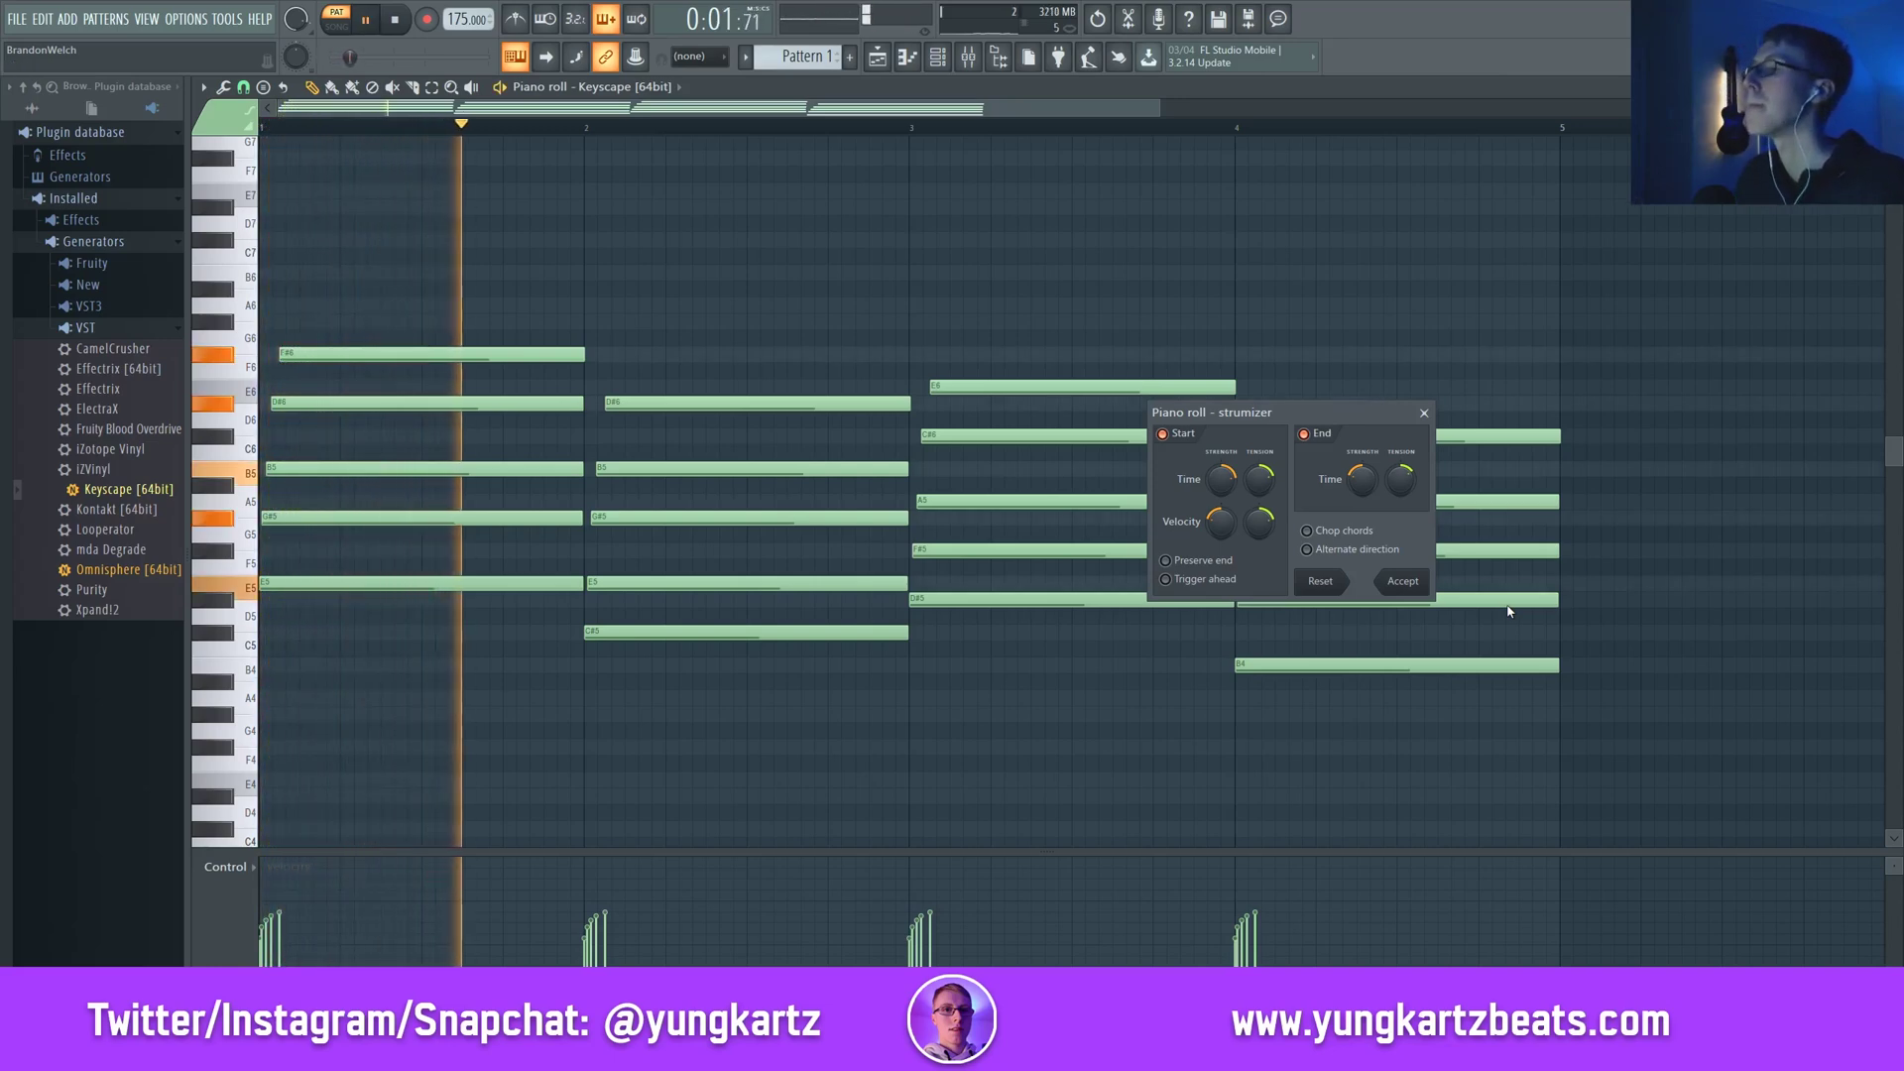
click(1397, 582)
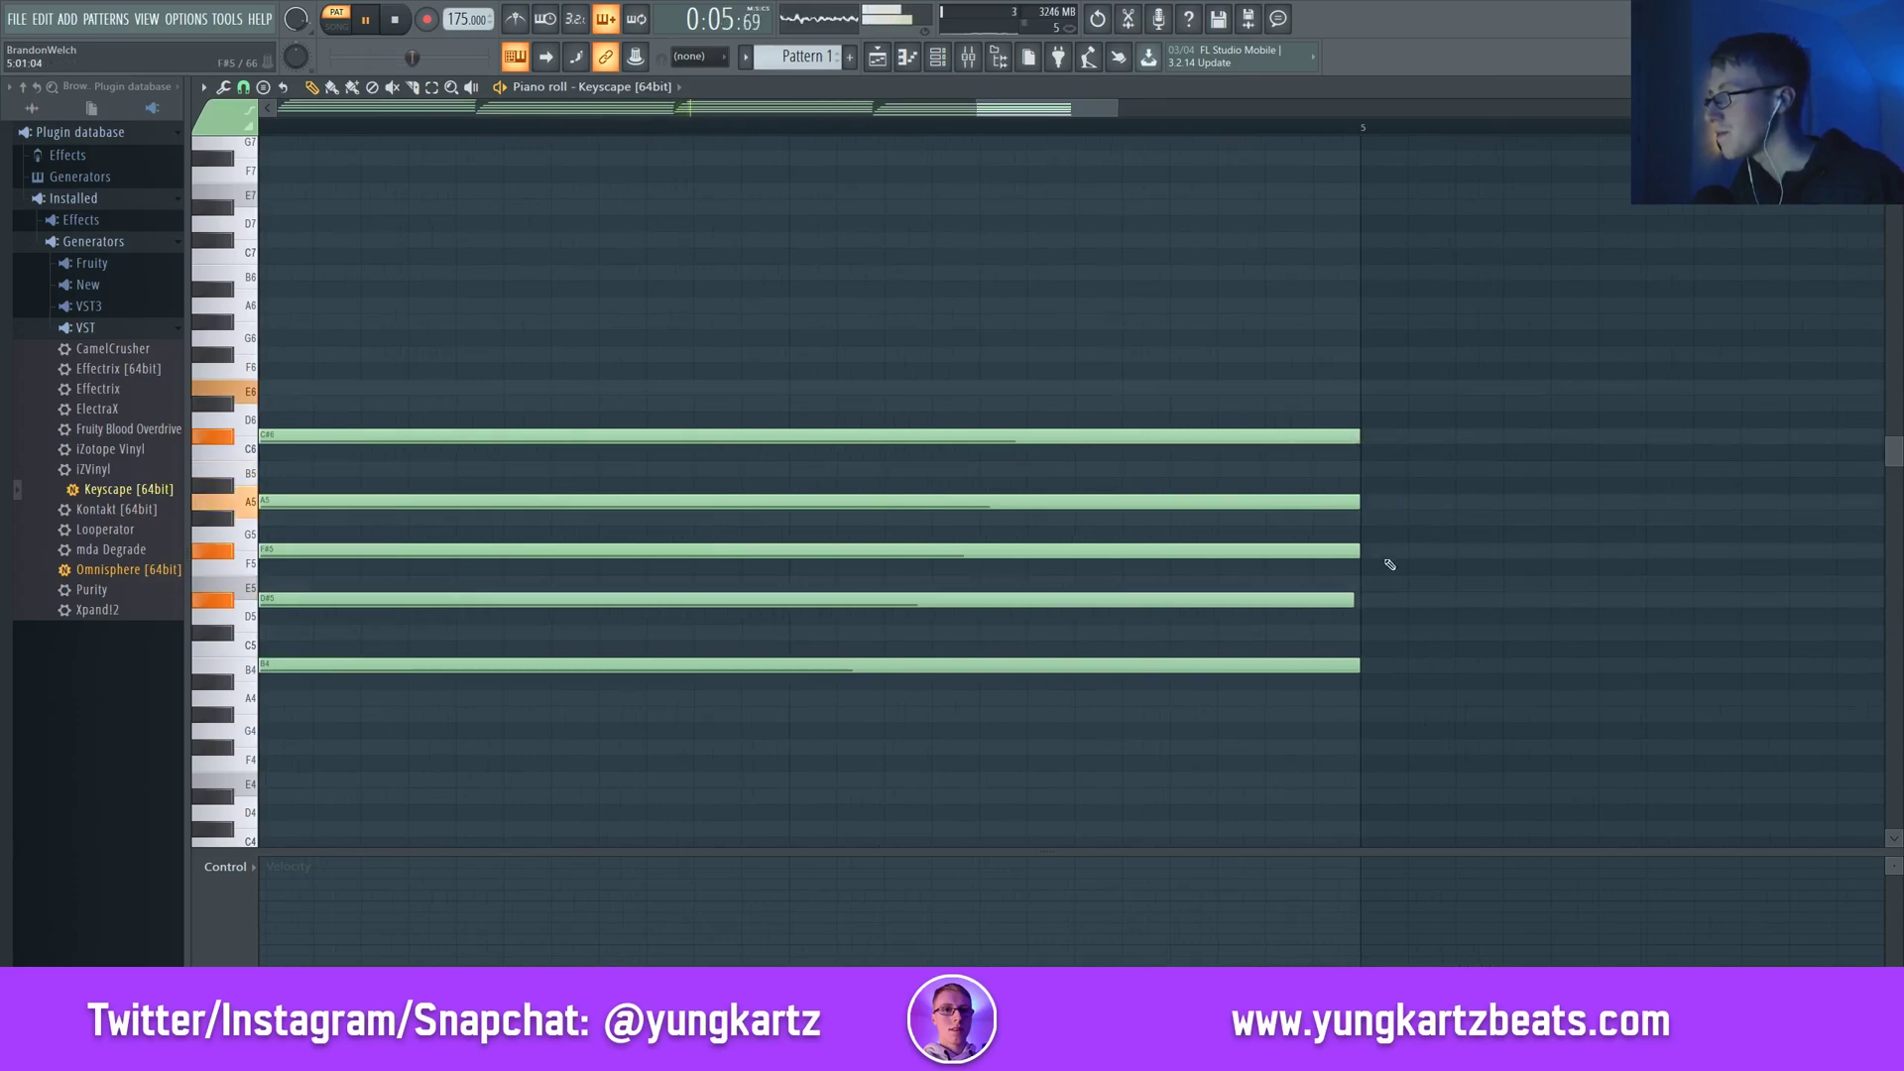
scroll(1531, 783, down, 5)
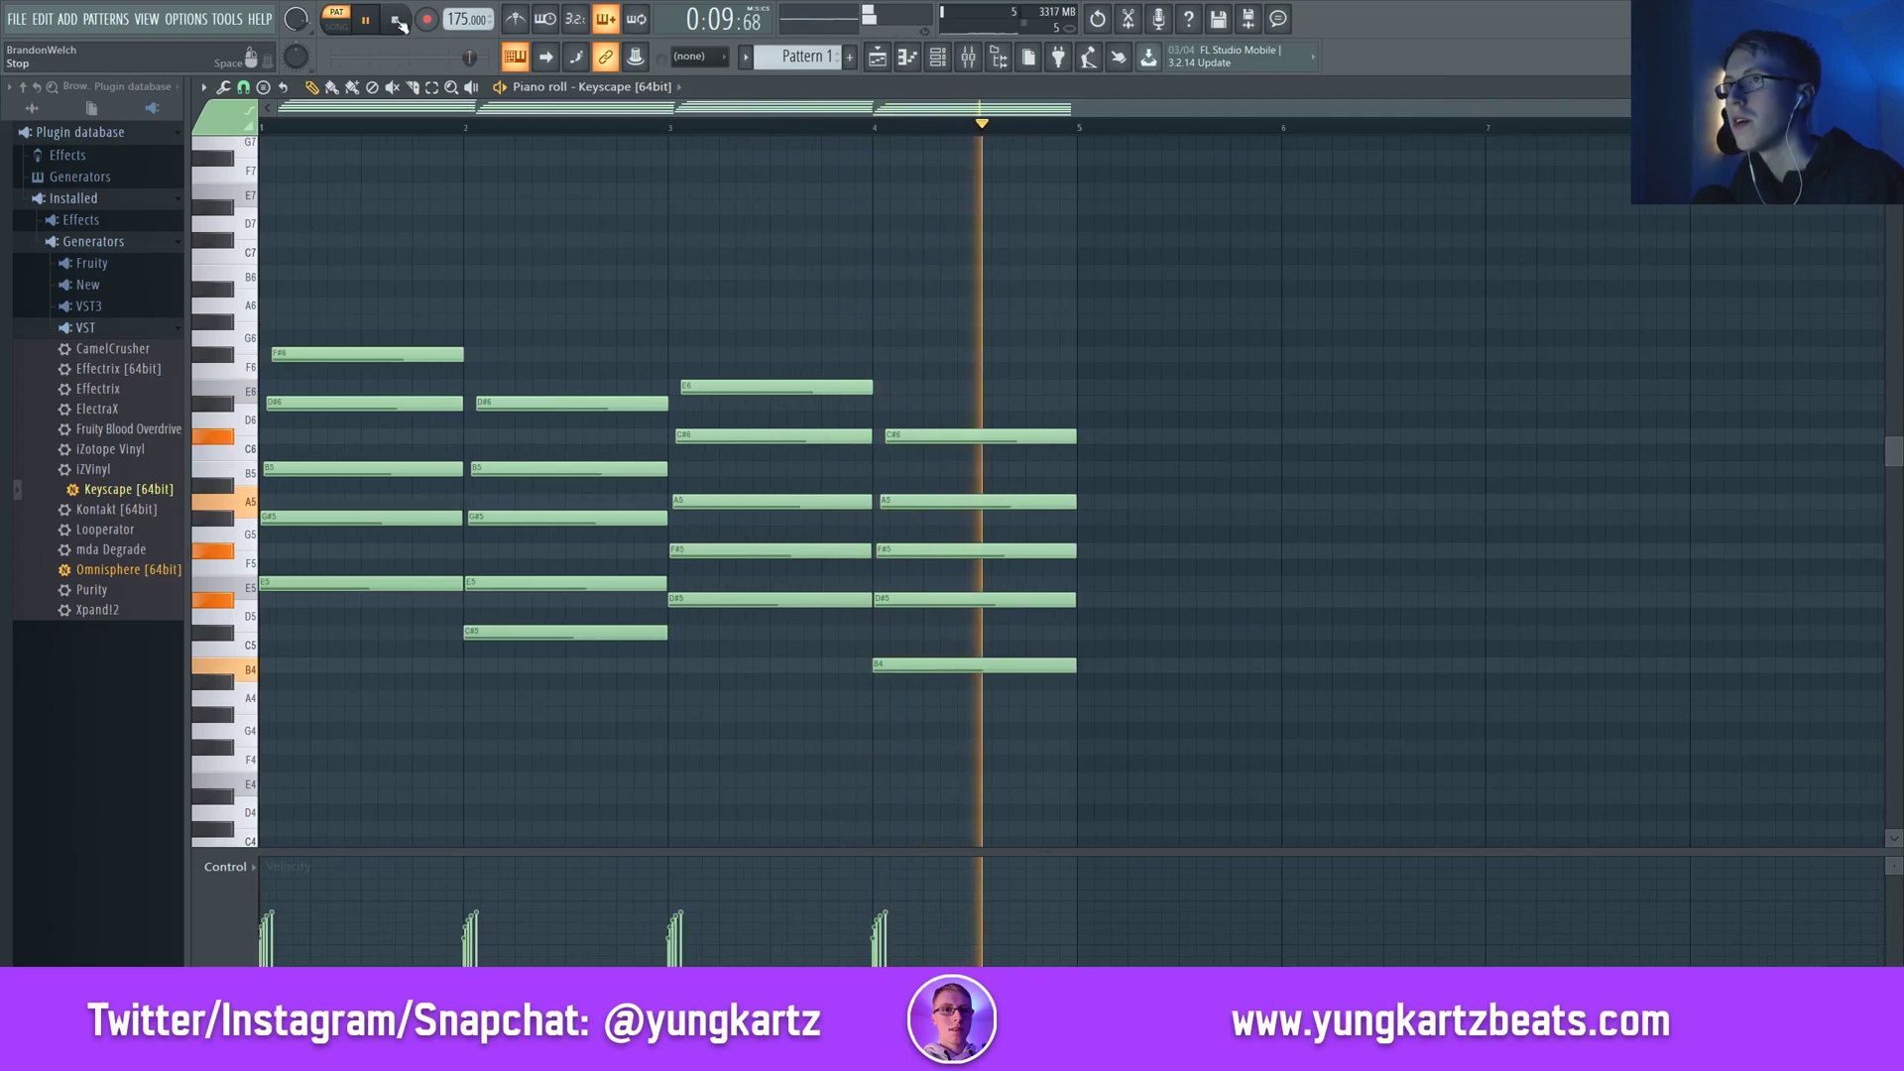
key(space)
Write a two-bar melody above the chords with A6, D#7, E7, D#7, C#7, G#6, A6, E7 and D#7, repeated over bars 3 and 4
scroll(414, 195, up, 3)
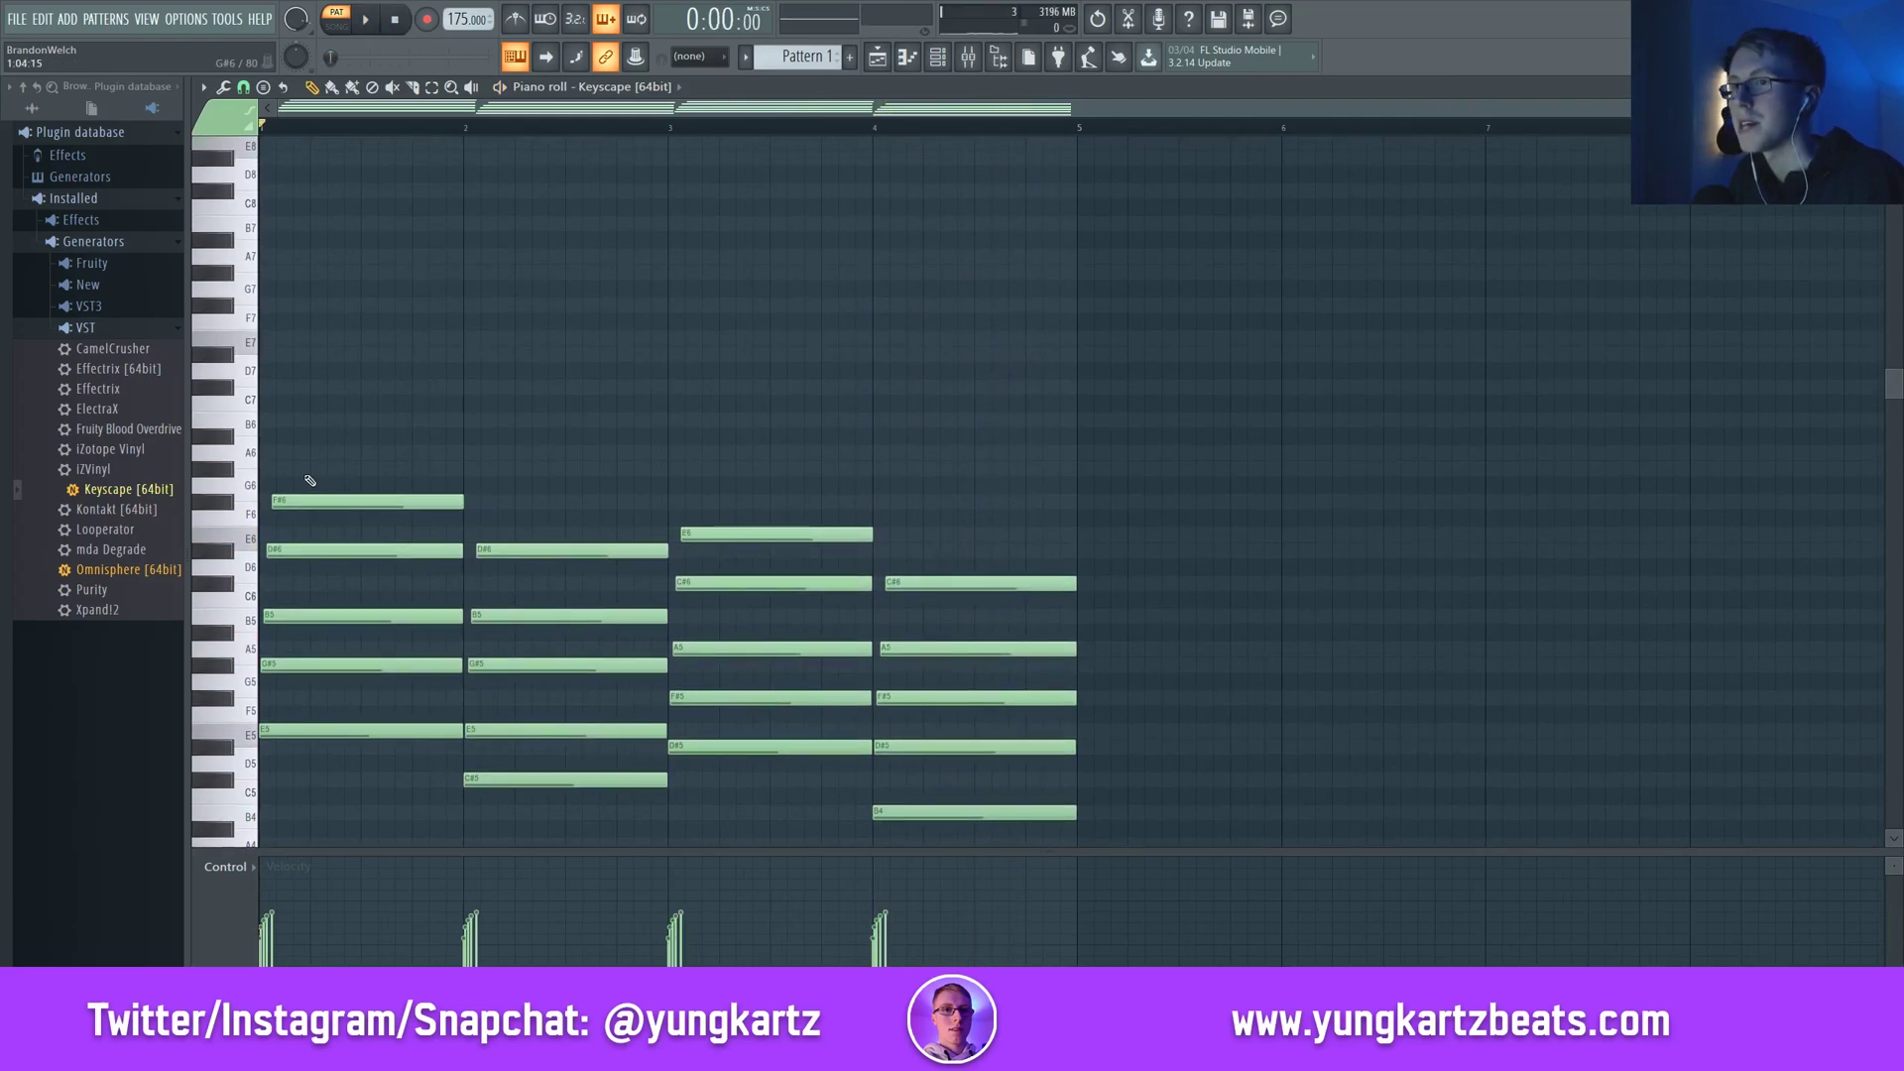
click(309, 453)
scroll(495, 155, up, 2)
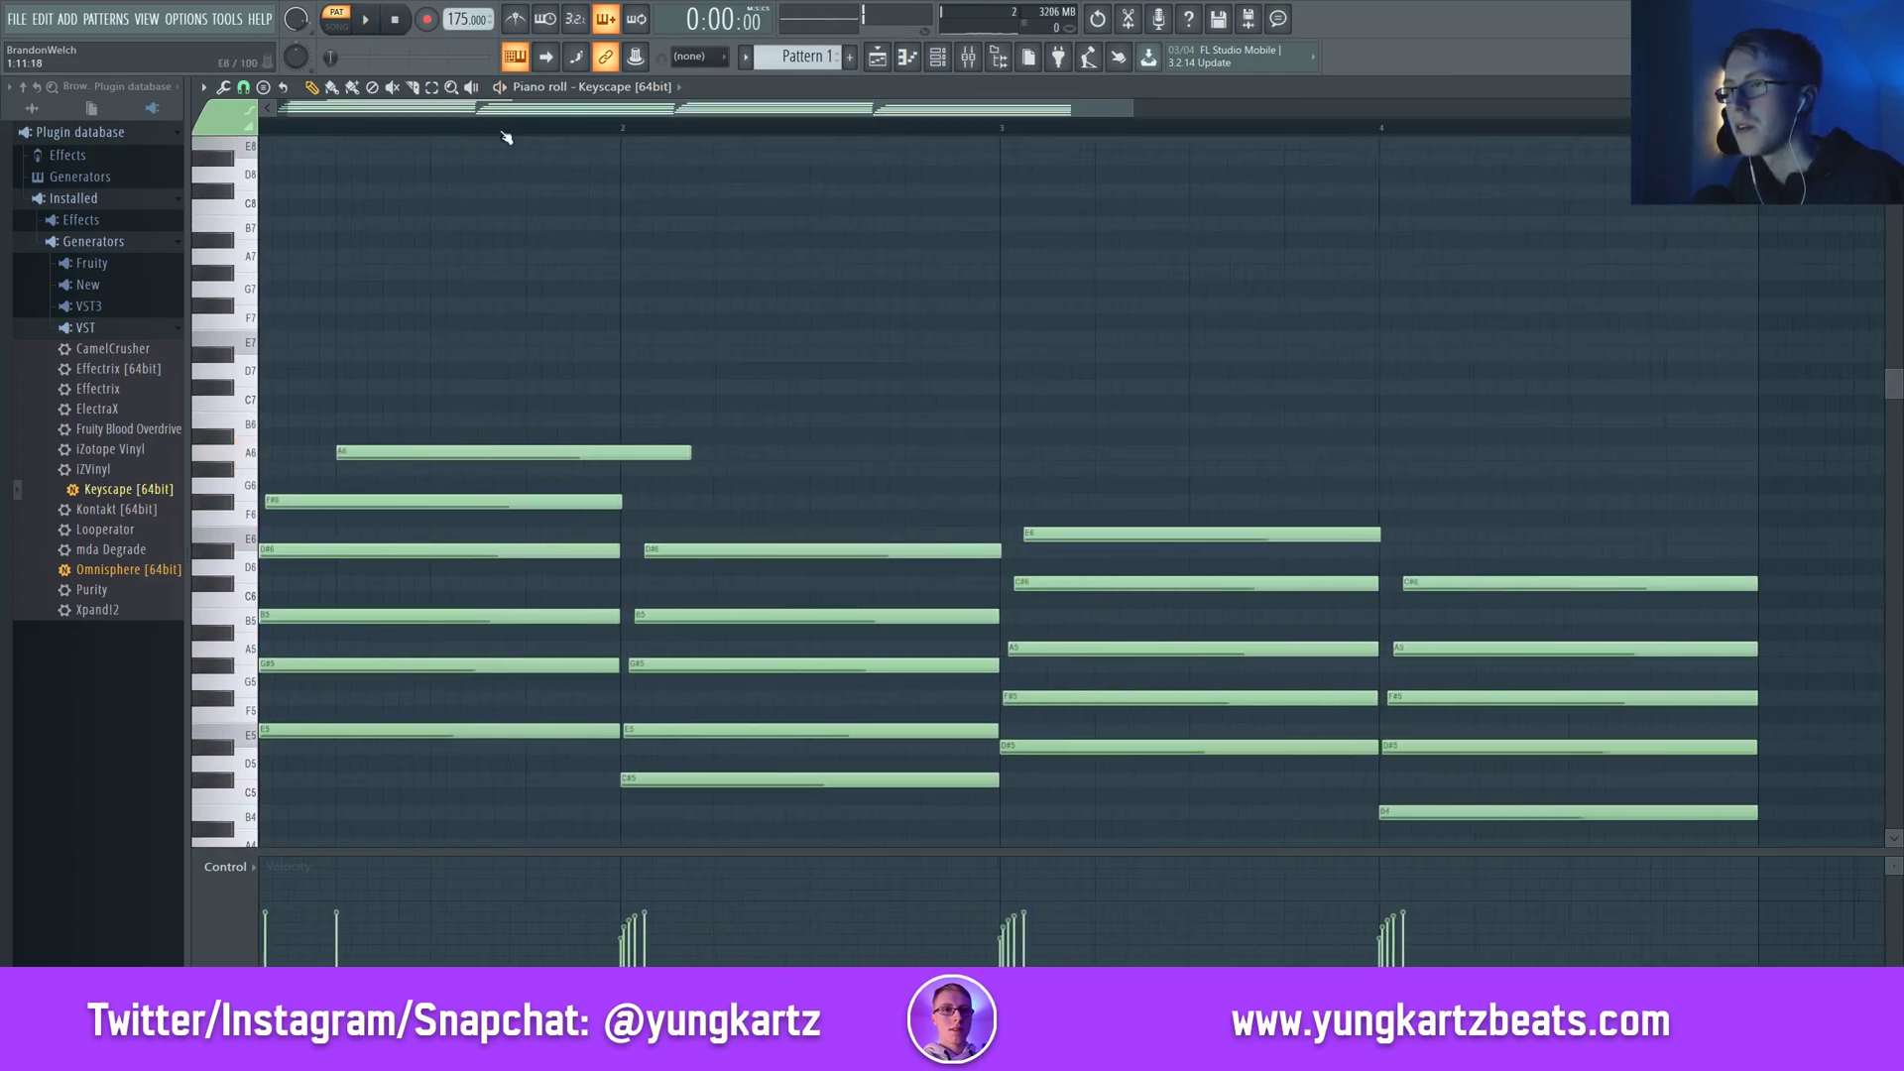
key(space)
drag(708, 453, 446, 472)
key(space)
drag(502, 339, 494, 339)
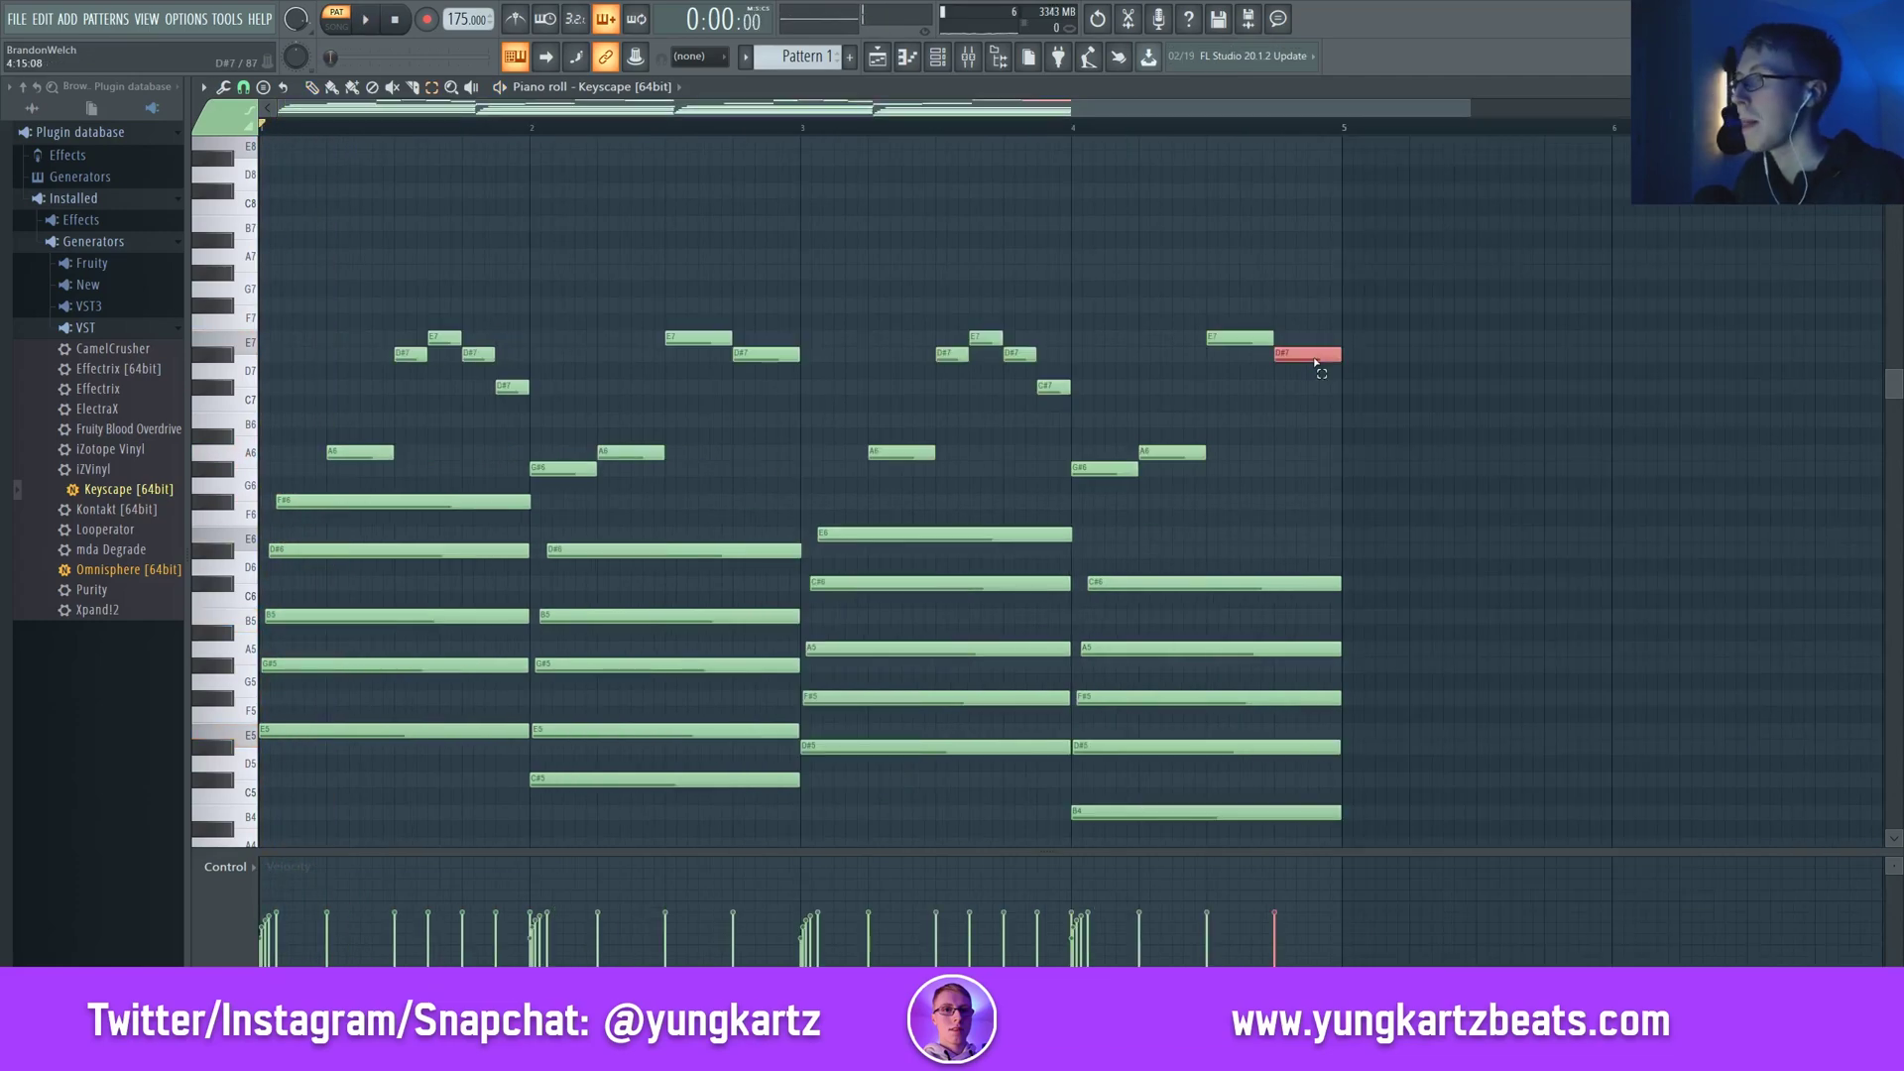
Lower the last melody note in bar 4 to C#7 and listen to the pattern
drag(1307, 354, 1307, 387)
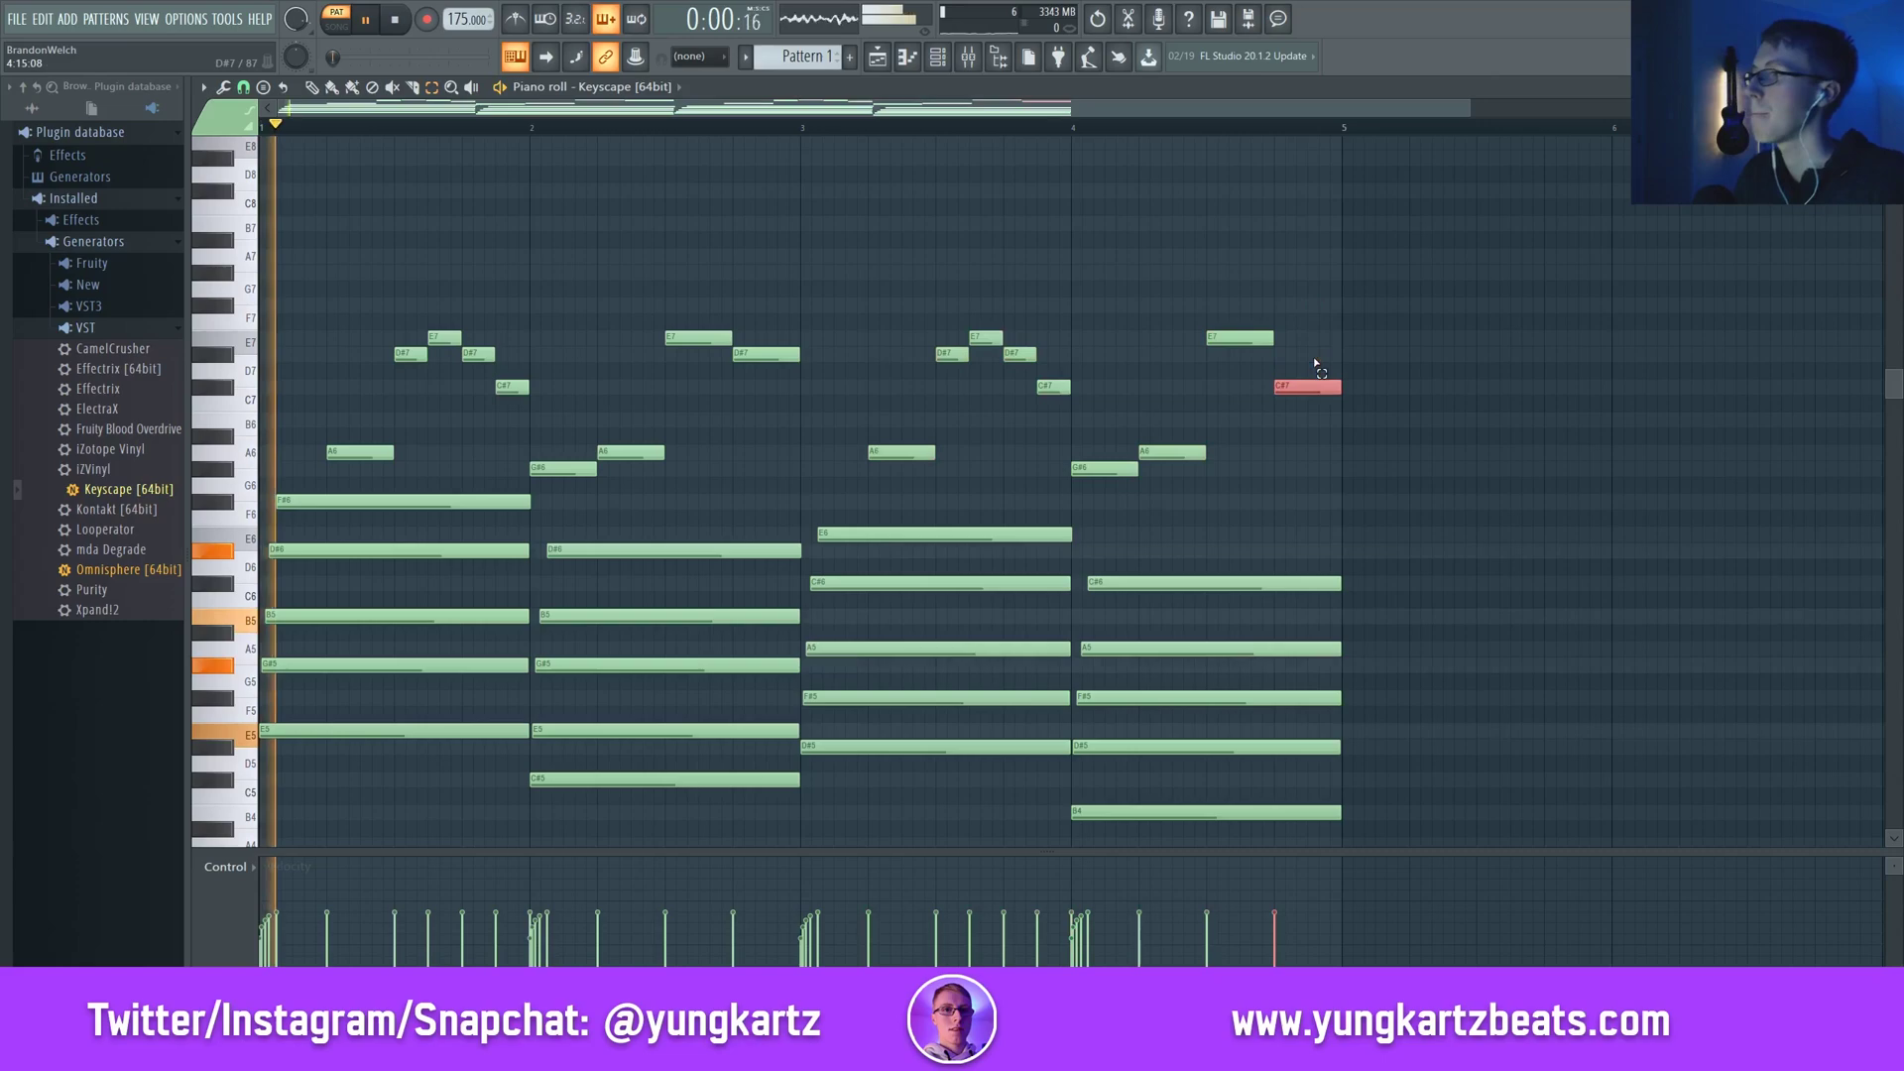
click(1617, 433)
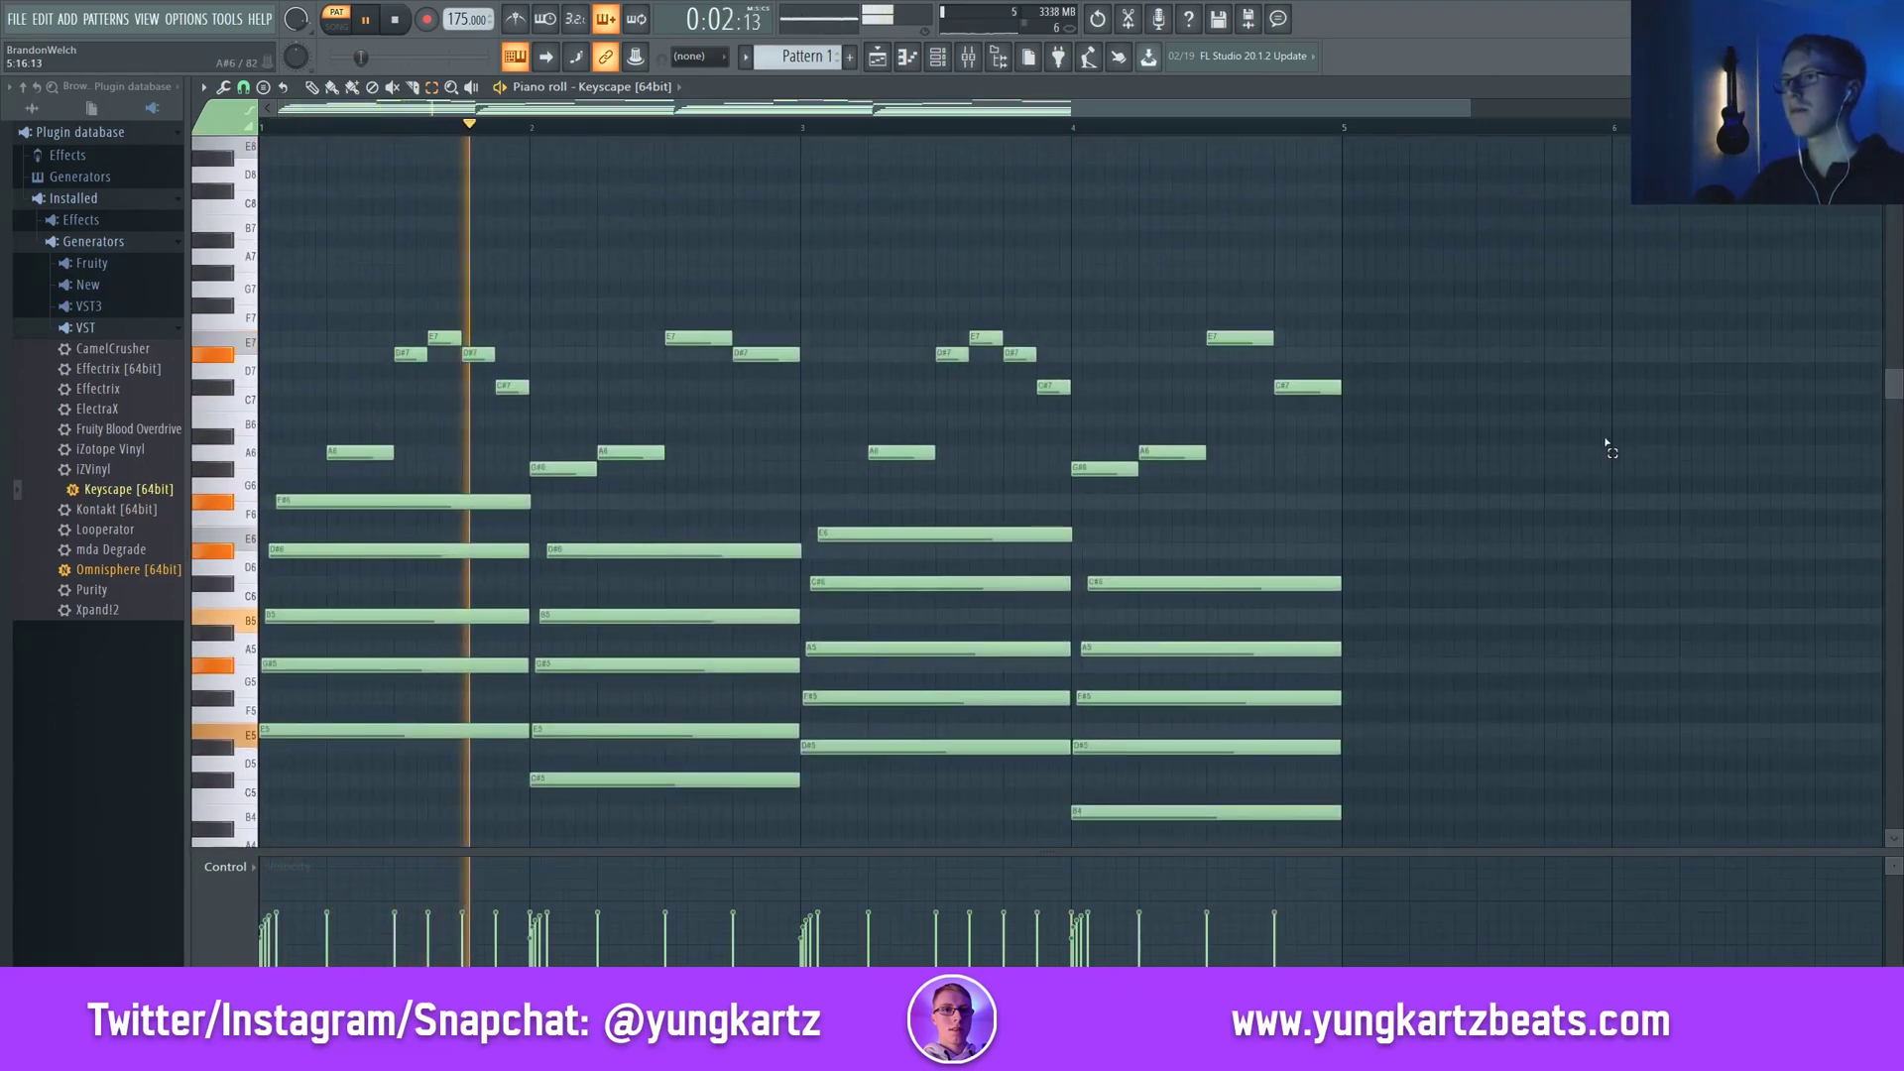
scroll(1607, 441, down, 1)
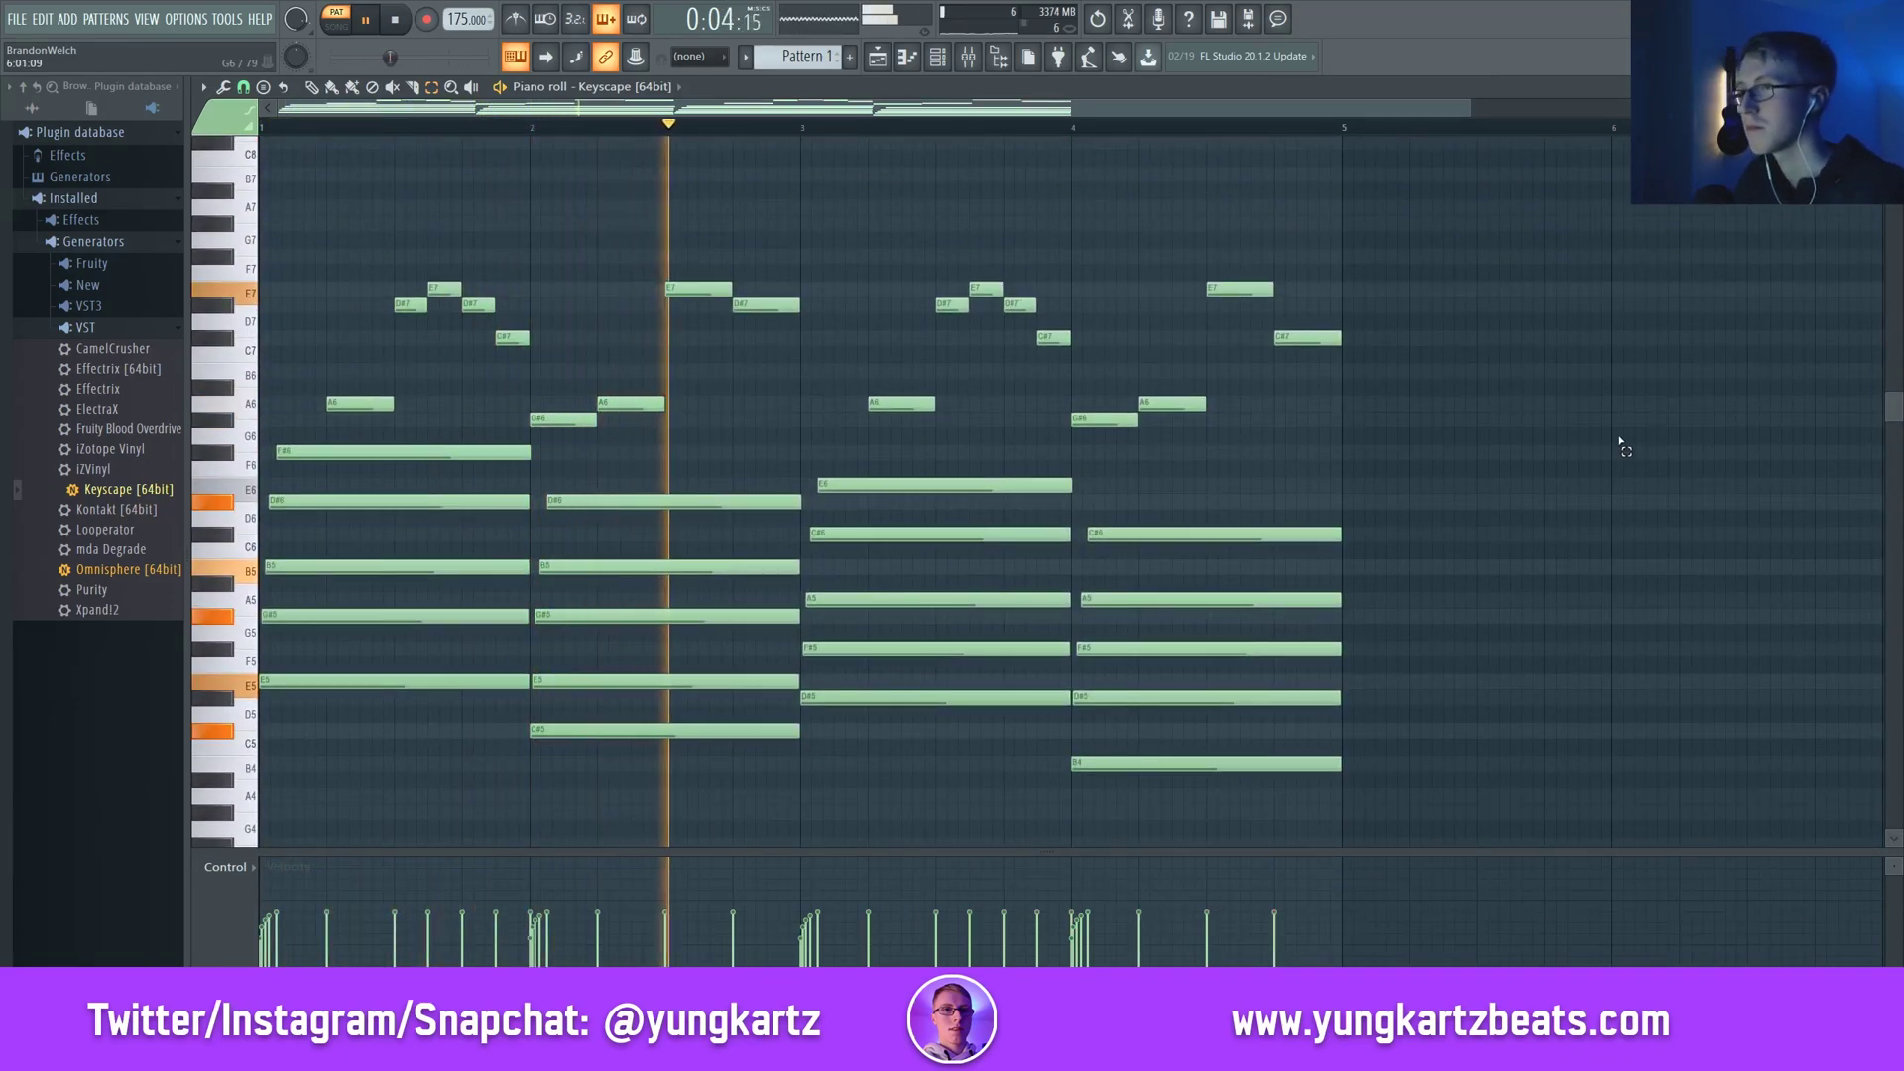
Randomize the velocity of all melody notes by -19%, leaving the chords out, and play back the result
drag(1385, 442, 387, 190)
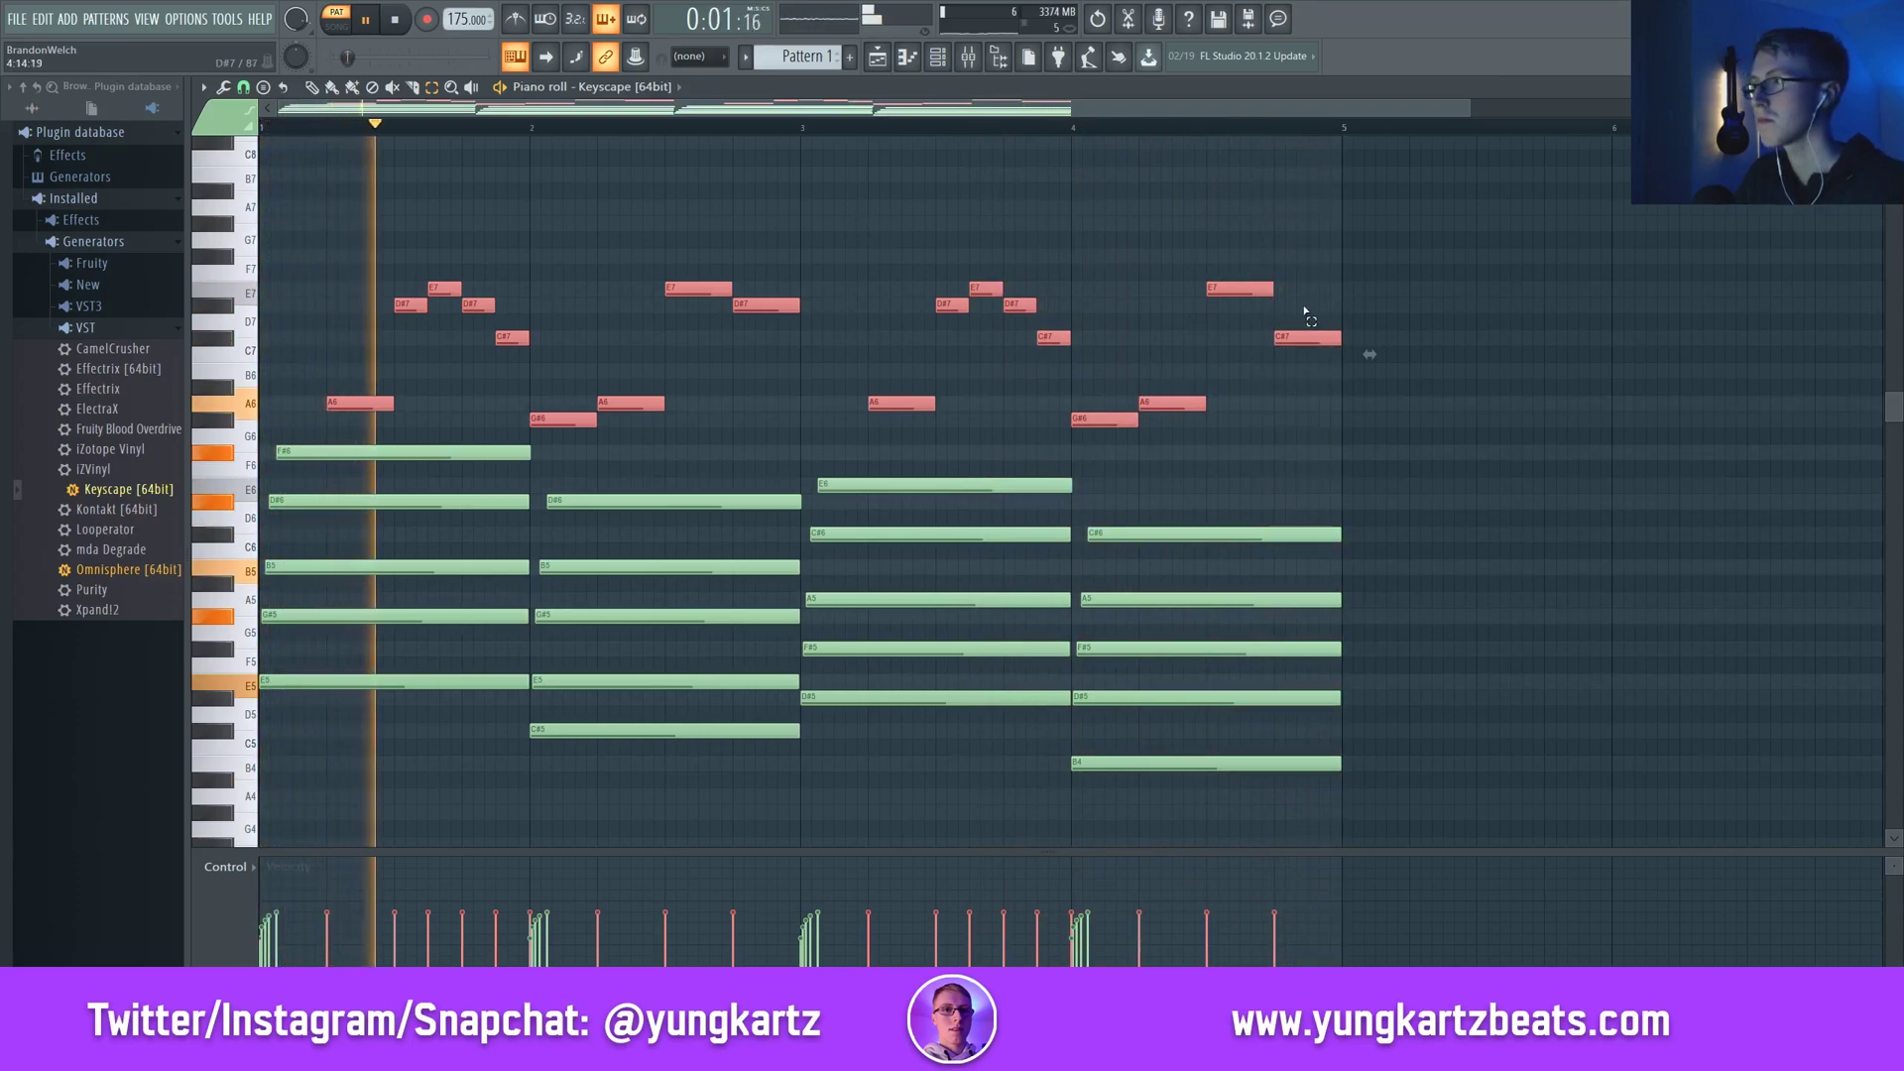
key(space)
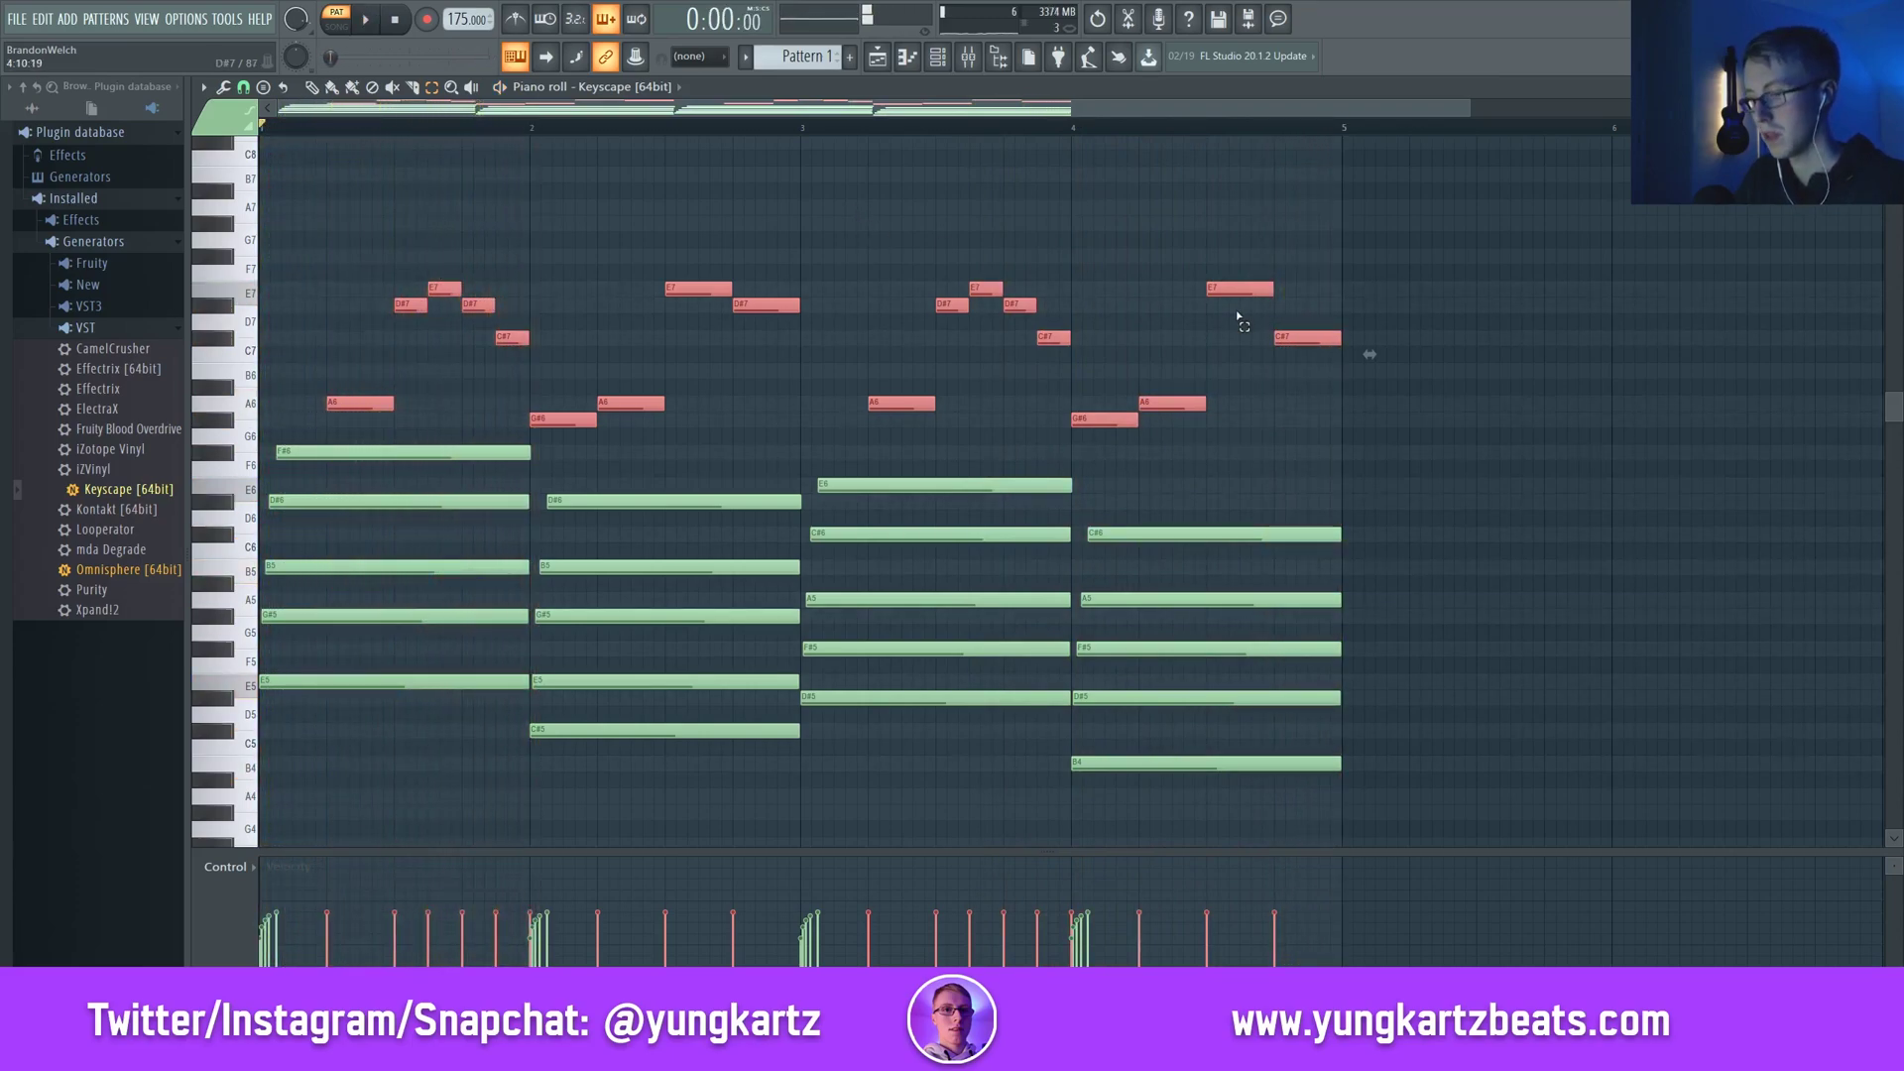
key(alt+r)
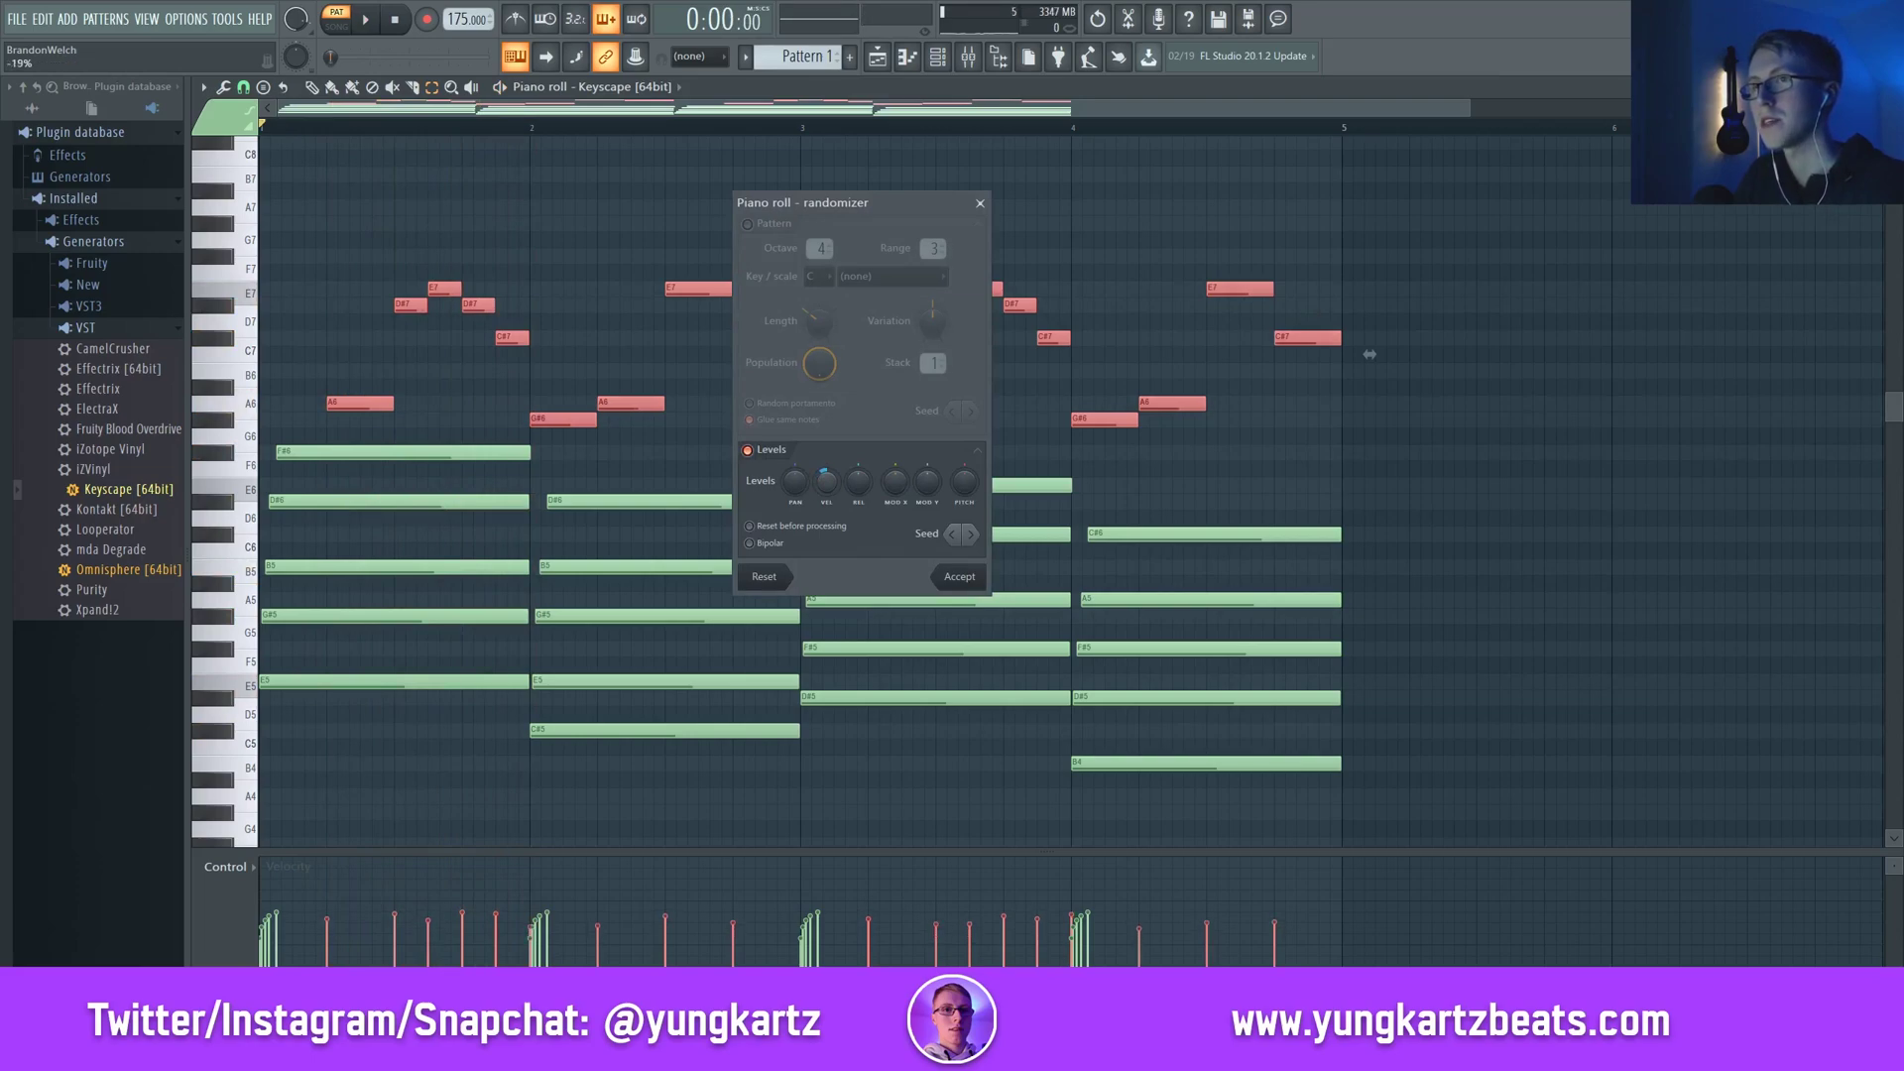
click(970, 586)
click(365, 19)
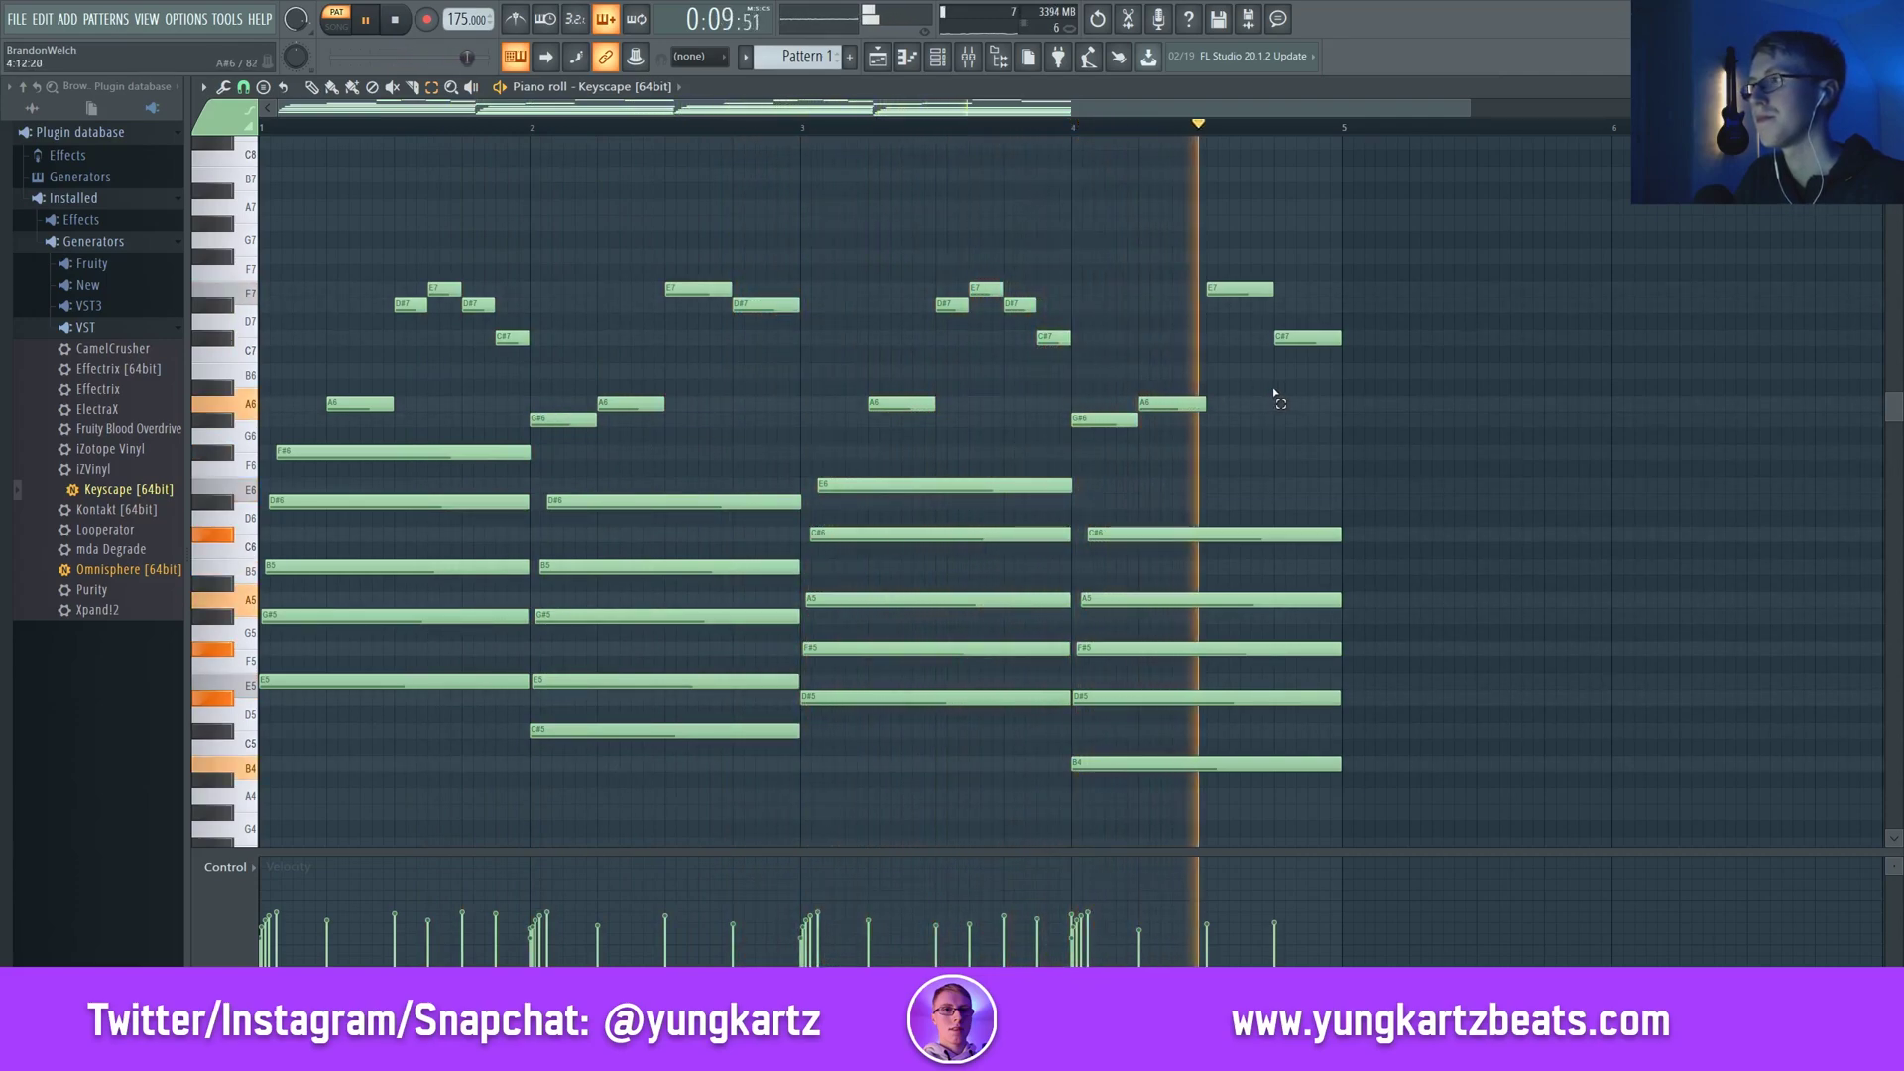
key(space)
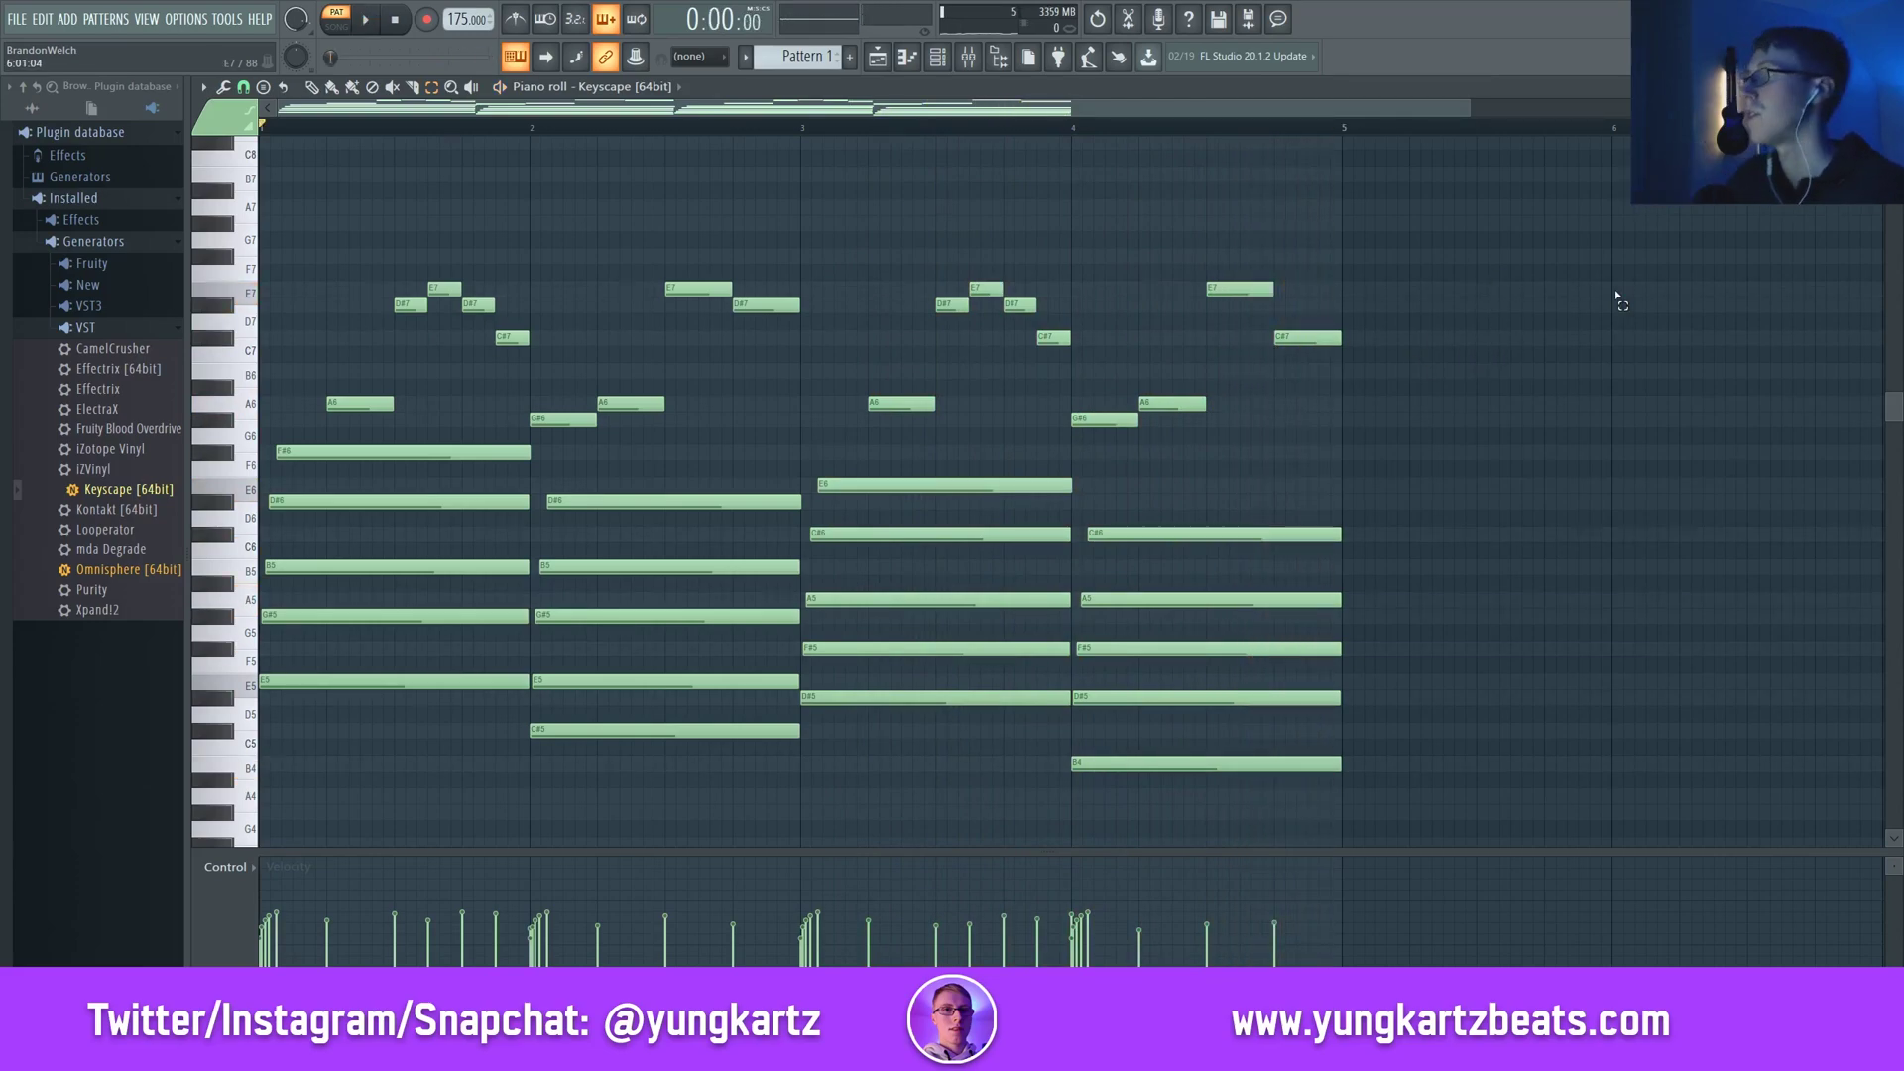
Close the piano roll and add iZotope Vinyl to the first effect slot of mixer track Insert 1
key(Escape)
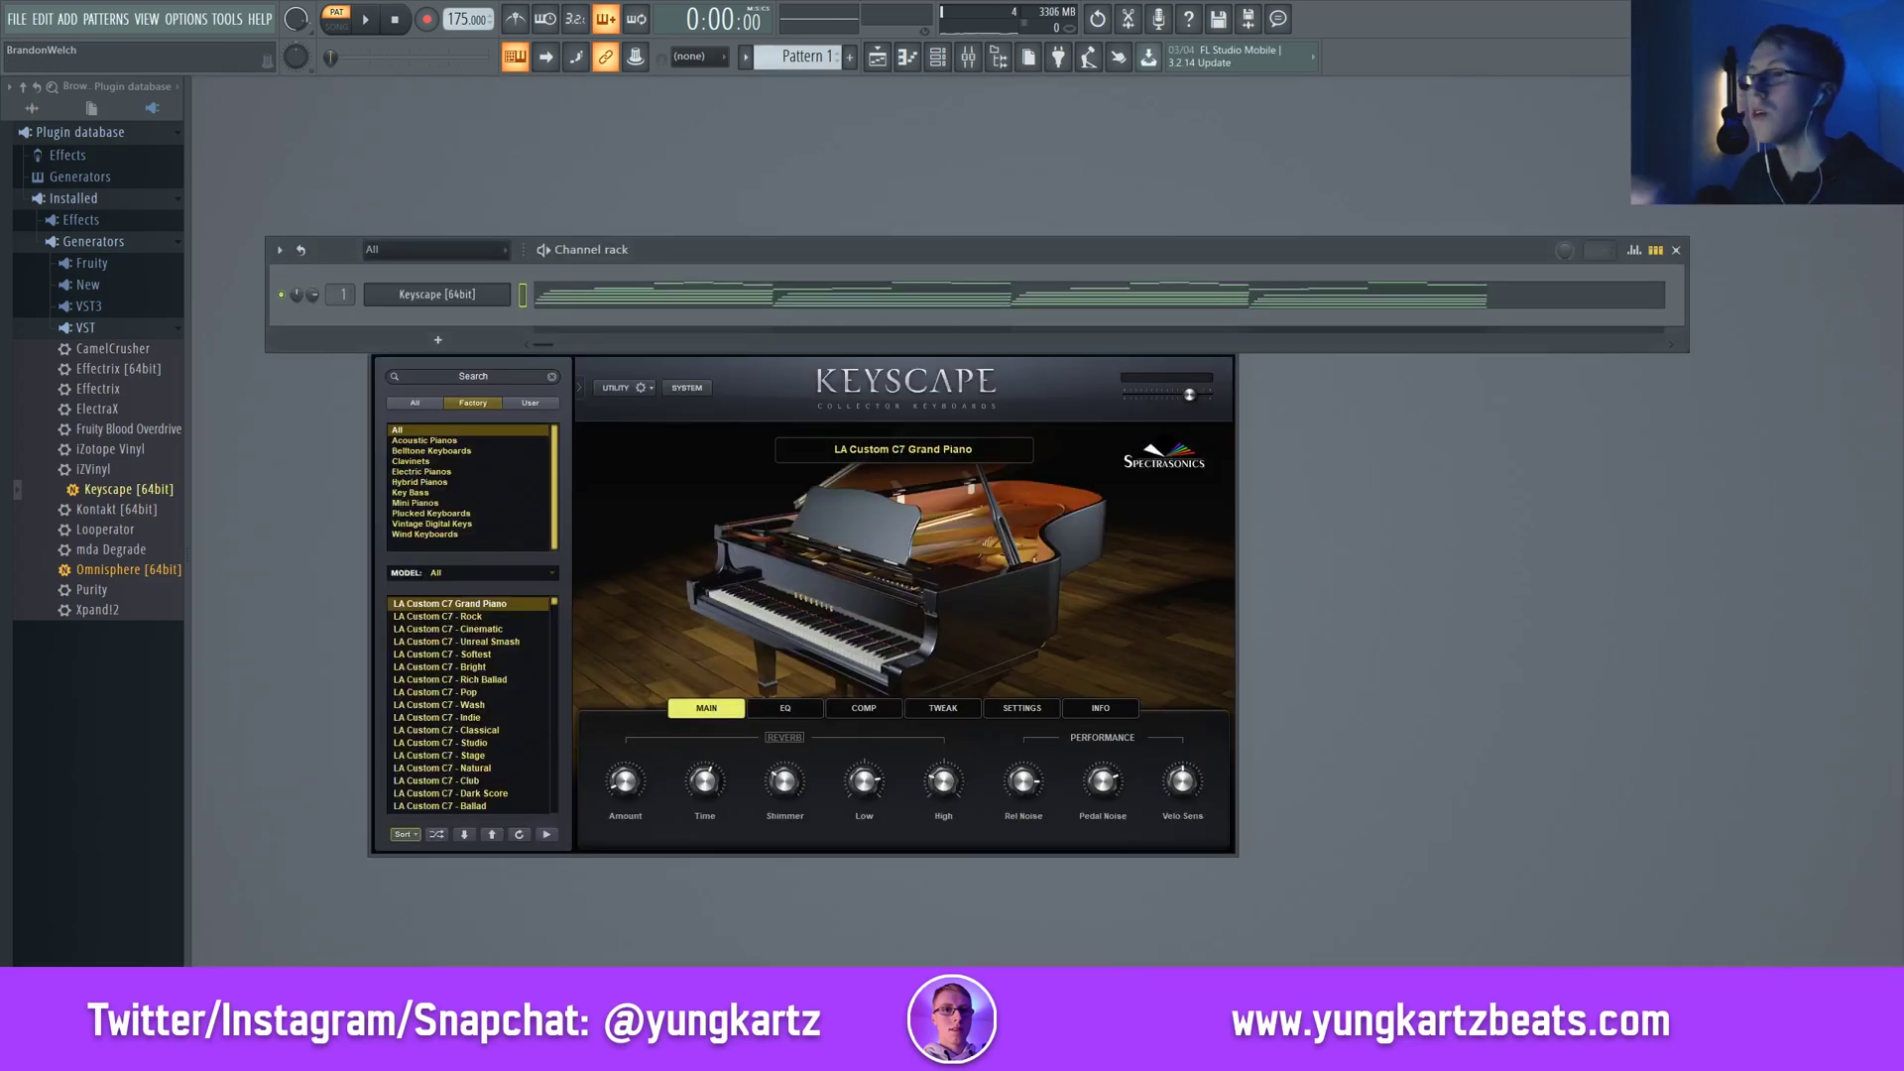
key(F9)
click(1870, 213)
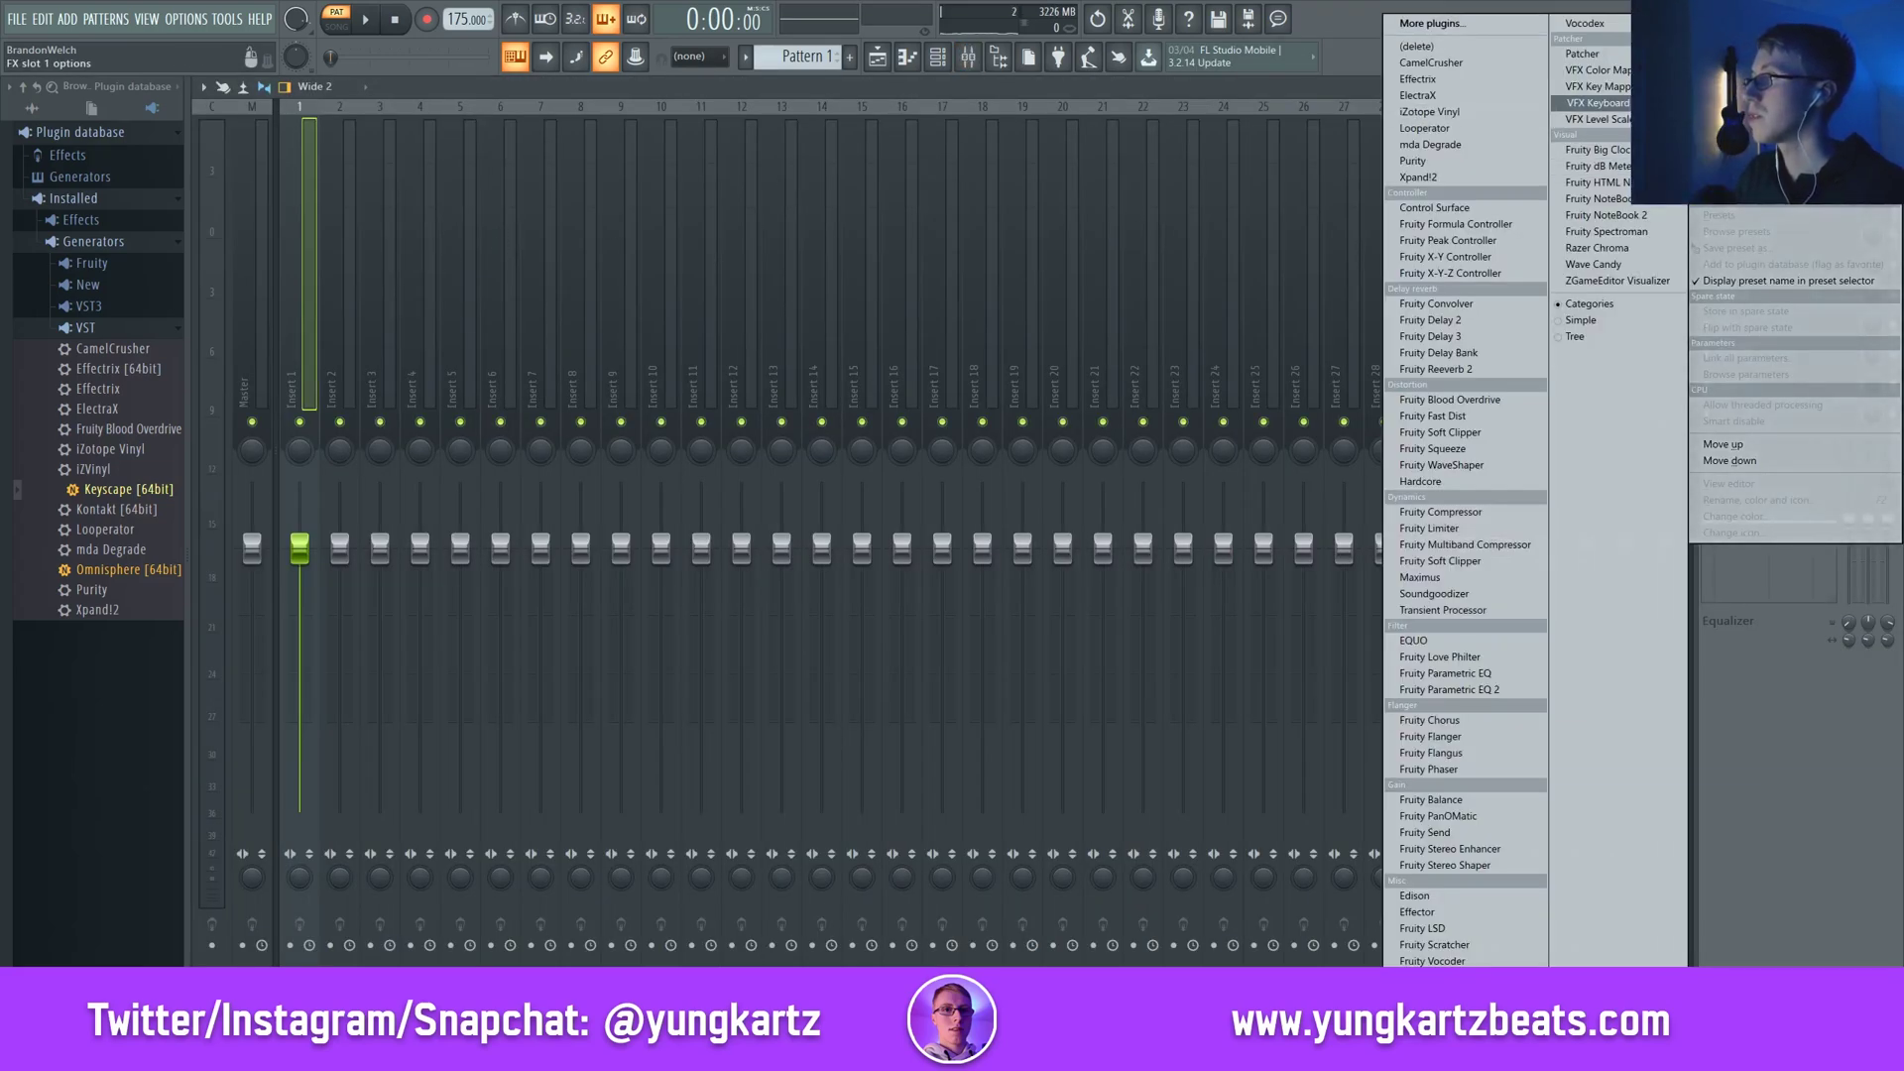
click(1429, 111)
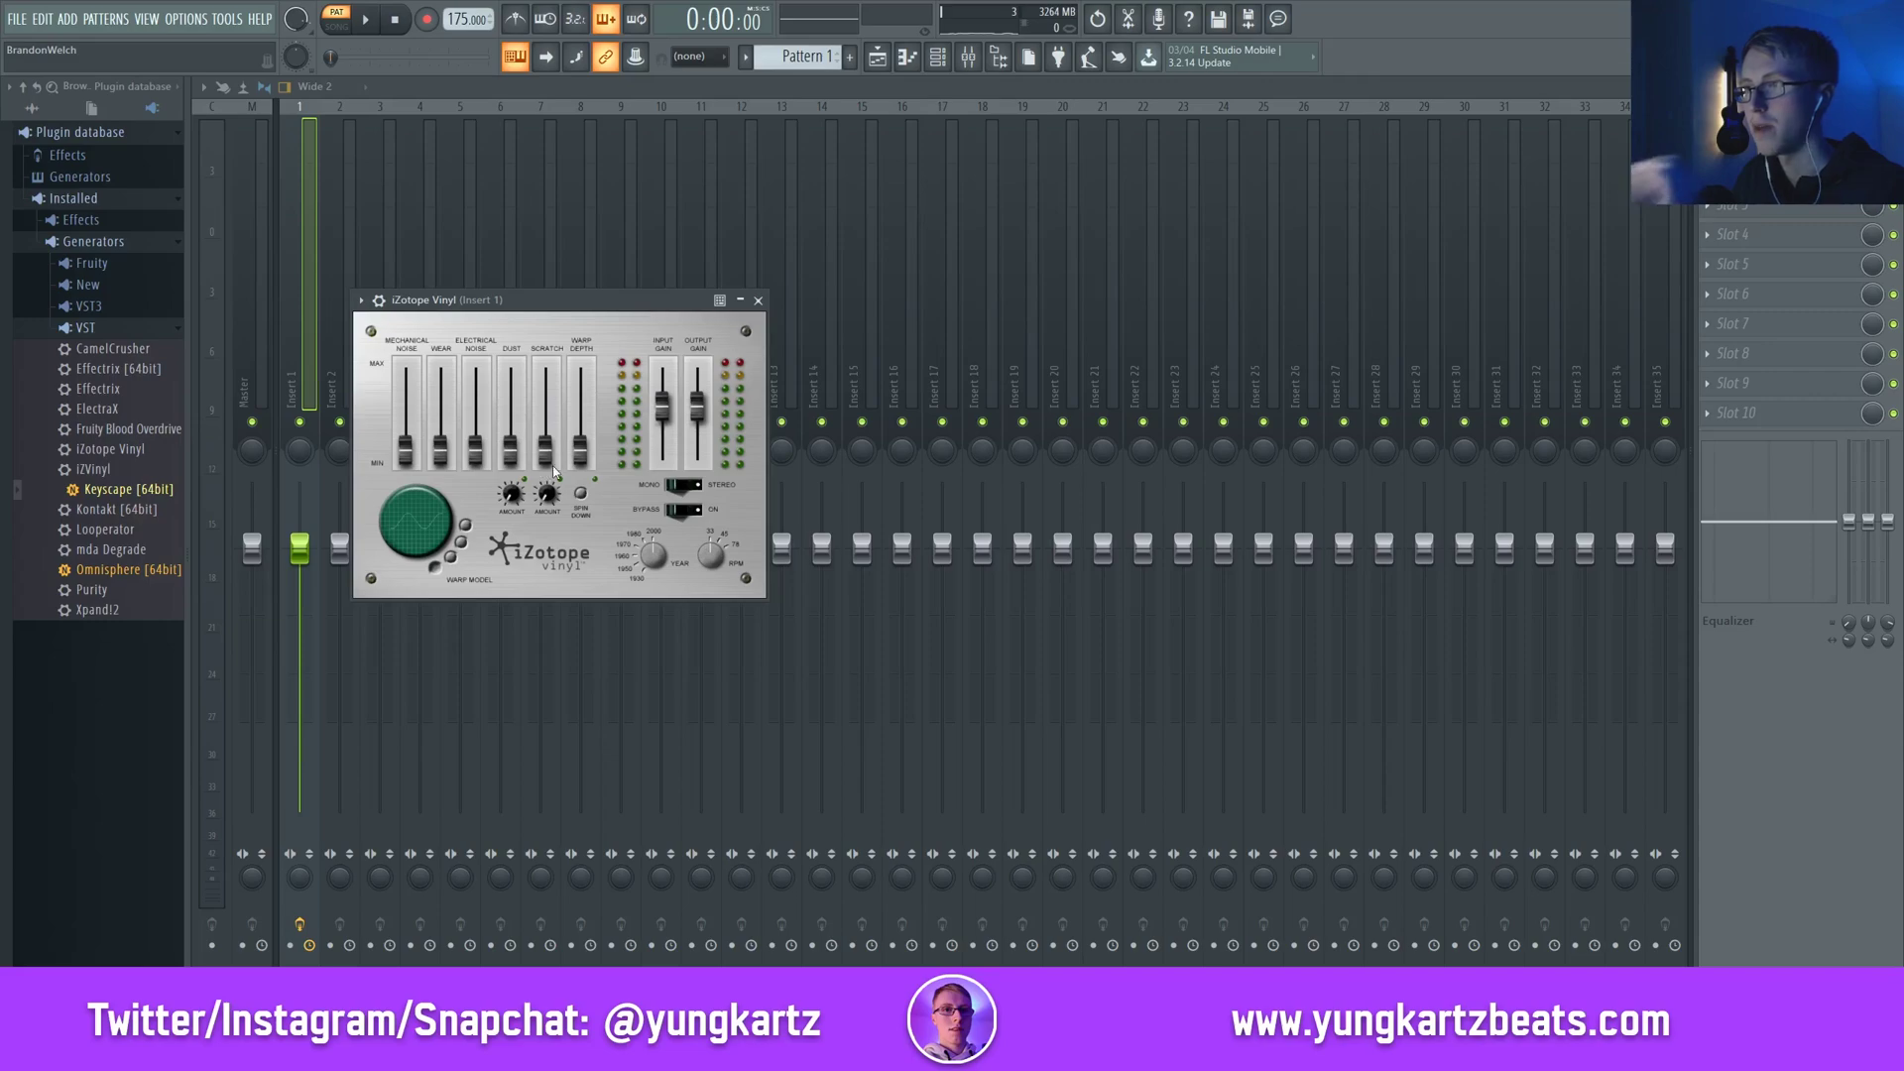
Raise iZotope Vinyl's warp depth to about 44%, add a little dust and wear, and play the pattern
drag(585, 455, 588, 431)
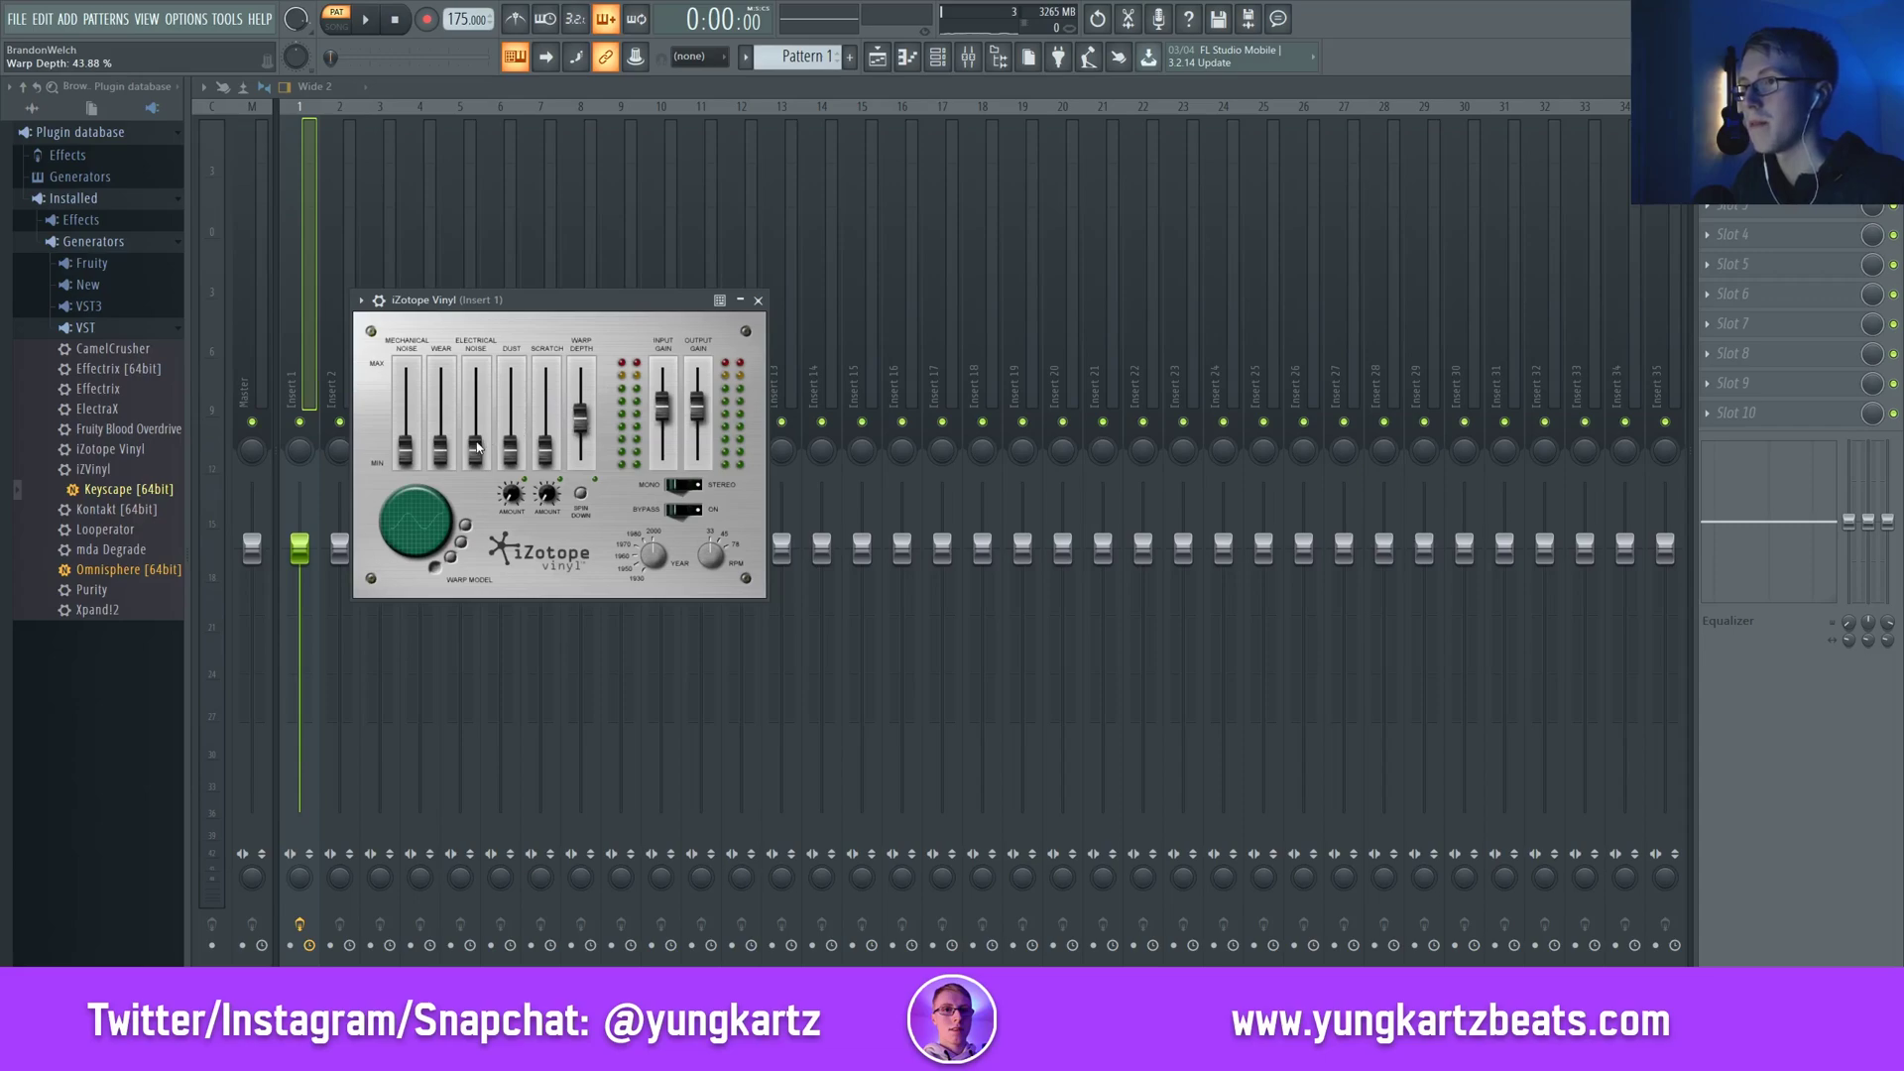
drag(506, 448, 441, 434)
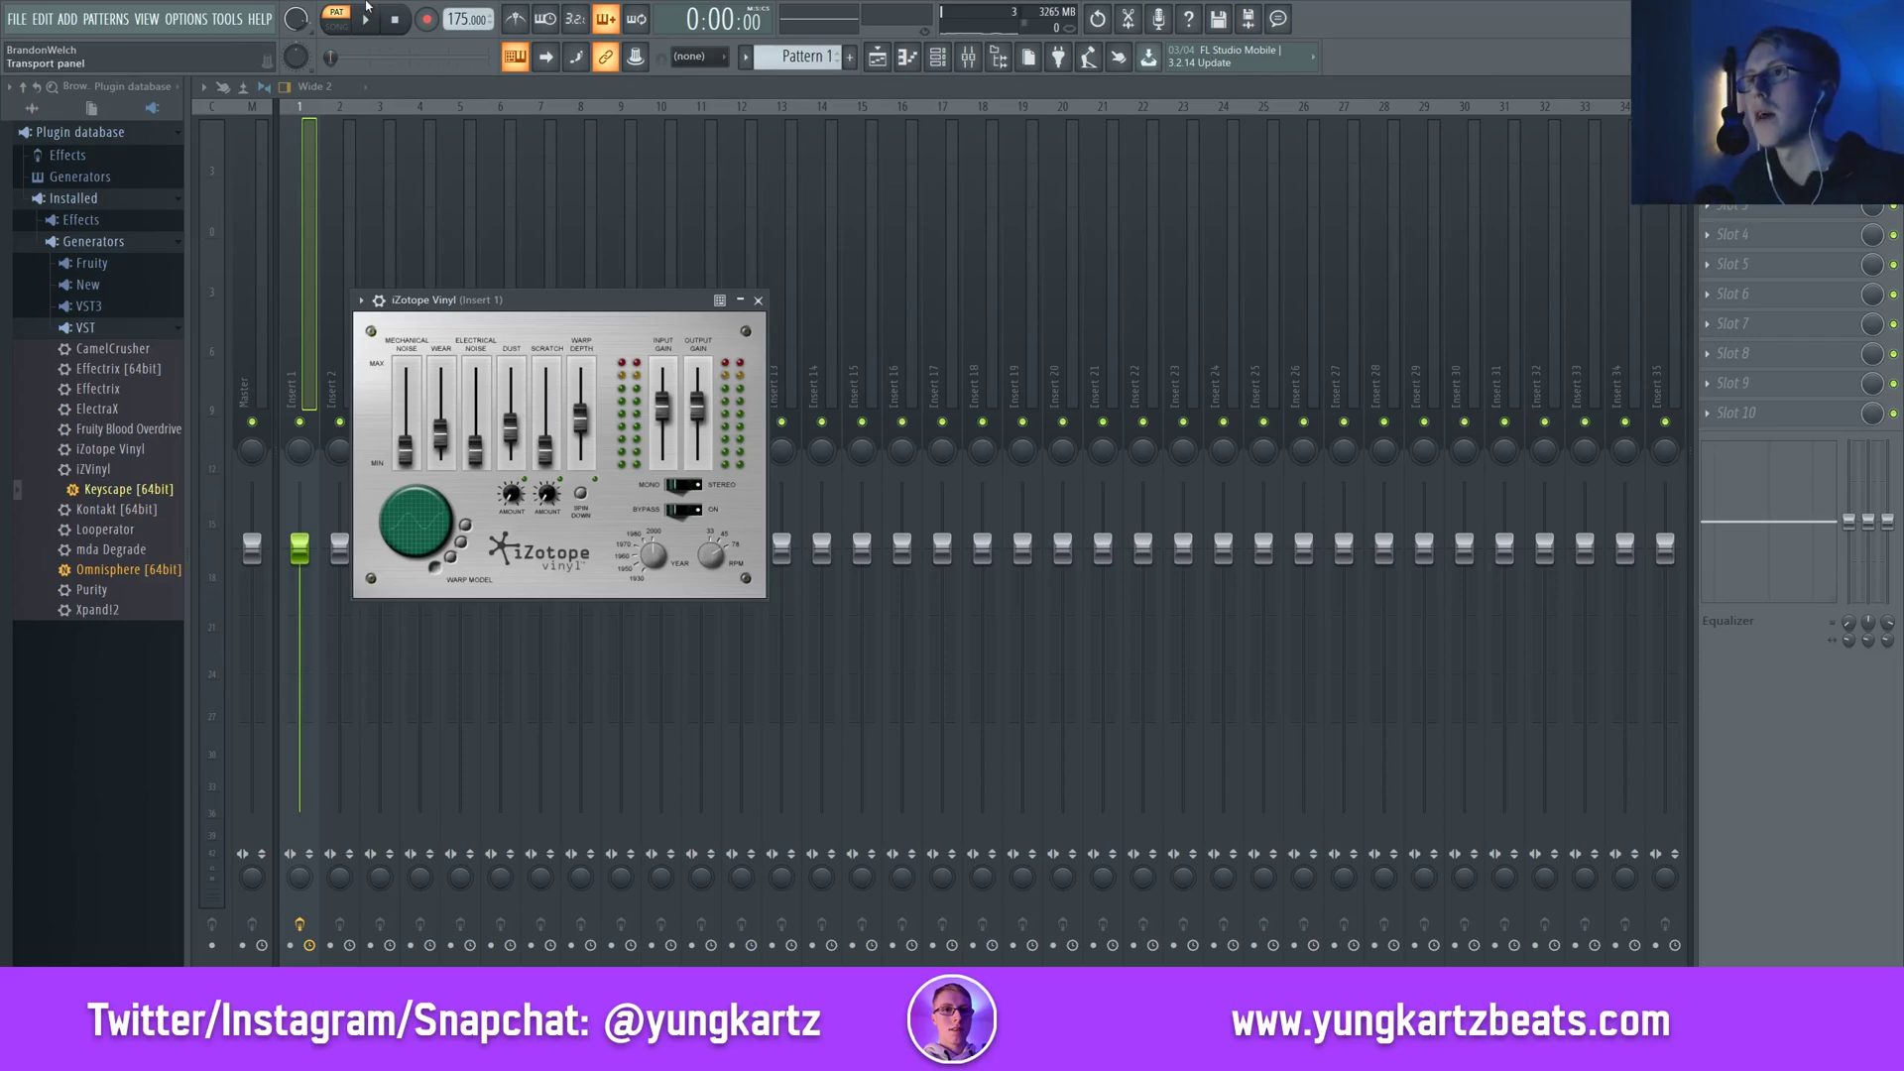
click(370, 20)
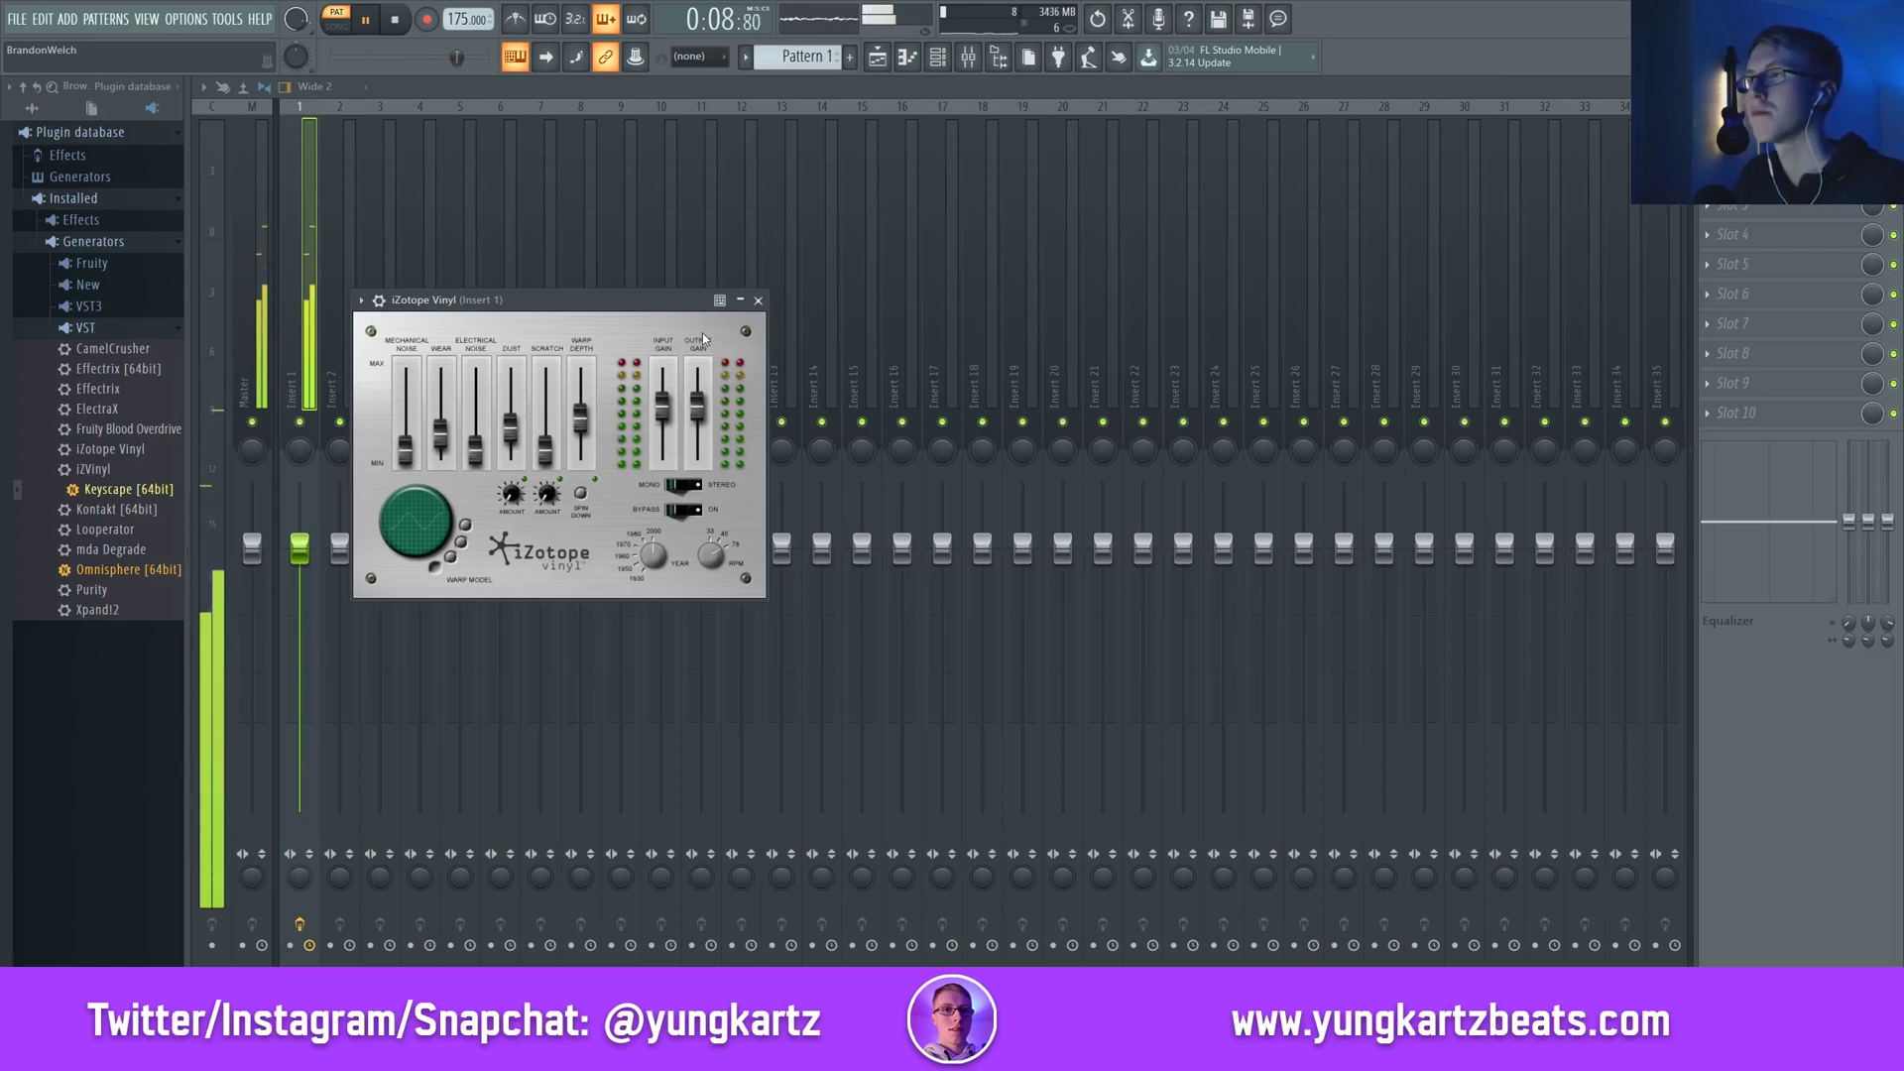
Stop playback and add mda Degrade to the first effect slot of the master track
key(space)
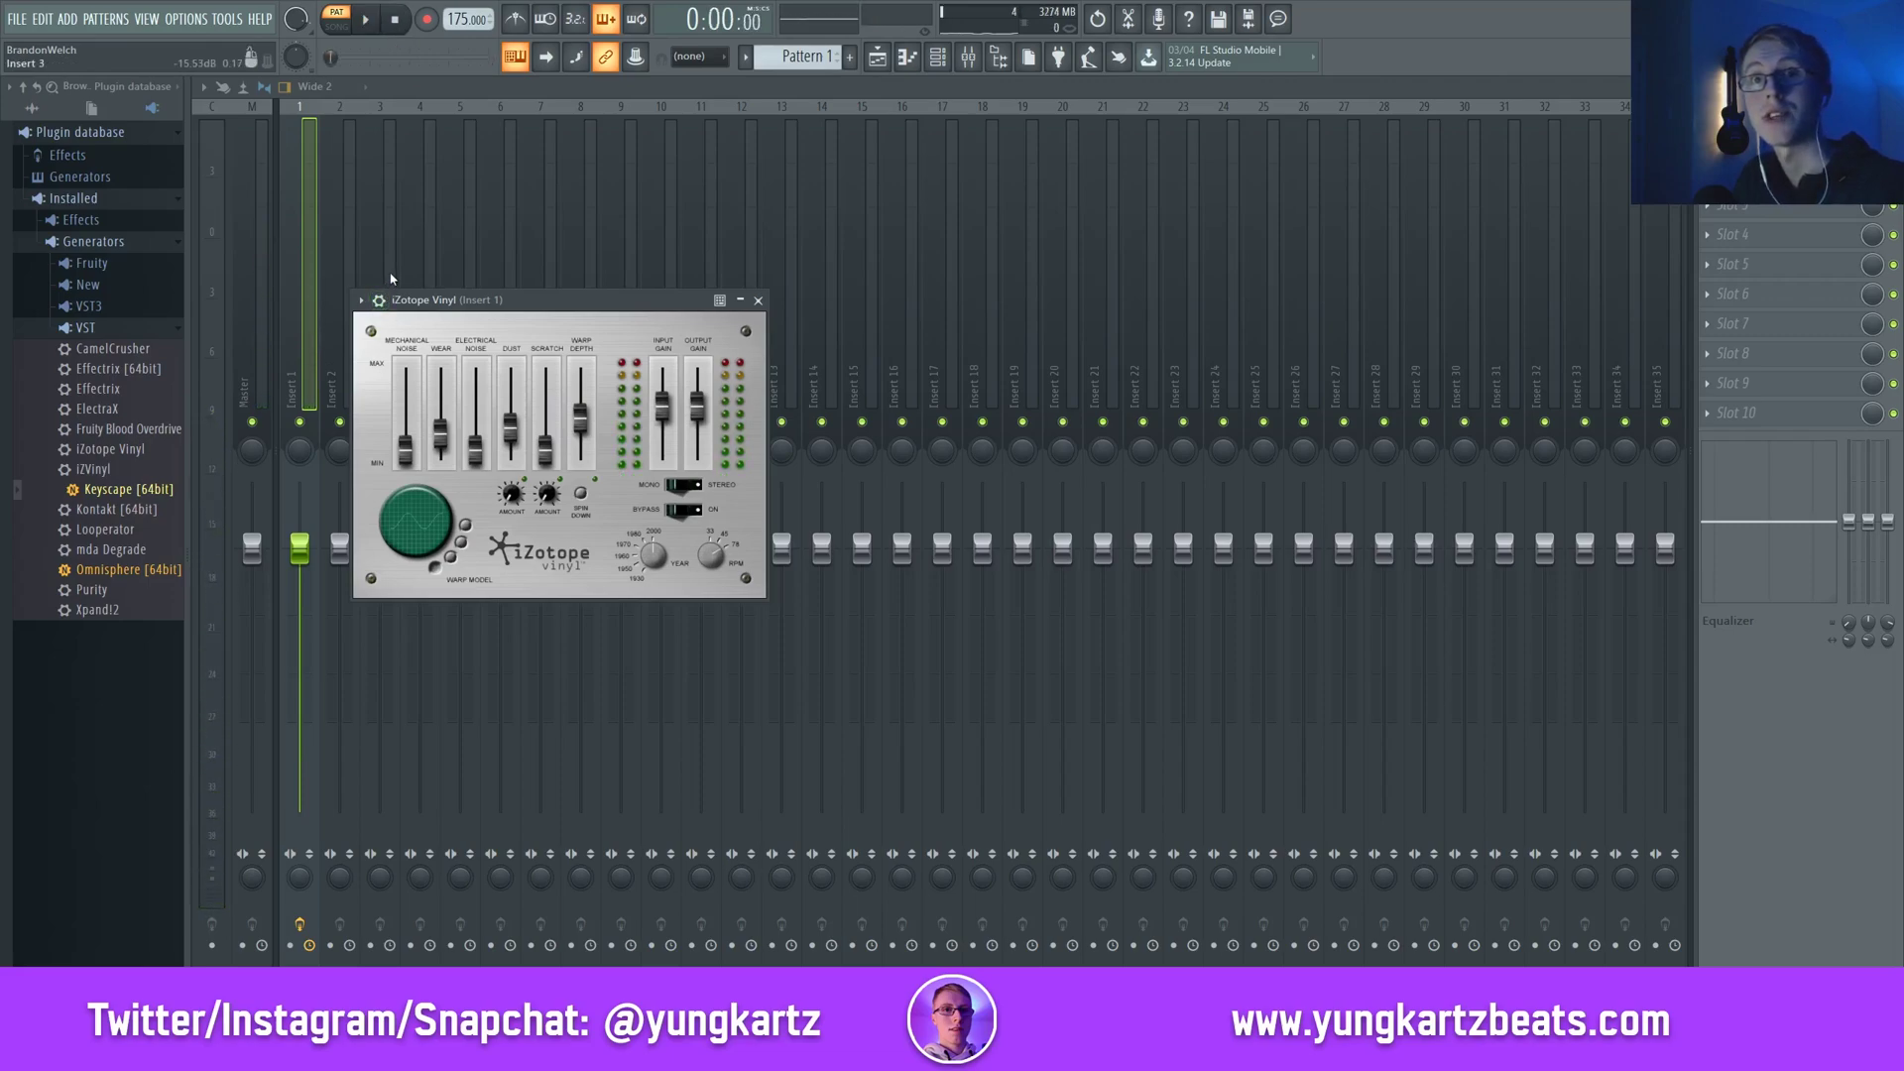
click(249, 169)
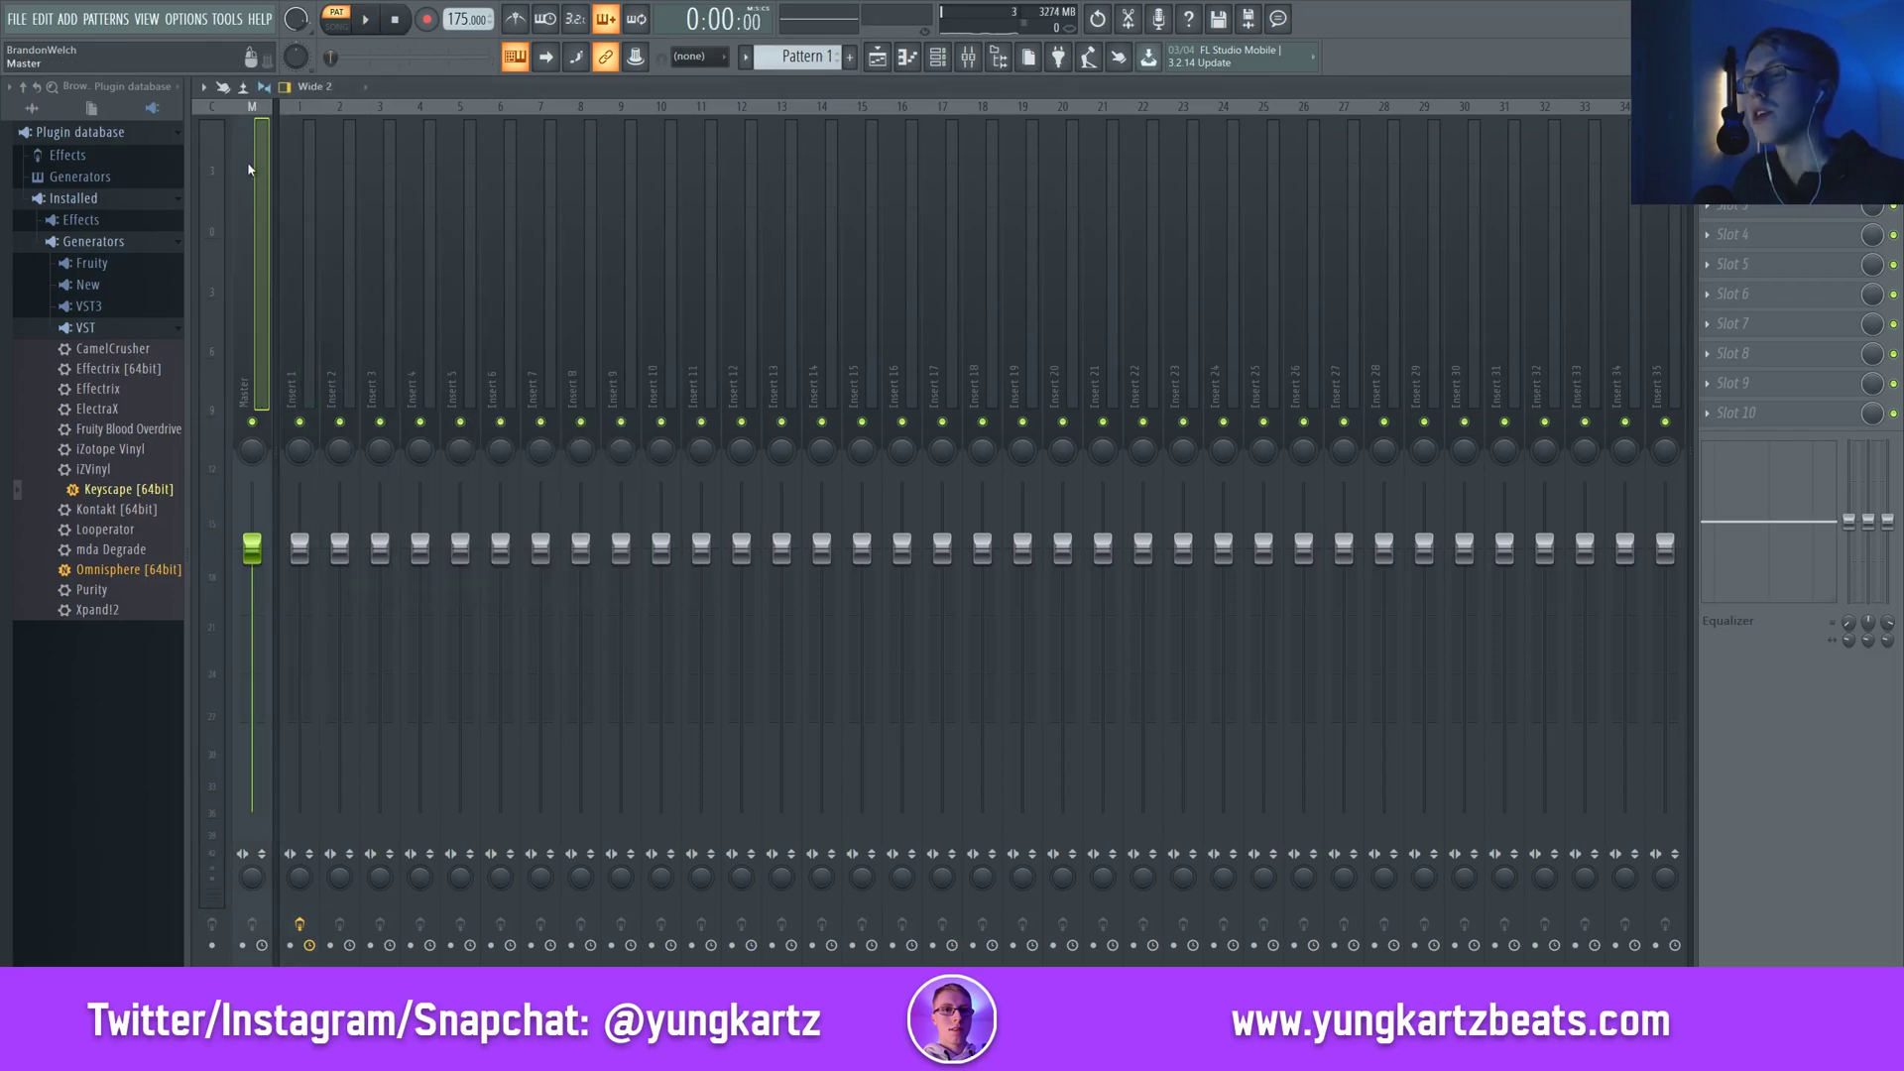
click(1746, 144)
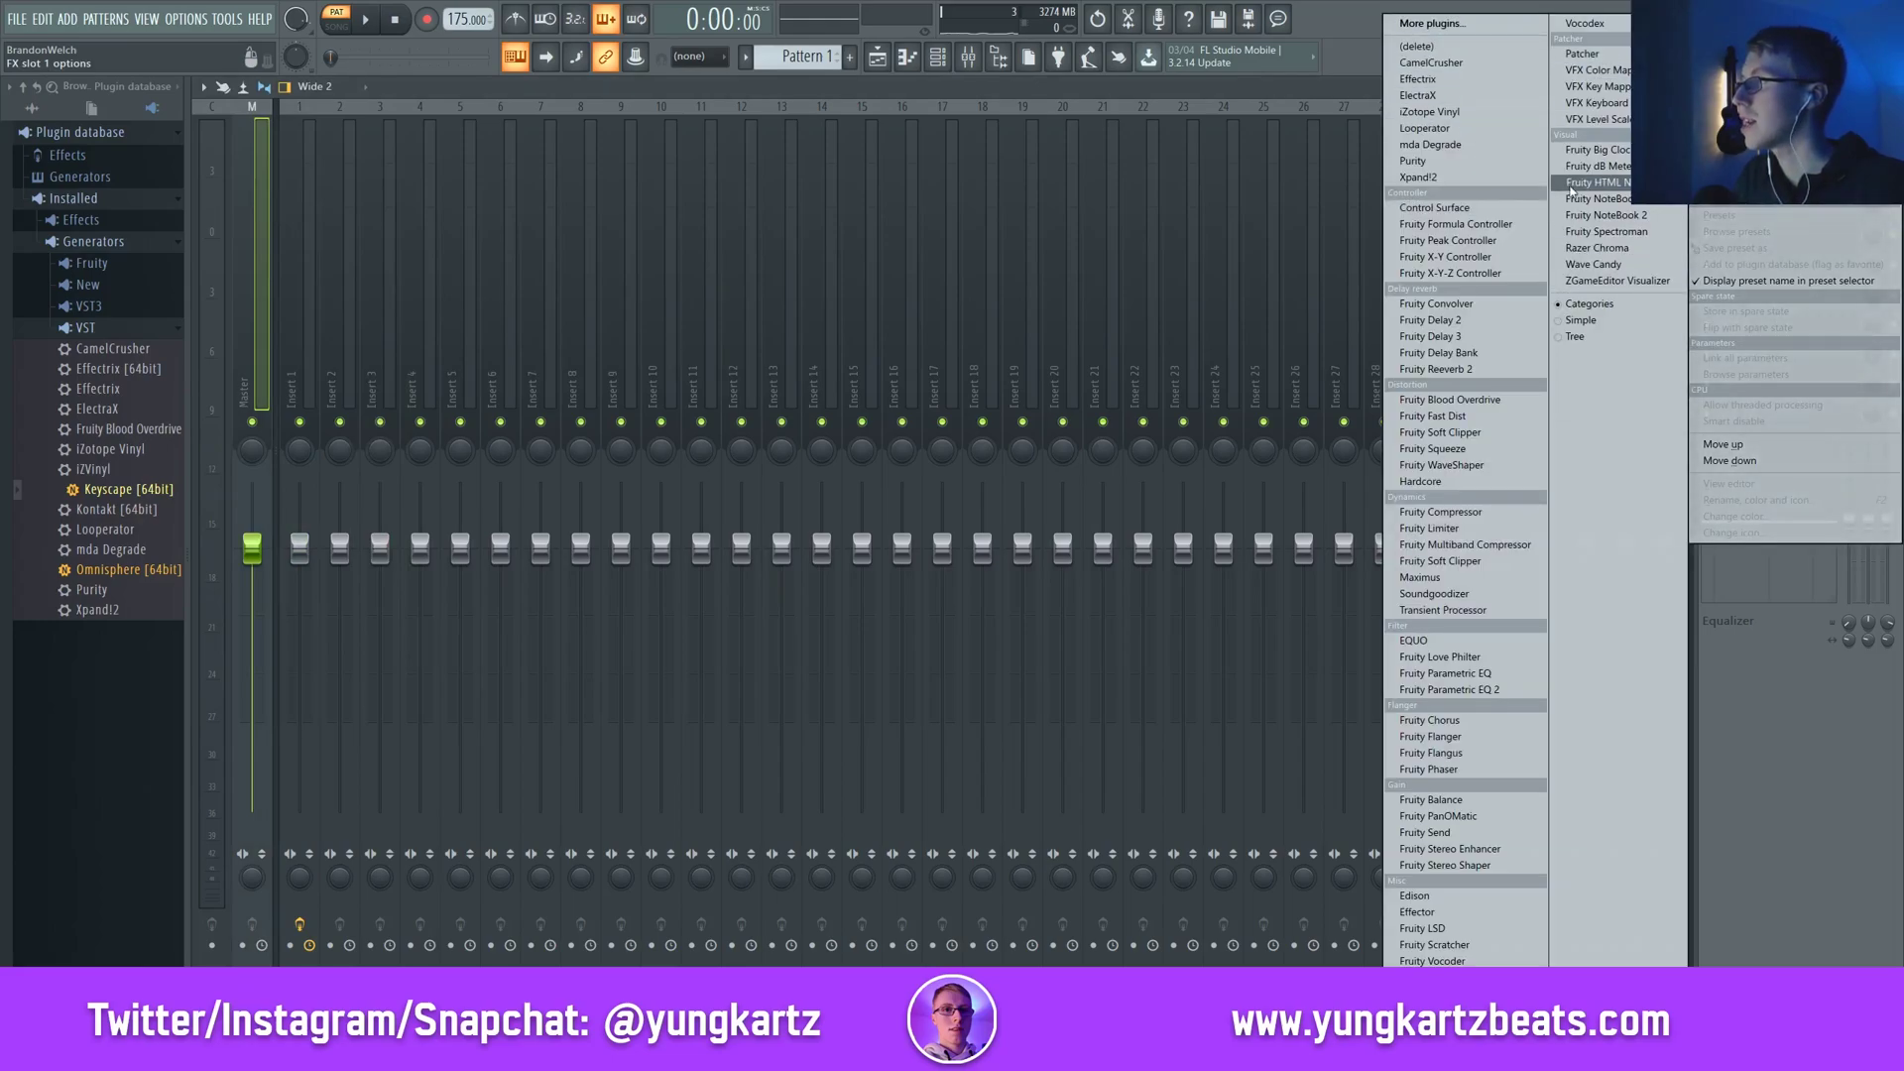
click(1430, 145)
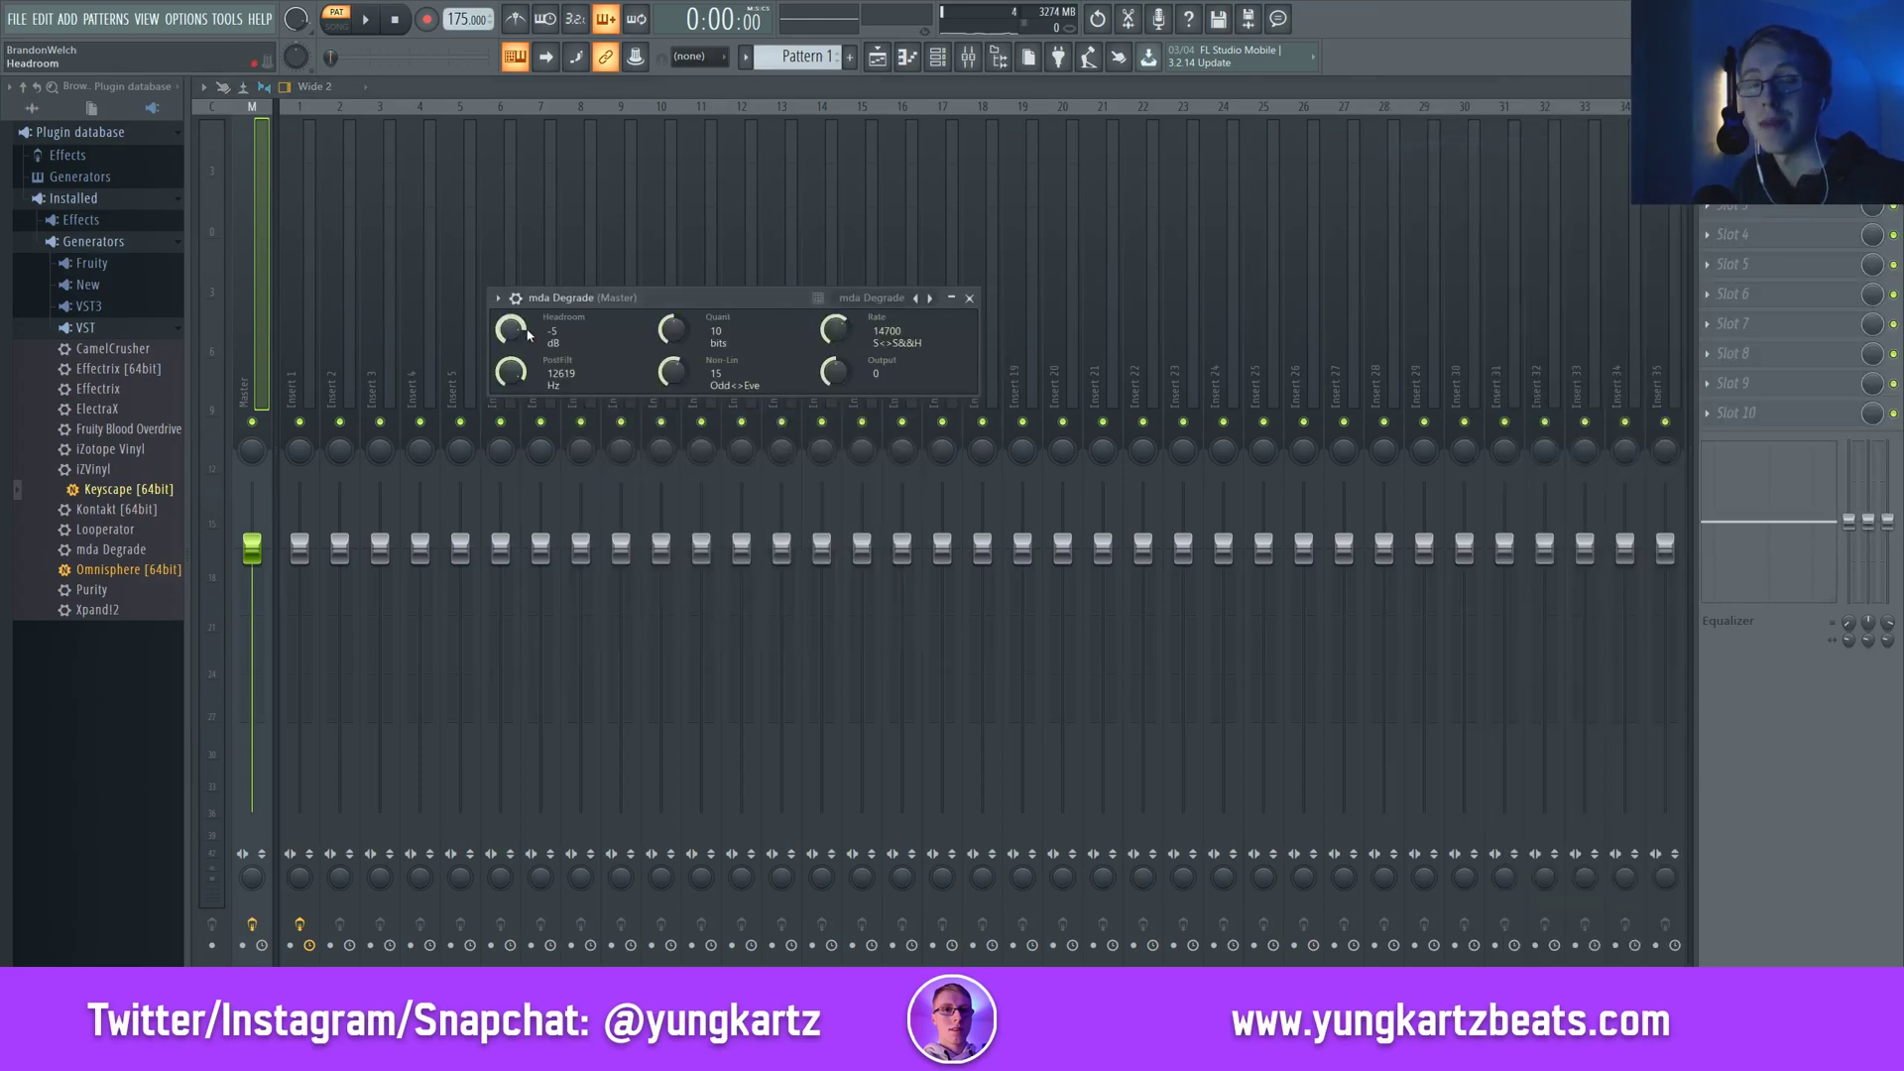
Set mda Degrade's headroom to 0 dB, non-linearity to 0 and rate to 11025 while playing the pattern, and close the plugin
drag(527, 320, 527, 293)
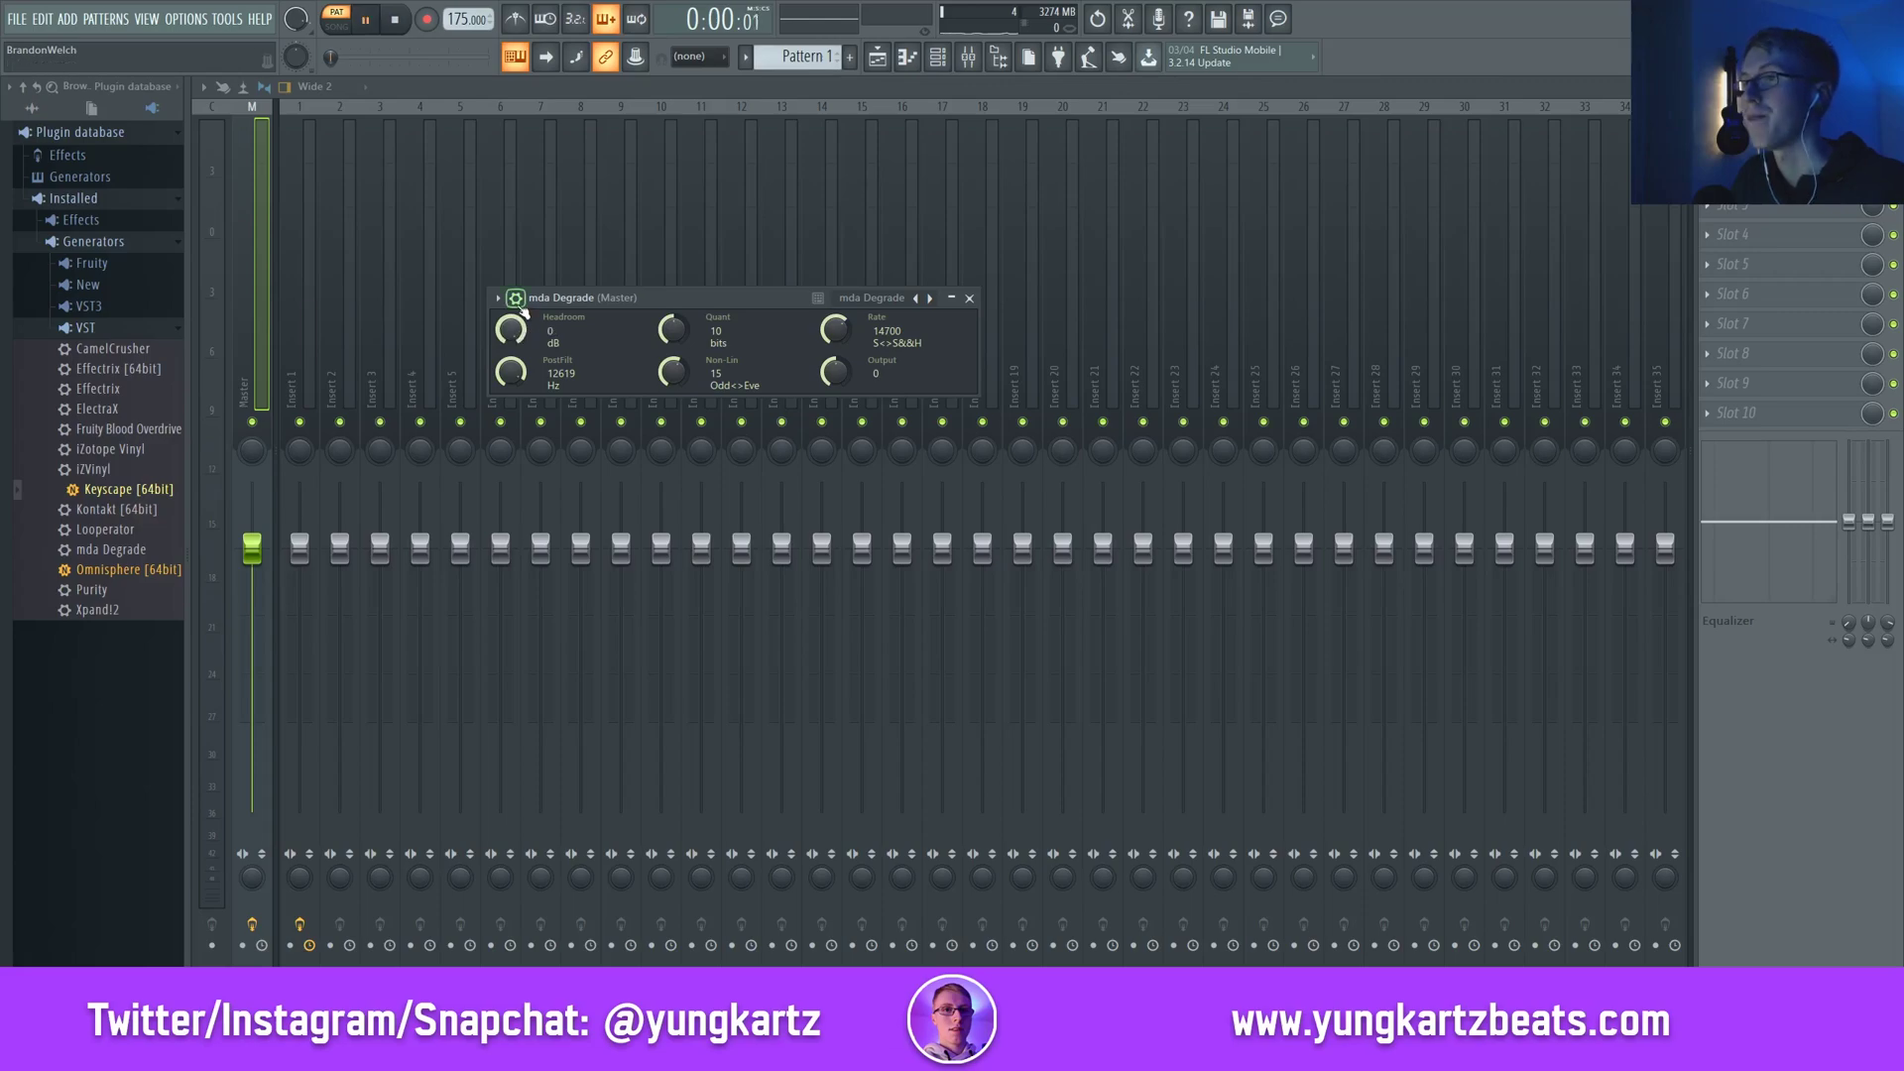
key(space)
scroll(673, 372, down, 5)
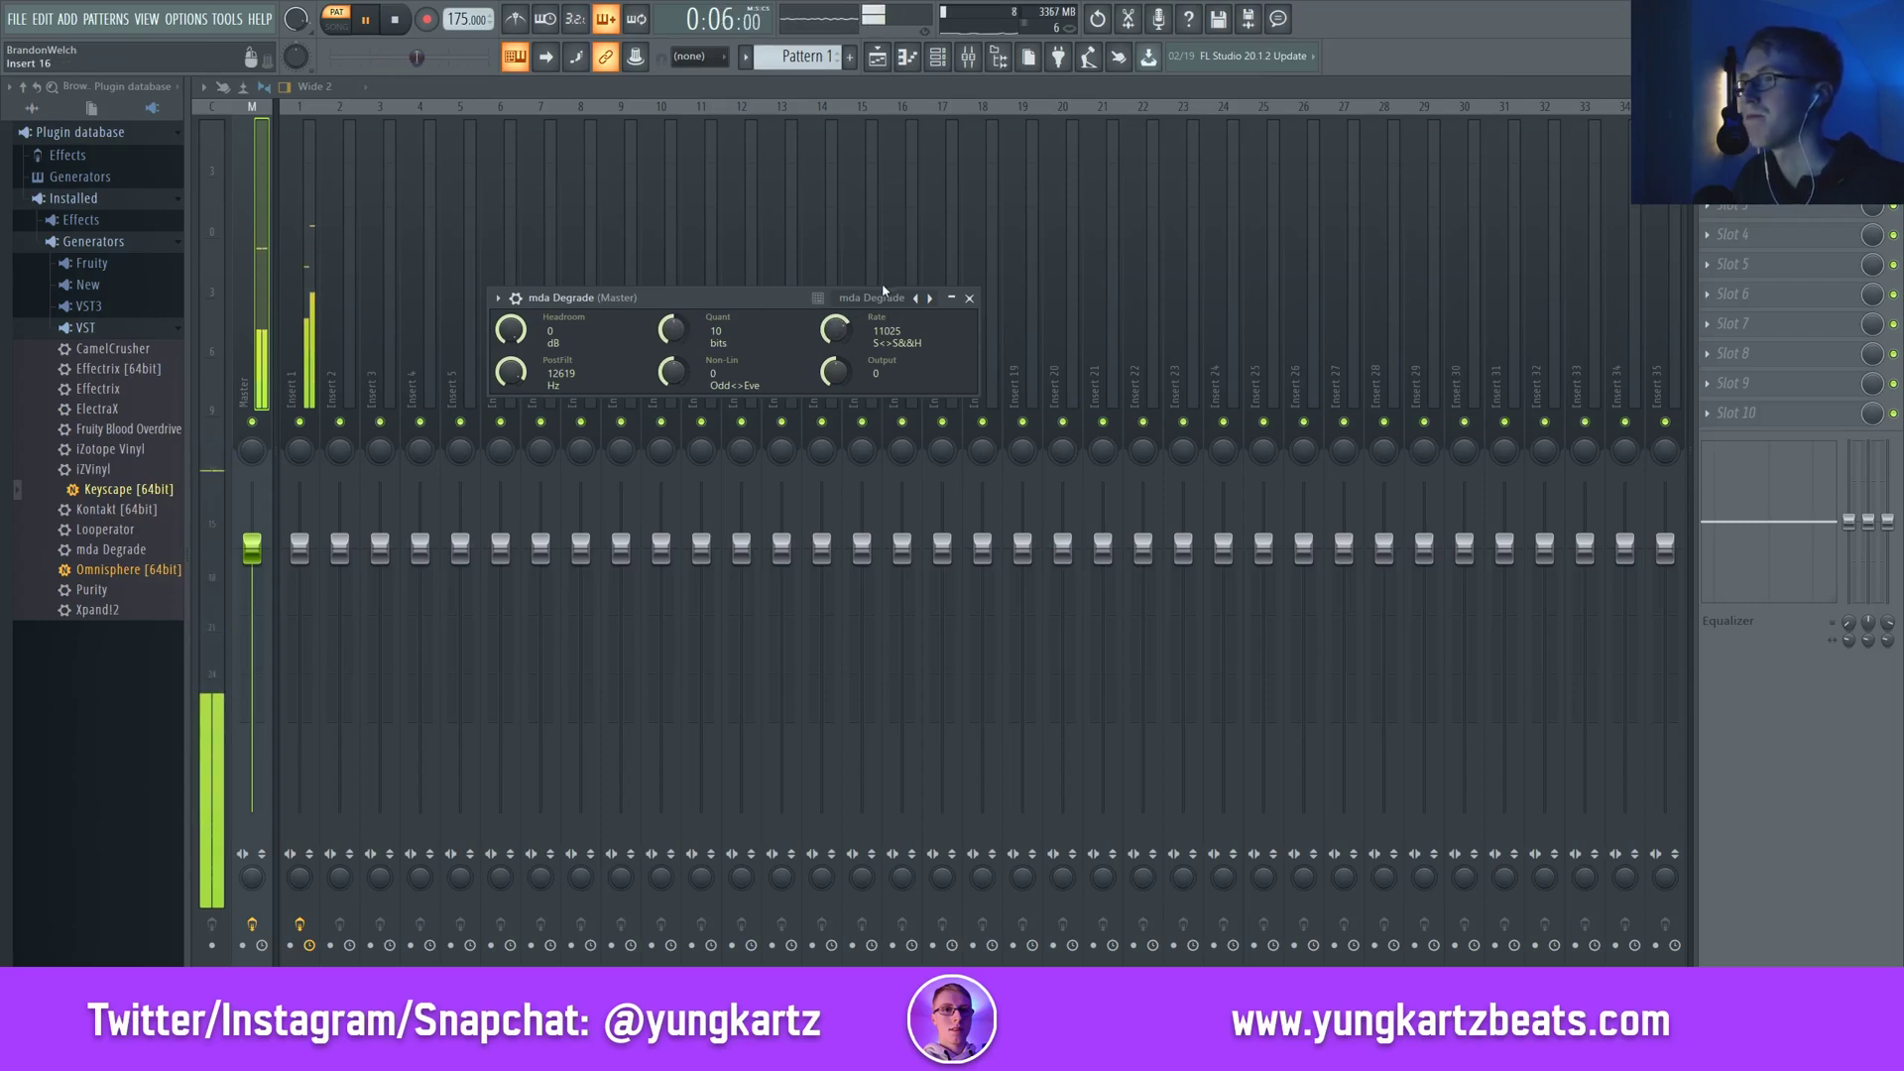
click(969, 298)
Add Fruity Soft Clipper to the master track's second effect slot, stop playback and close the plugin
click(1710, 234)
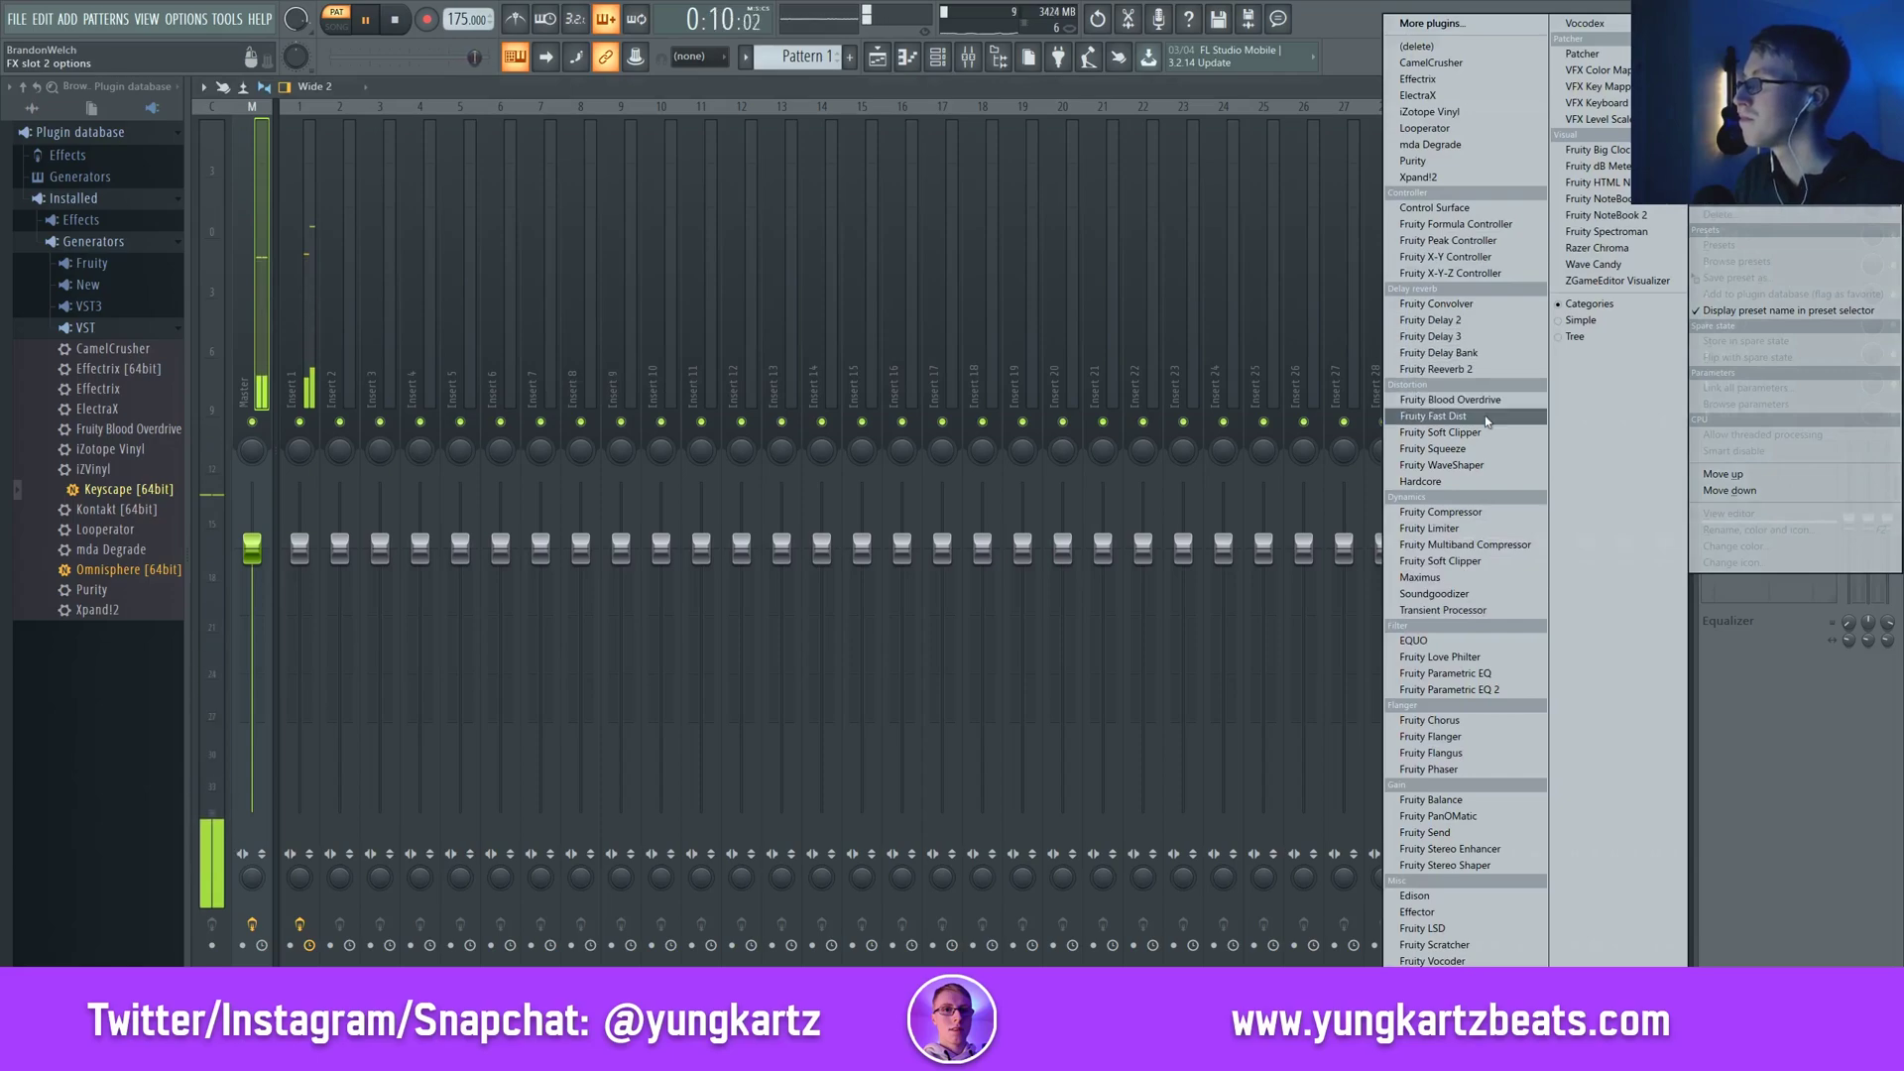
click(1440, 432)
key(space)
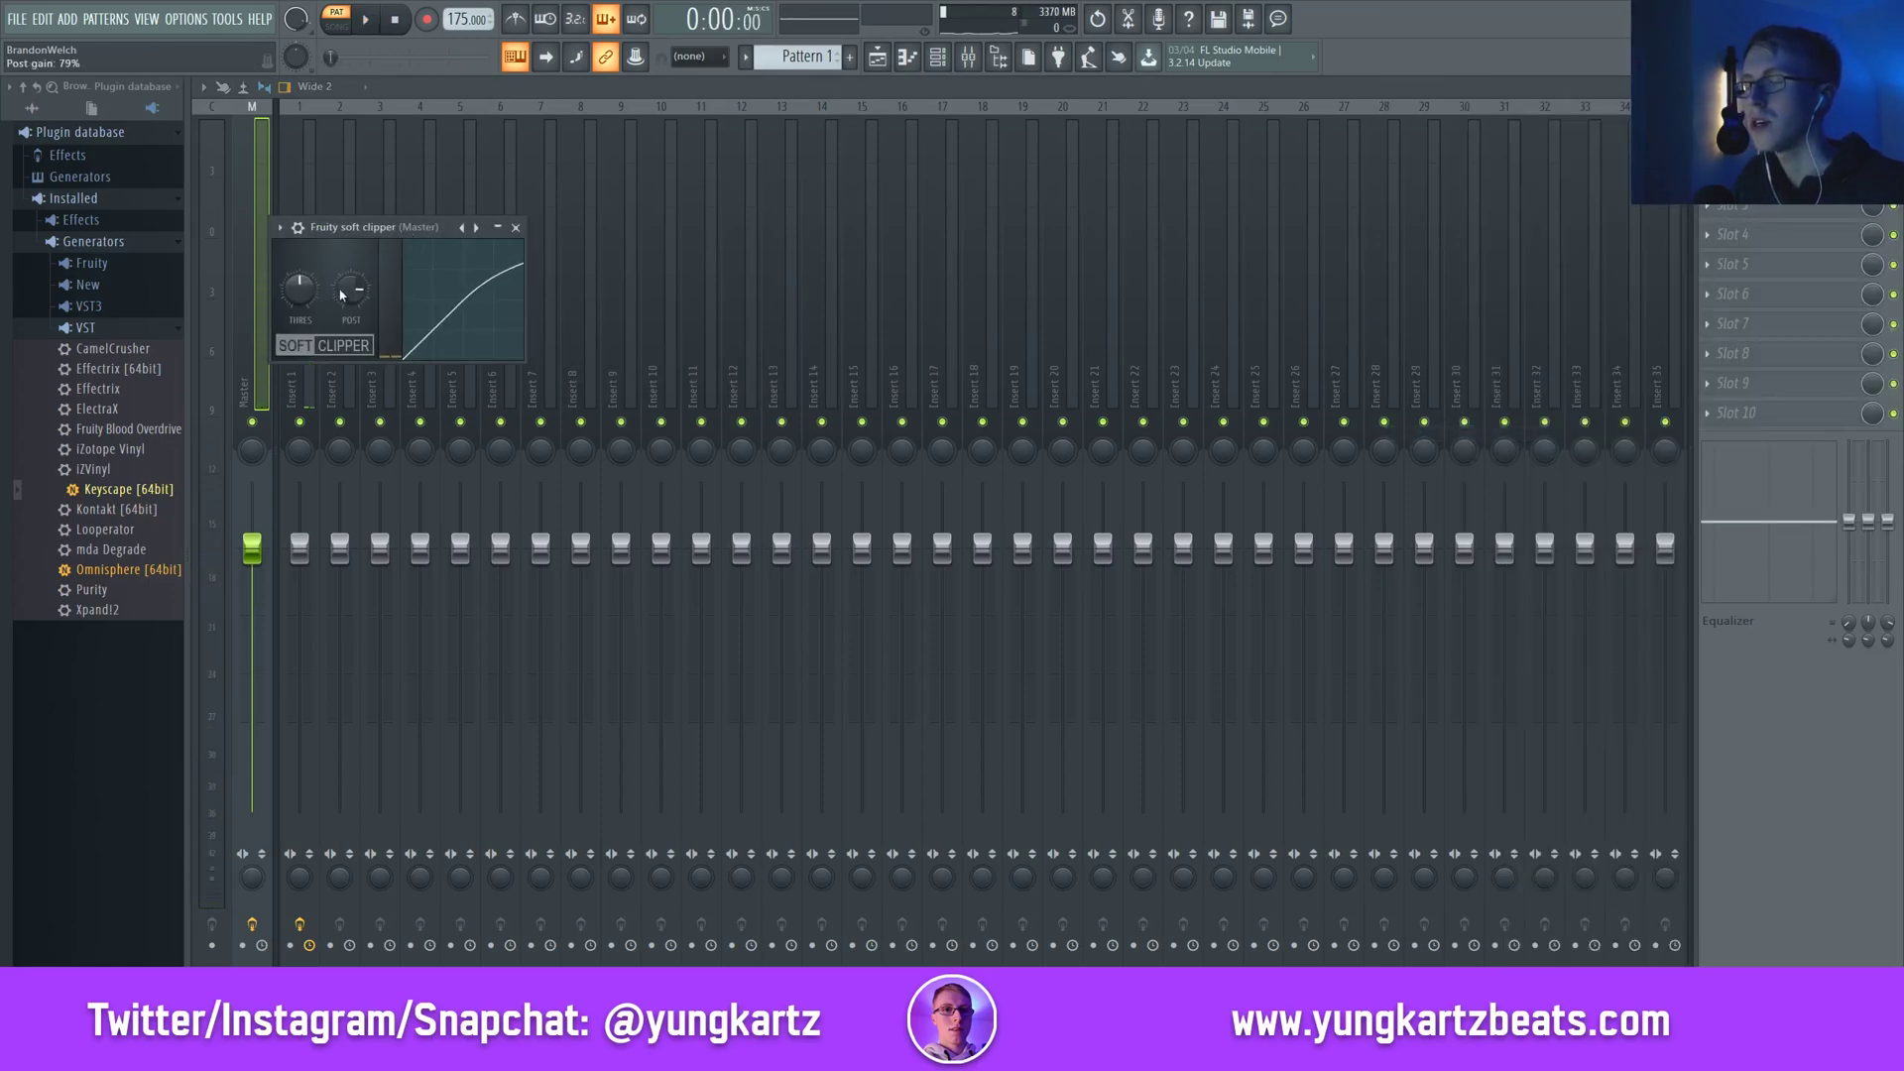
click(515, 230)
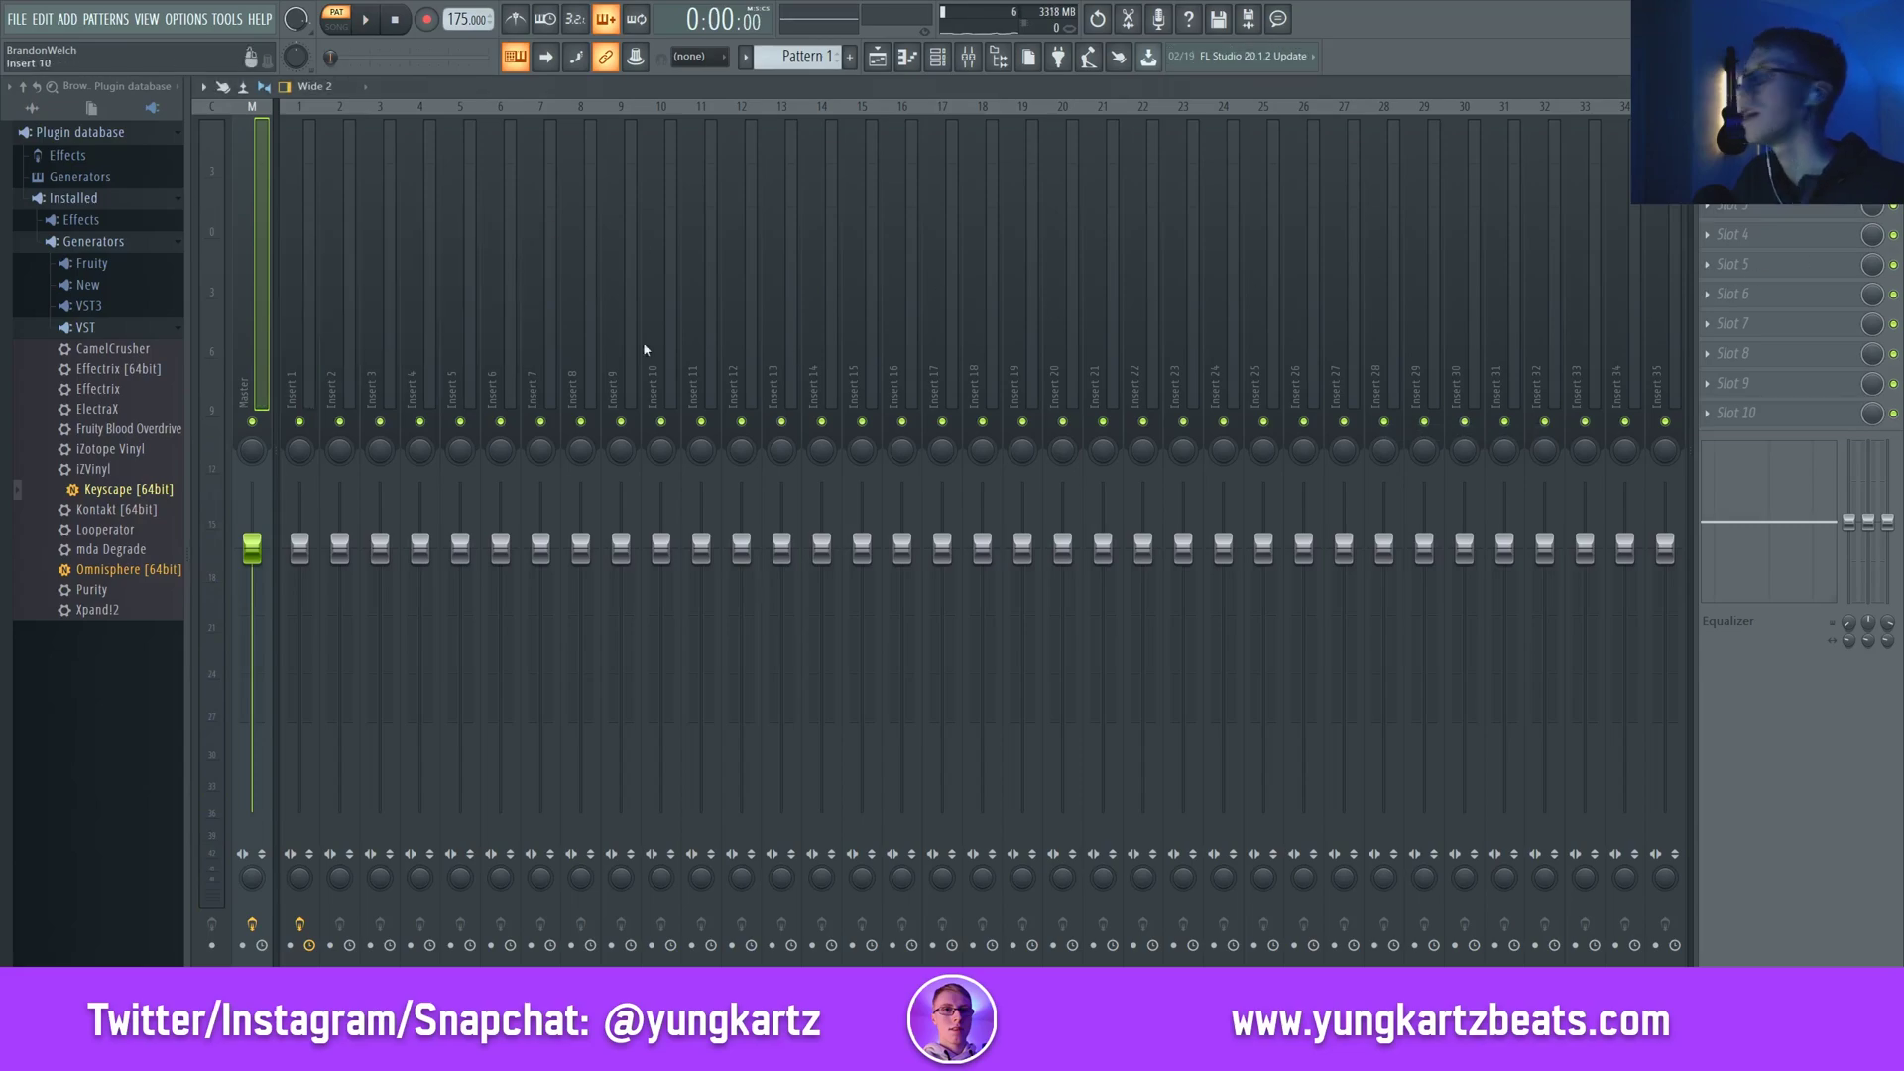
Add Fruity Parametric EQ 2 to the second slot of Insert 1, roll off the piano's low frequencies and play the pattern
click(309, 164)
click(1836, 208)
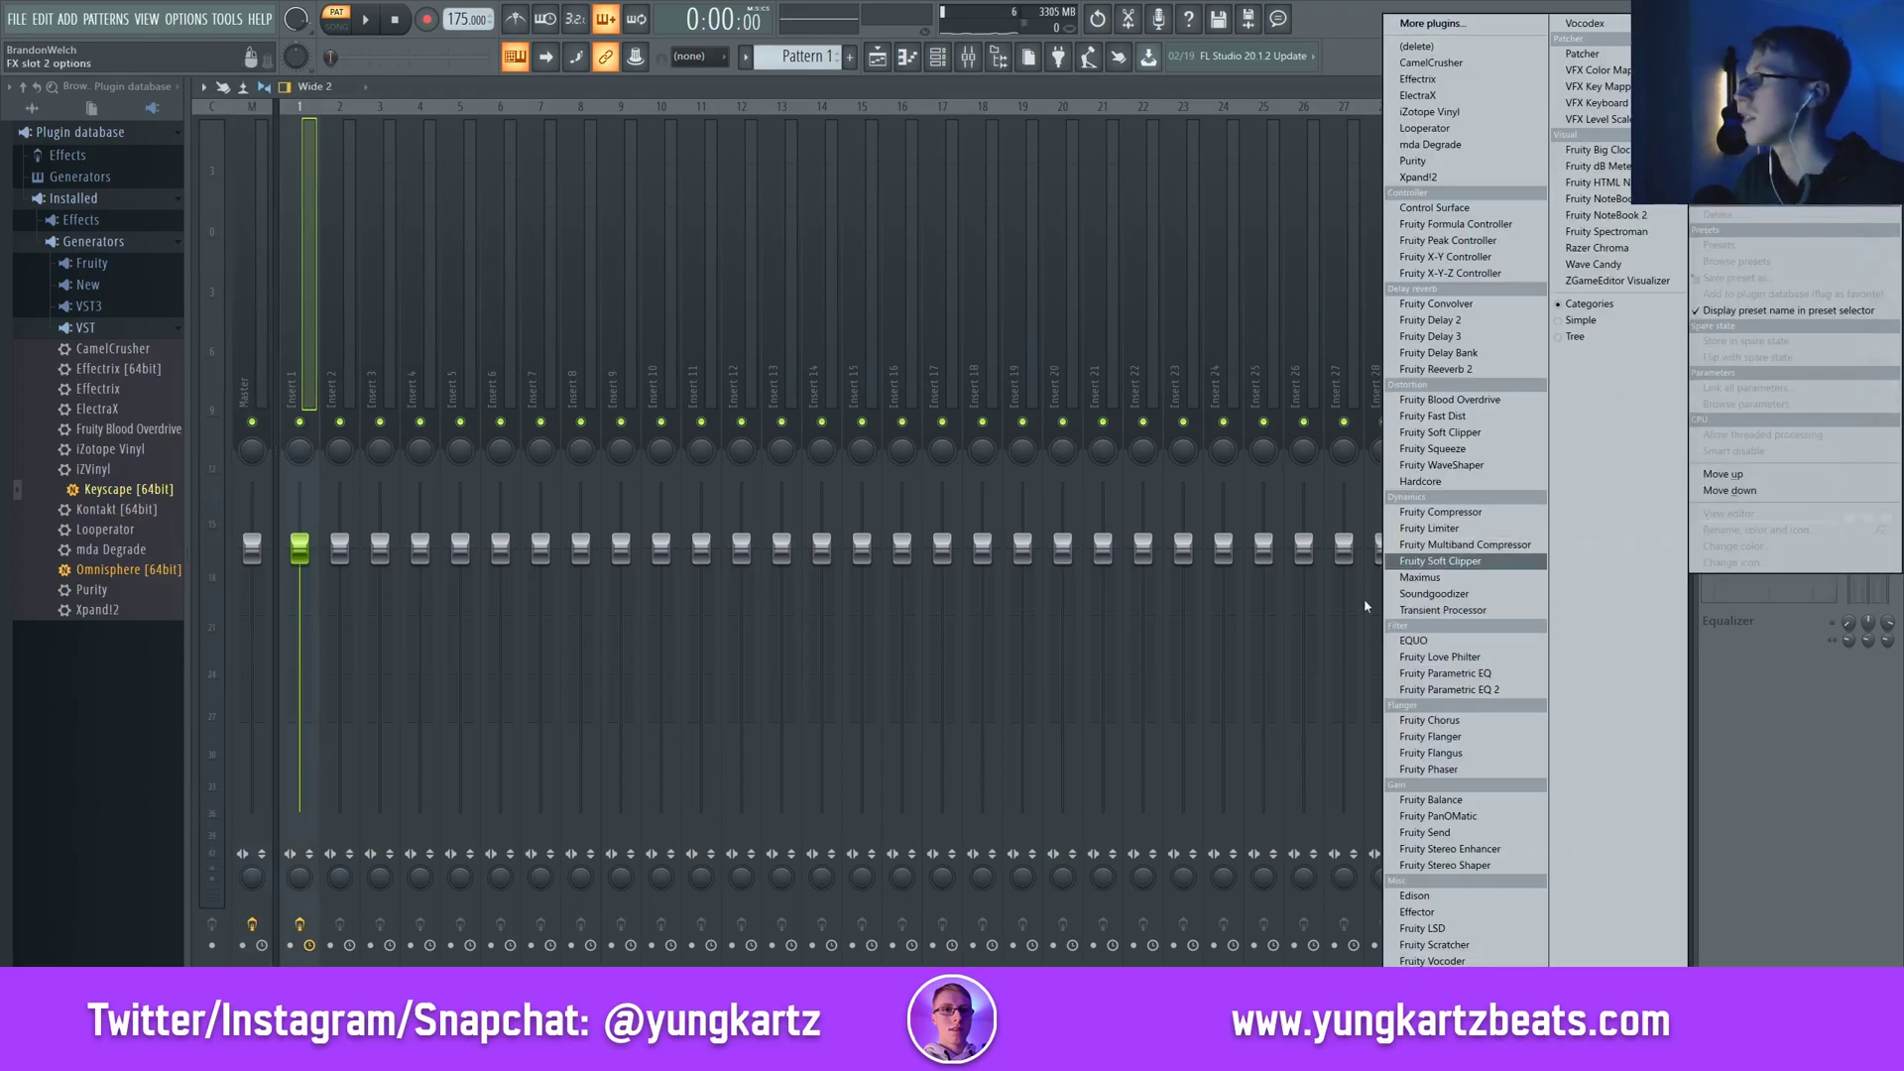
click(1458, 685)
drag(403, 425, 387, 469)
key(space)
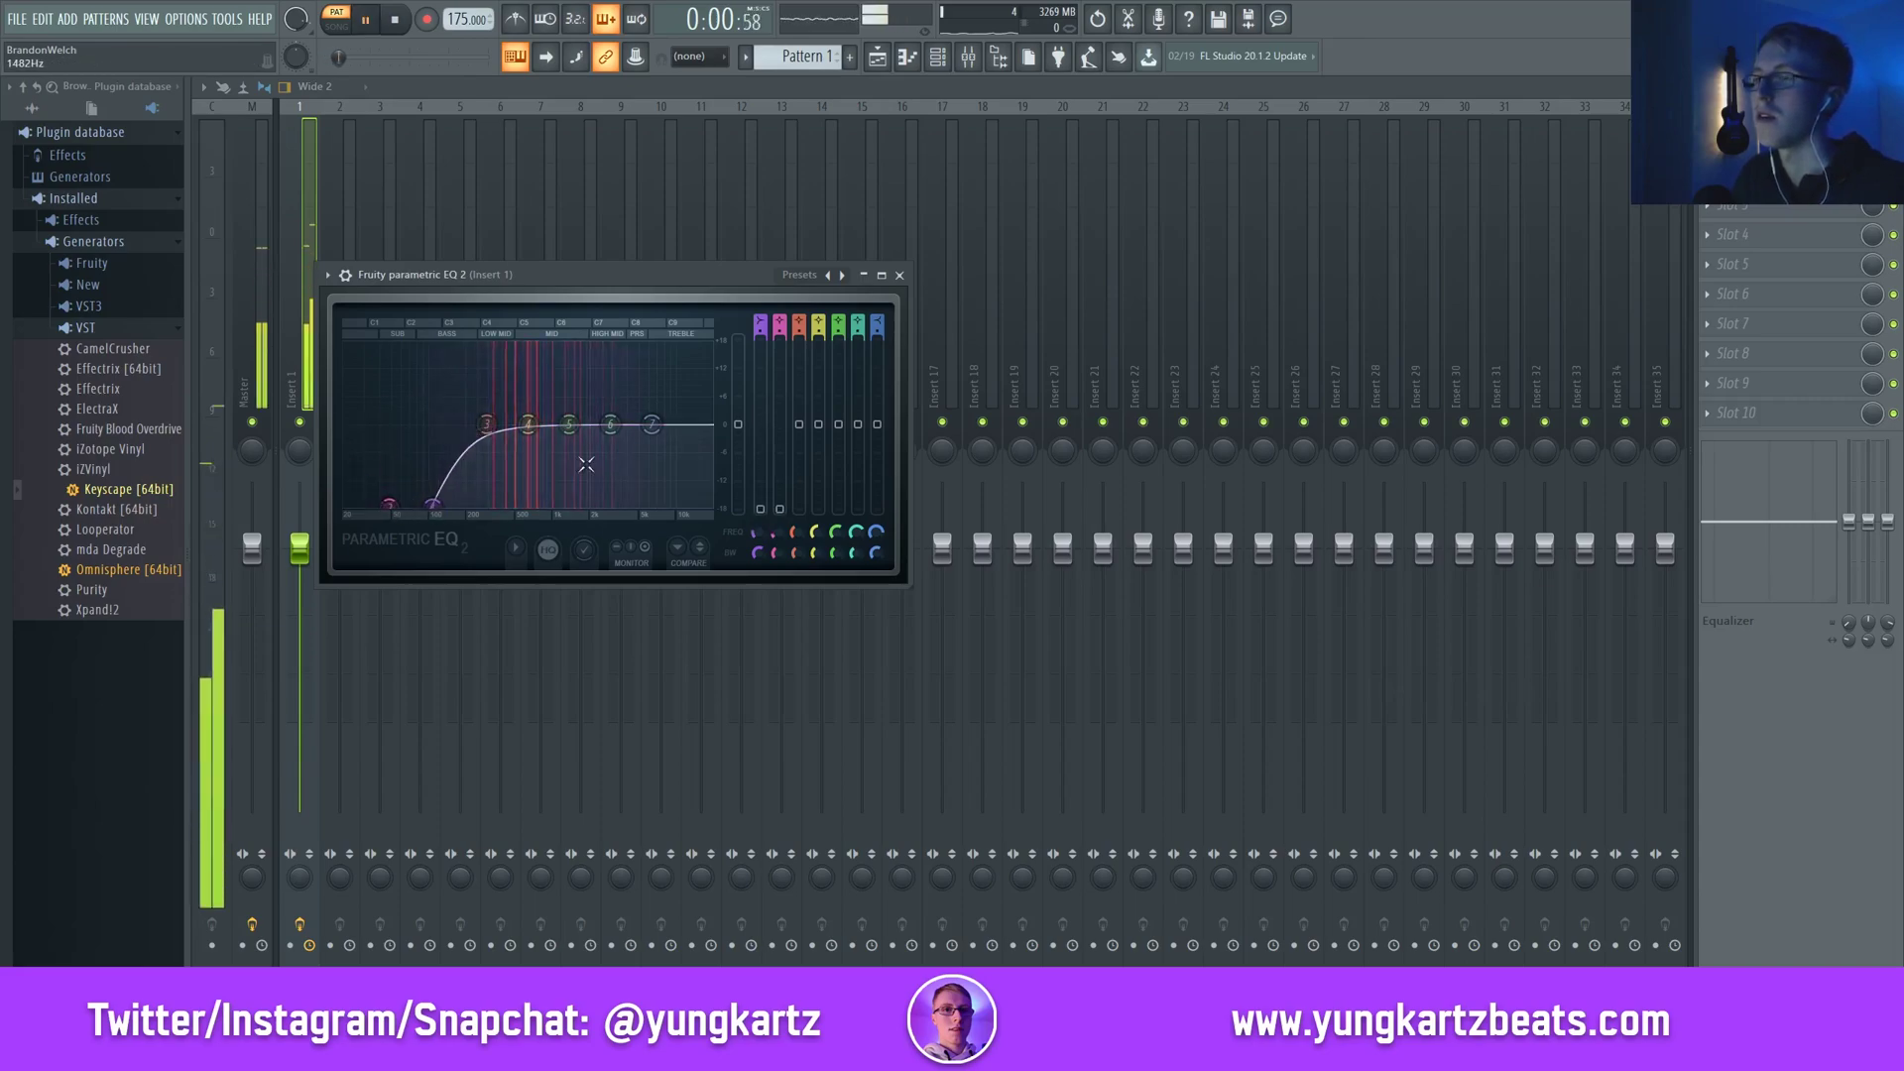
click(899, 275)
Hide the mixer, move the channel rack higher and clone the Keyscape channel
key(F9)
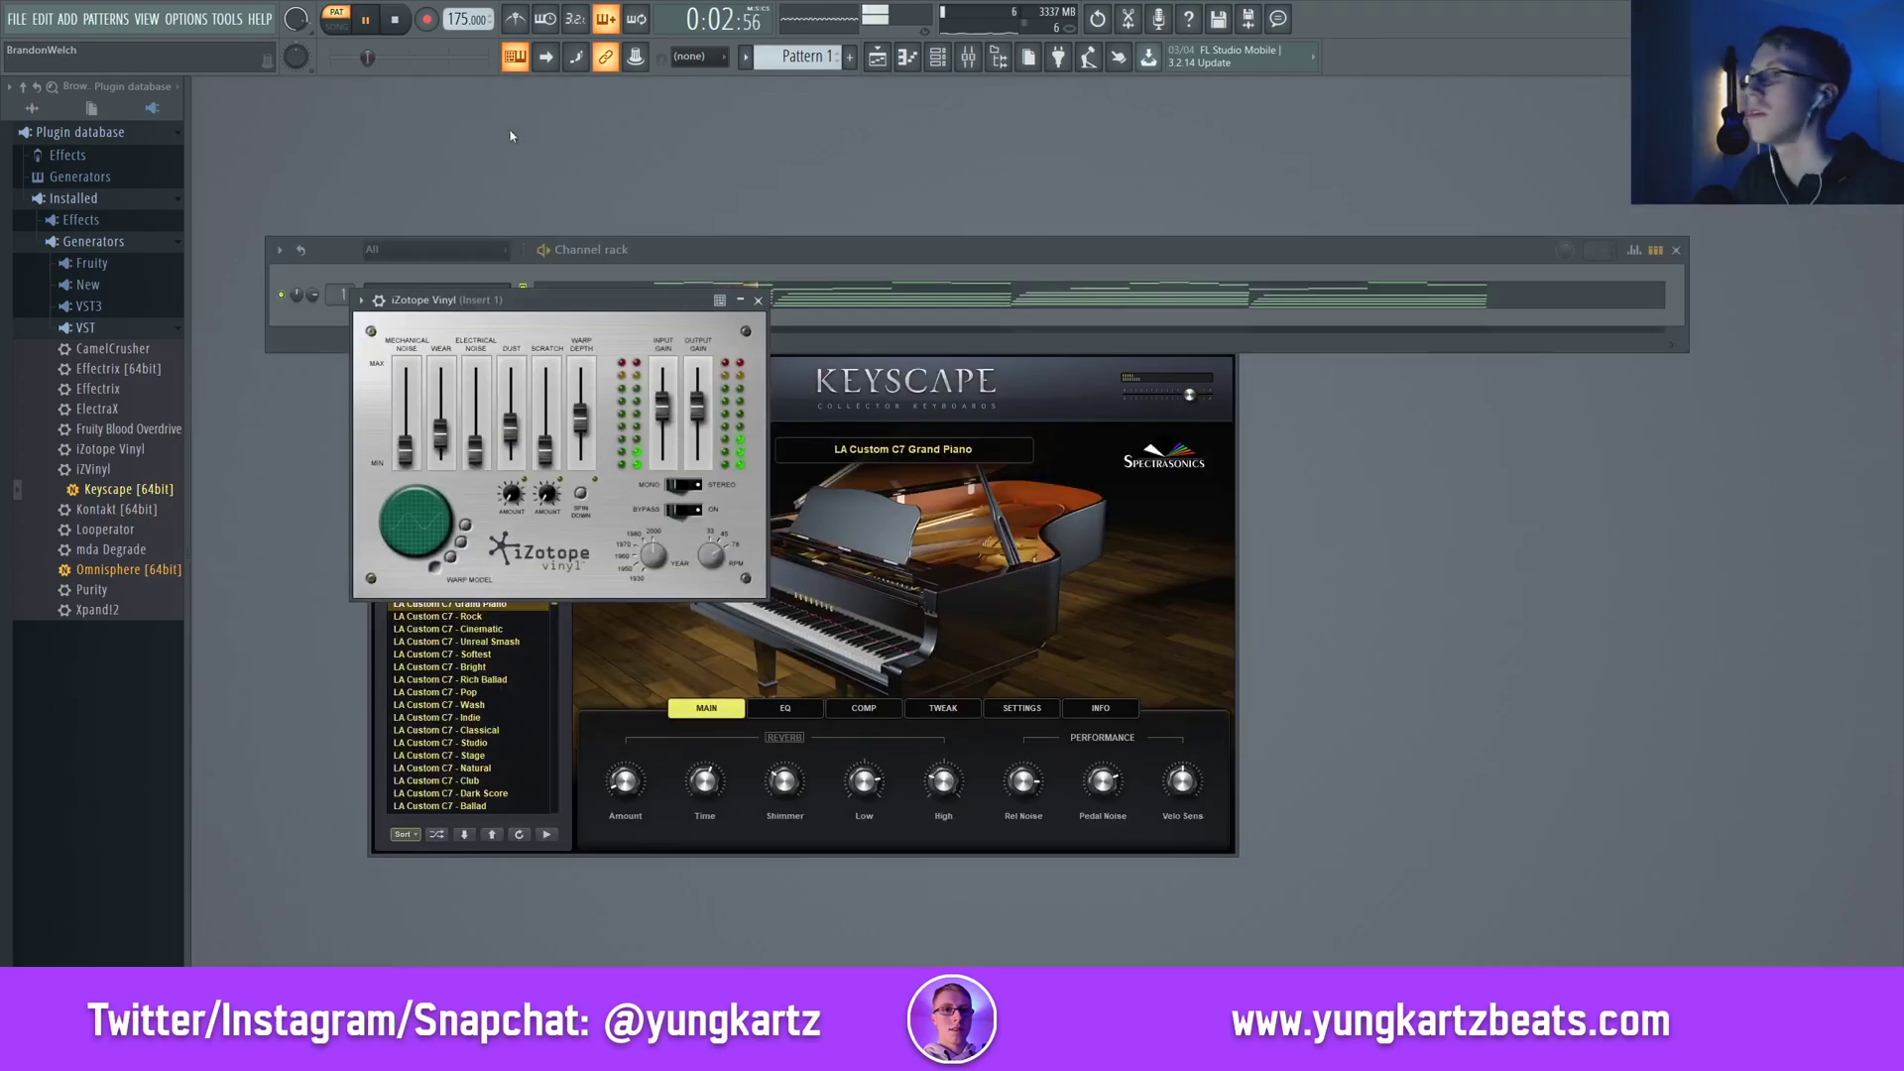
drag(931, 270, 930, 211)
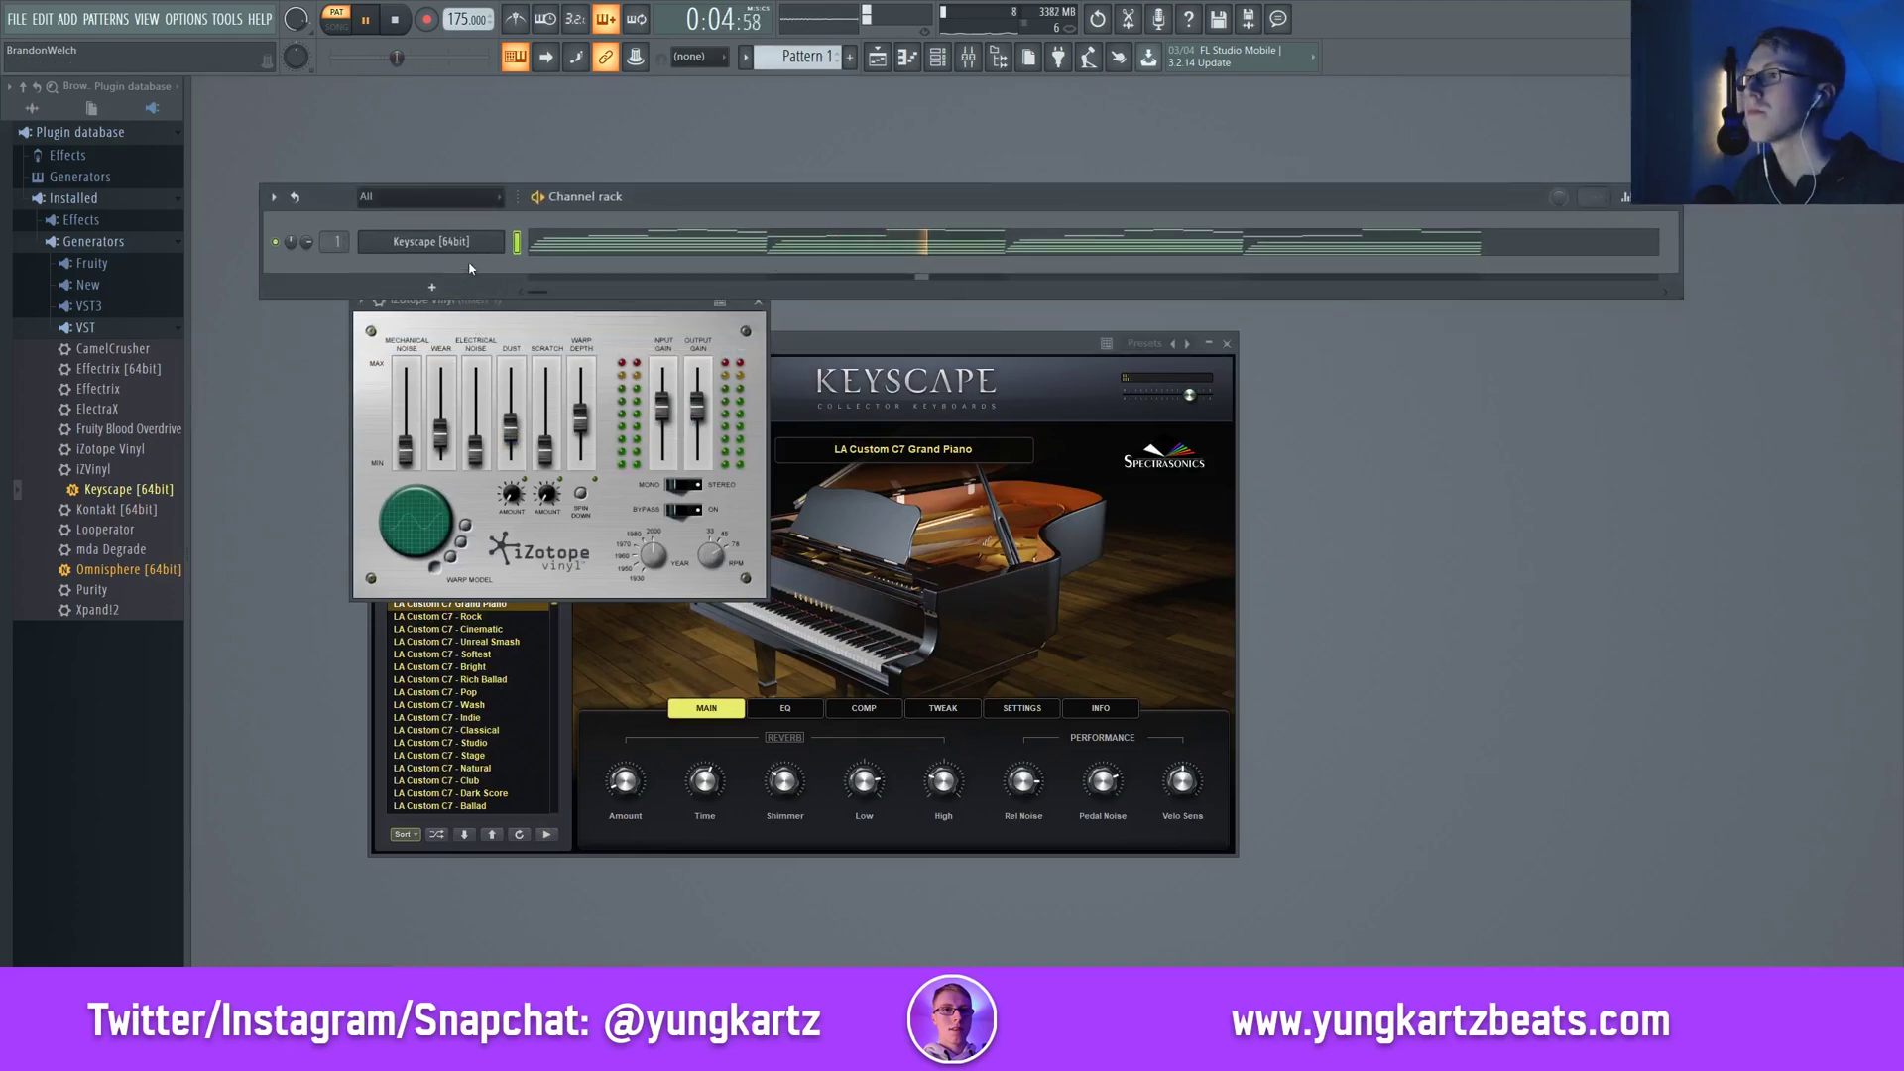
key(space)
right_click(501, 241)
click(531, 393)
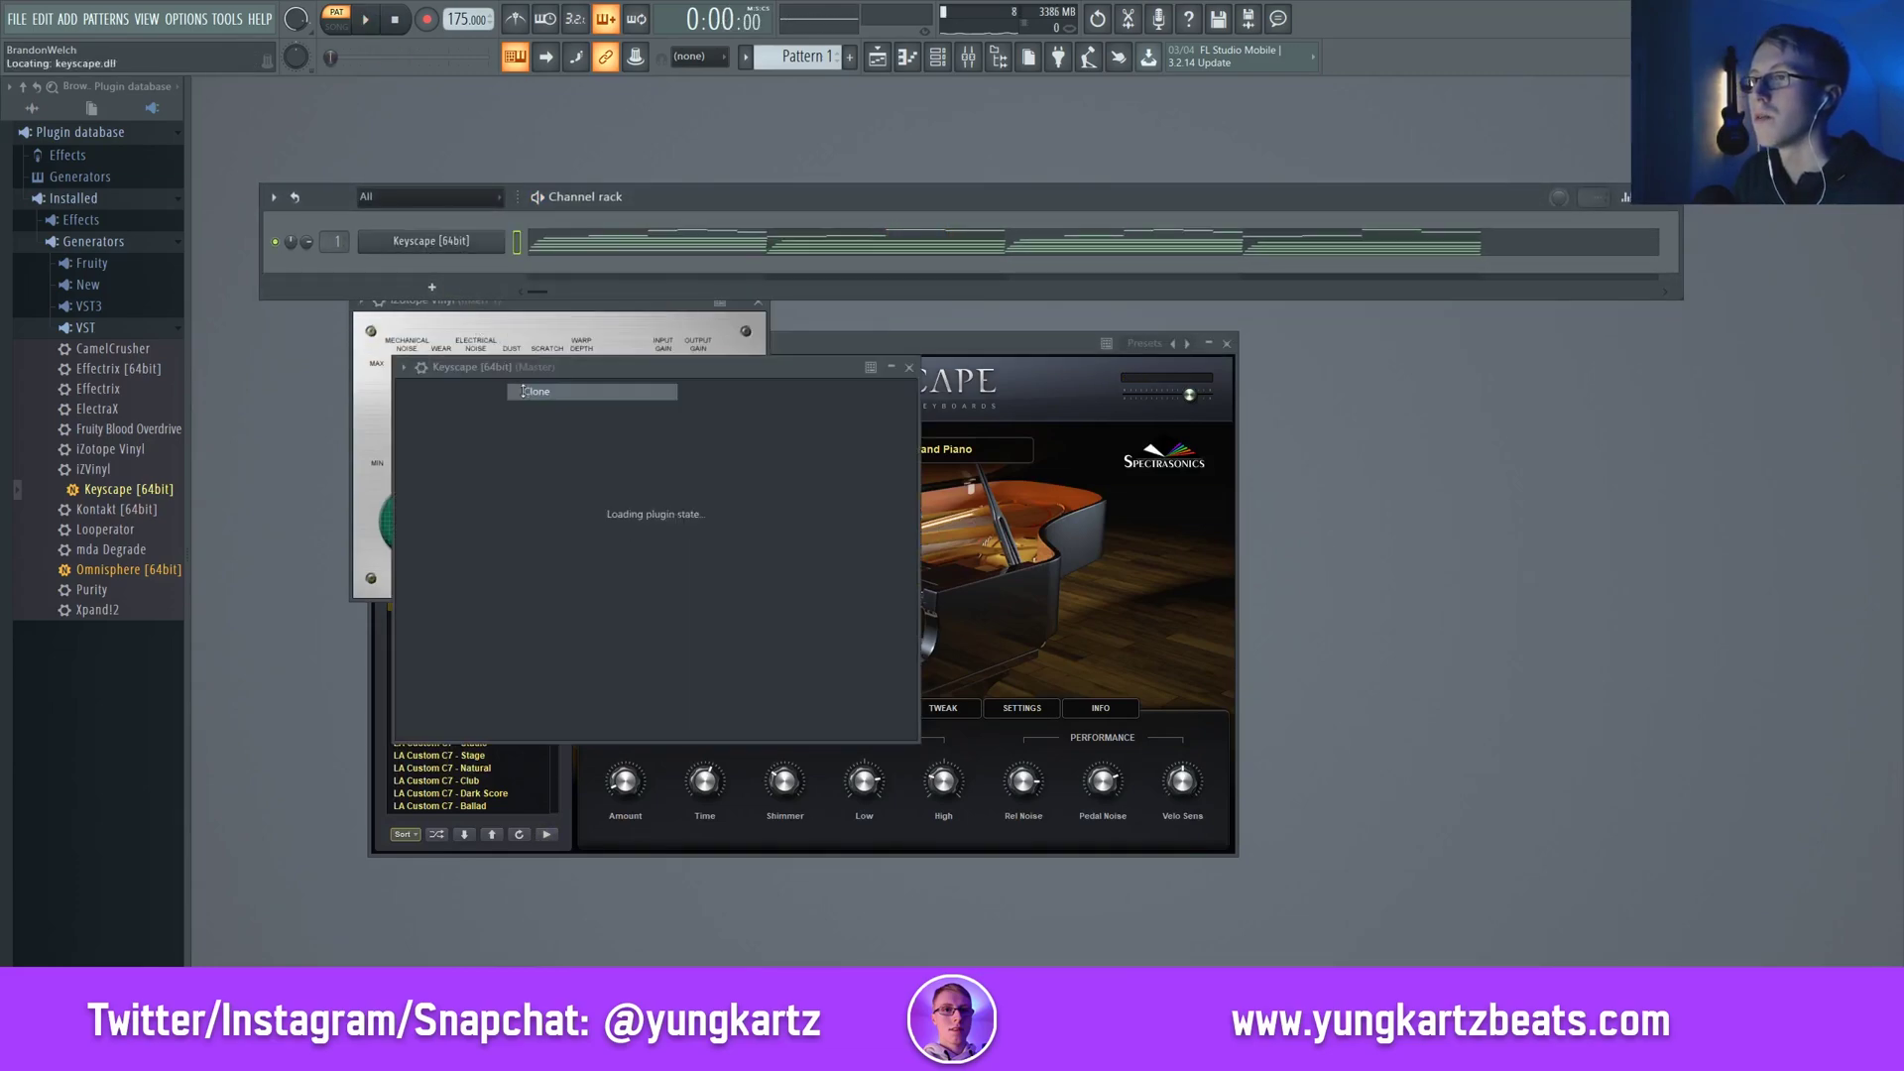
Mute all melody notes in the original Keyscape channel's piano roll, leaving only its chords active, and close the piano roll
right_click(518, 241)
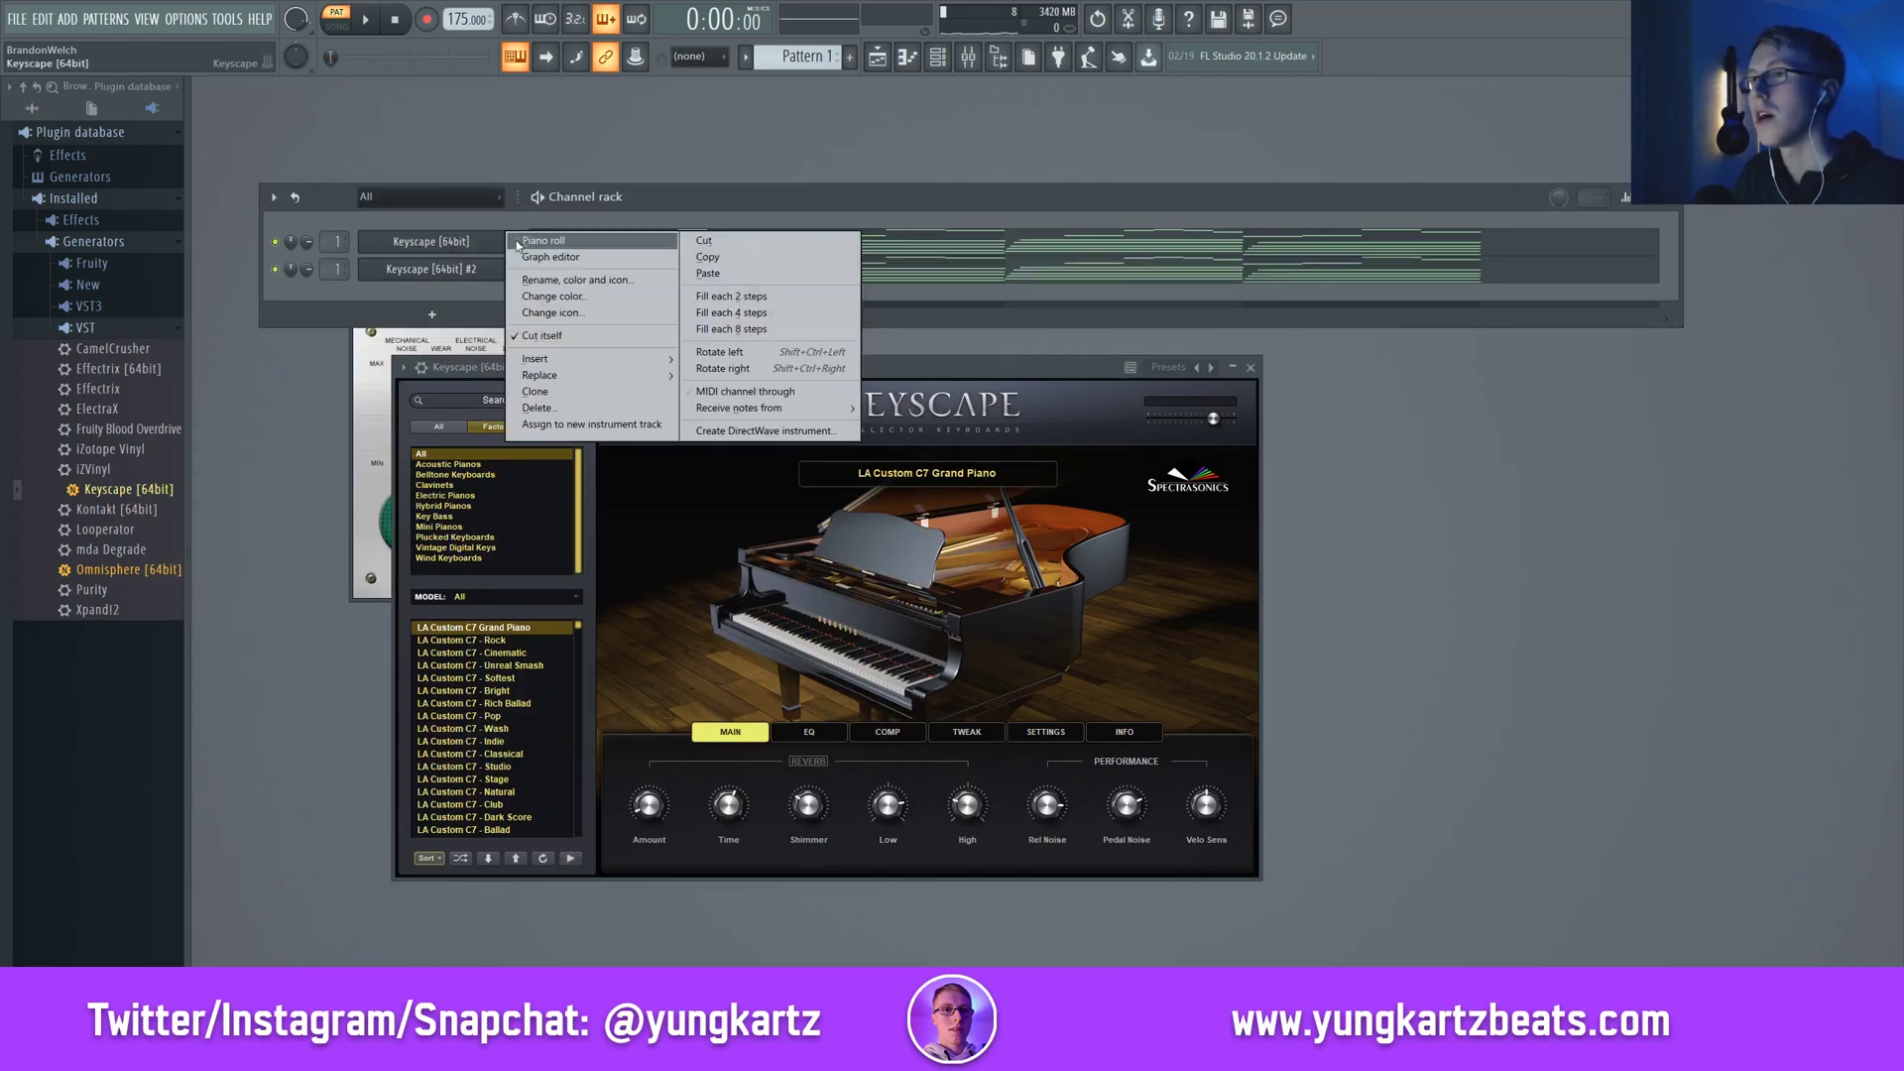
click(536, 241)
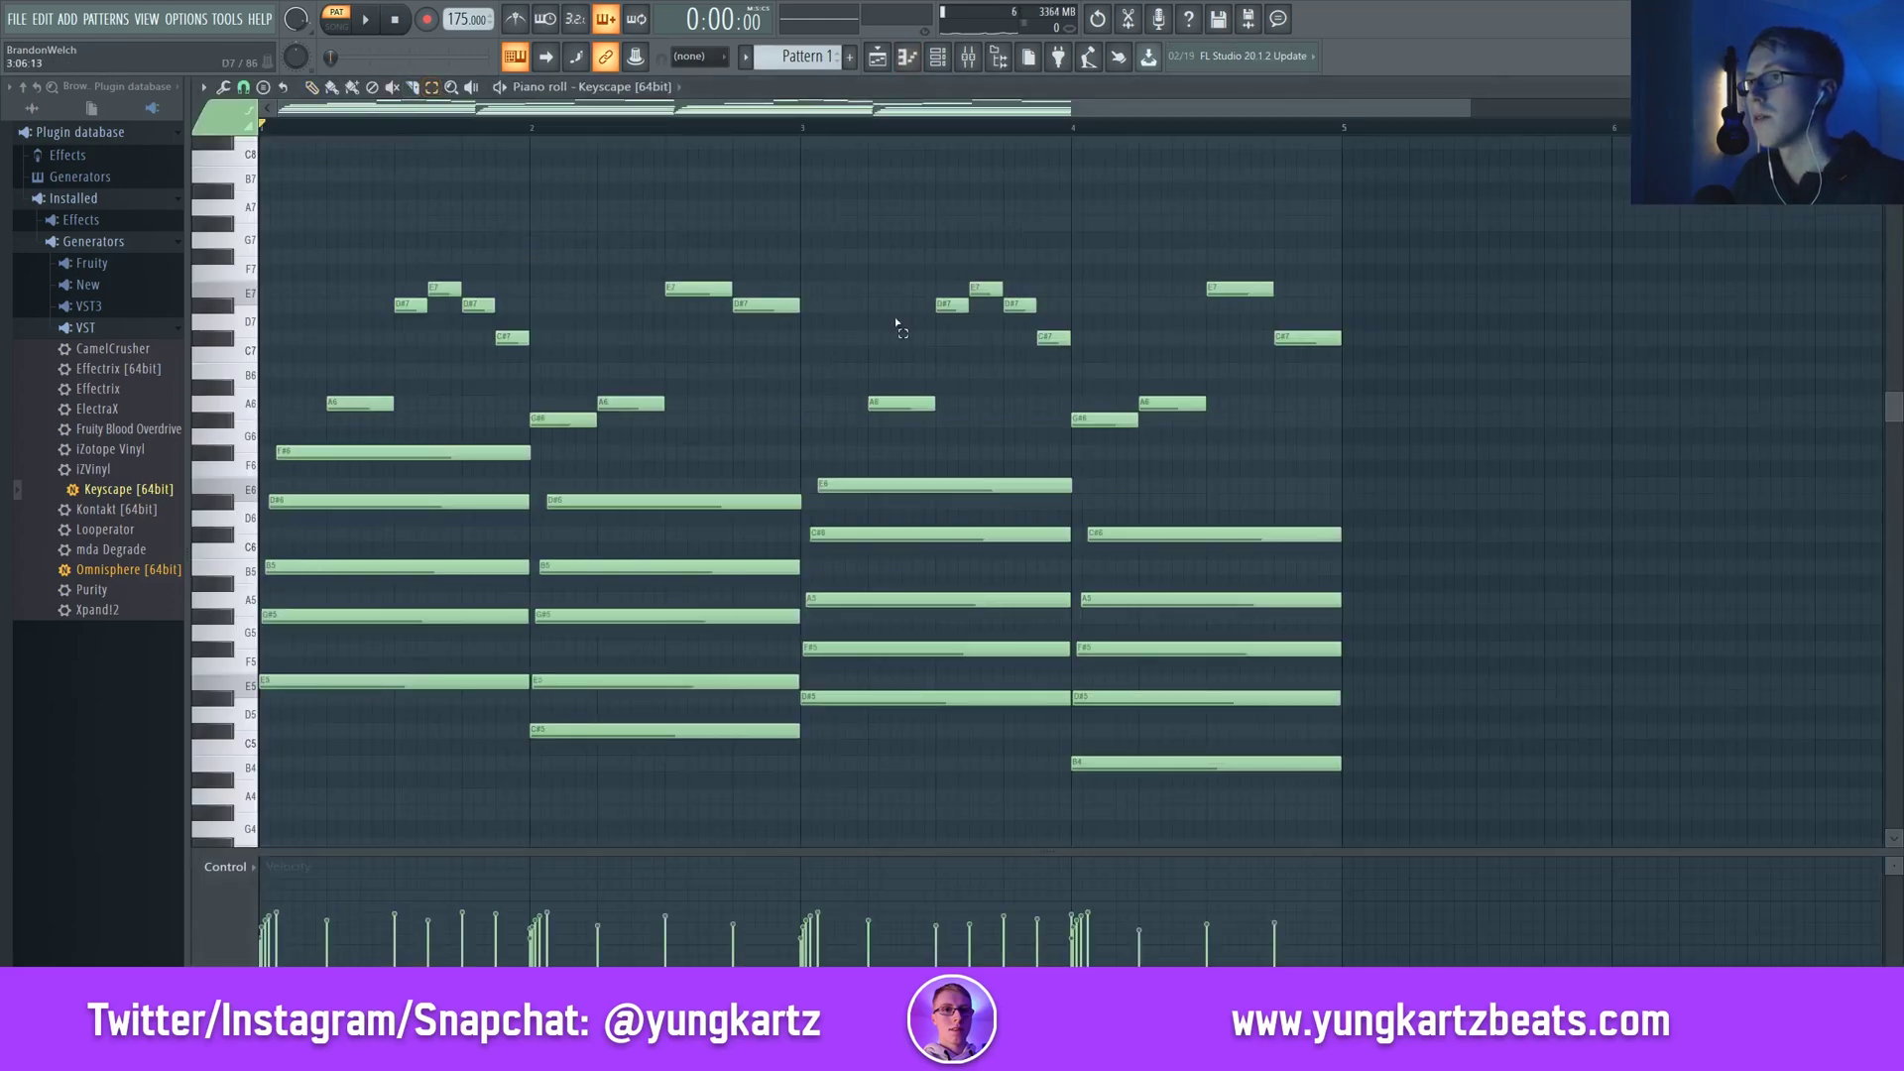
drag(1349, 429, 348, 199)
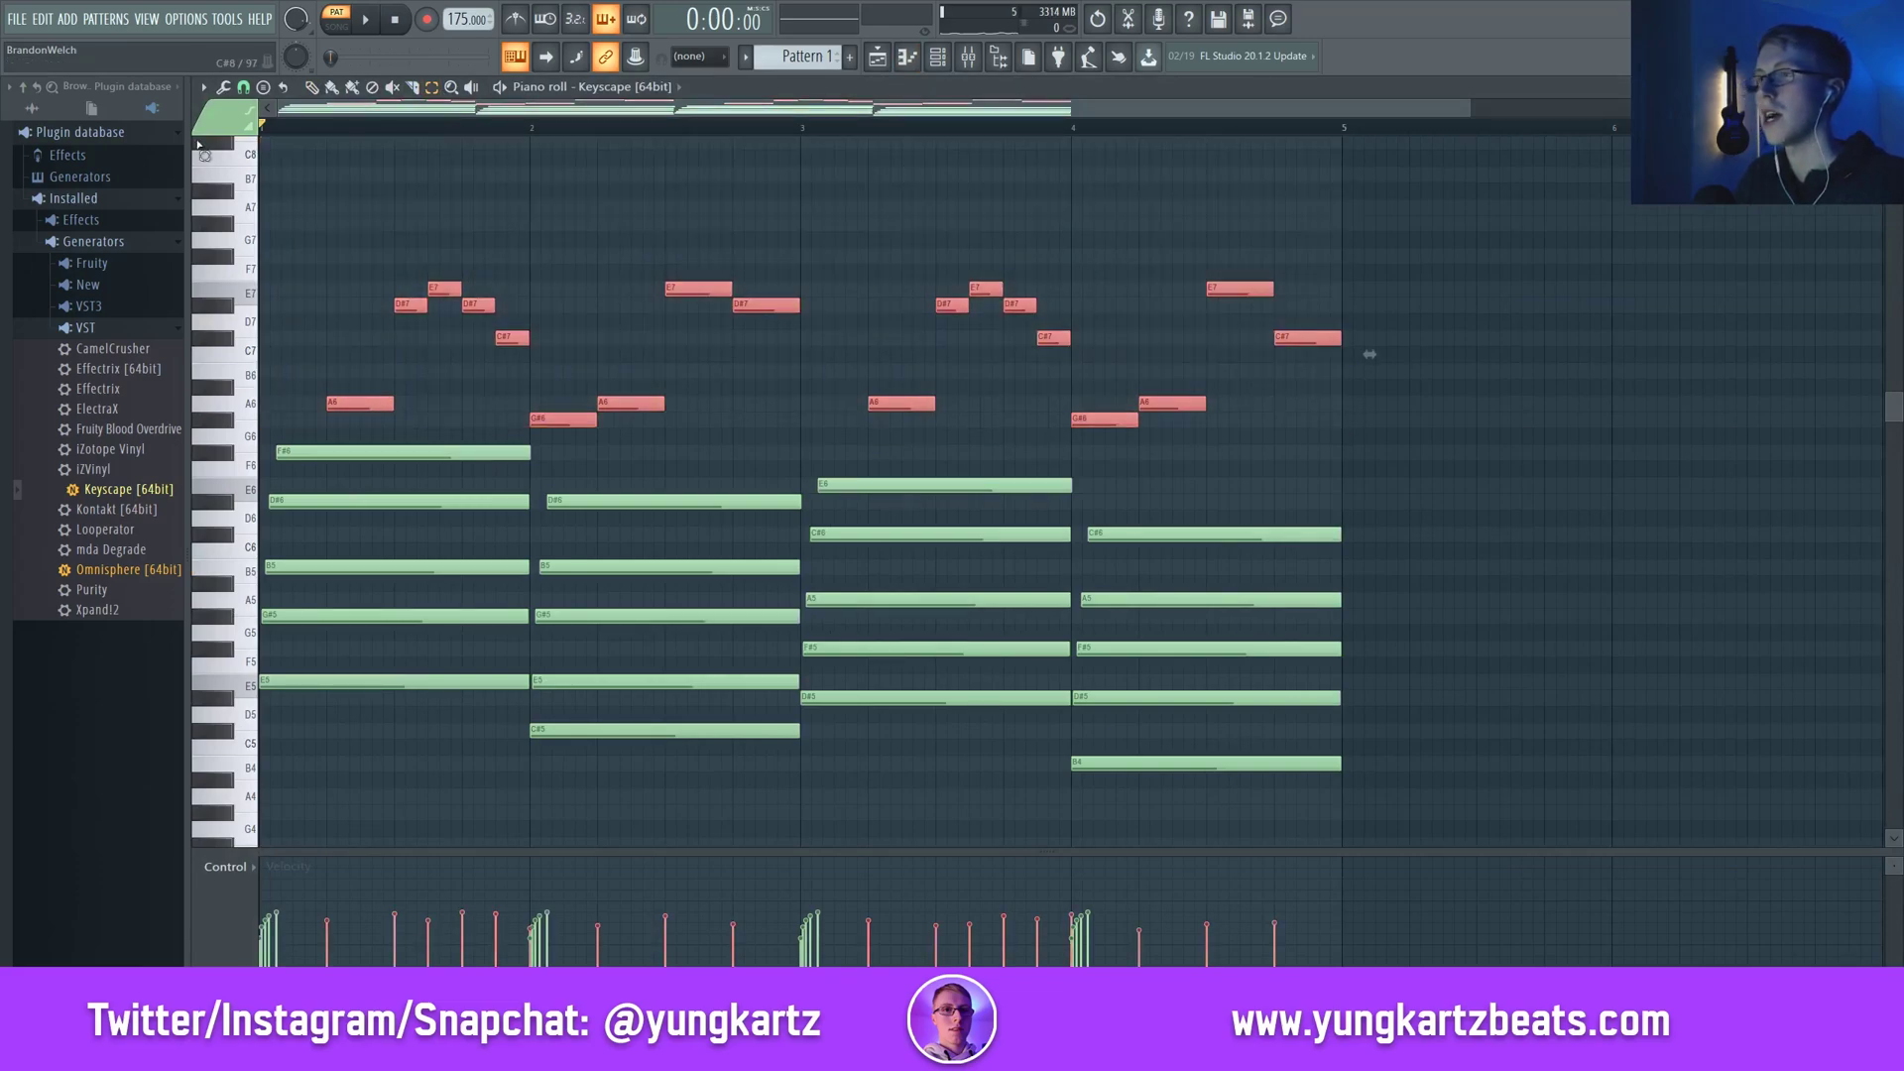
key(alt+m)
key(F7)
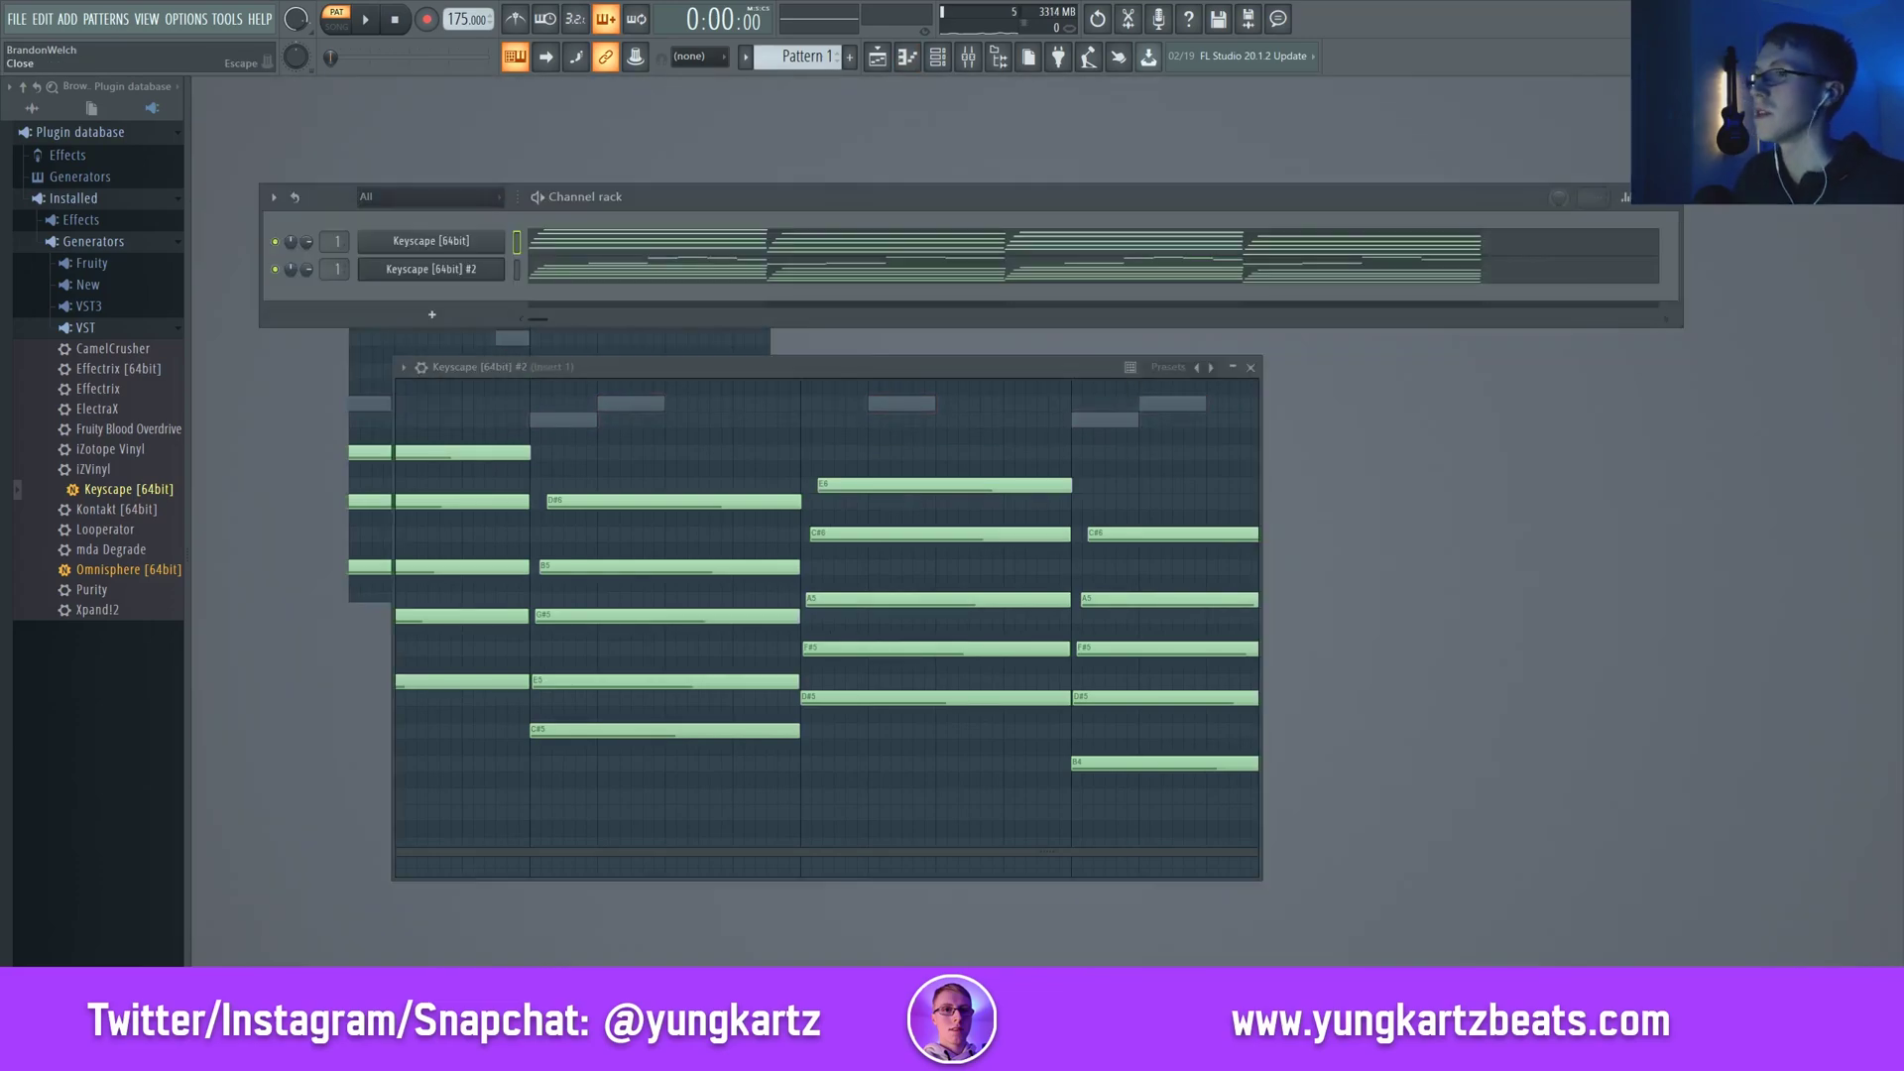
Solo the chords-only Keyscape channel for a listen, and switch the solo to the cloned Keyscape channel
click(275, 269)
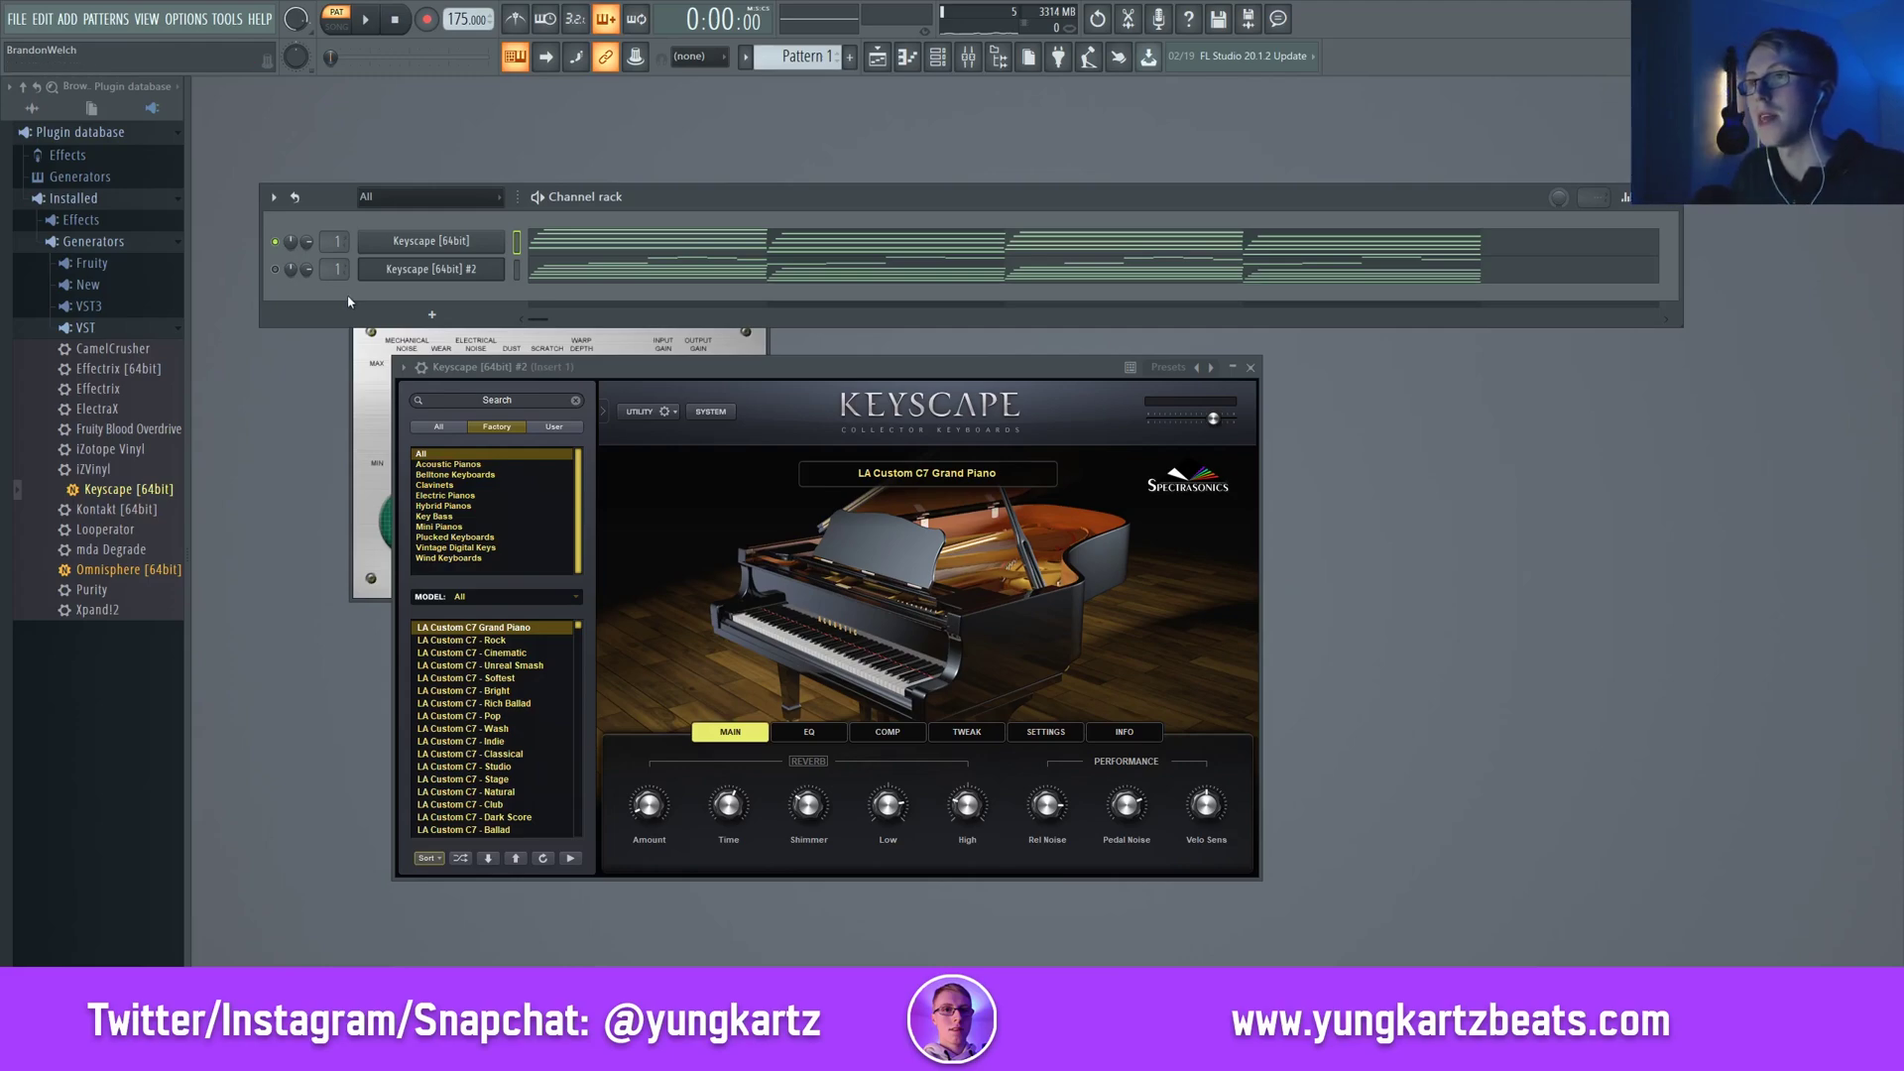
right_click(276, 270)
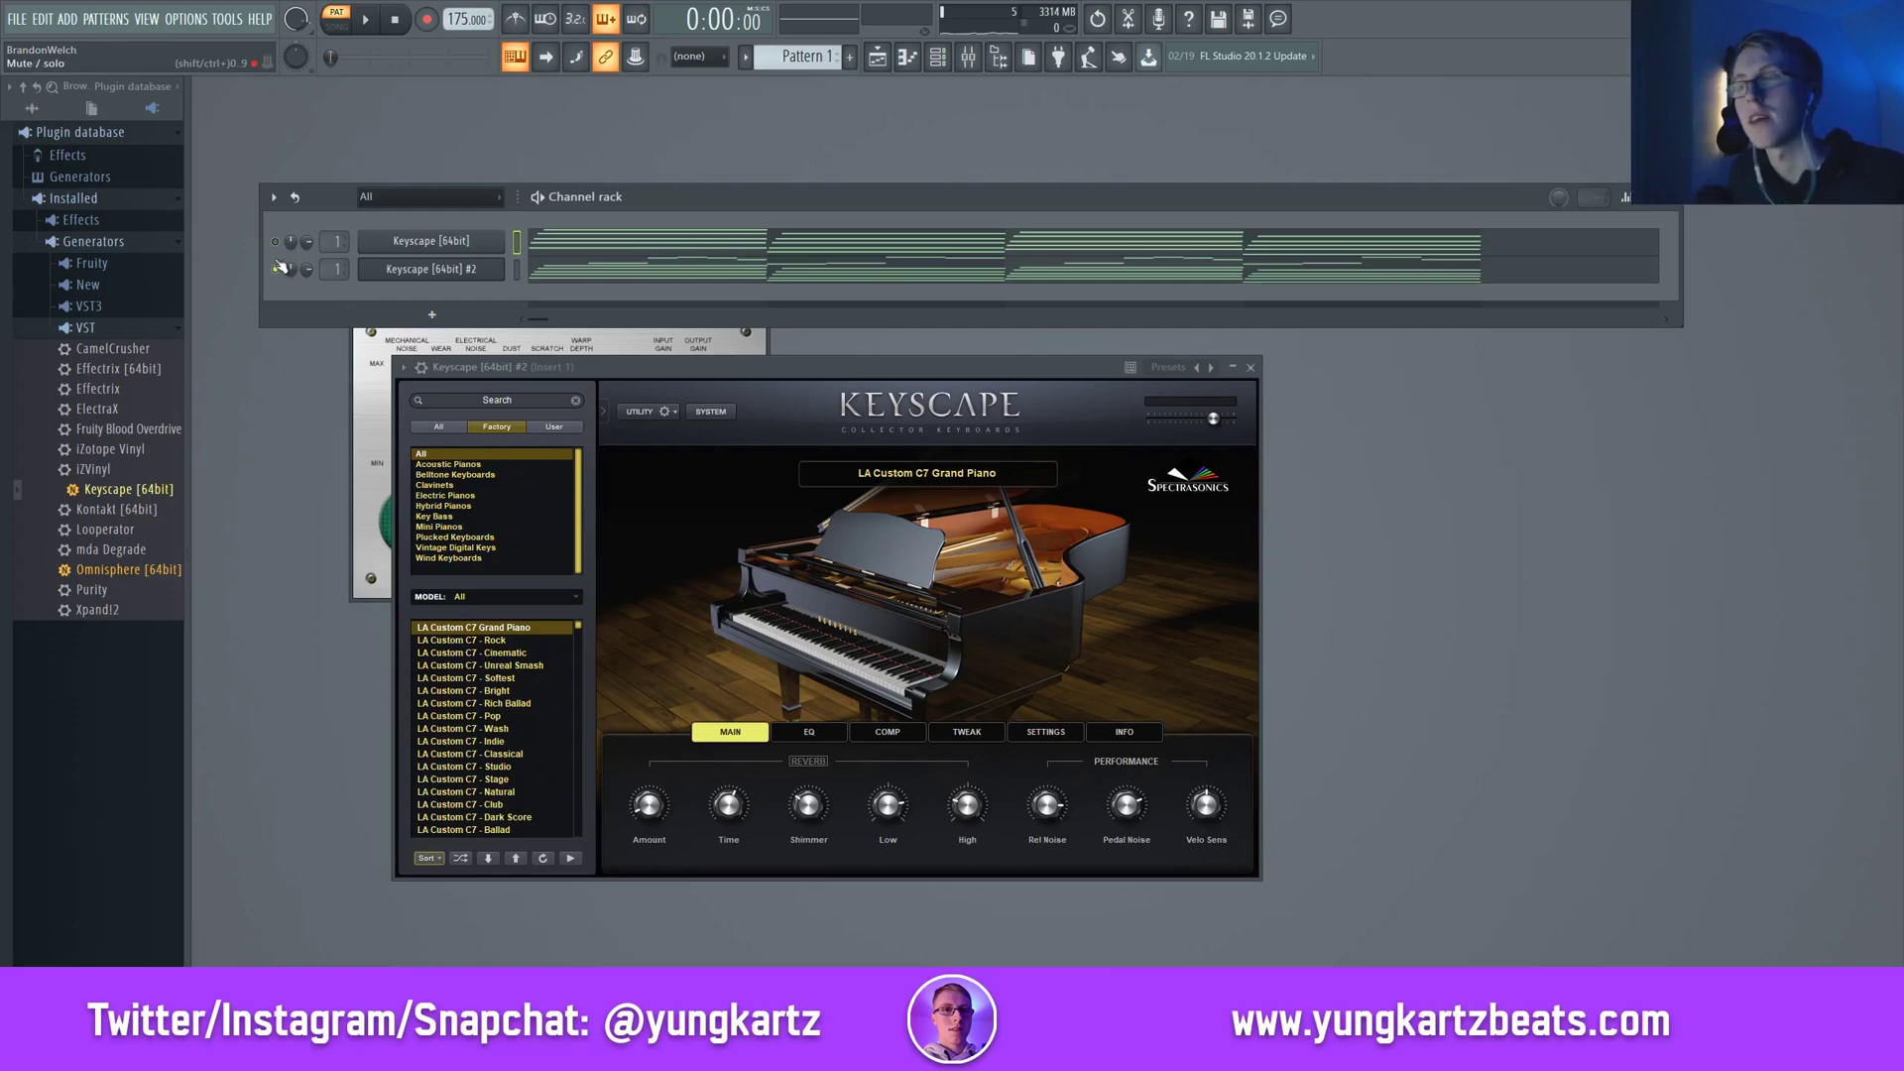
right_click(275, 241)
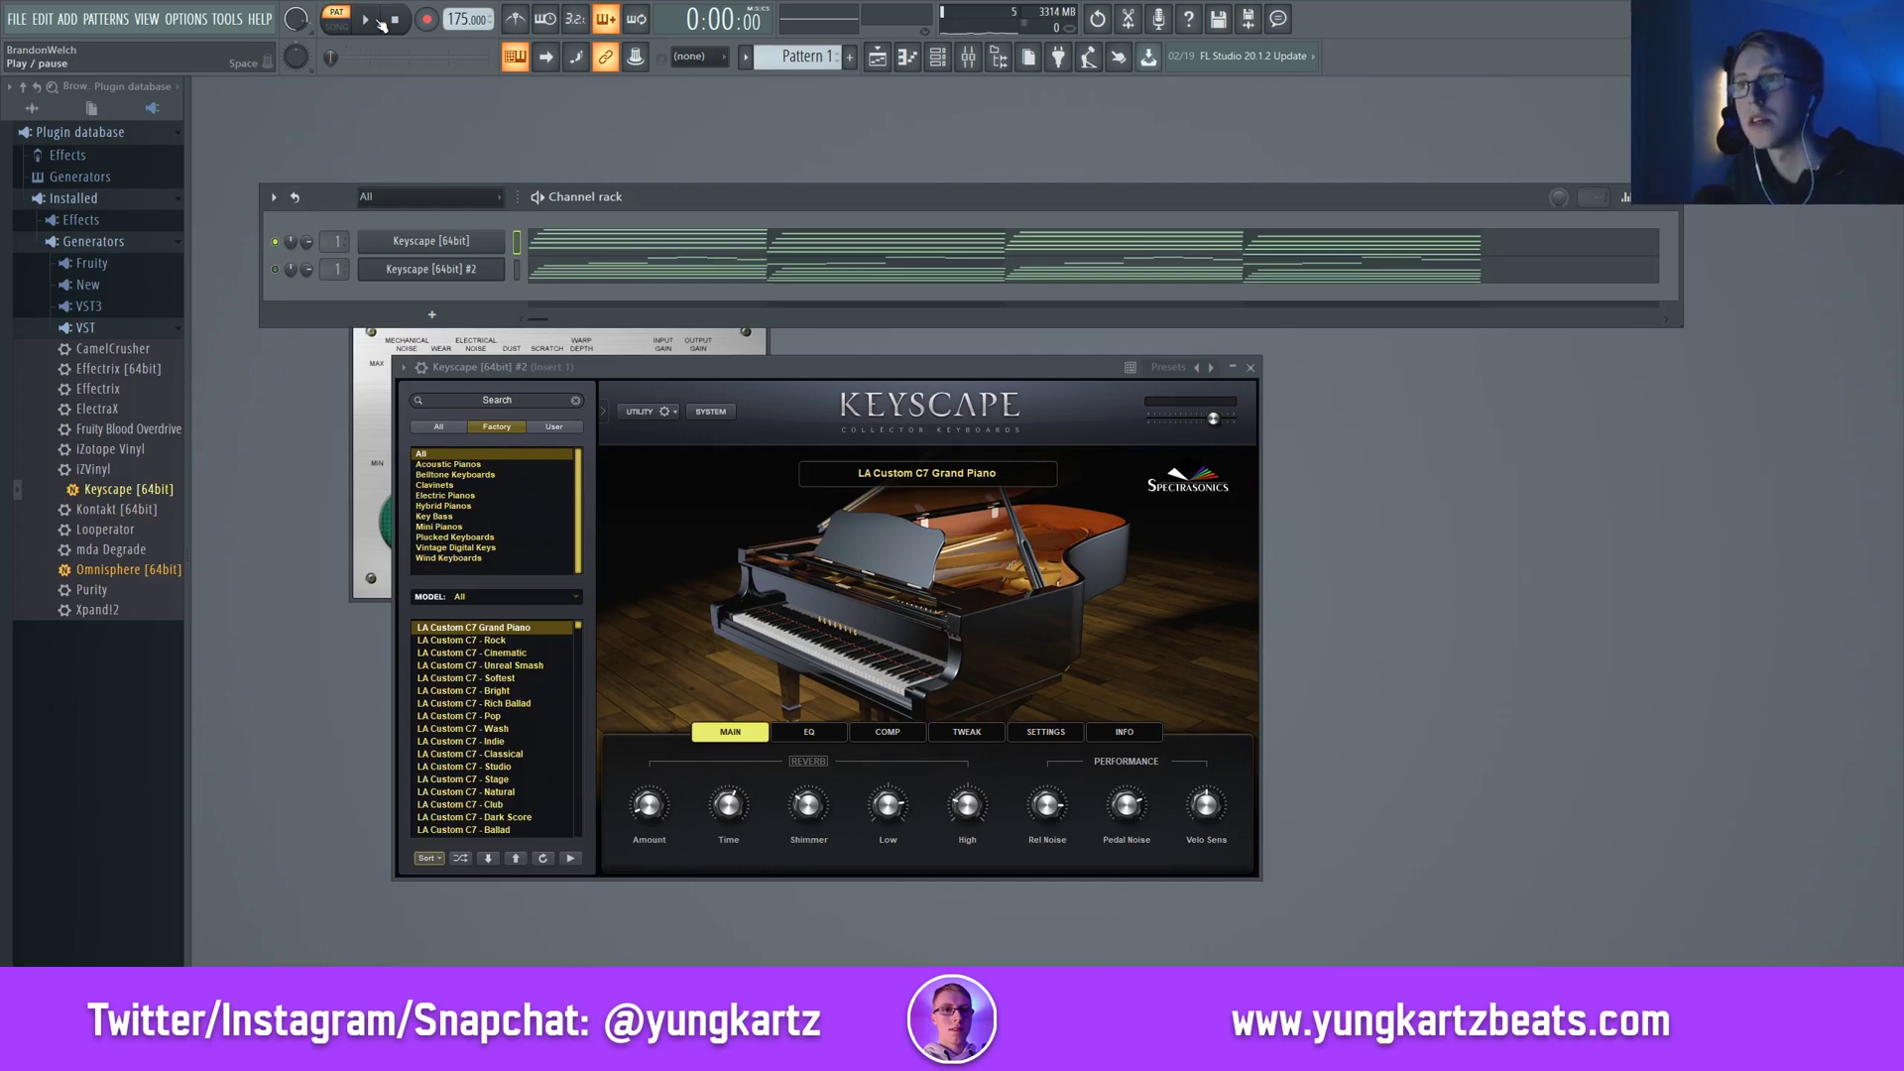
click(380, 21)
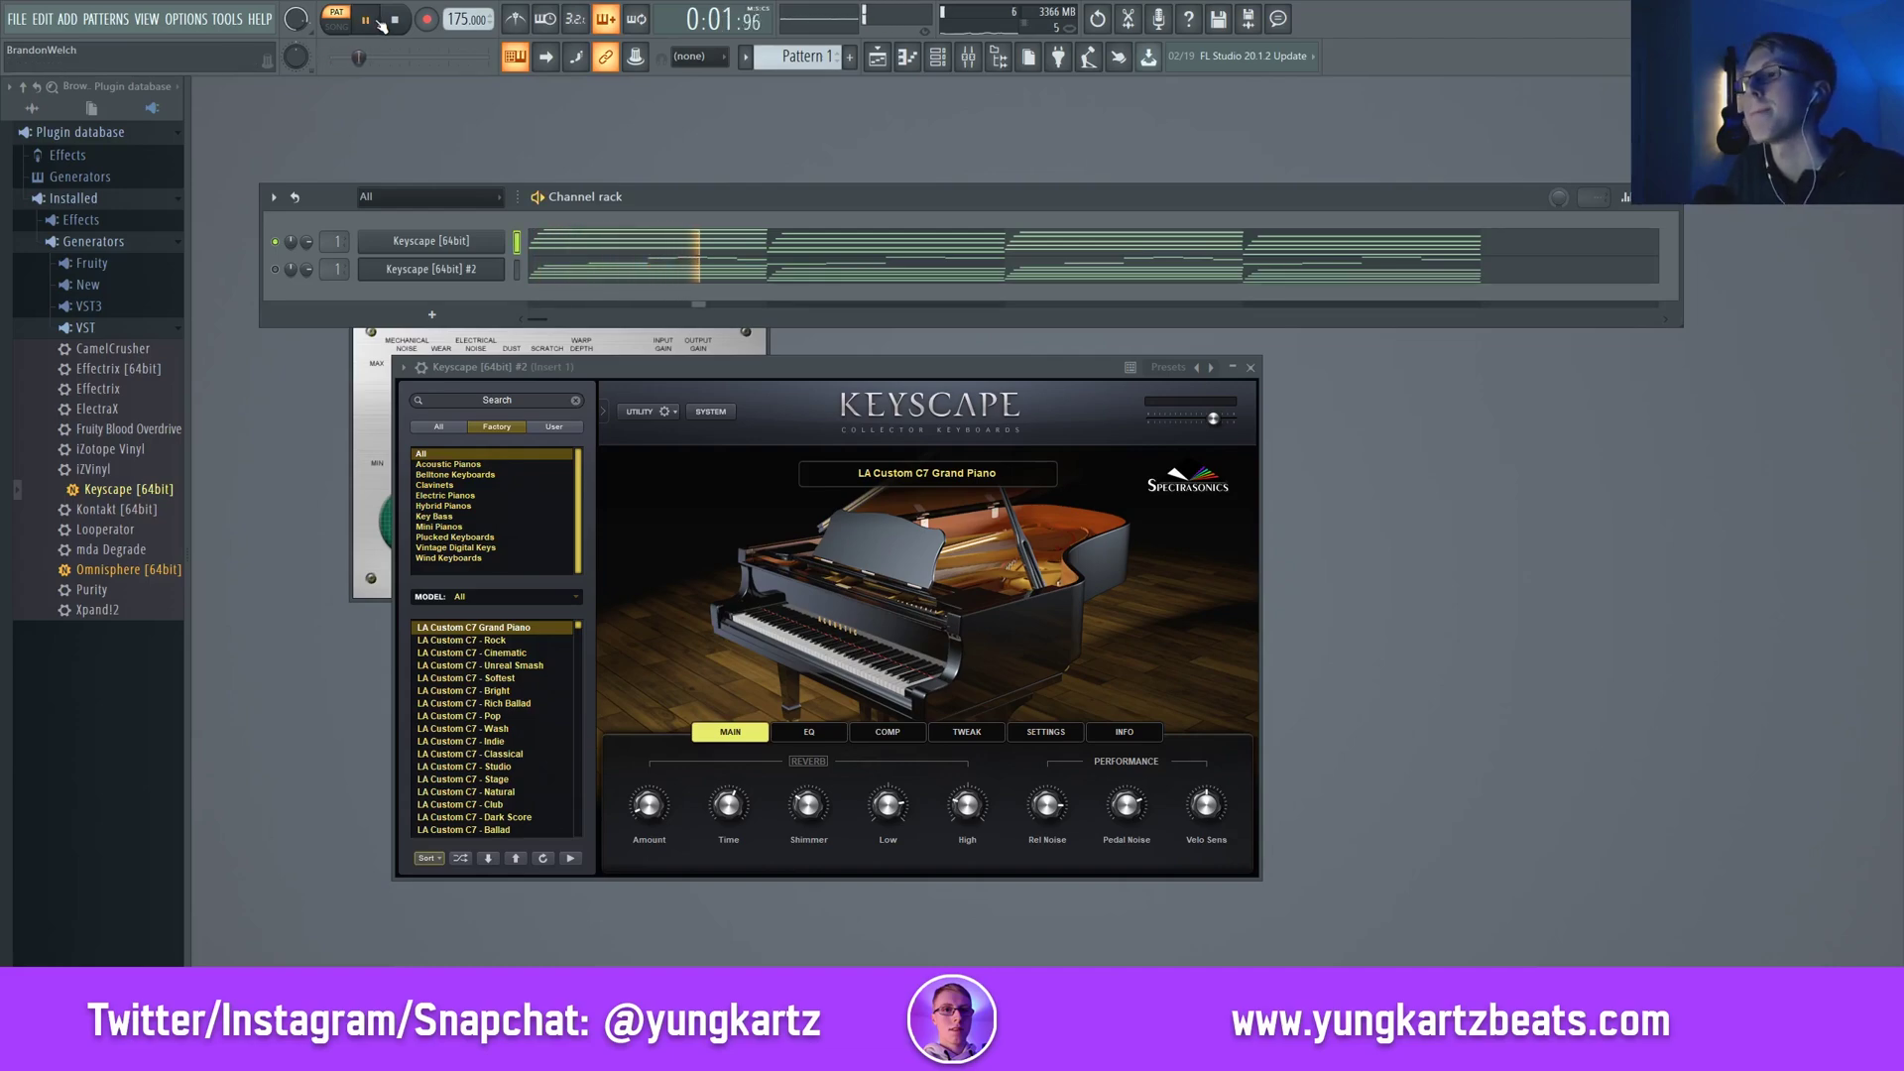
click(410, 22)
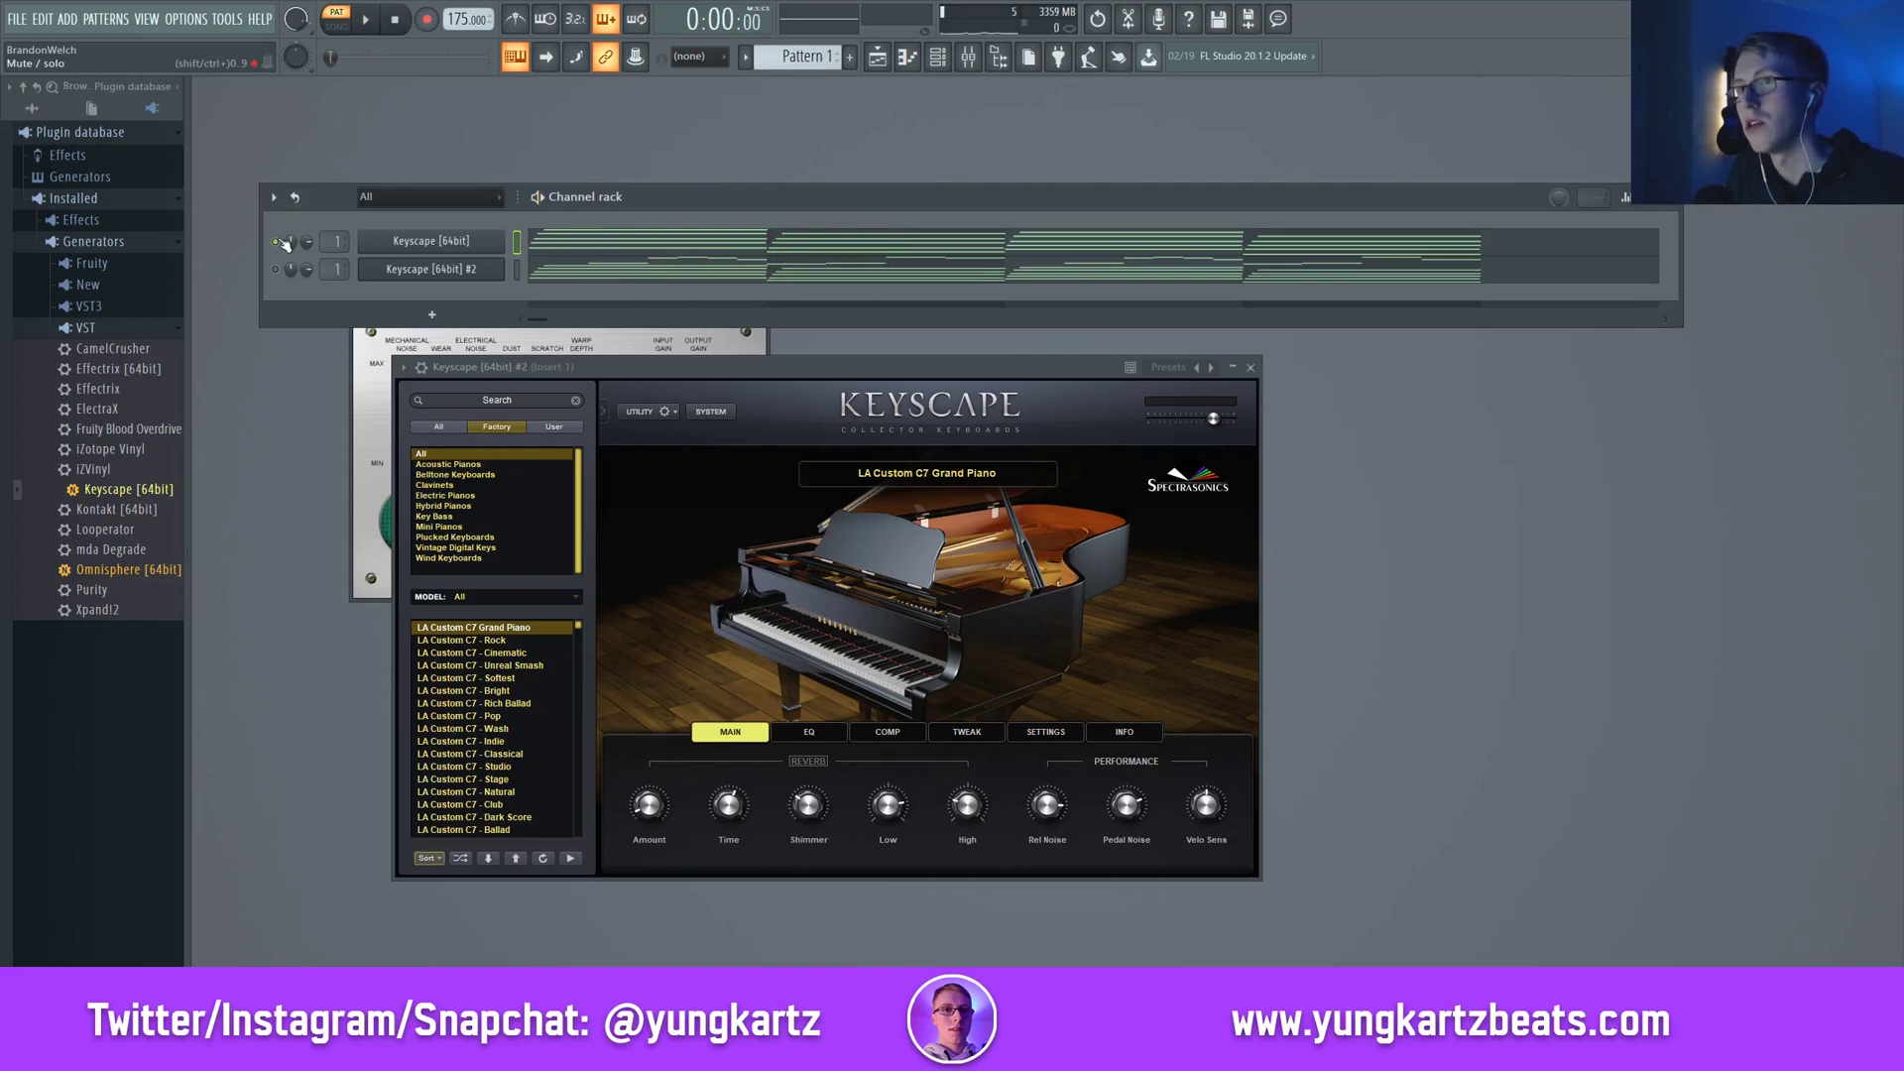
click(275, 269)
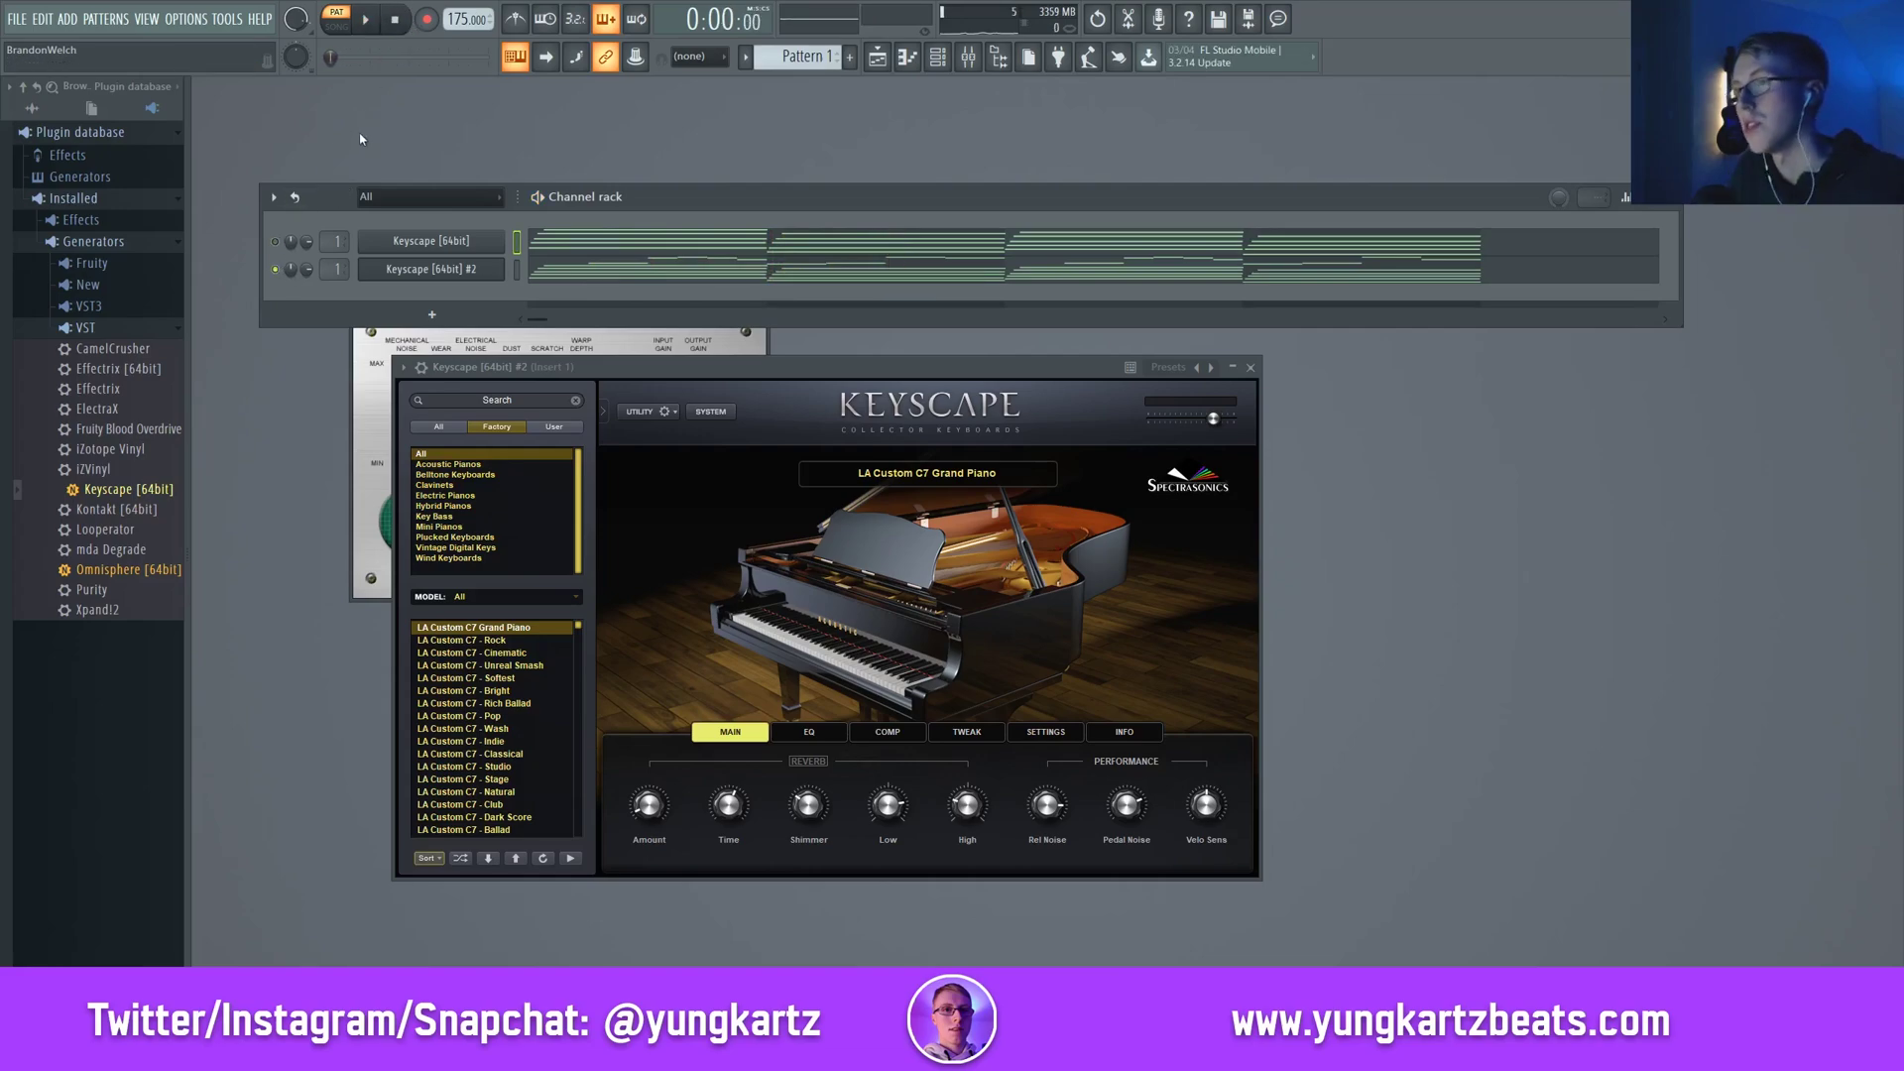
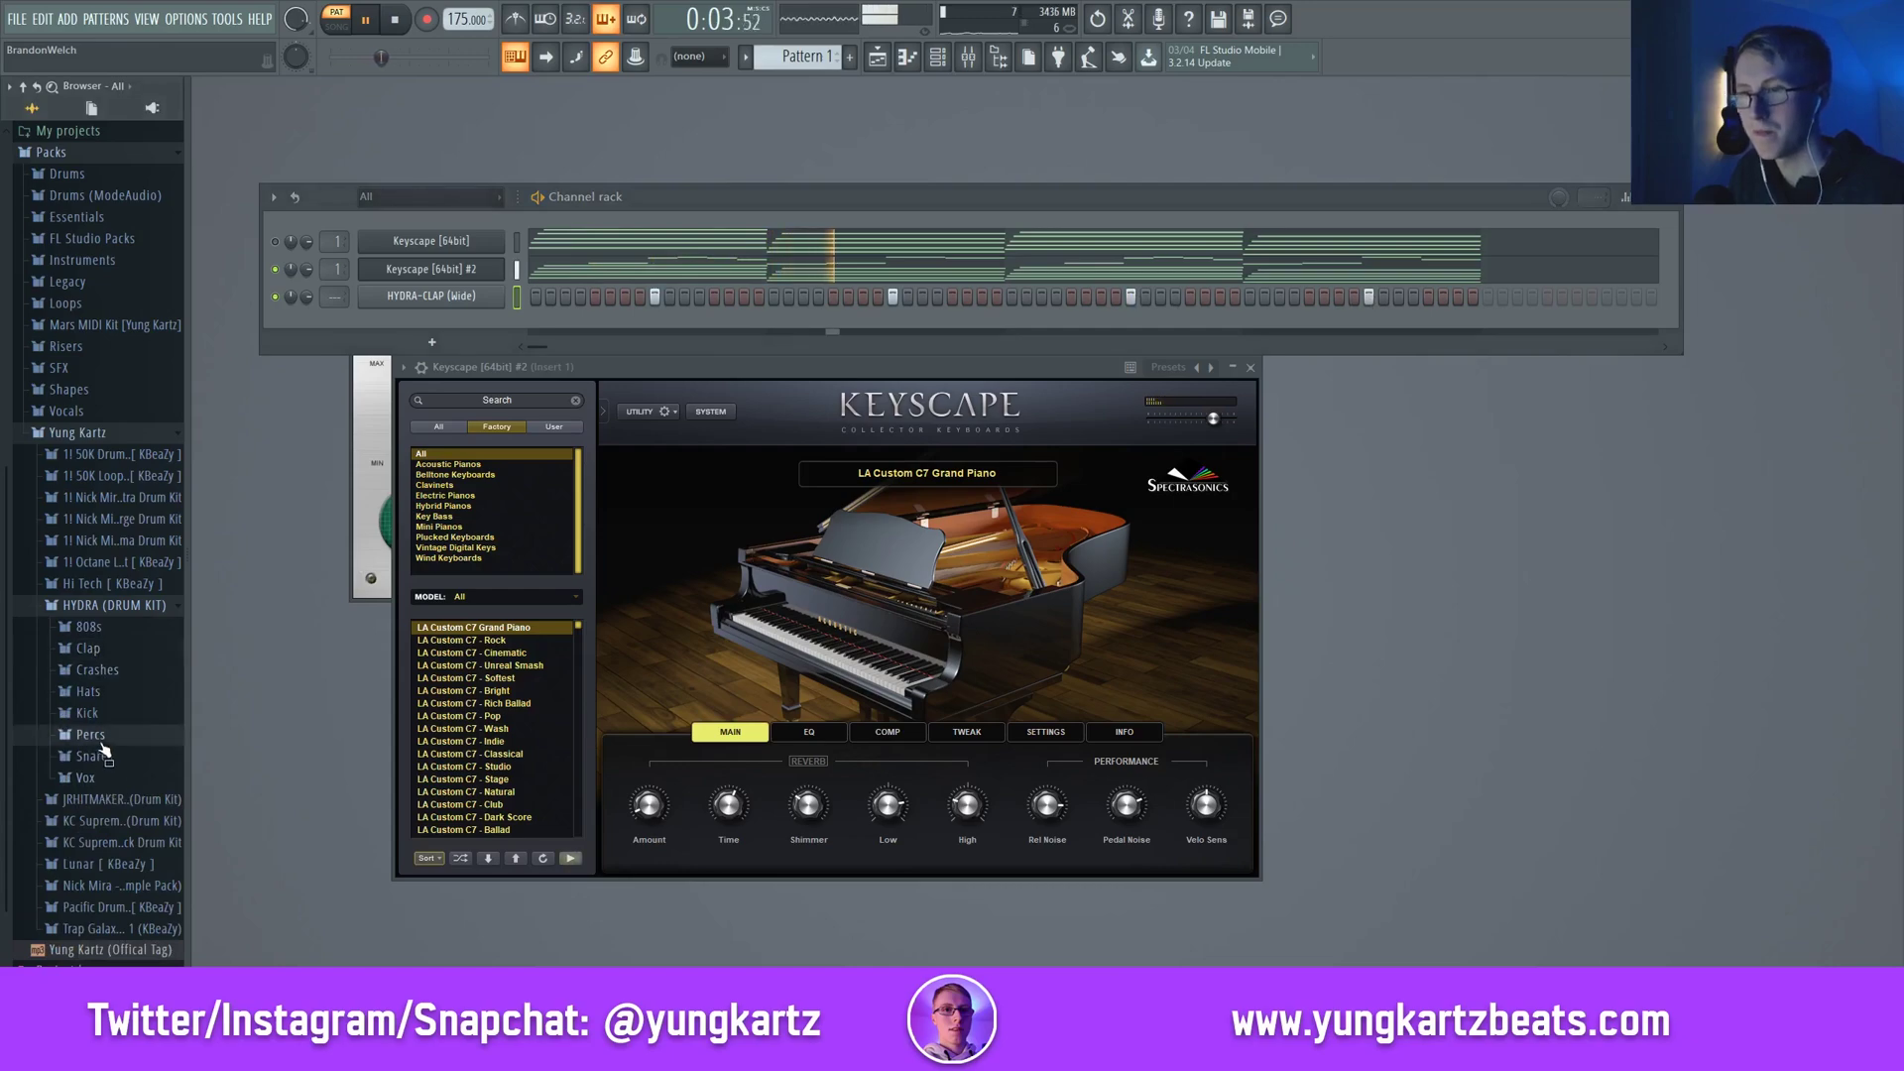
Add HYDRA-PERC (7) as a new channel with hits on bar 1 step 15 and bar 2 step 3, and listen to it
key(space)
drag(141, 843, 695, 341)
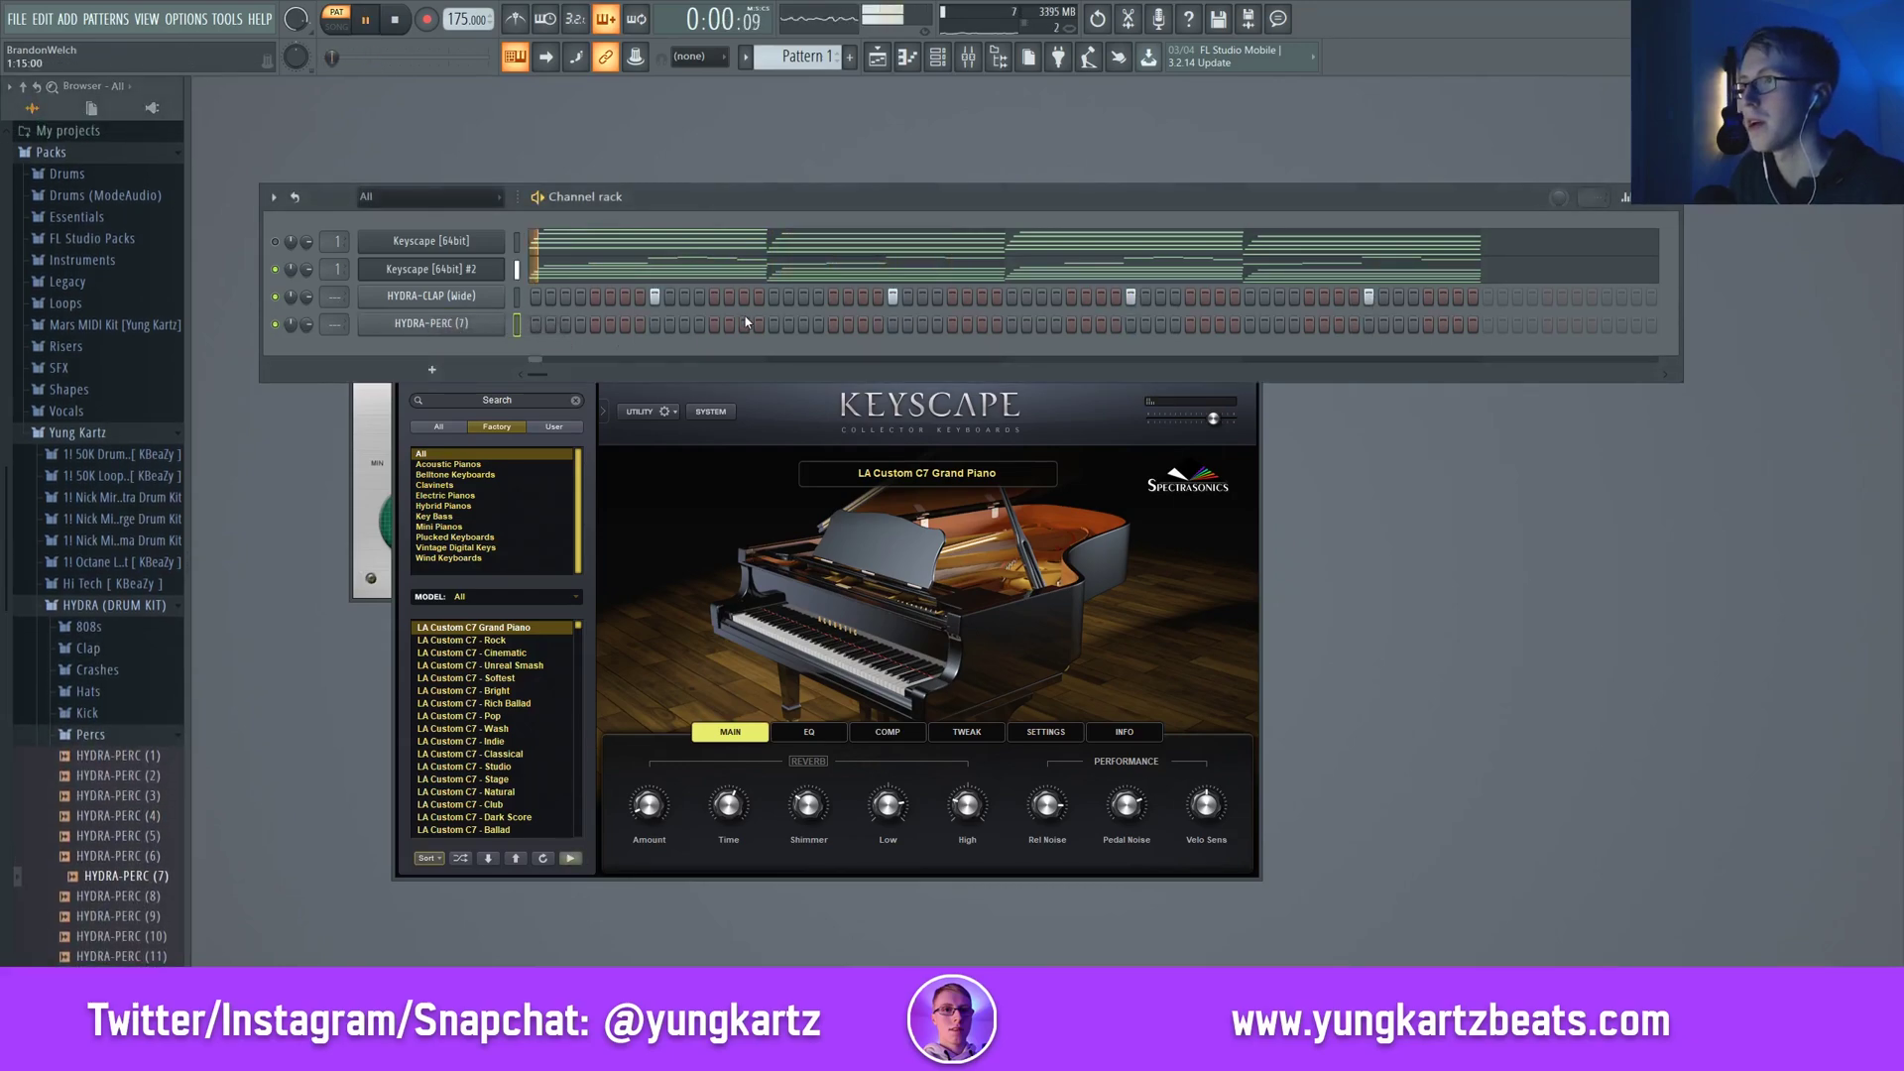
click(803, 324)
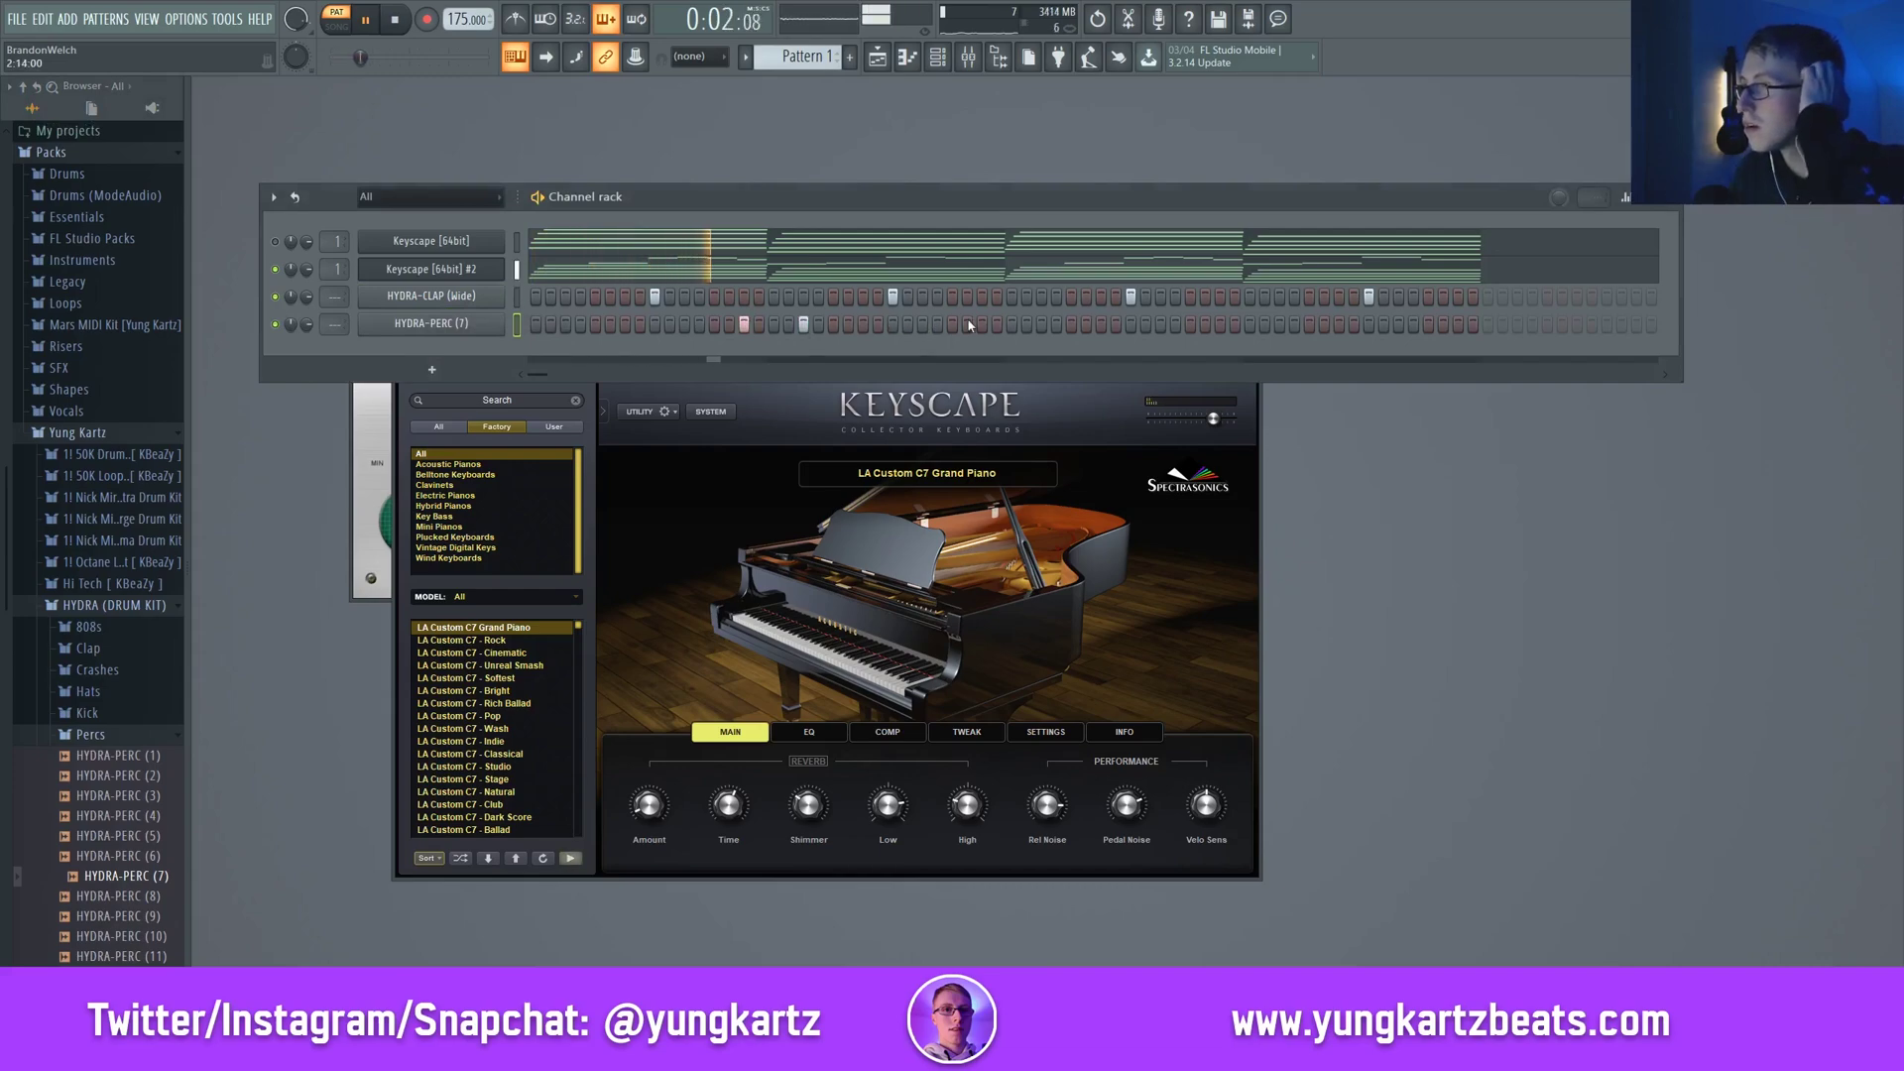
key(space)
Replace the percussion sample with HYDRA-PERC (14) and add hits on bar 3 step 15 and bar 4 step 3
scroll(109, 892, down, 2)
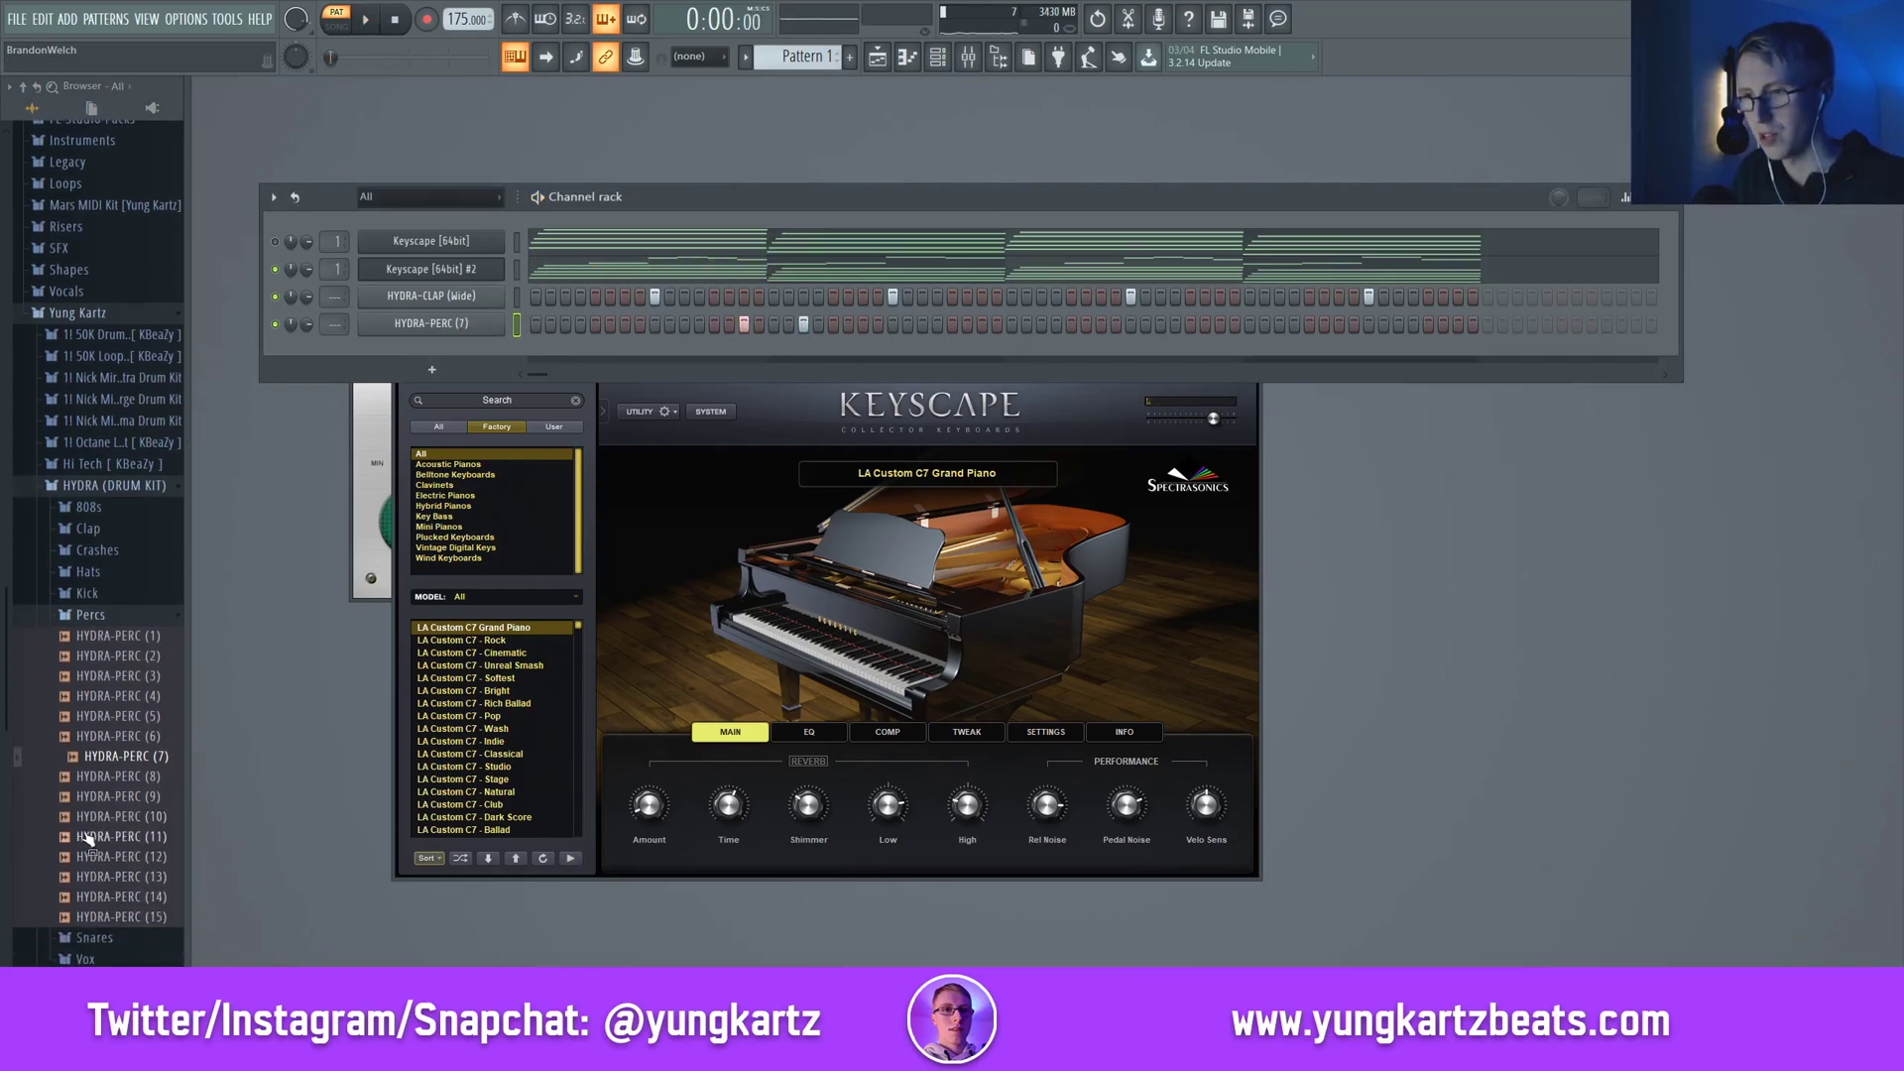
drag(127, 909, 431, 323)
key(space)
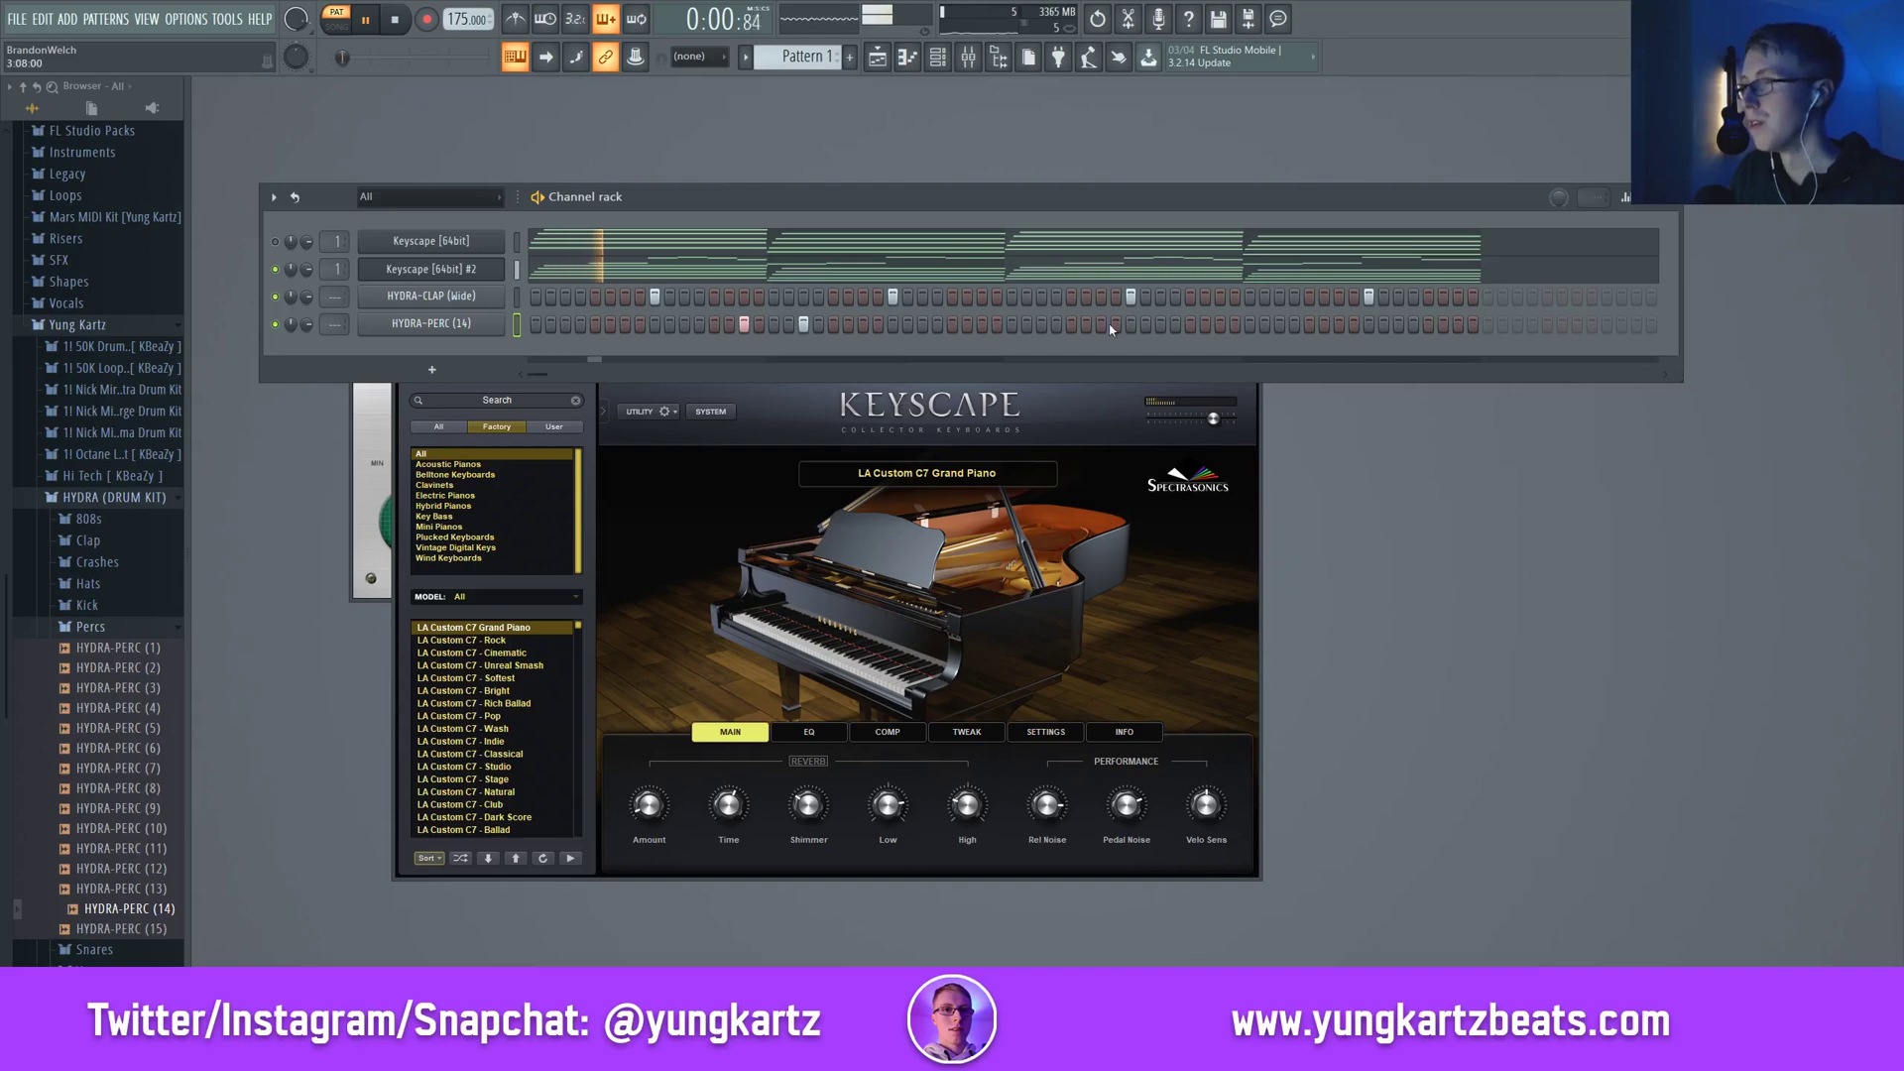
click(1220, 325)
click(1280, 324)
key(space)
Check the HYDRA-PERC (14) channel's sample settings and play the pattern
click(431, 323)
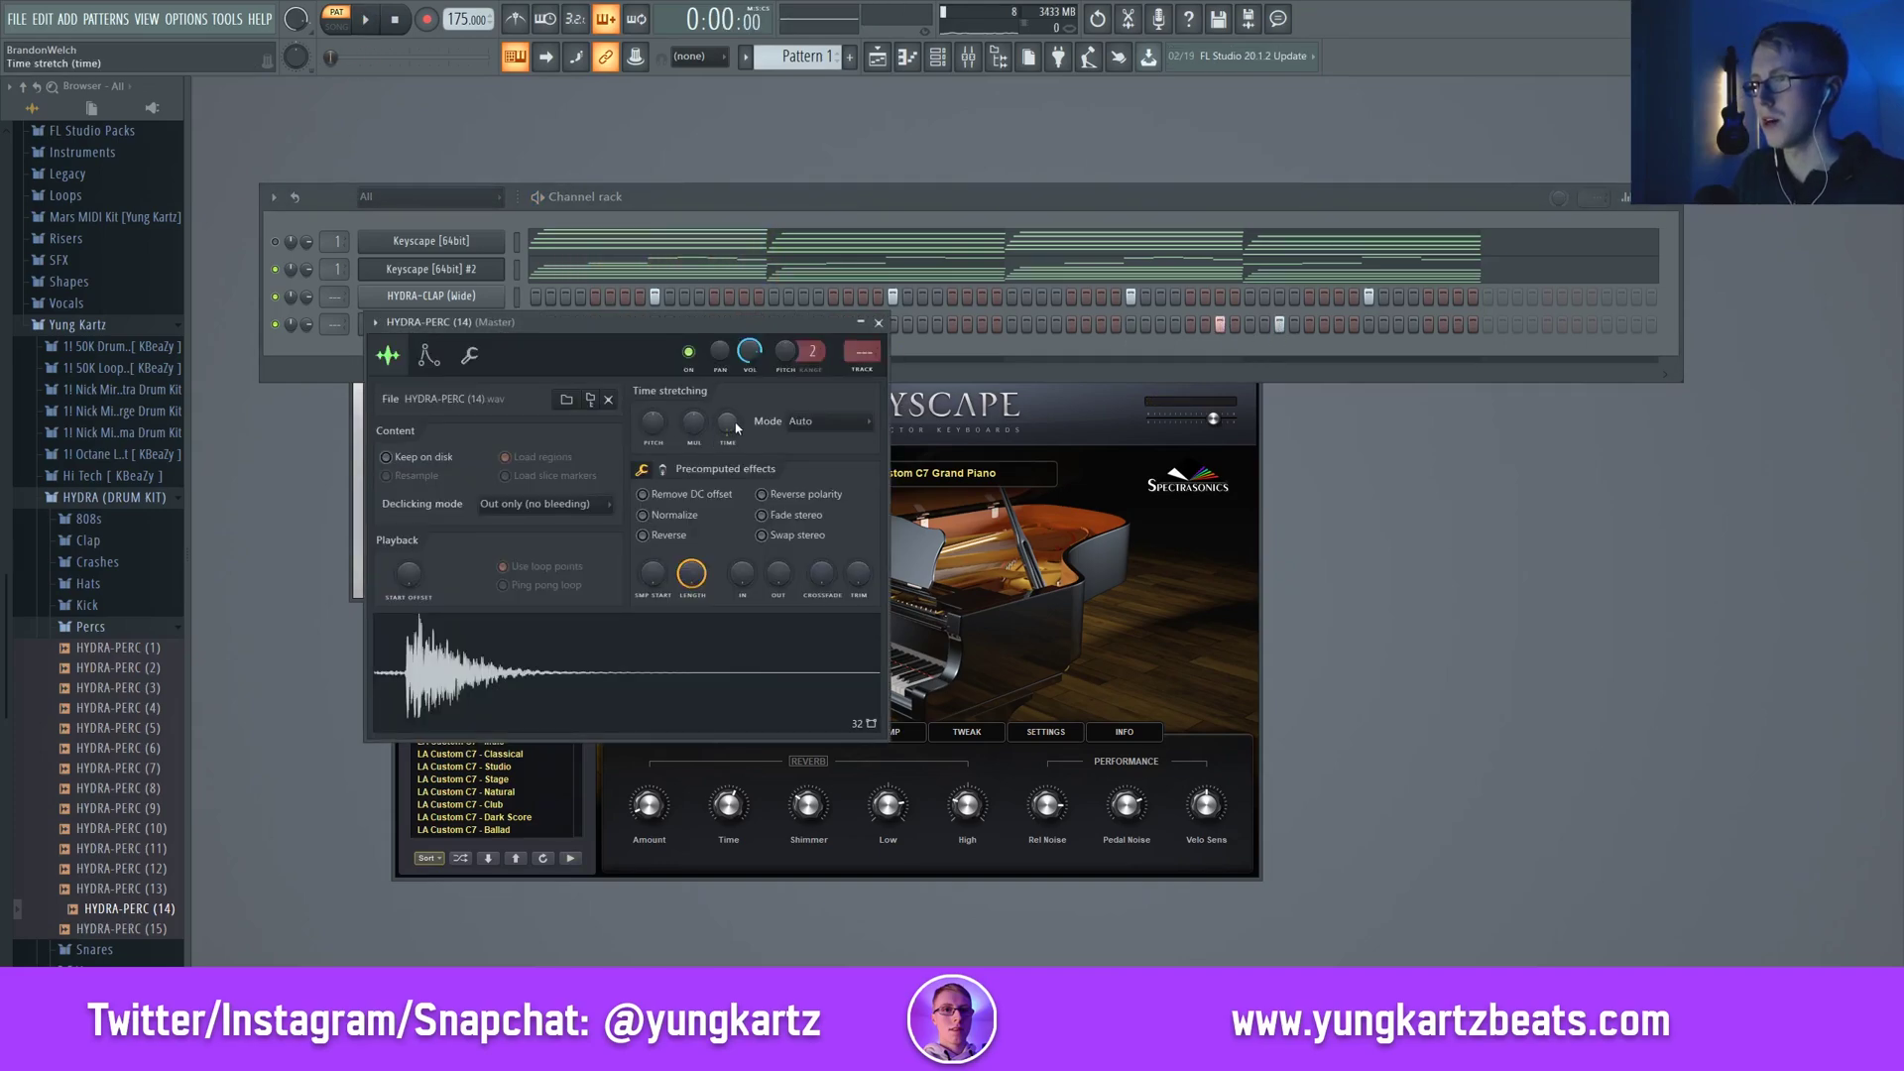
click(879, 322)
key(space)
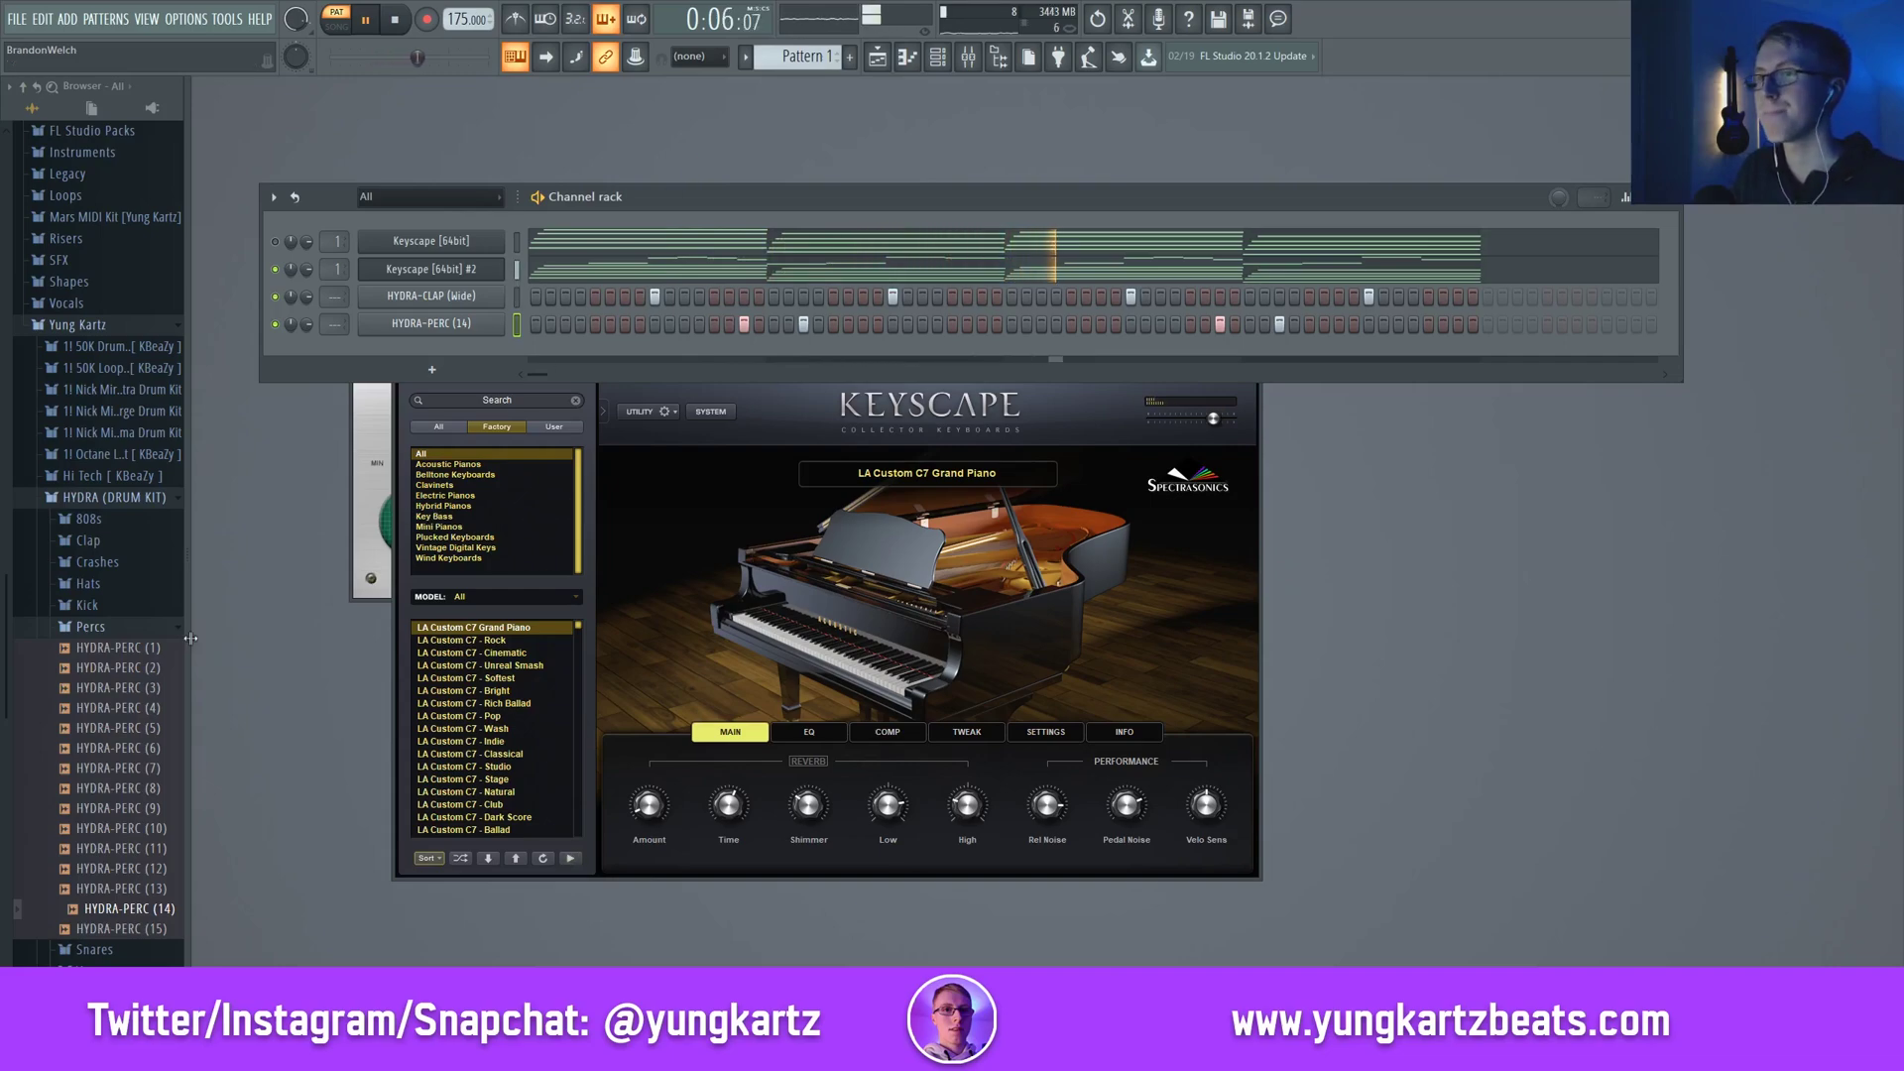
Add HYDRA-KICK (5) as a new channel with hits on bar 1 steps 1 and 7 and bar 2 step 5
click(100, 627)
click(91, 615)
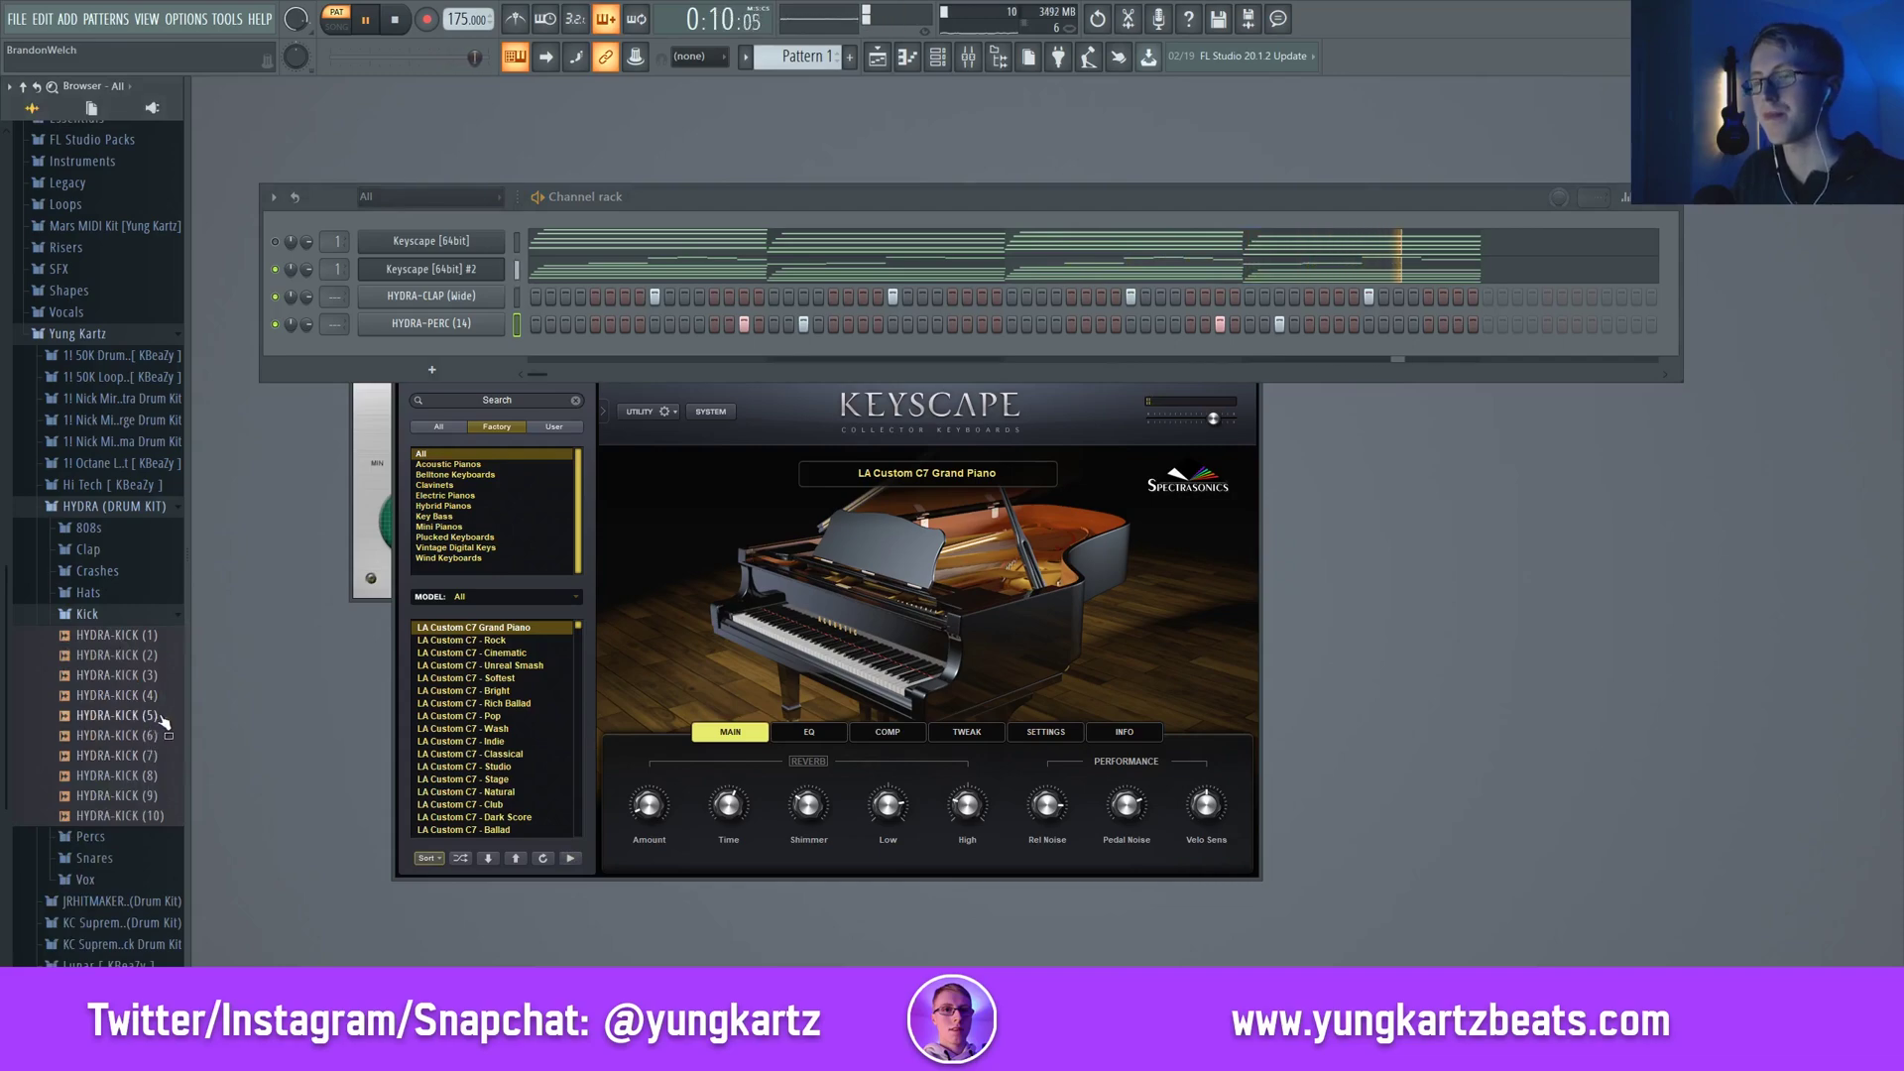
drag(162, 721, 681, 378)
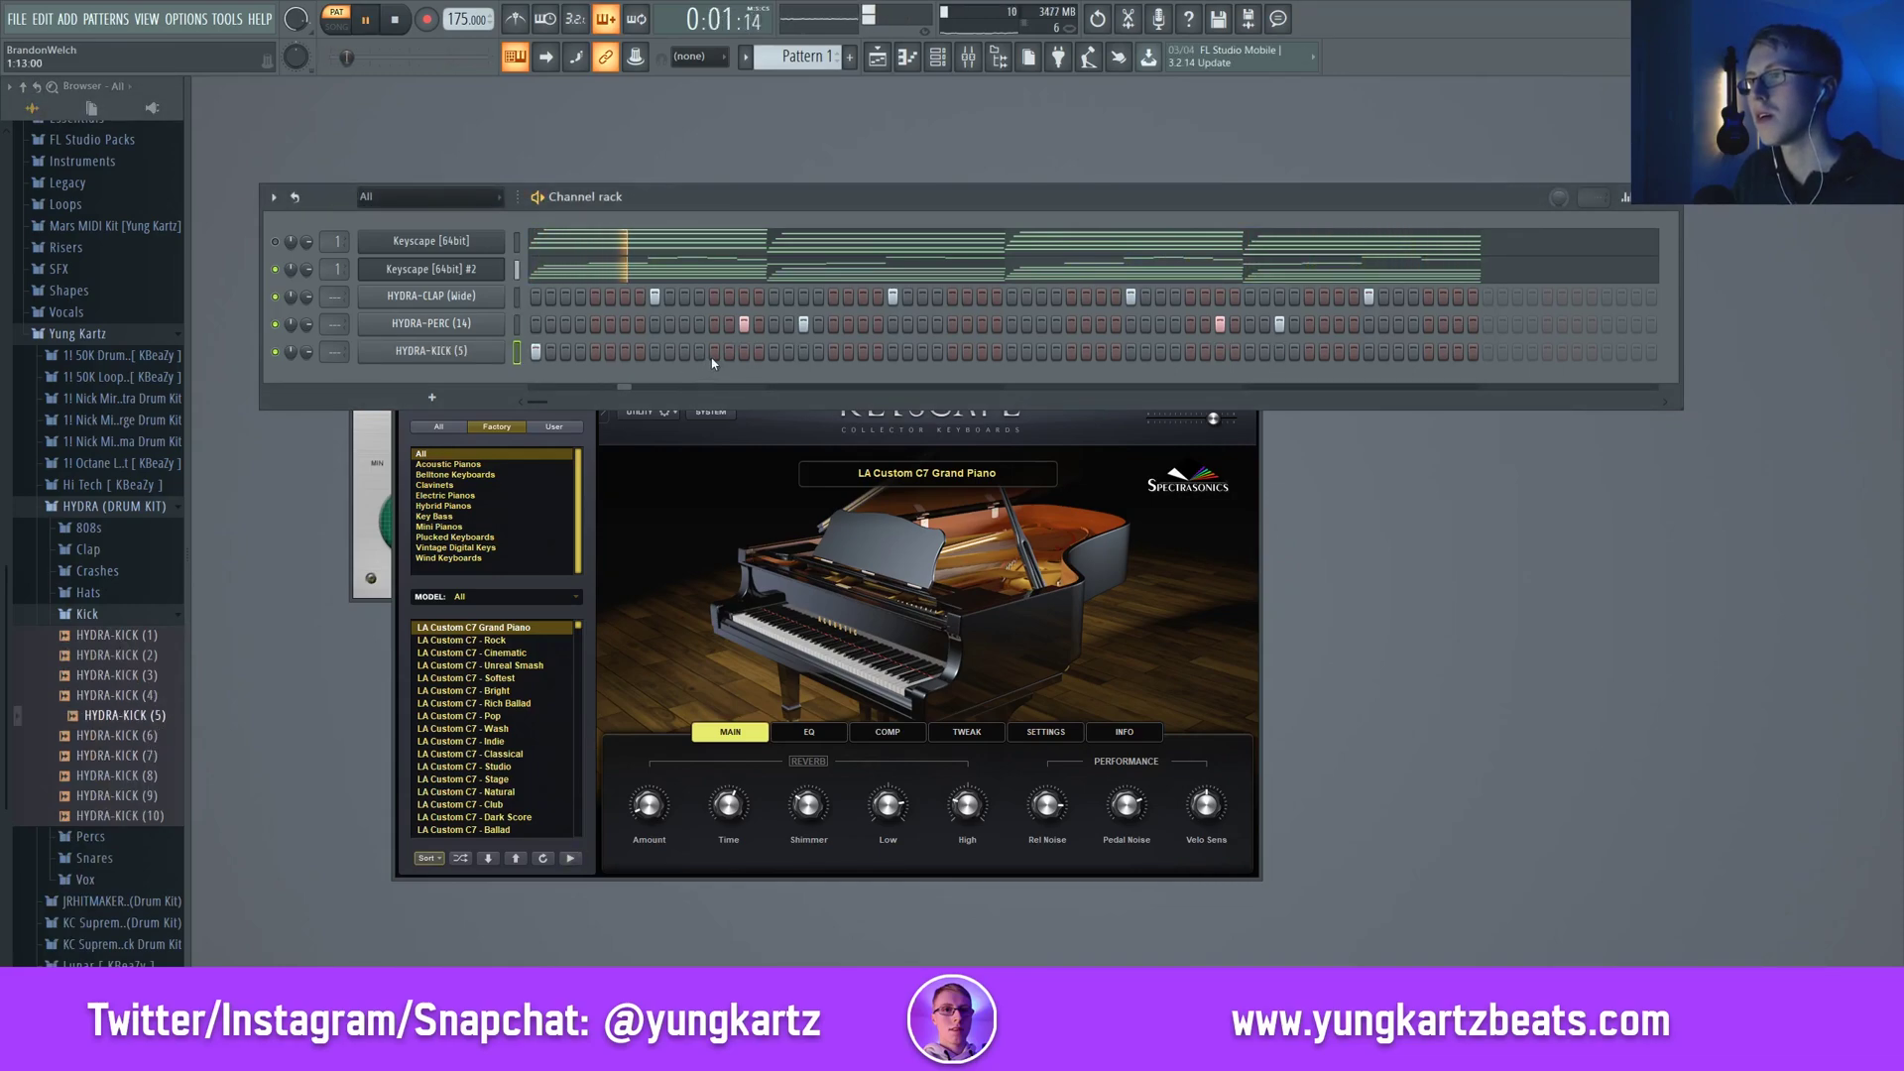
click(625, 353)
click(833, 352)
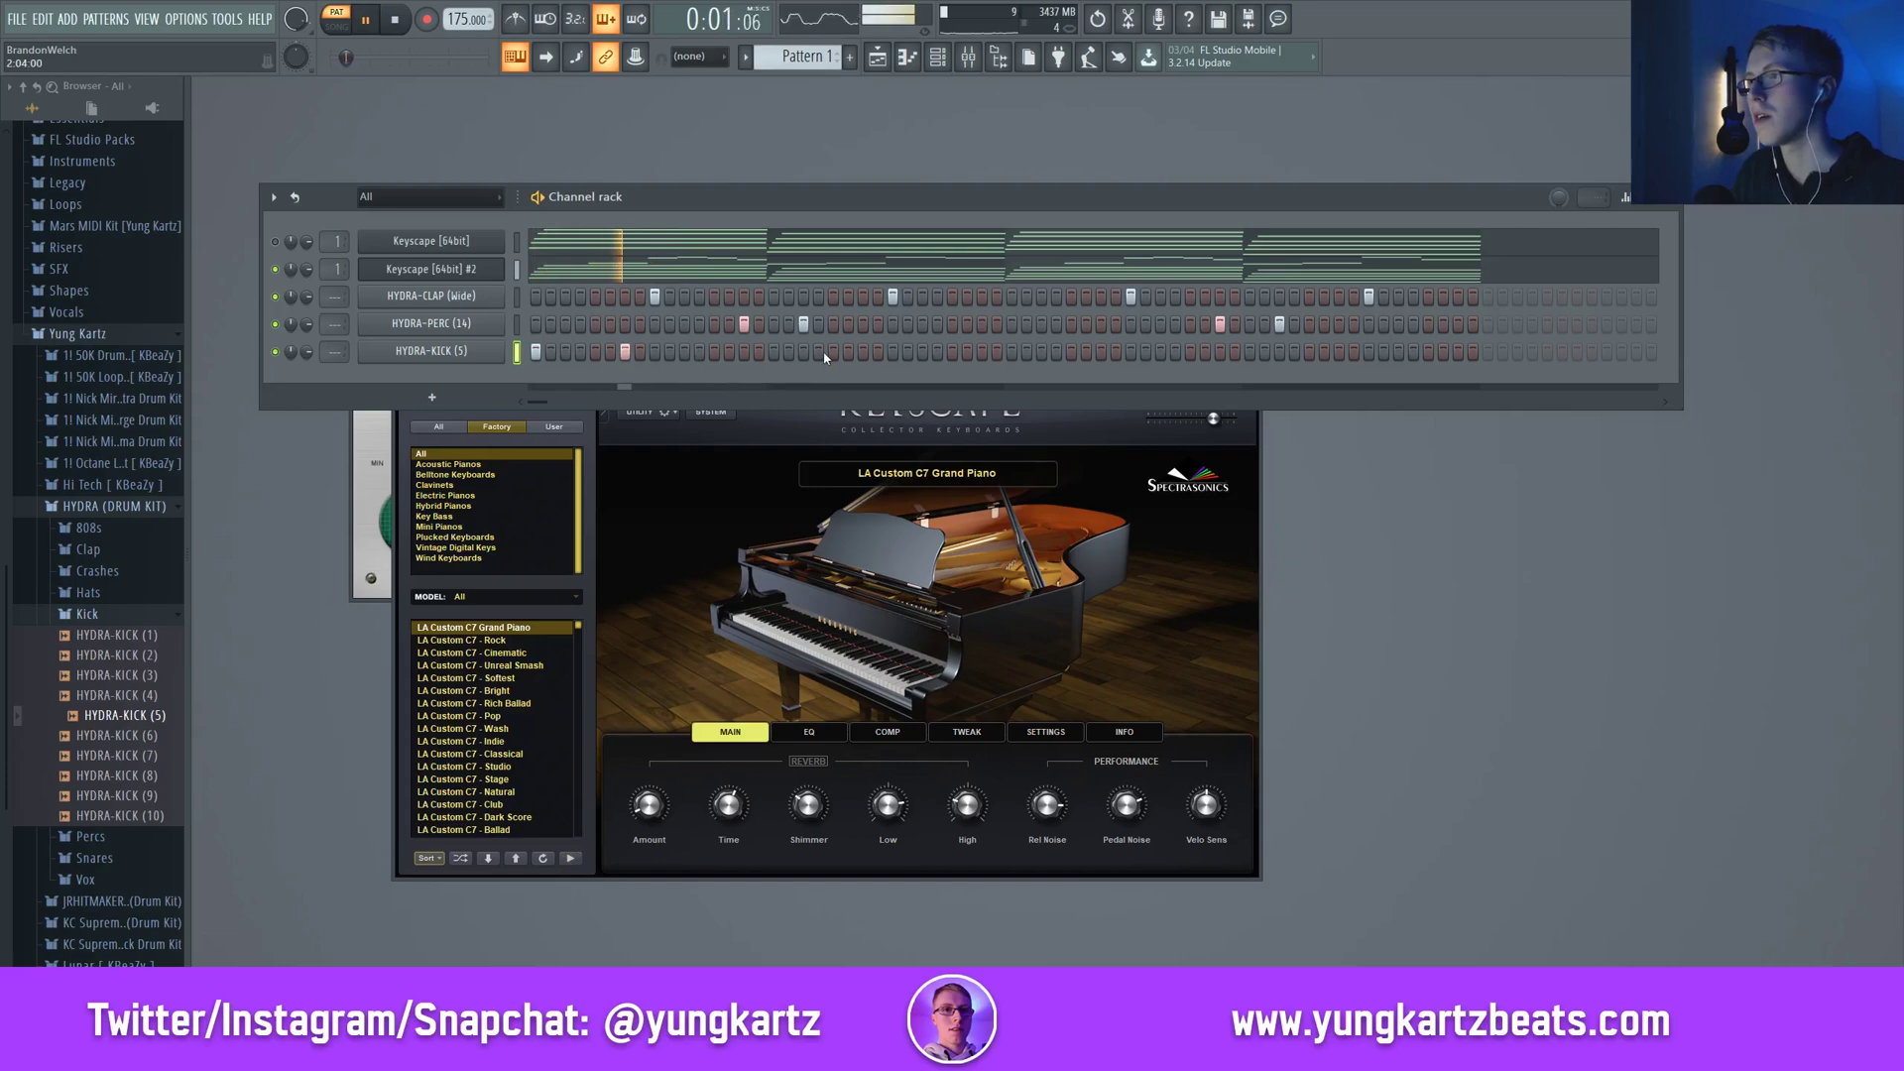
Add HYDRA-KICK (5) hits on bar 3 steps 1 and 7 and bar 4 steps 5 and 15
click(997, 352)
click(1011, 353)
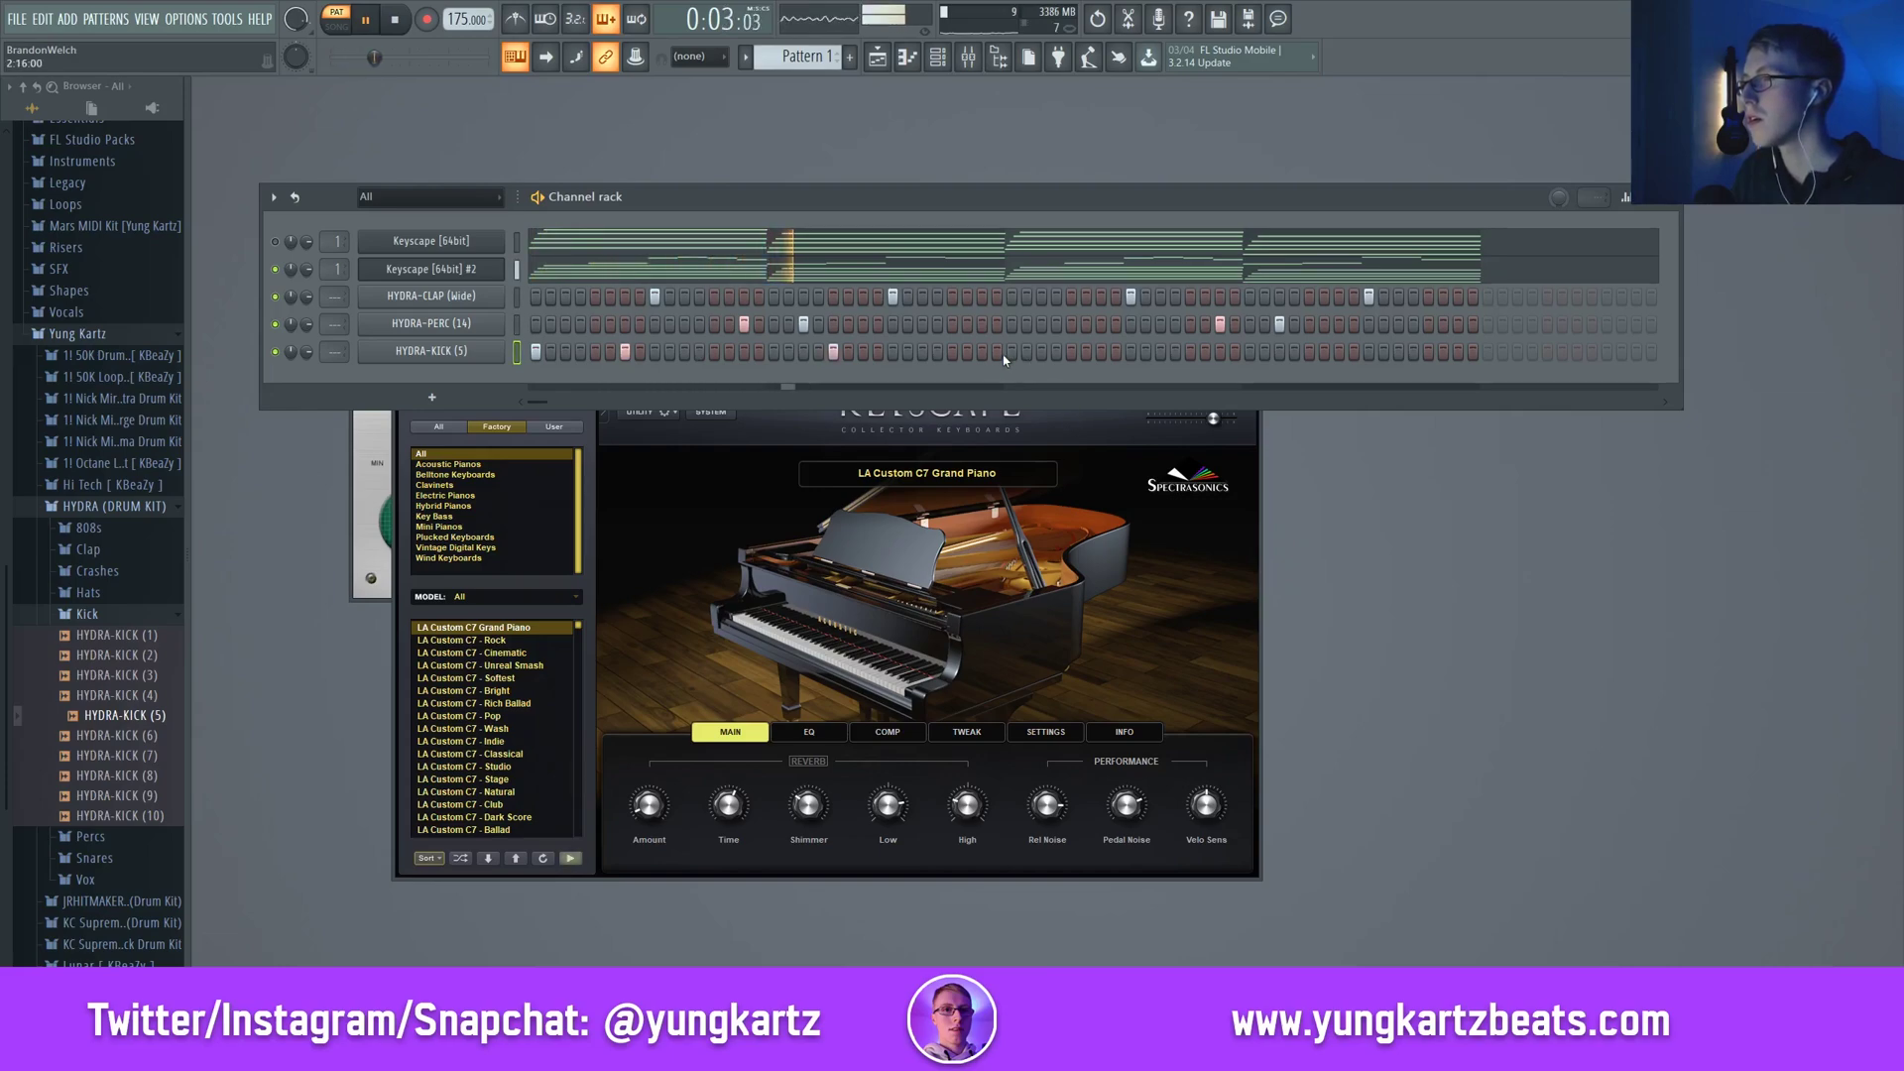
click(1101, 352)
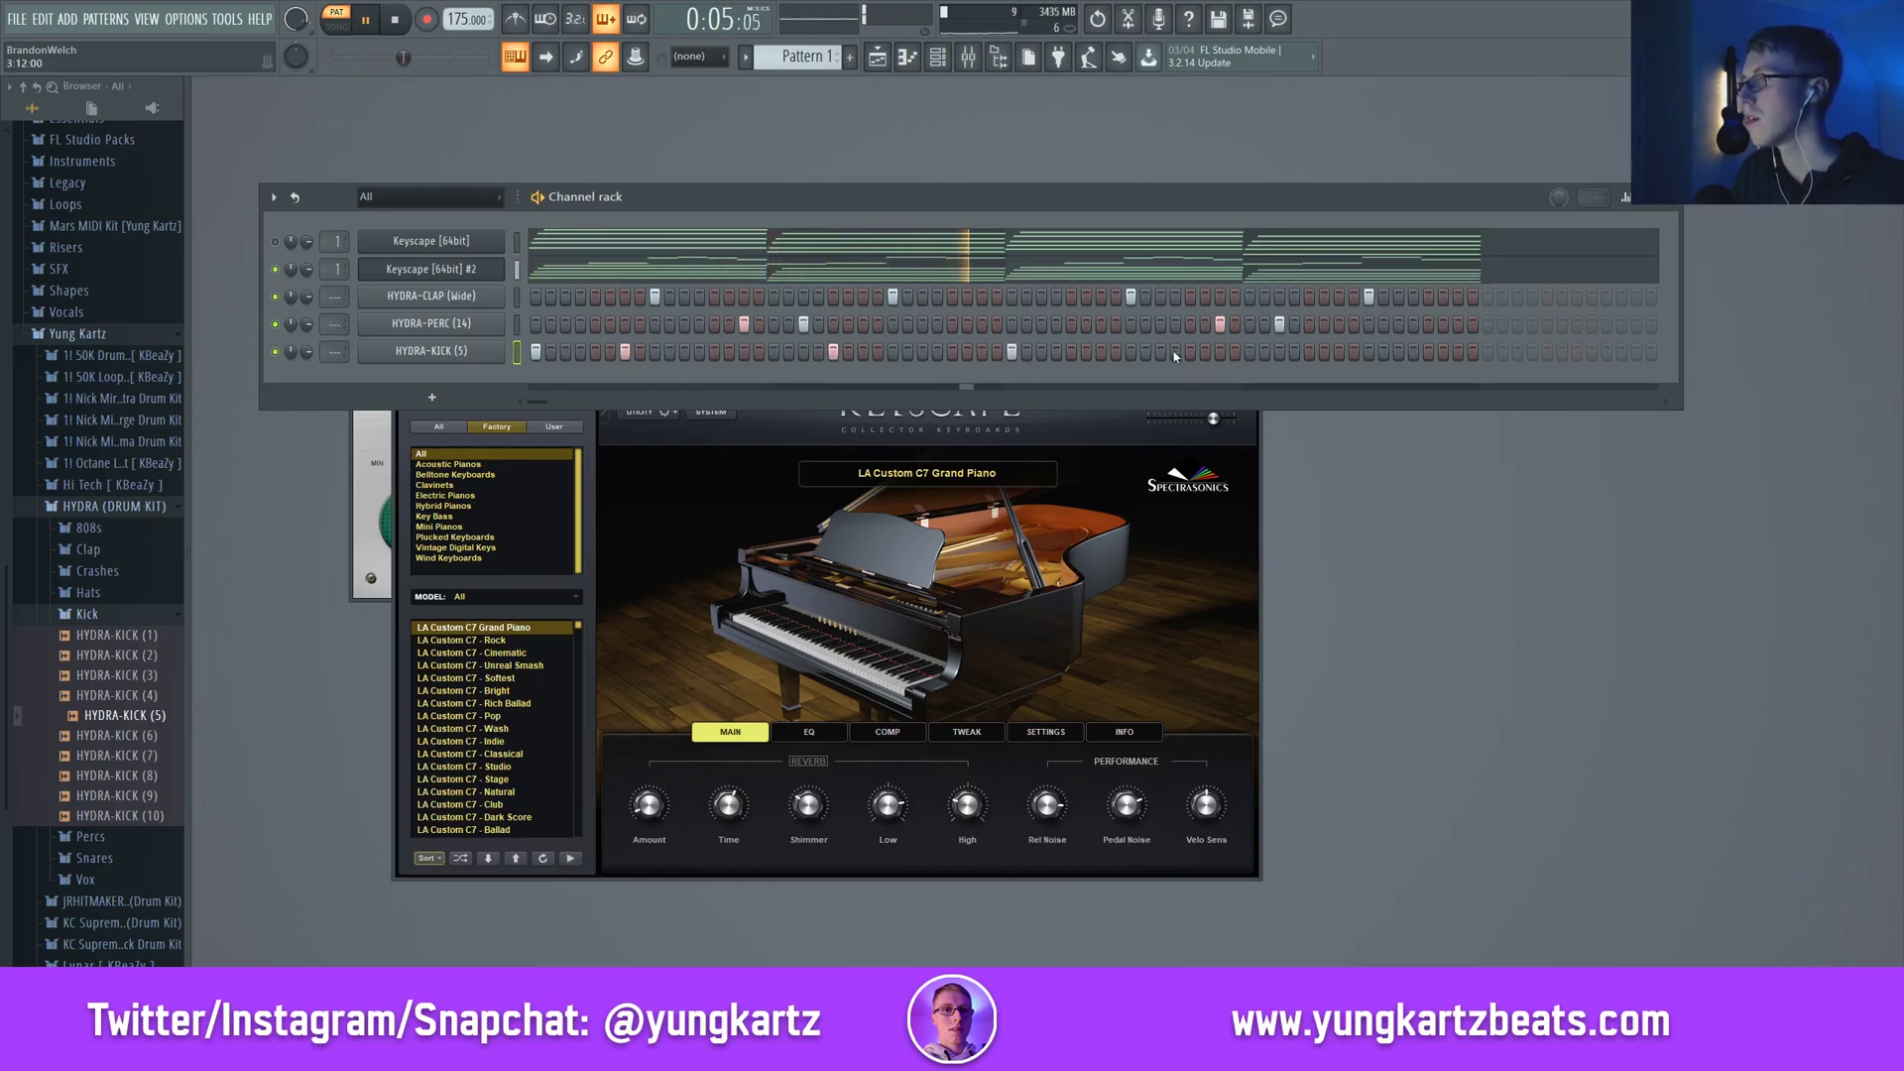
click(1309, 352)
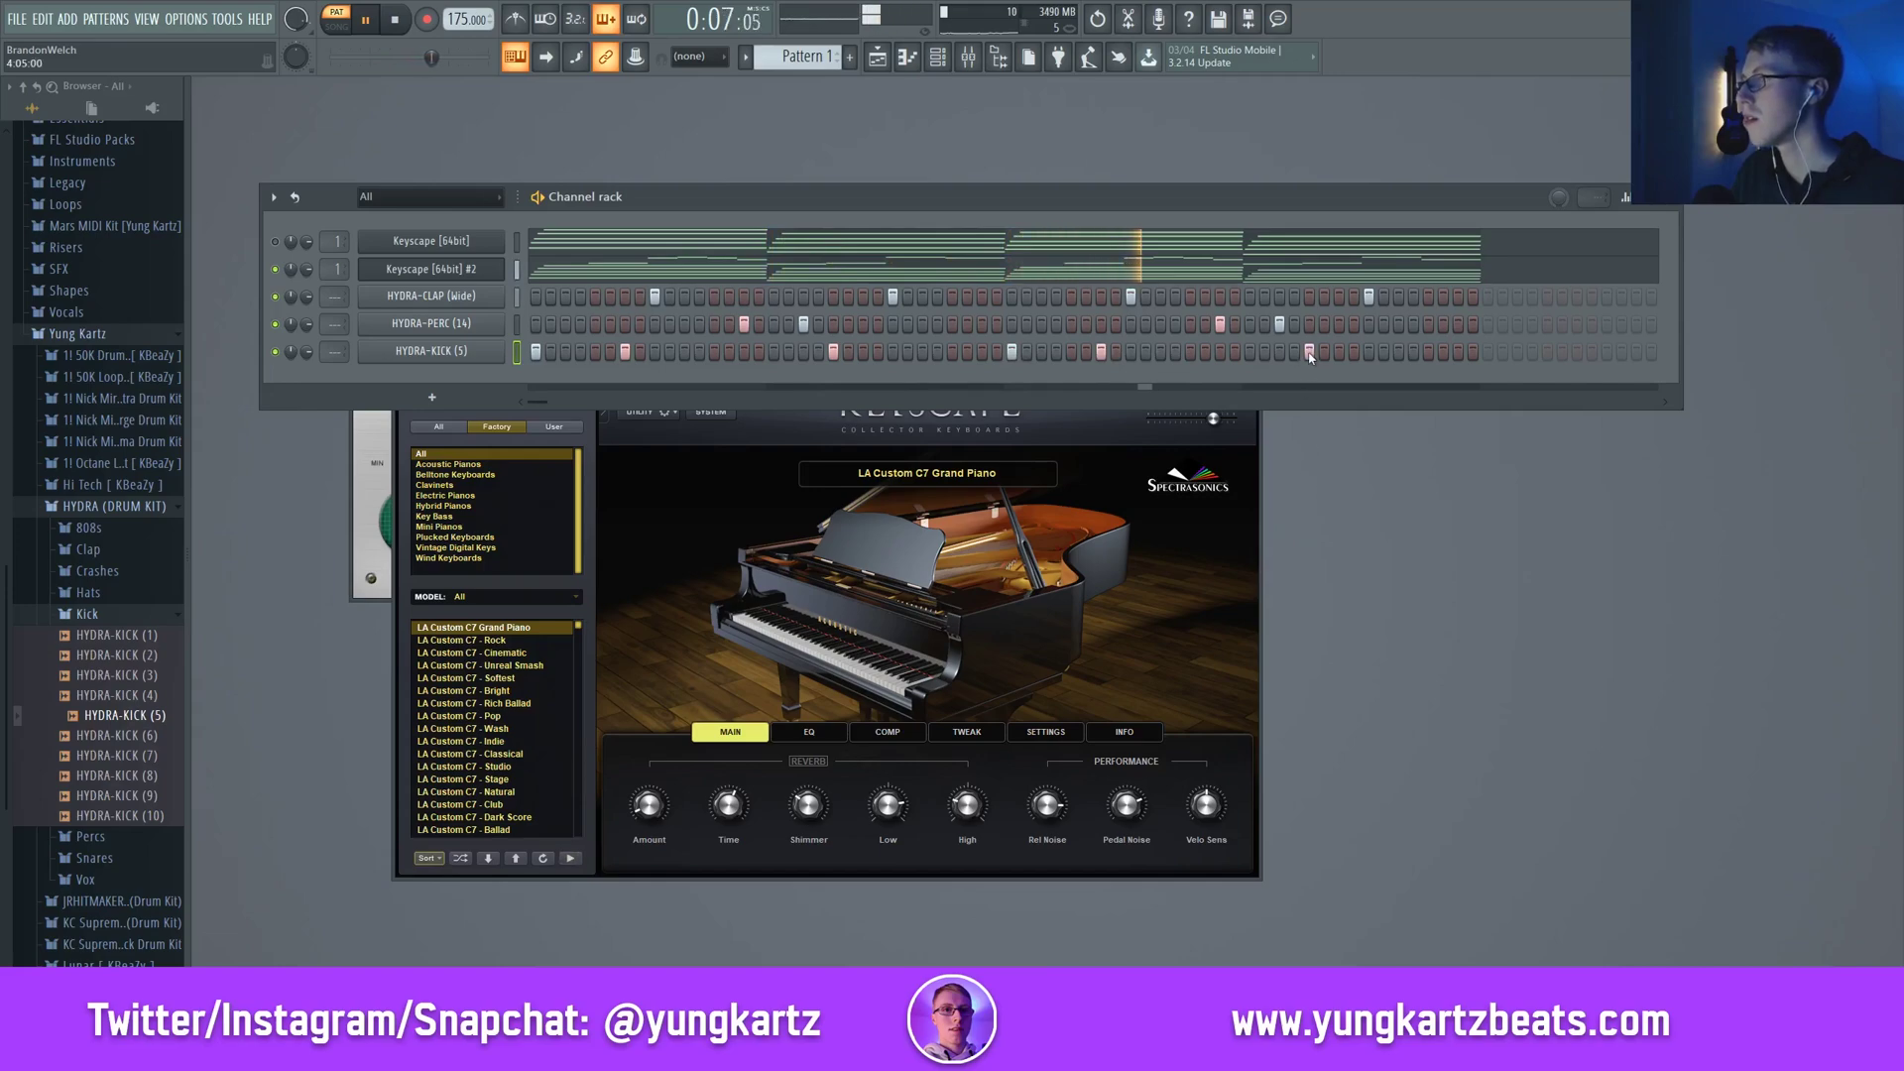
click(1459, 352)
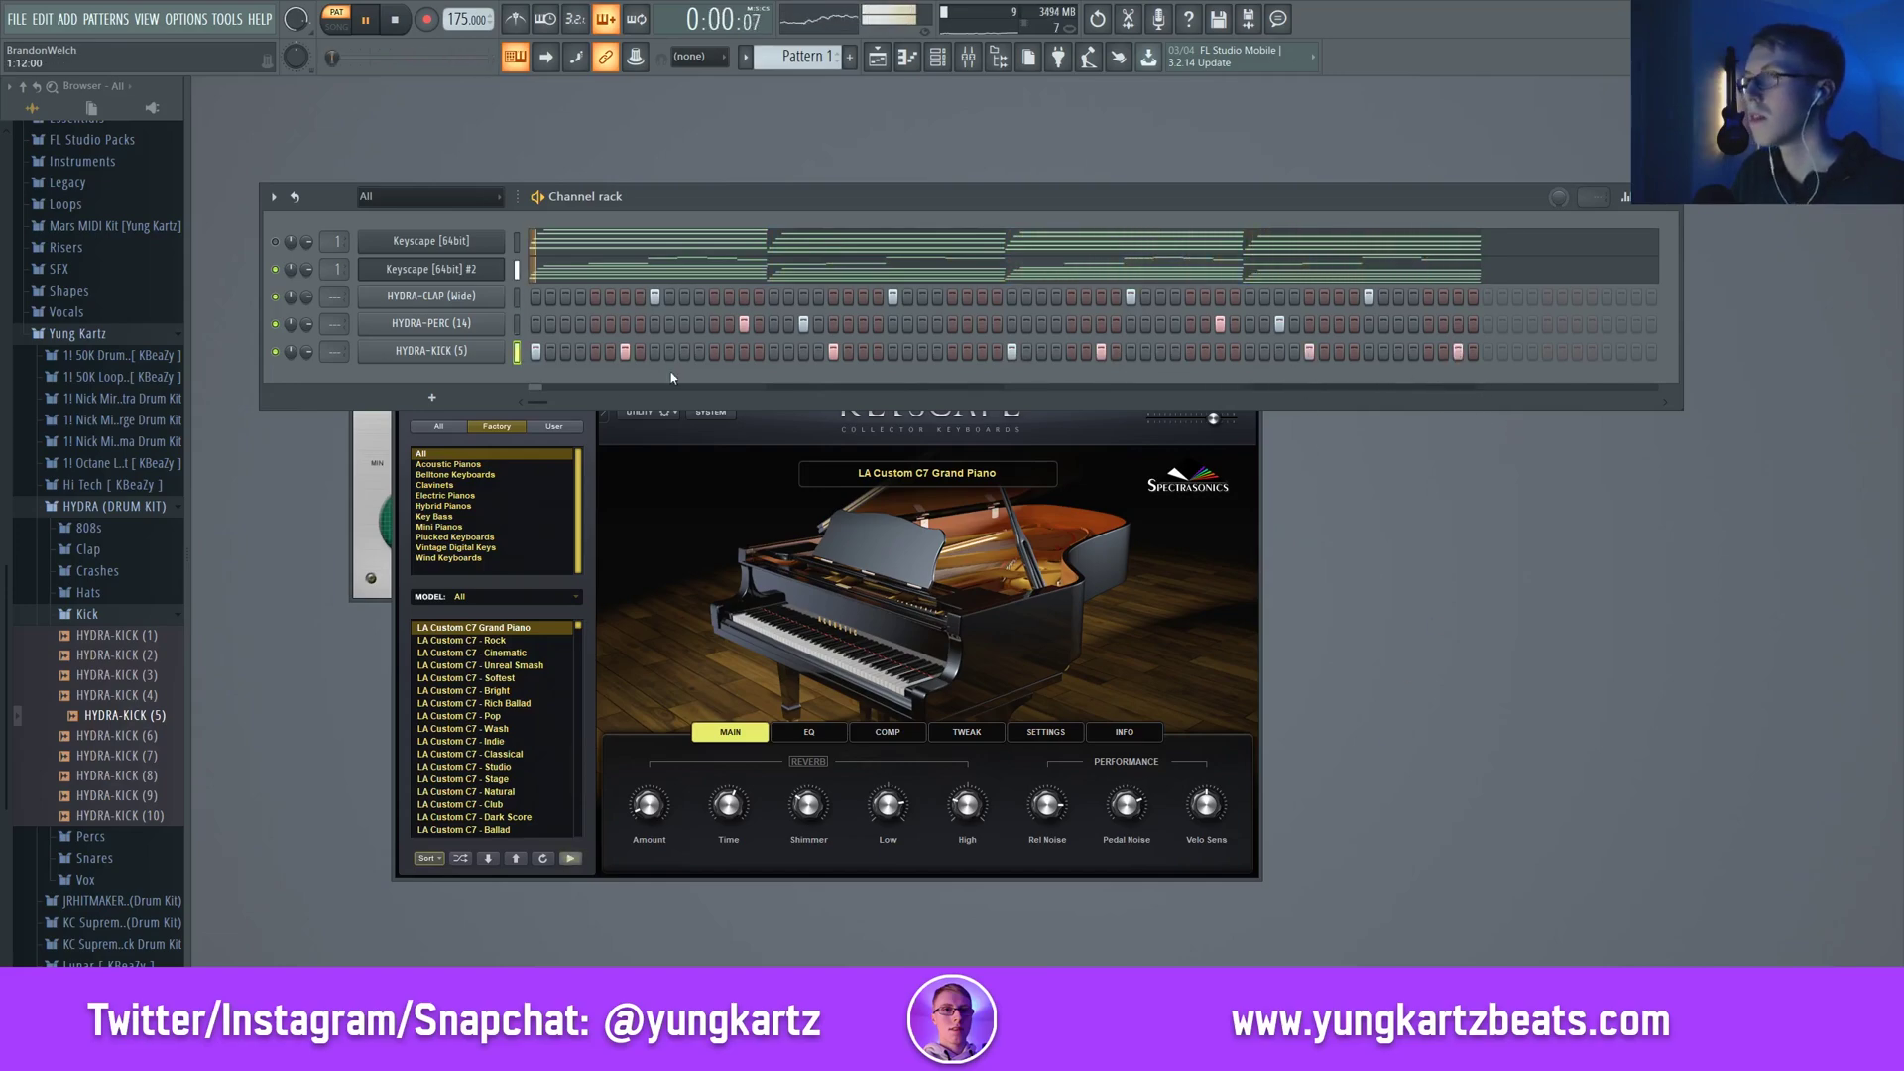
Add HYDRA-CH (Edge) as a new channel, fill every second step, and open its piano roll
click(88, 592)
drag(124, 633, 486, 359)
key(space)
right_click(488, 353)
click(526, 453)
right_click(496, 352)
click(540, 350)
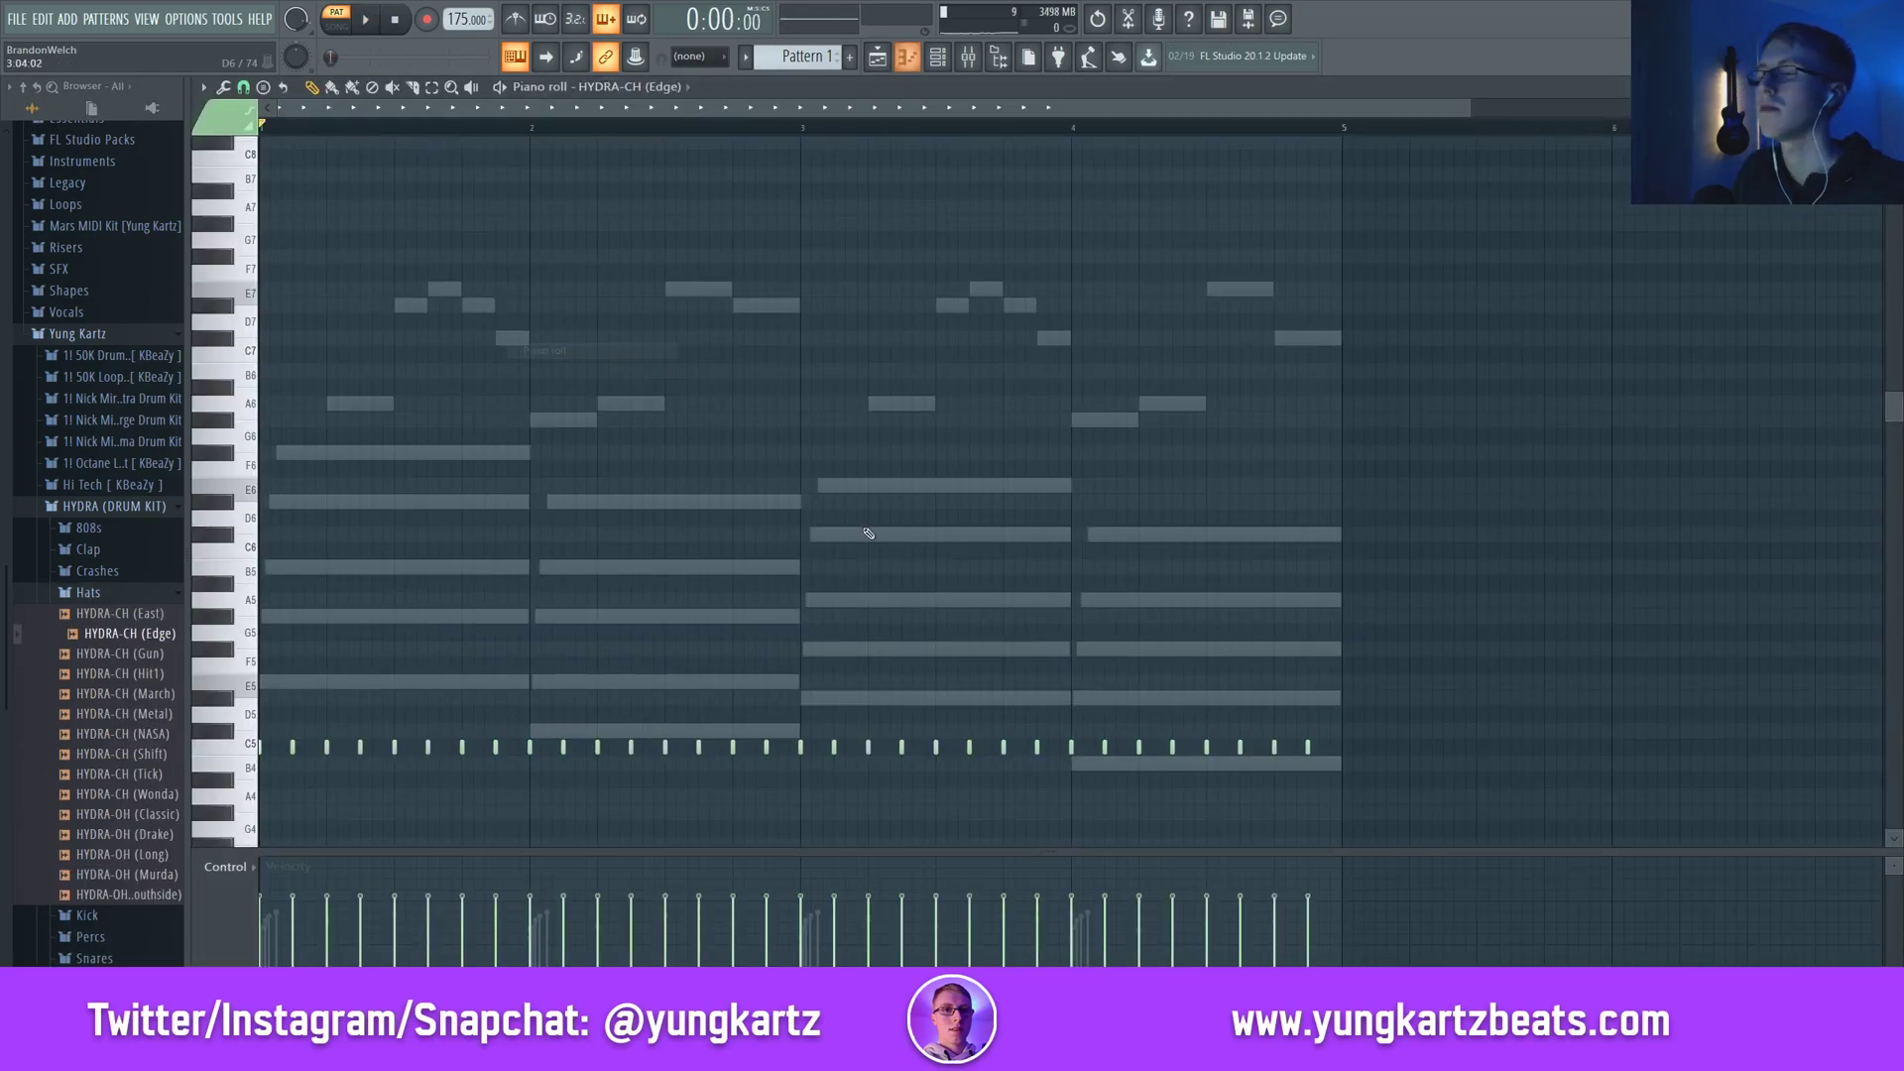
With a finer snap, add hat rolls at the start of bars 1 and 3 and step 5 of bars 2 and 4, deleting bar 2's last hit
scroll(924, 466, down, 4)
ctrl+scroll(406, 496, up, 3)
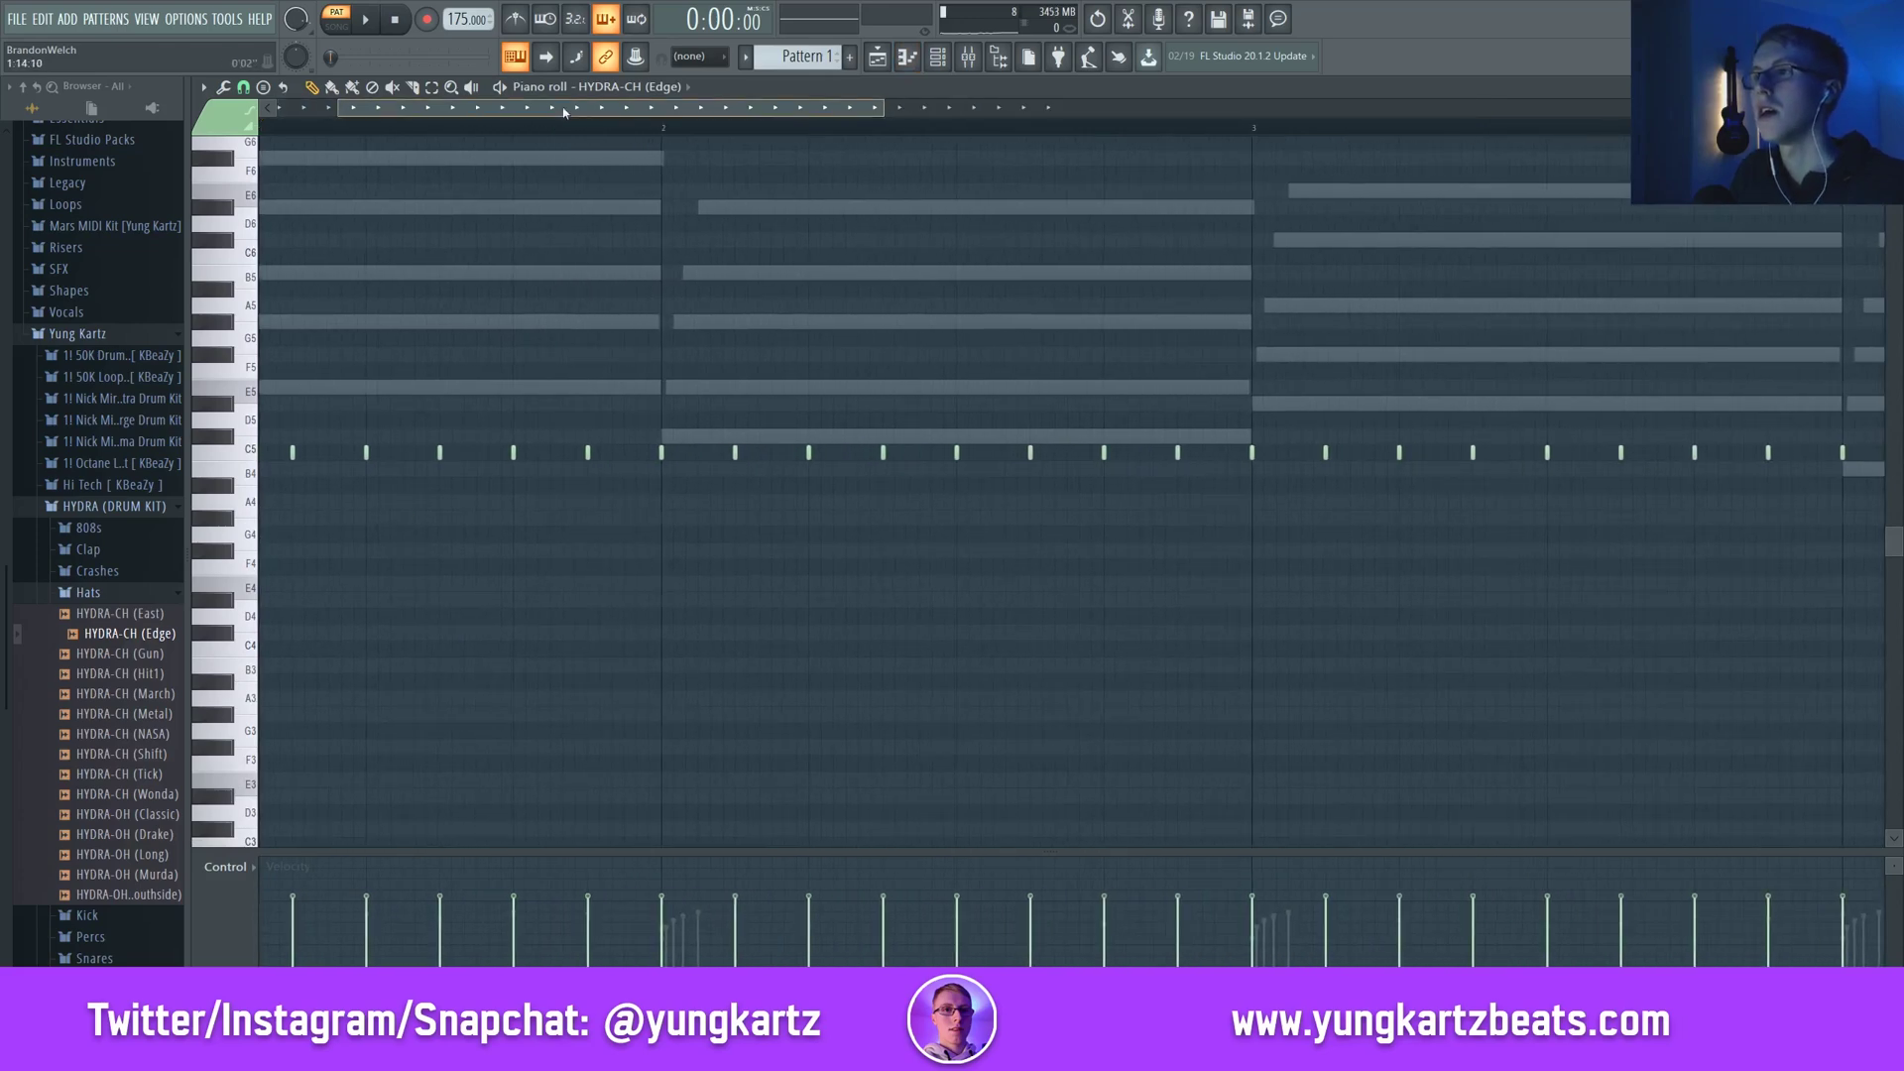
click(243, 86)
click(288, 243)
drag(304, 459, 442, 453)
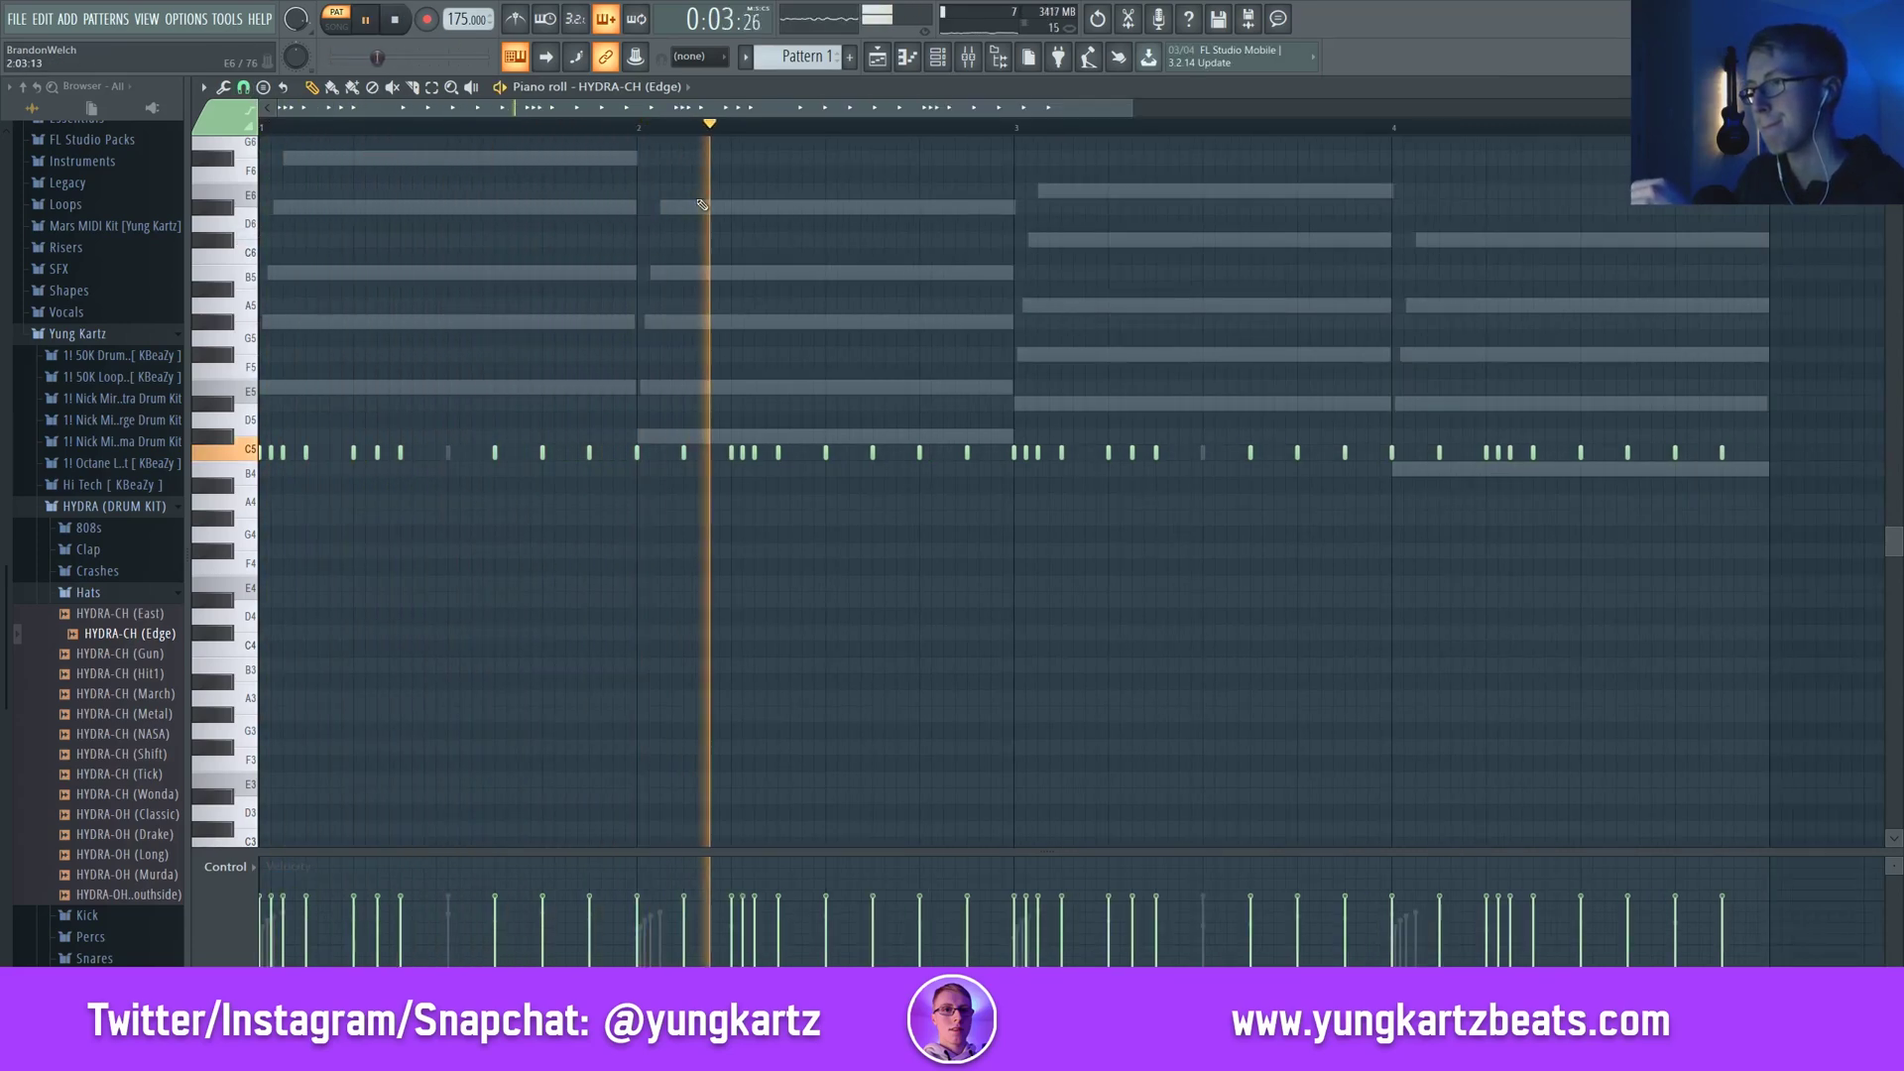
right_click(967, 453)
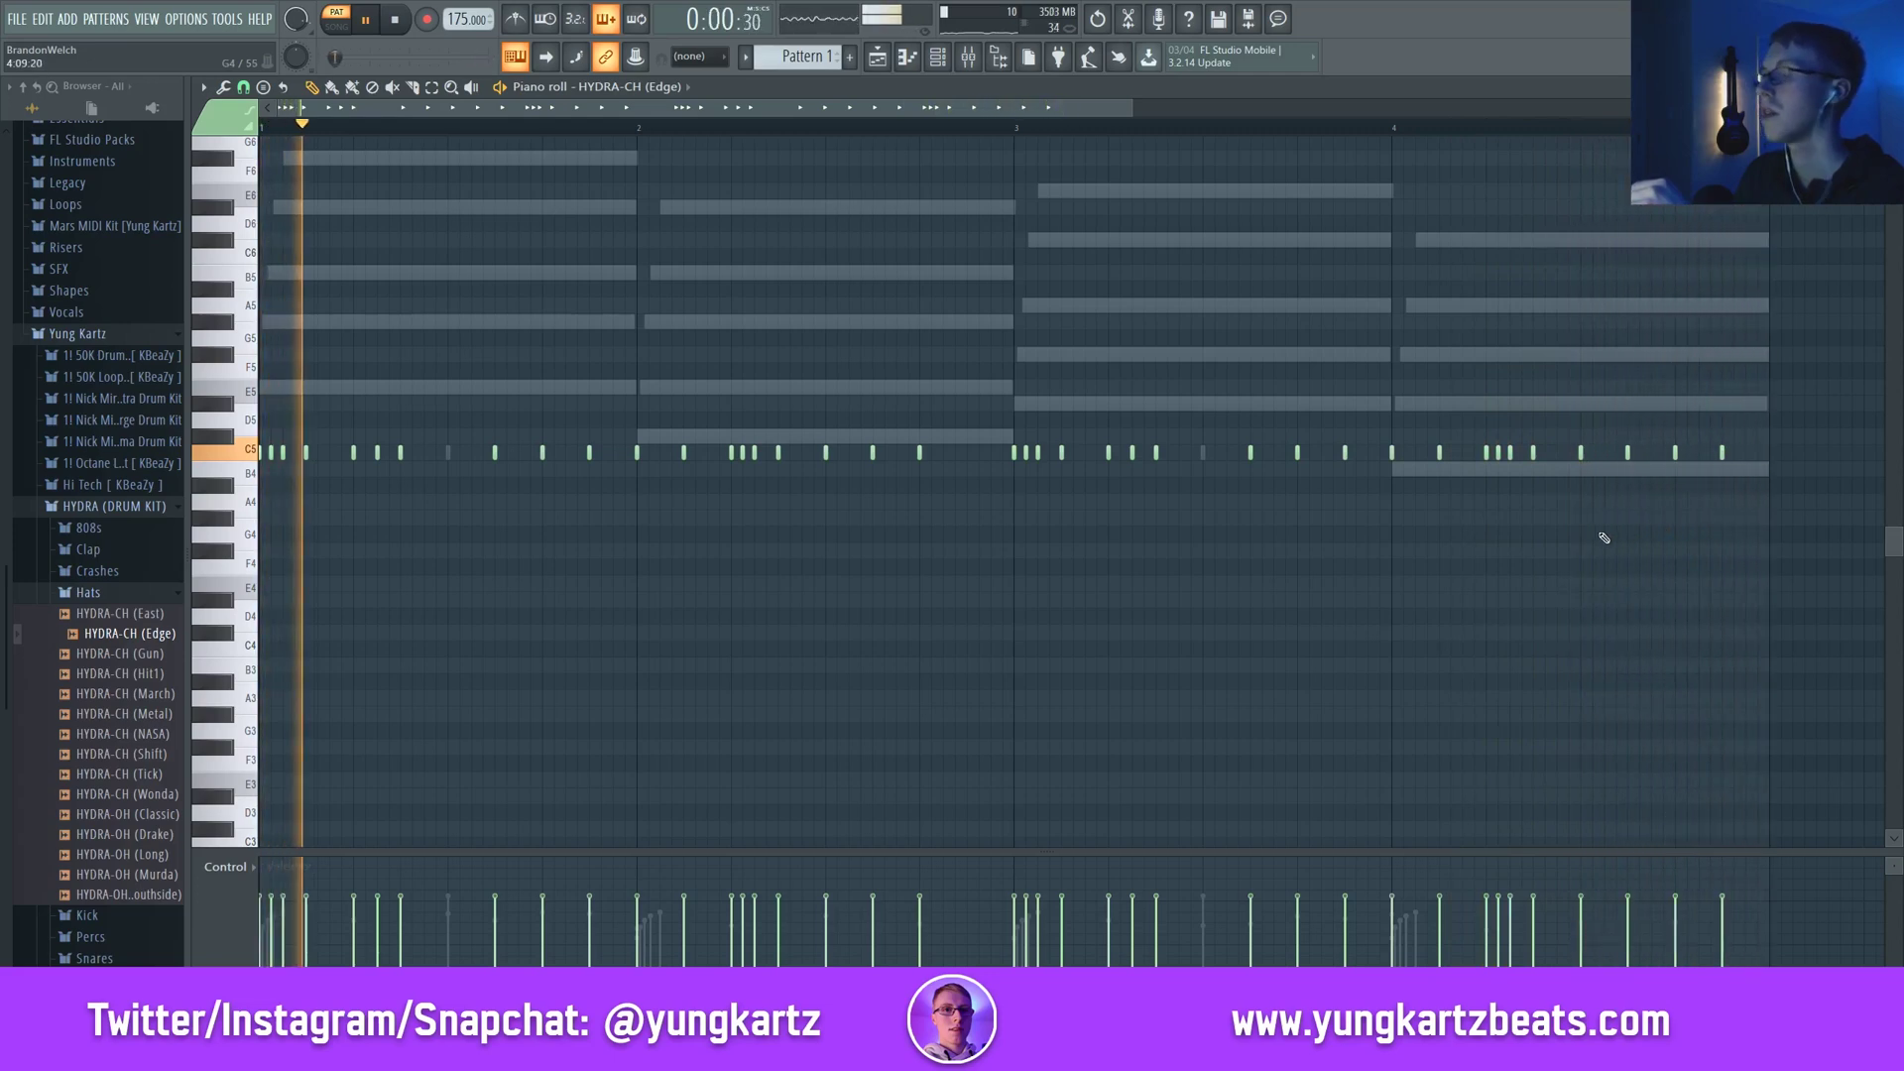
key(space)
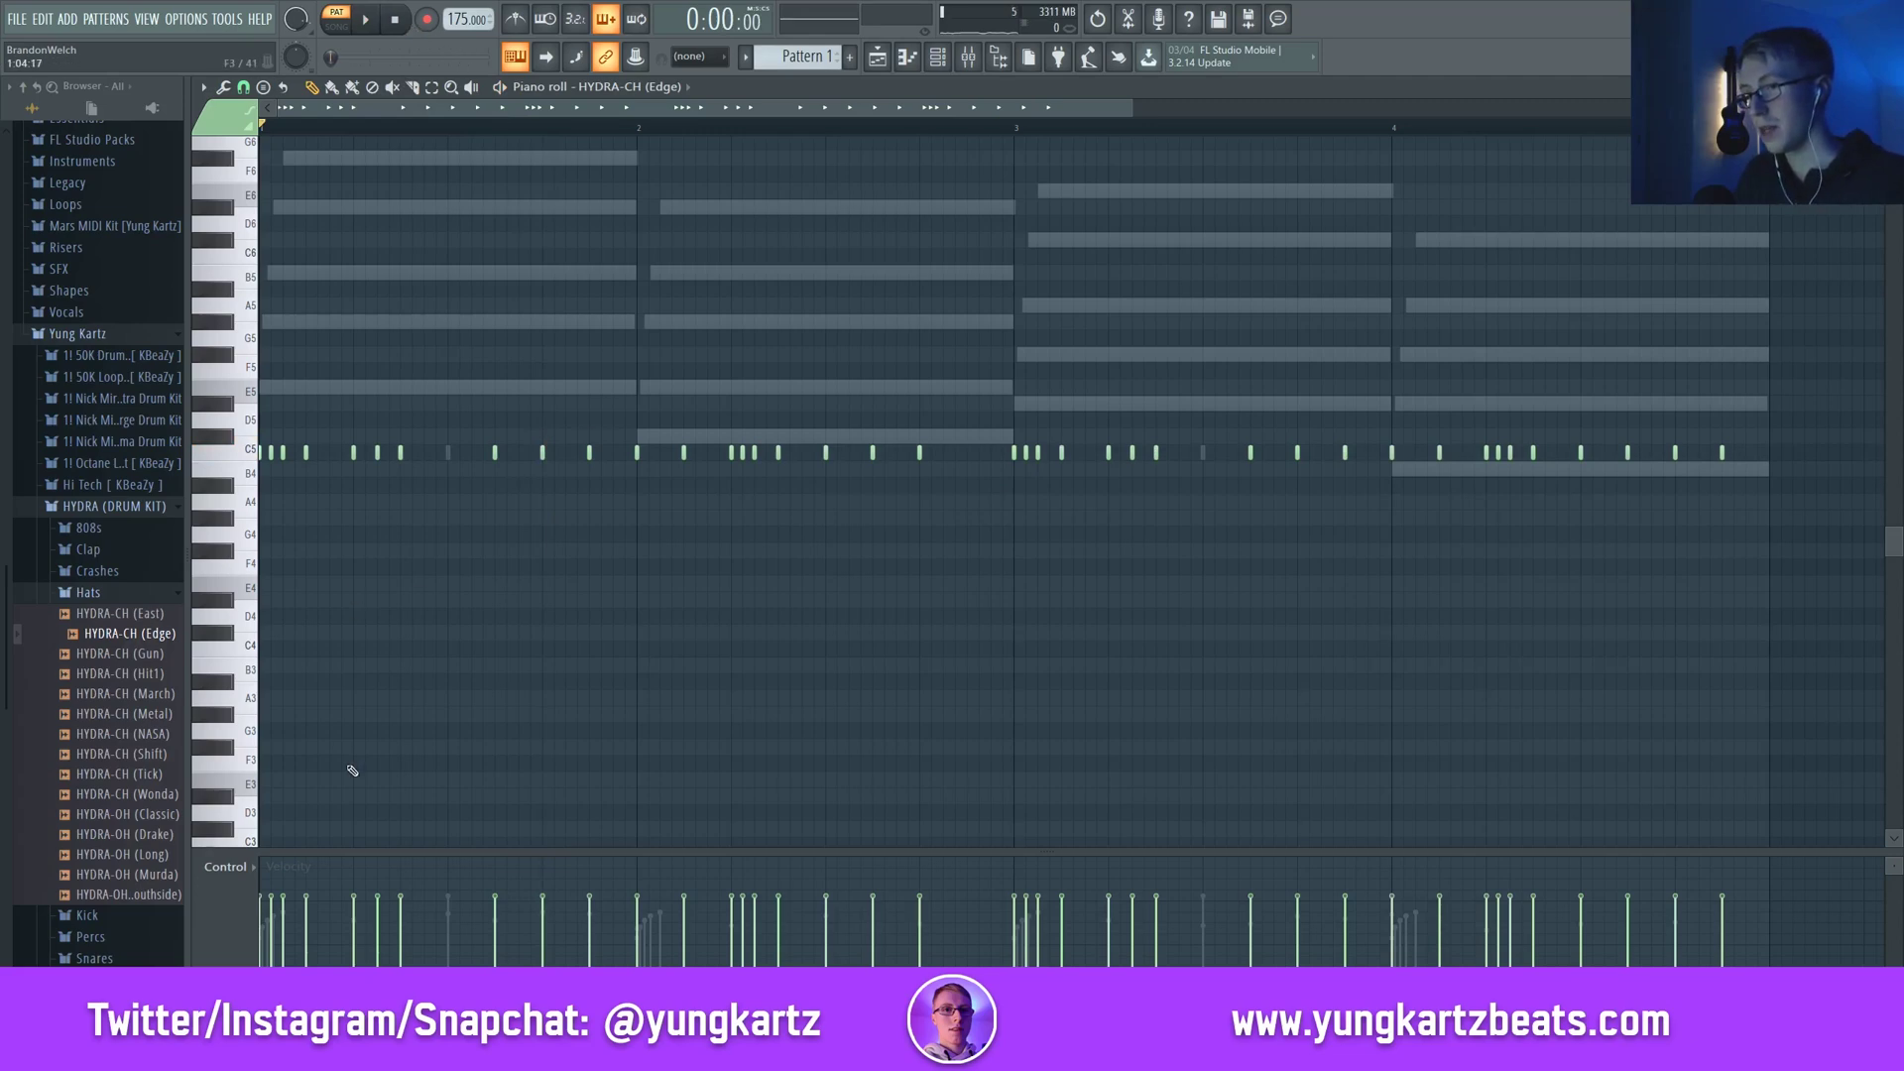
Randomize only the levels of the HYDRA-CH (Edge) notes with velocity at -19%, and play the pattern
key(alt+r)
drag(865, 255, 868, 267)
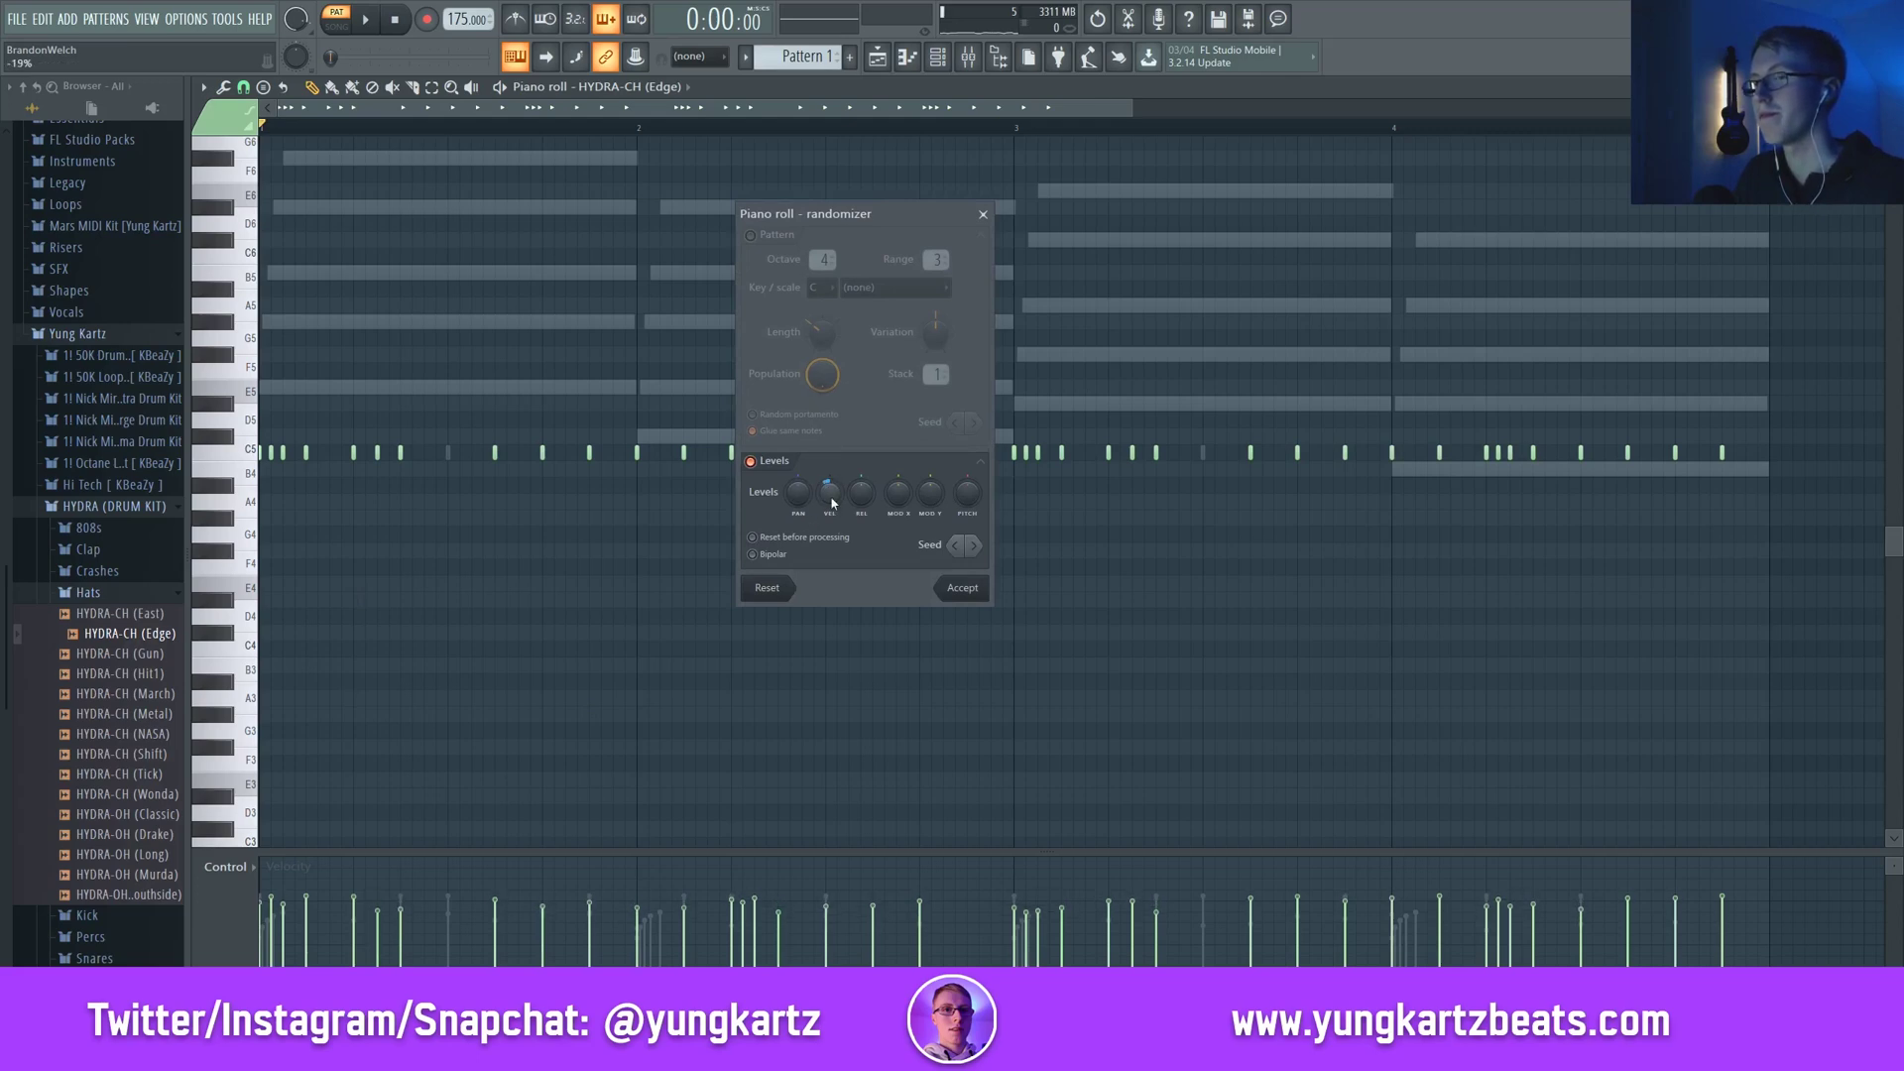
click(965, 589)
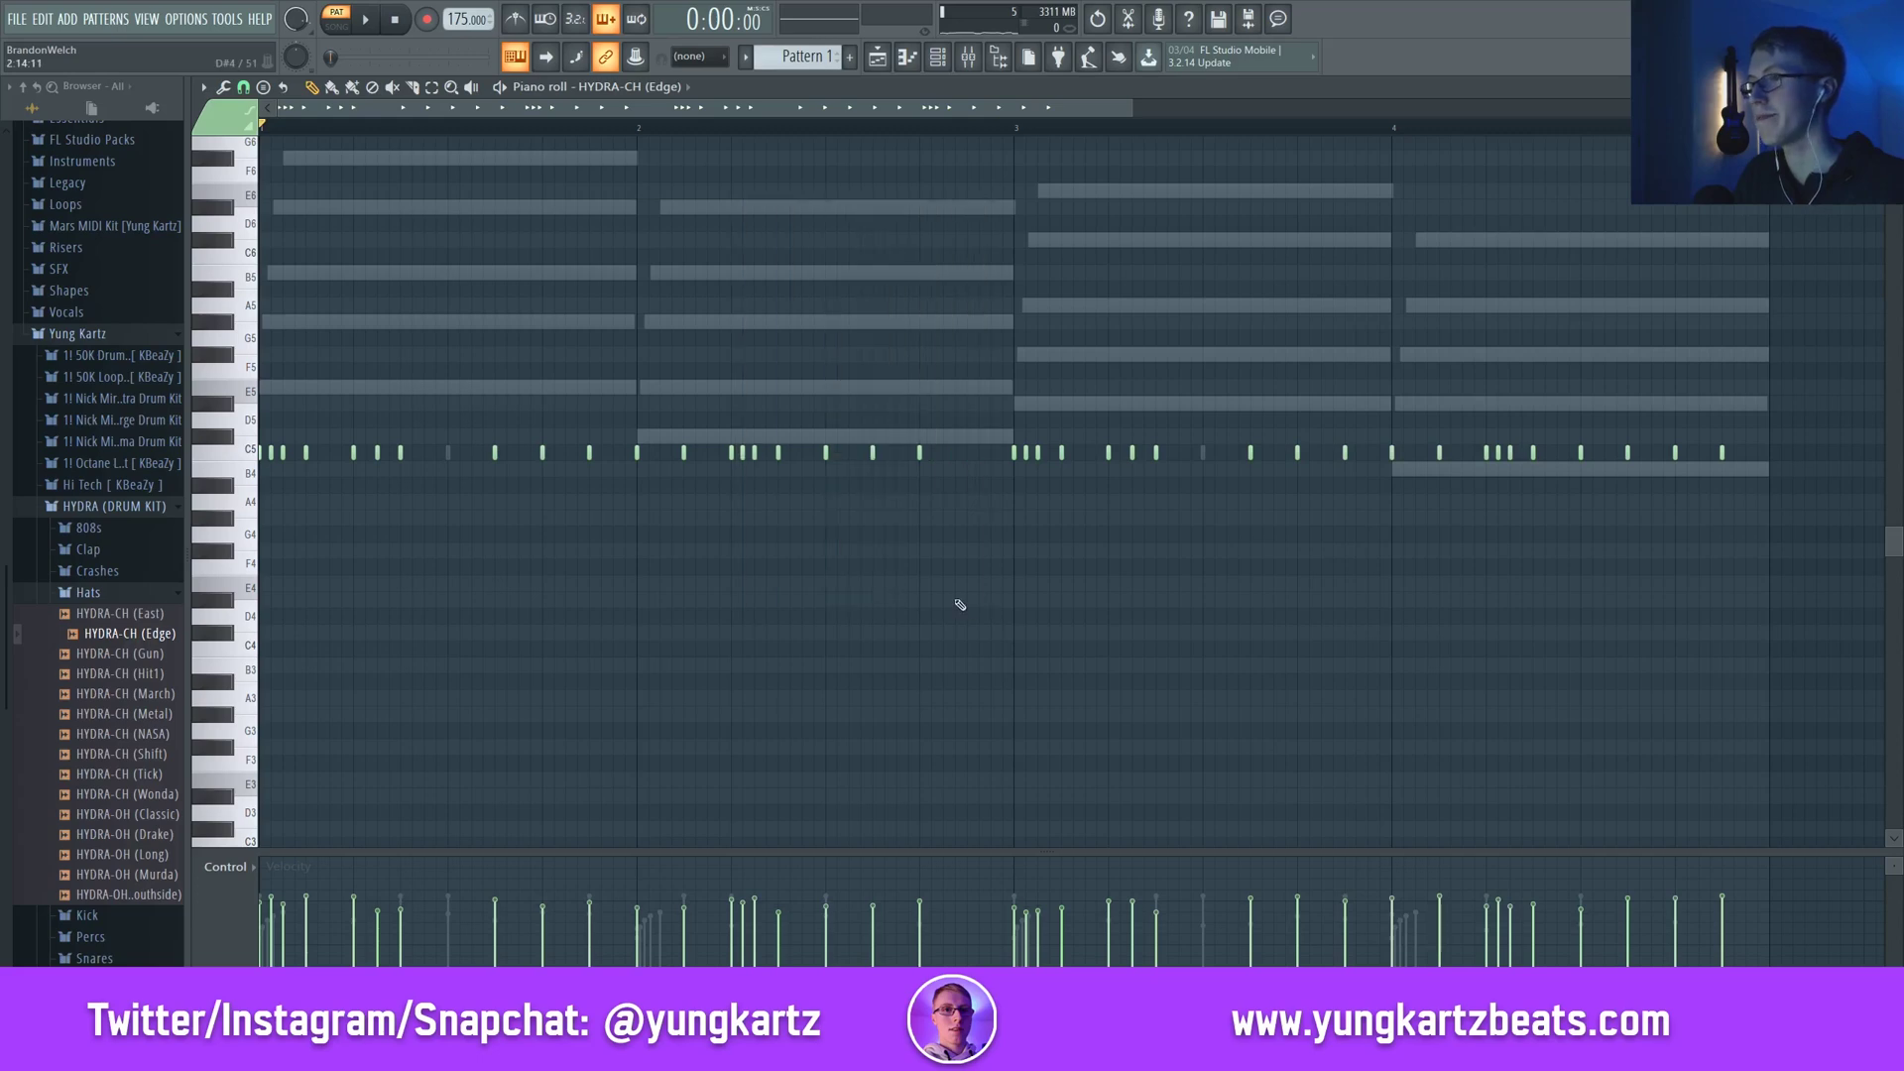
click(385, 20)
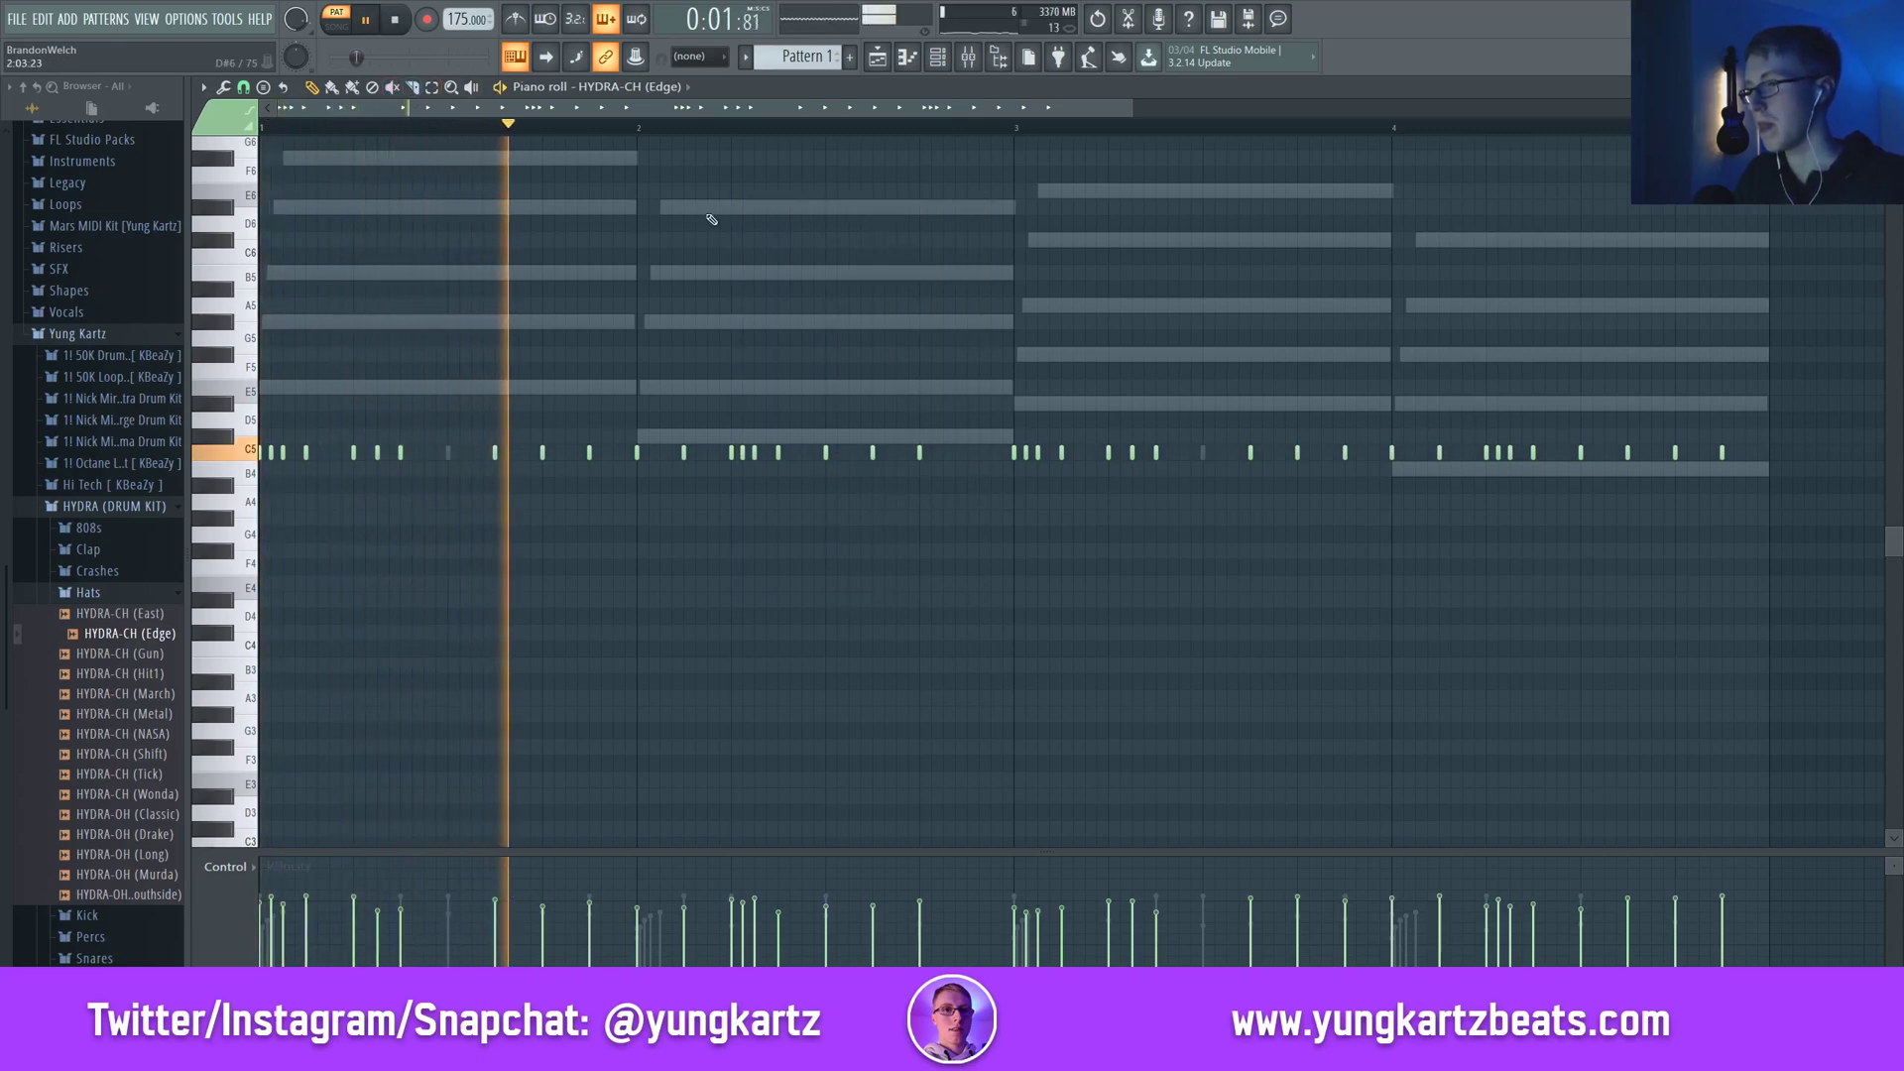
key(ctrl+a)
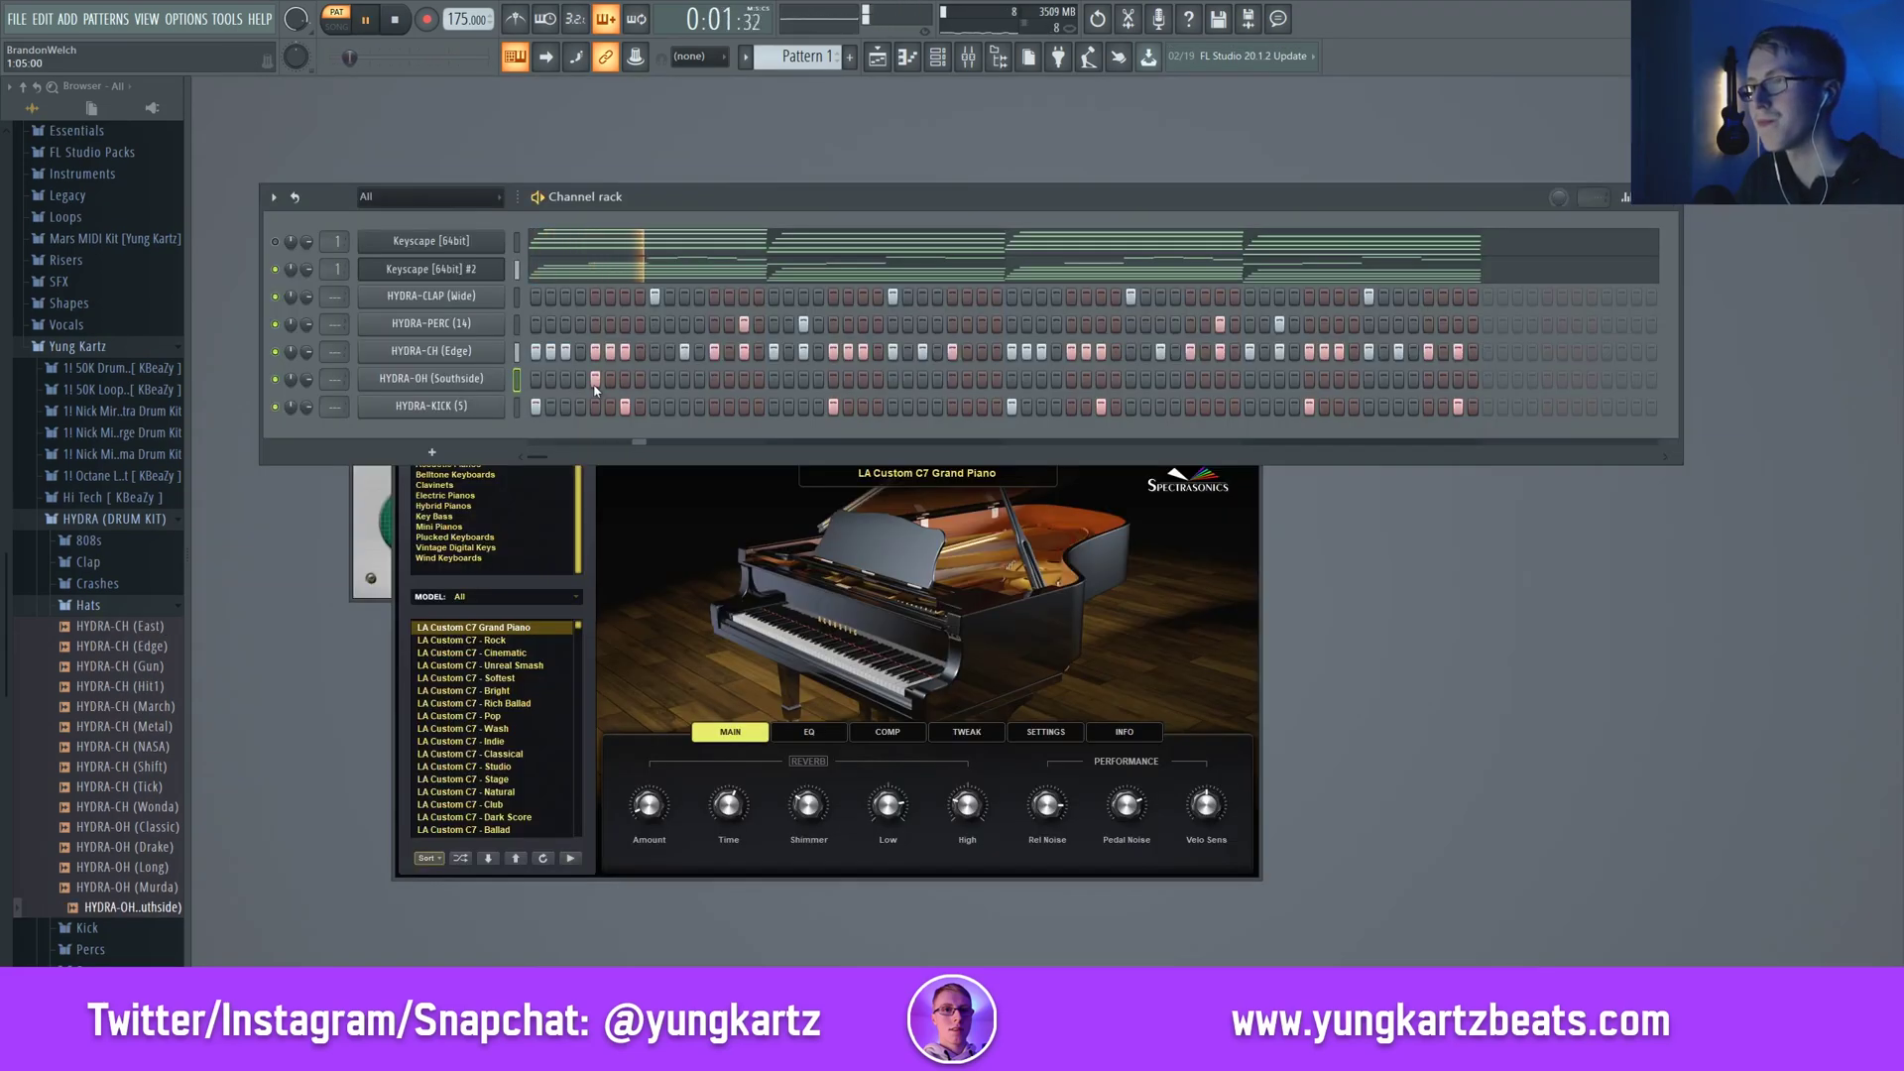
Add HYDRA-OH (Southside) hits on step 13 of all four bars and step 5 of bars 2 to 4, then stop playback
click(714, 379)
click(833, 379)
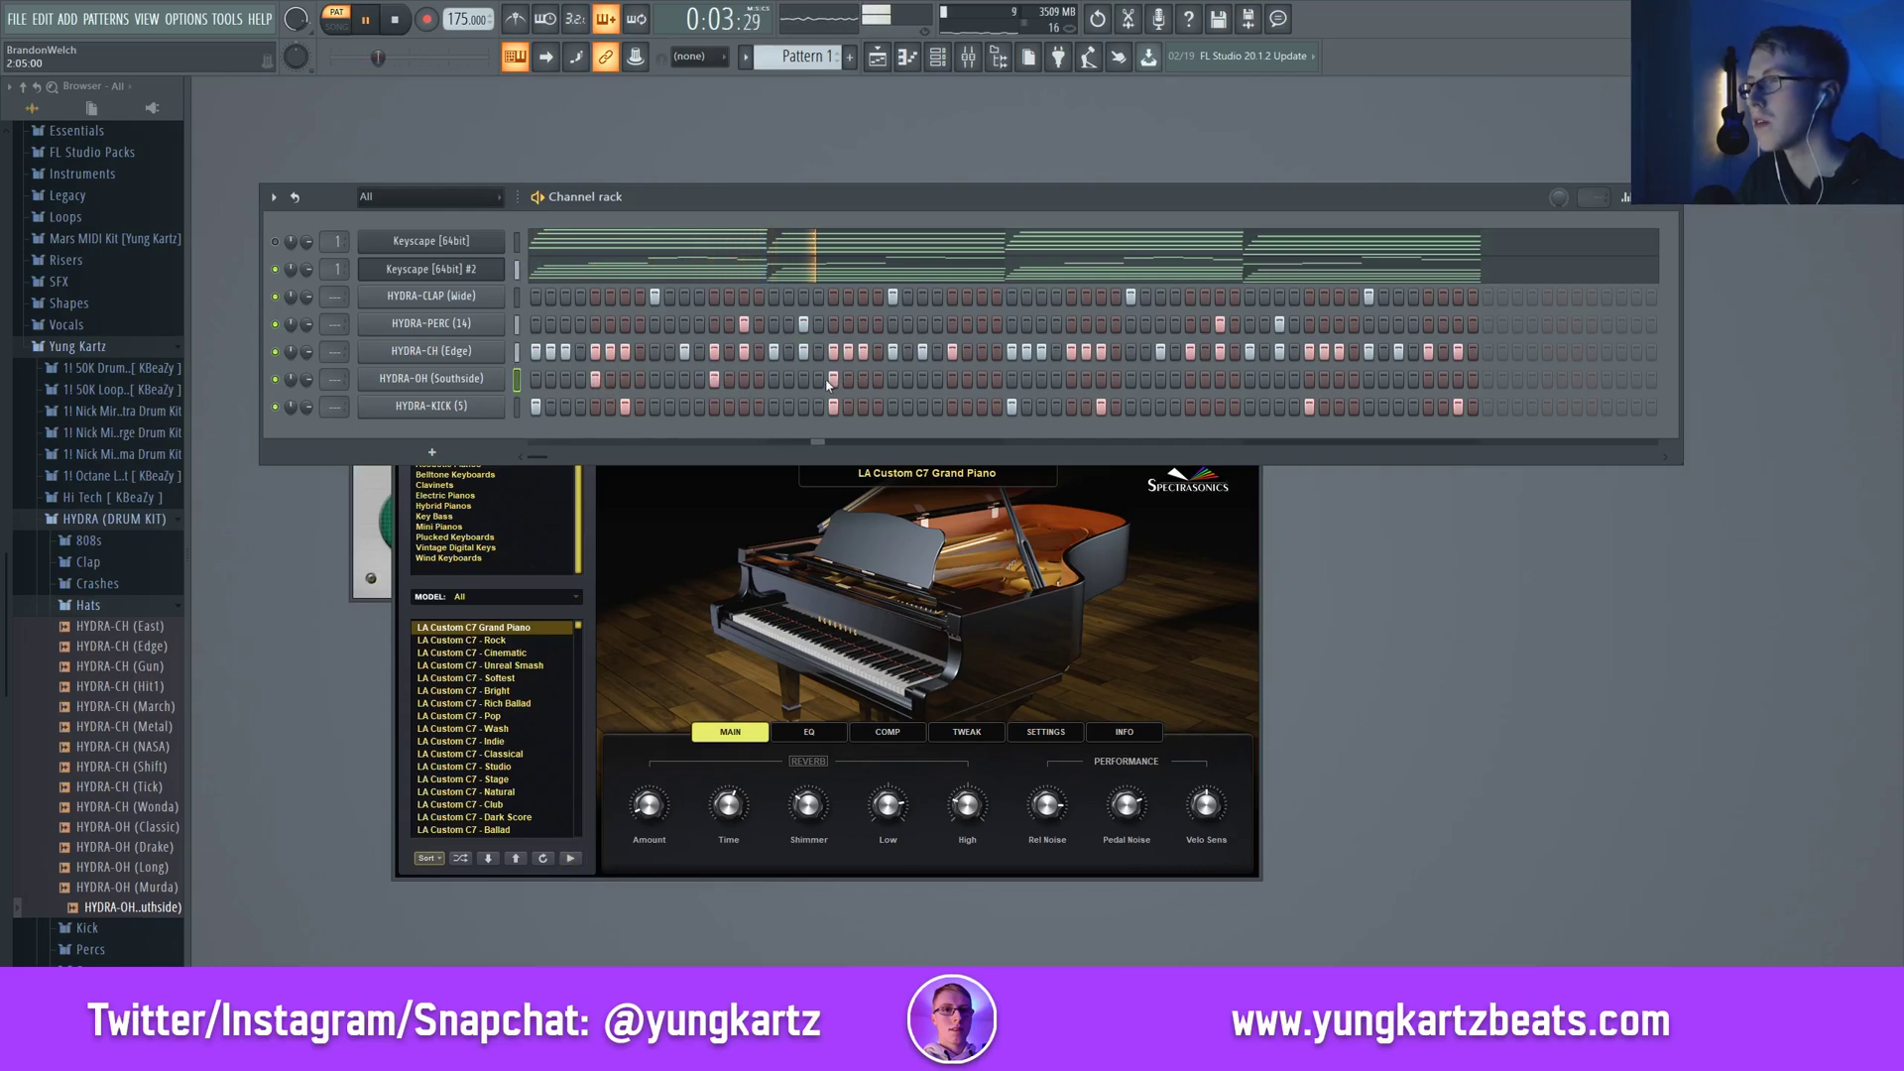
click(953, 379)
click(1071, 378)
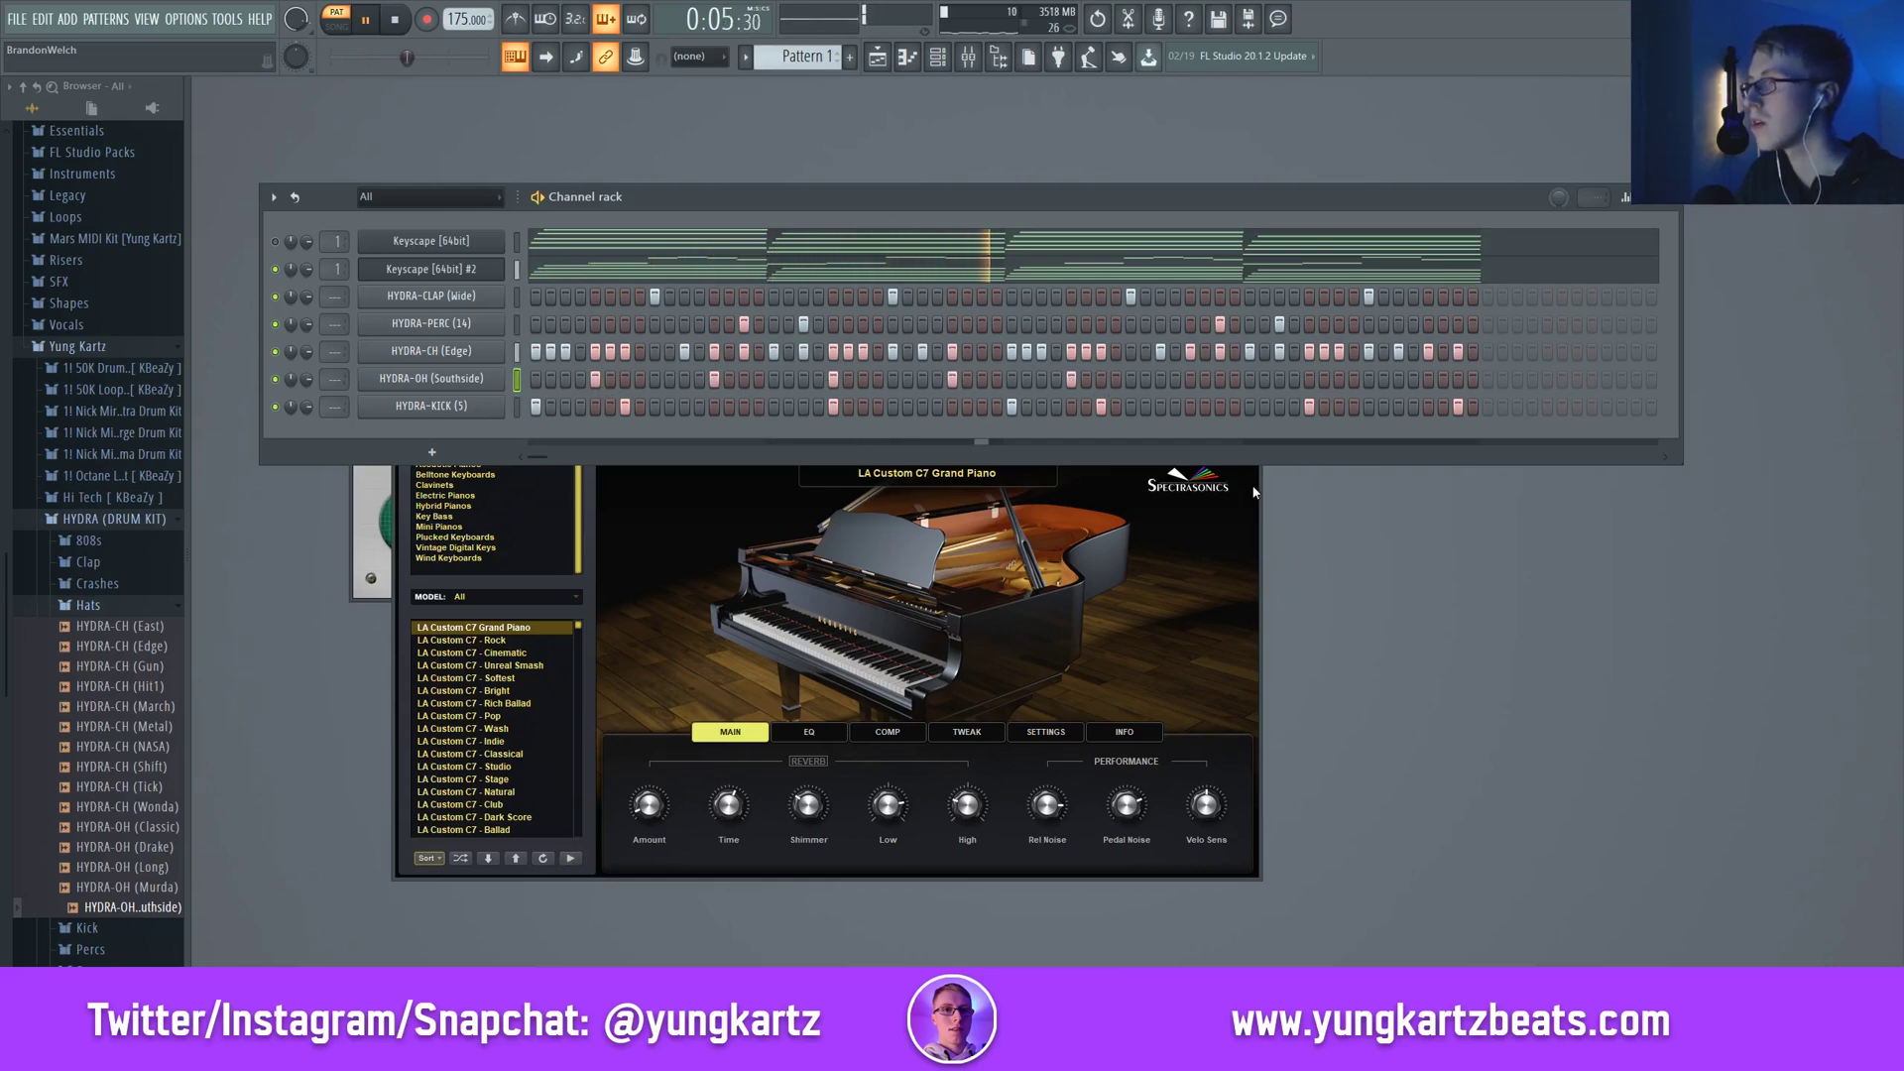
click(1190, 379)
click(1309, 379)
click(1428, 380)
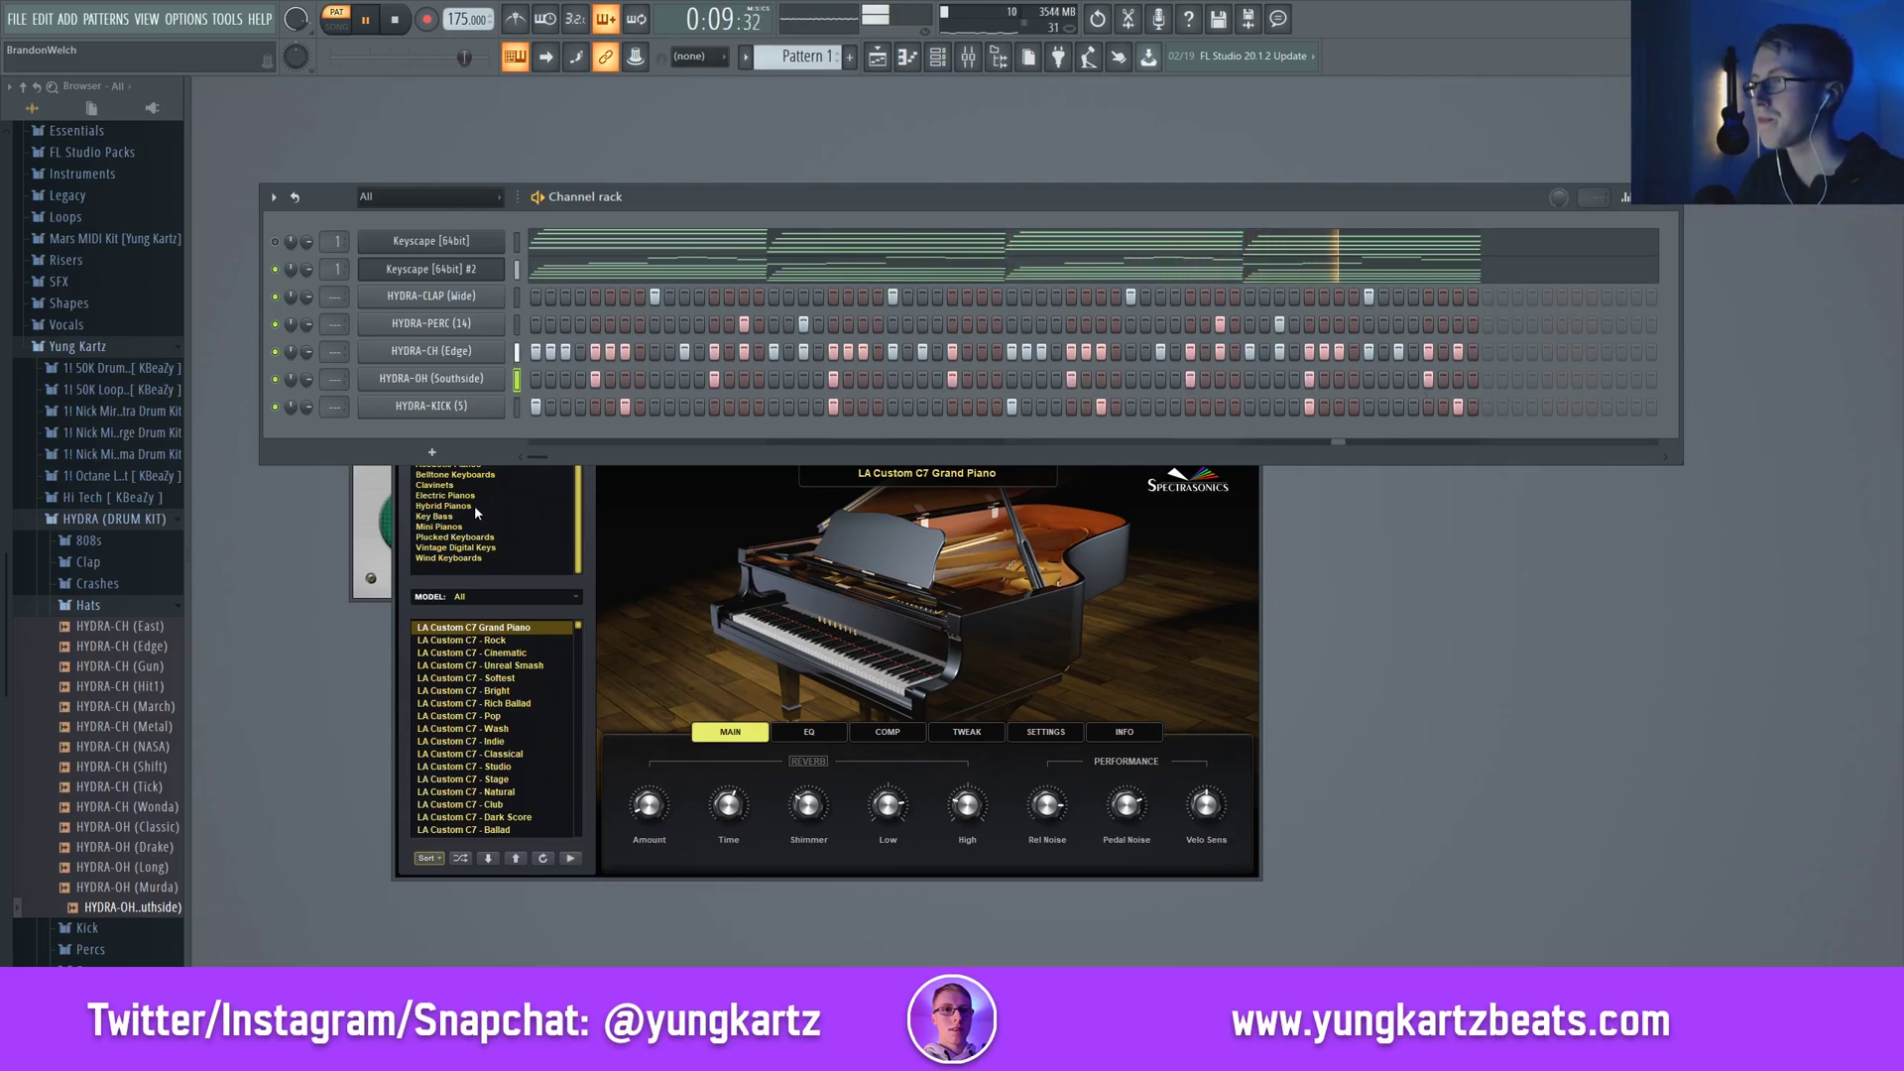
key(space)
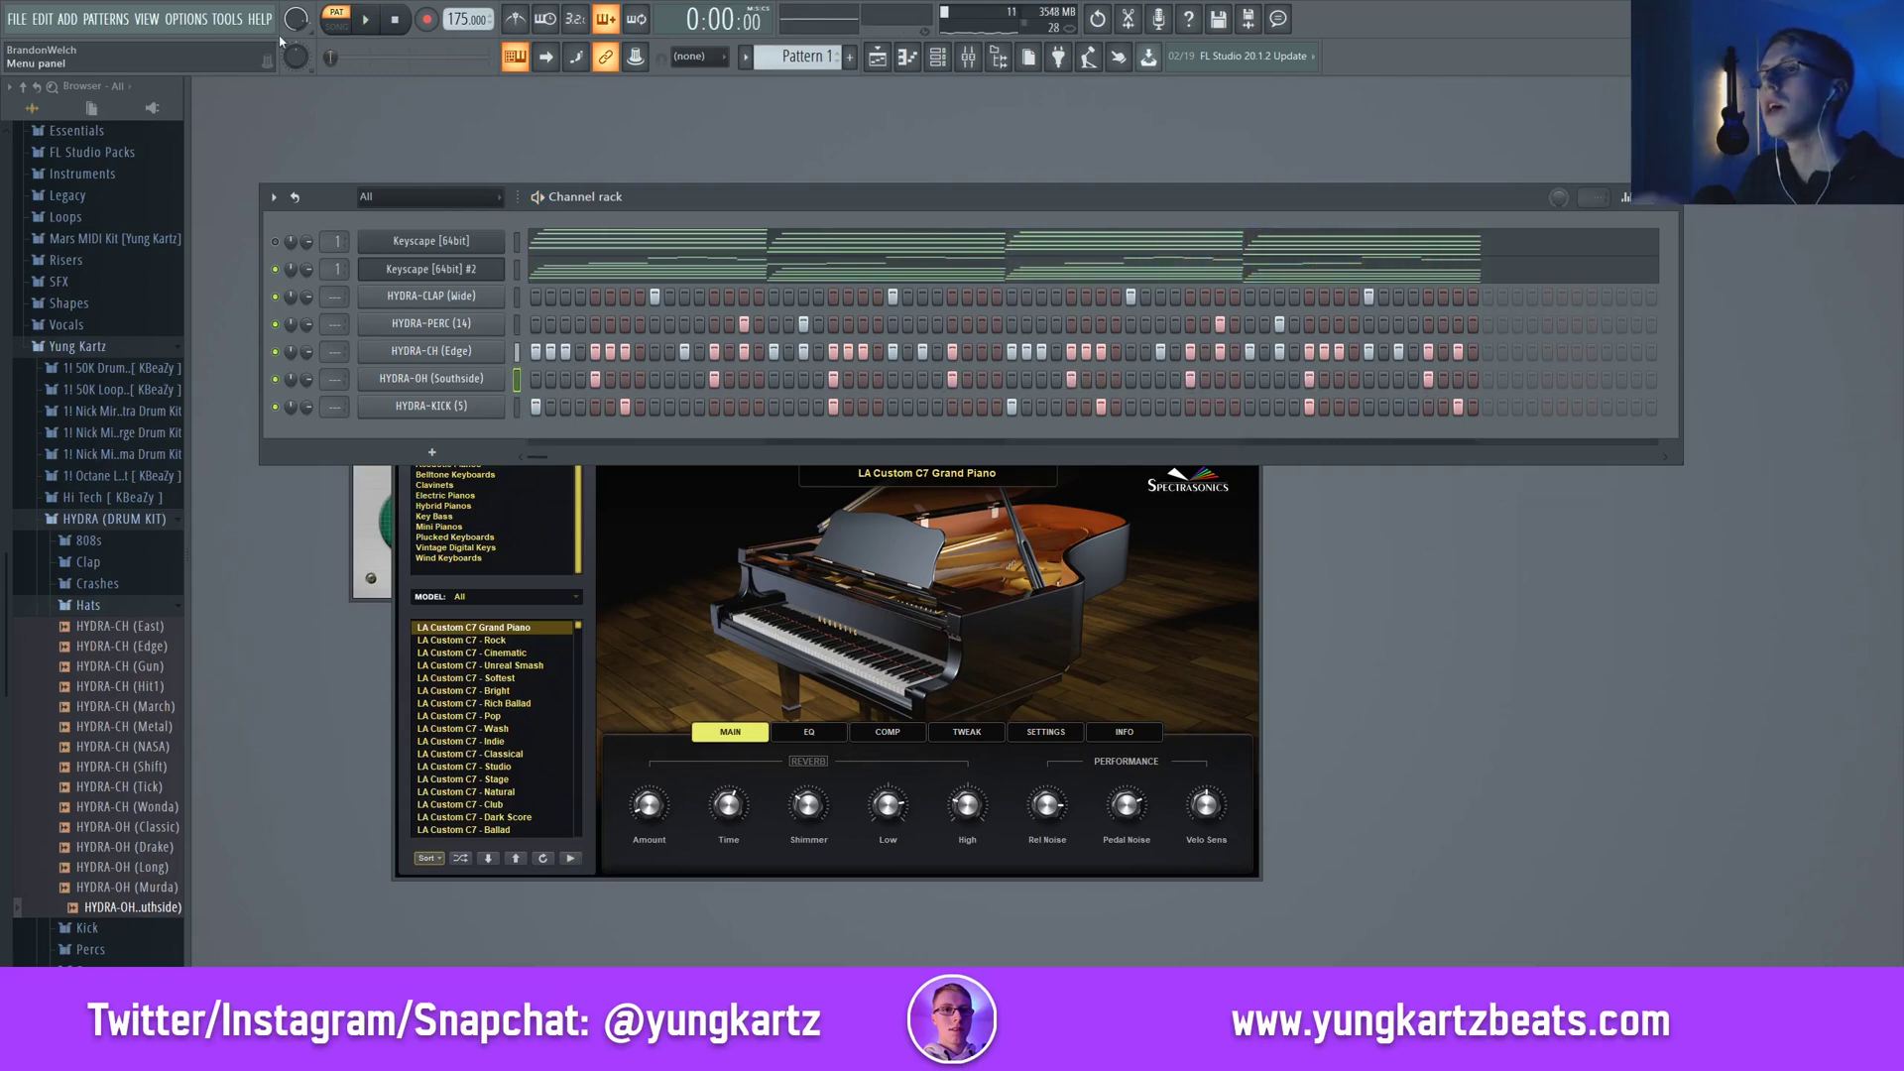
Add the ElectraX synth from the installed VST generators as a new channel and open its patch browser
click(152, 107)
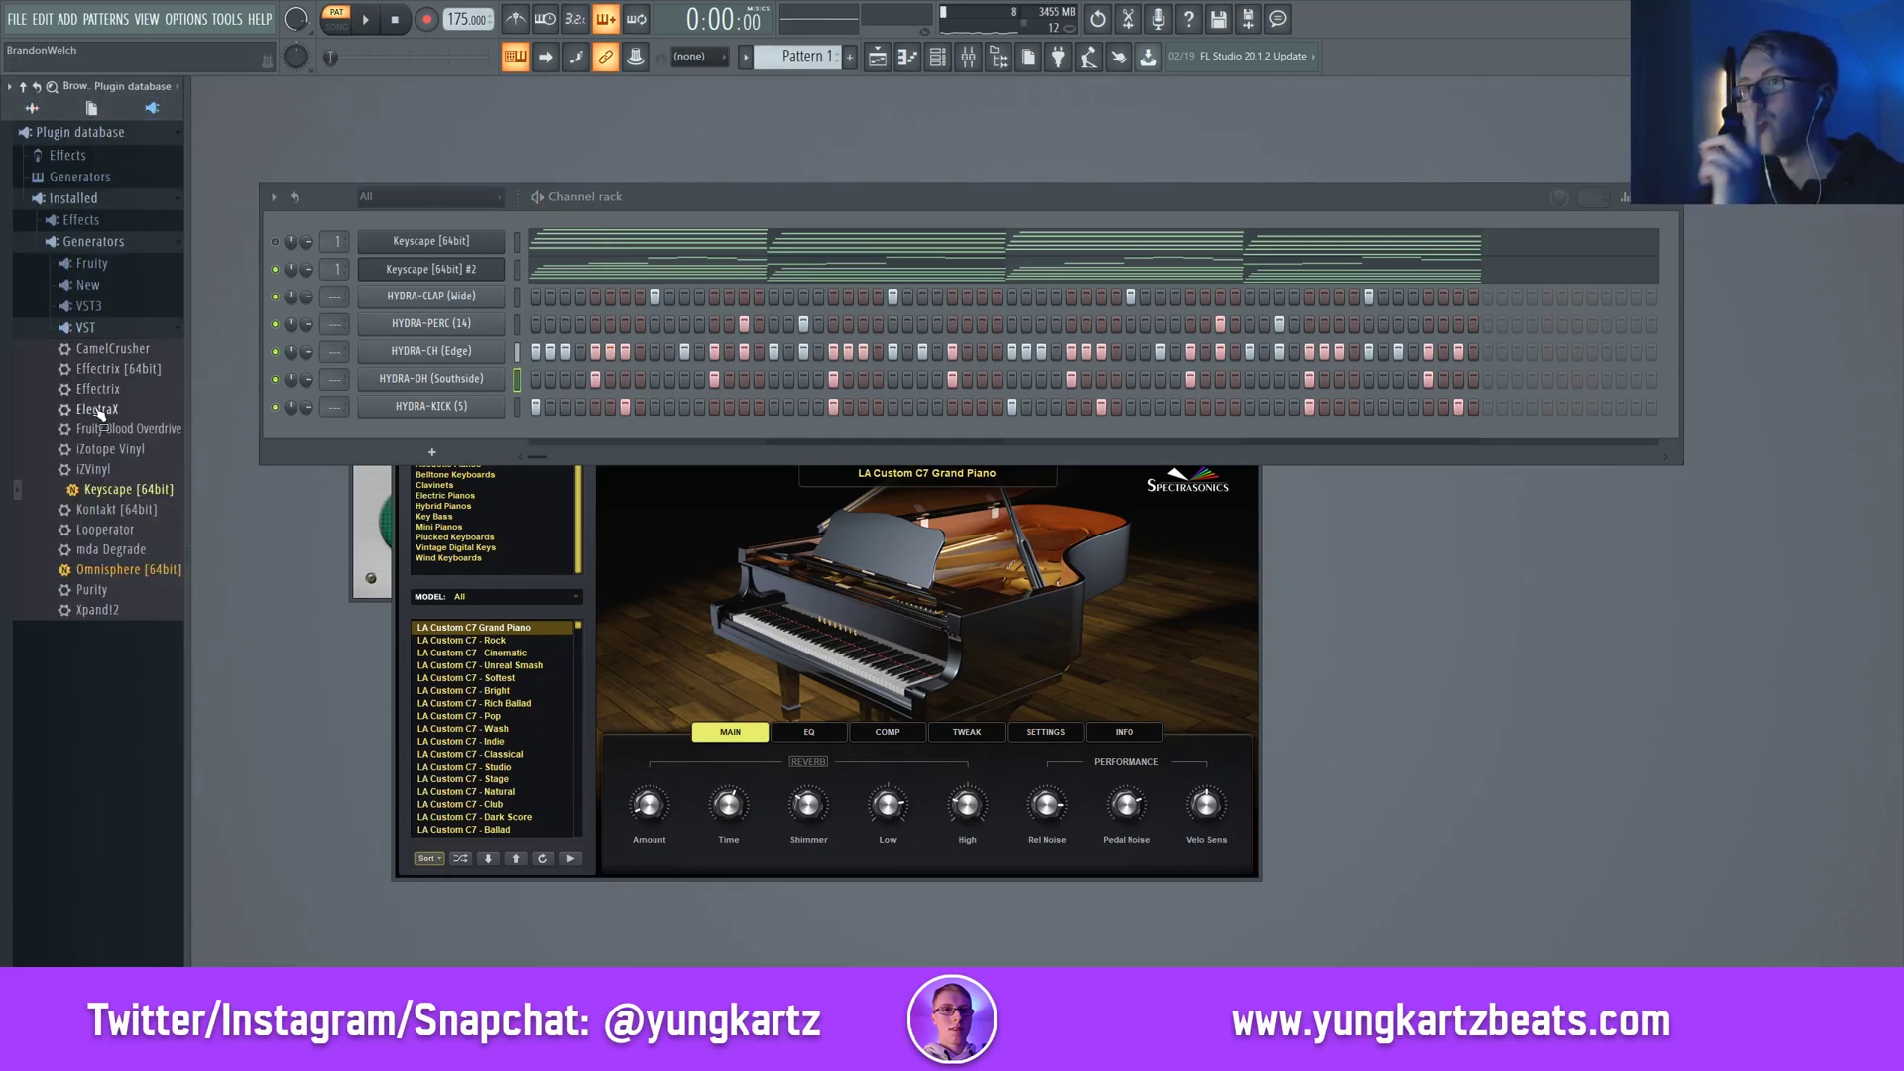
drag(99, 415, 437, 446)
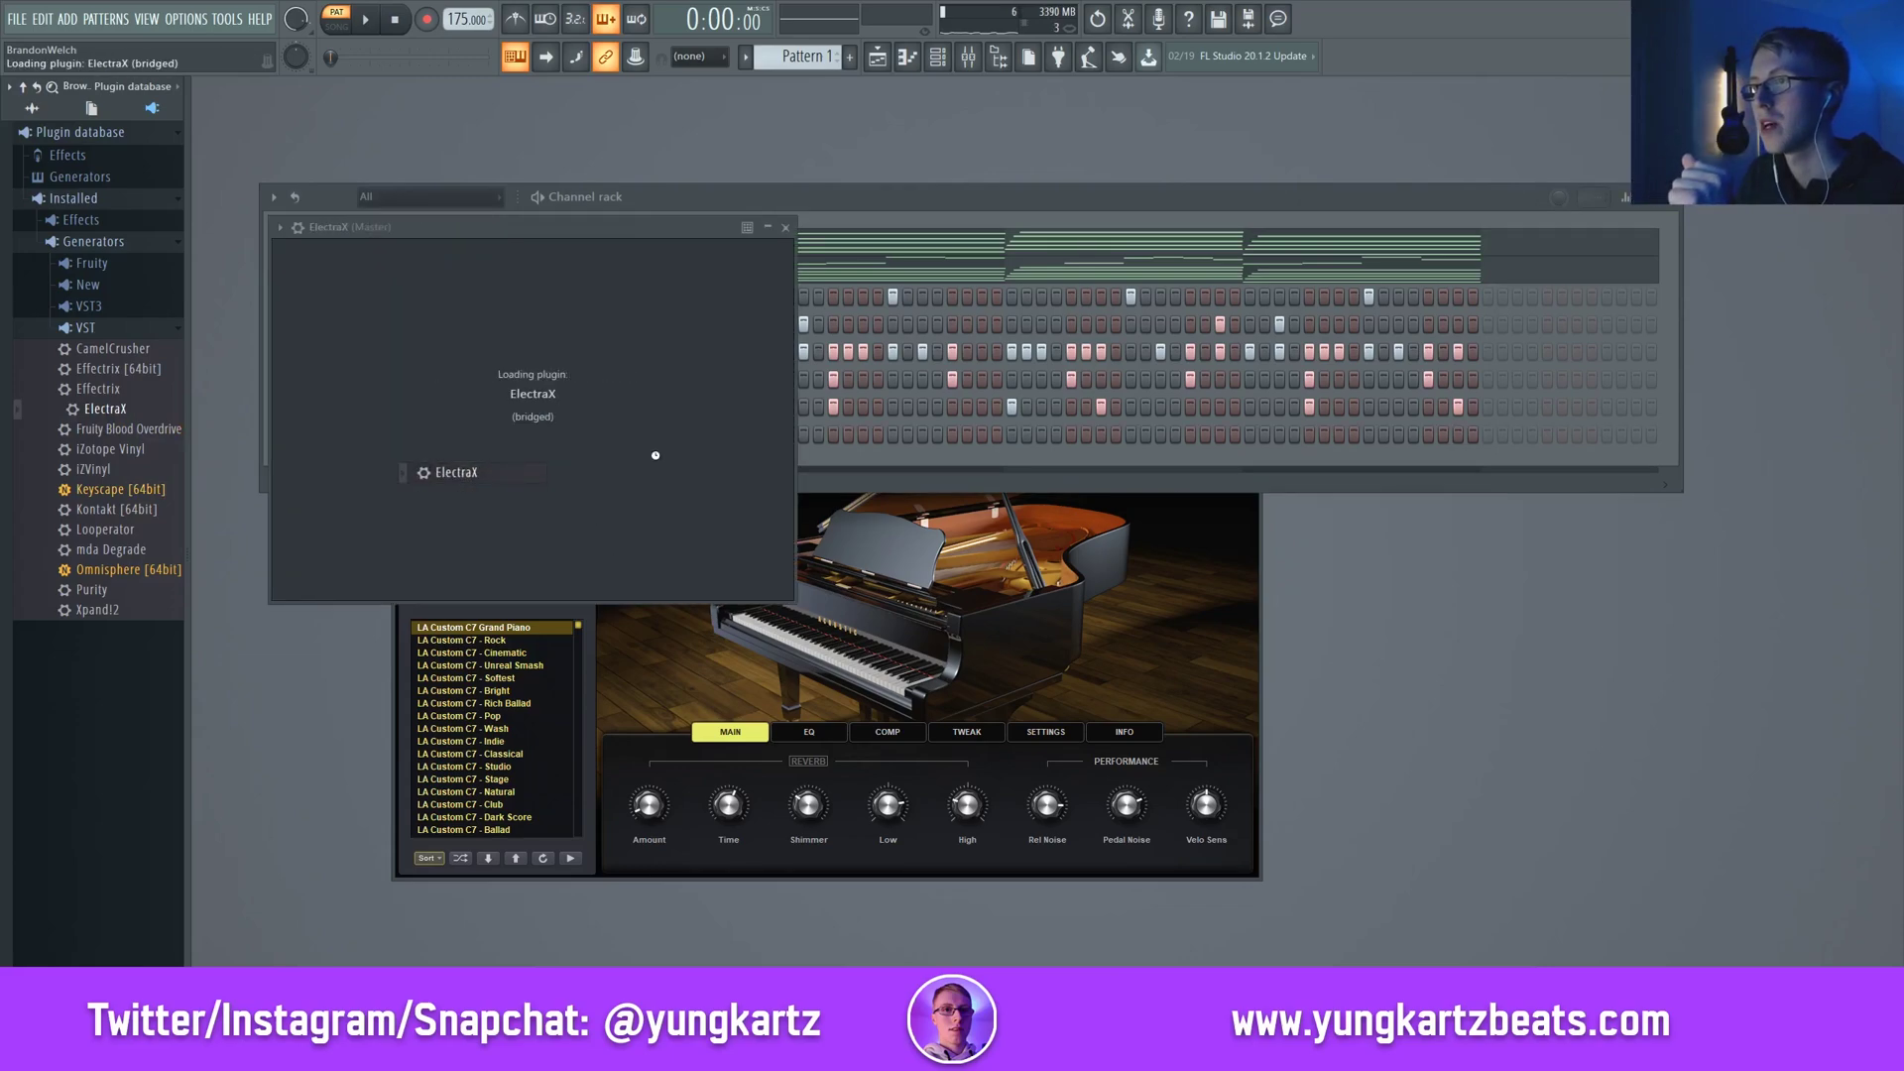
click(494, 266)
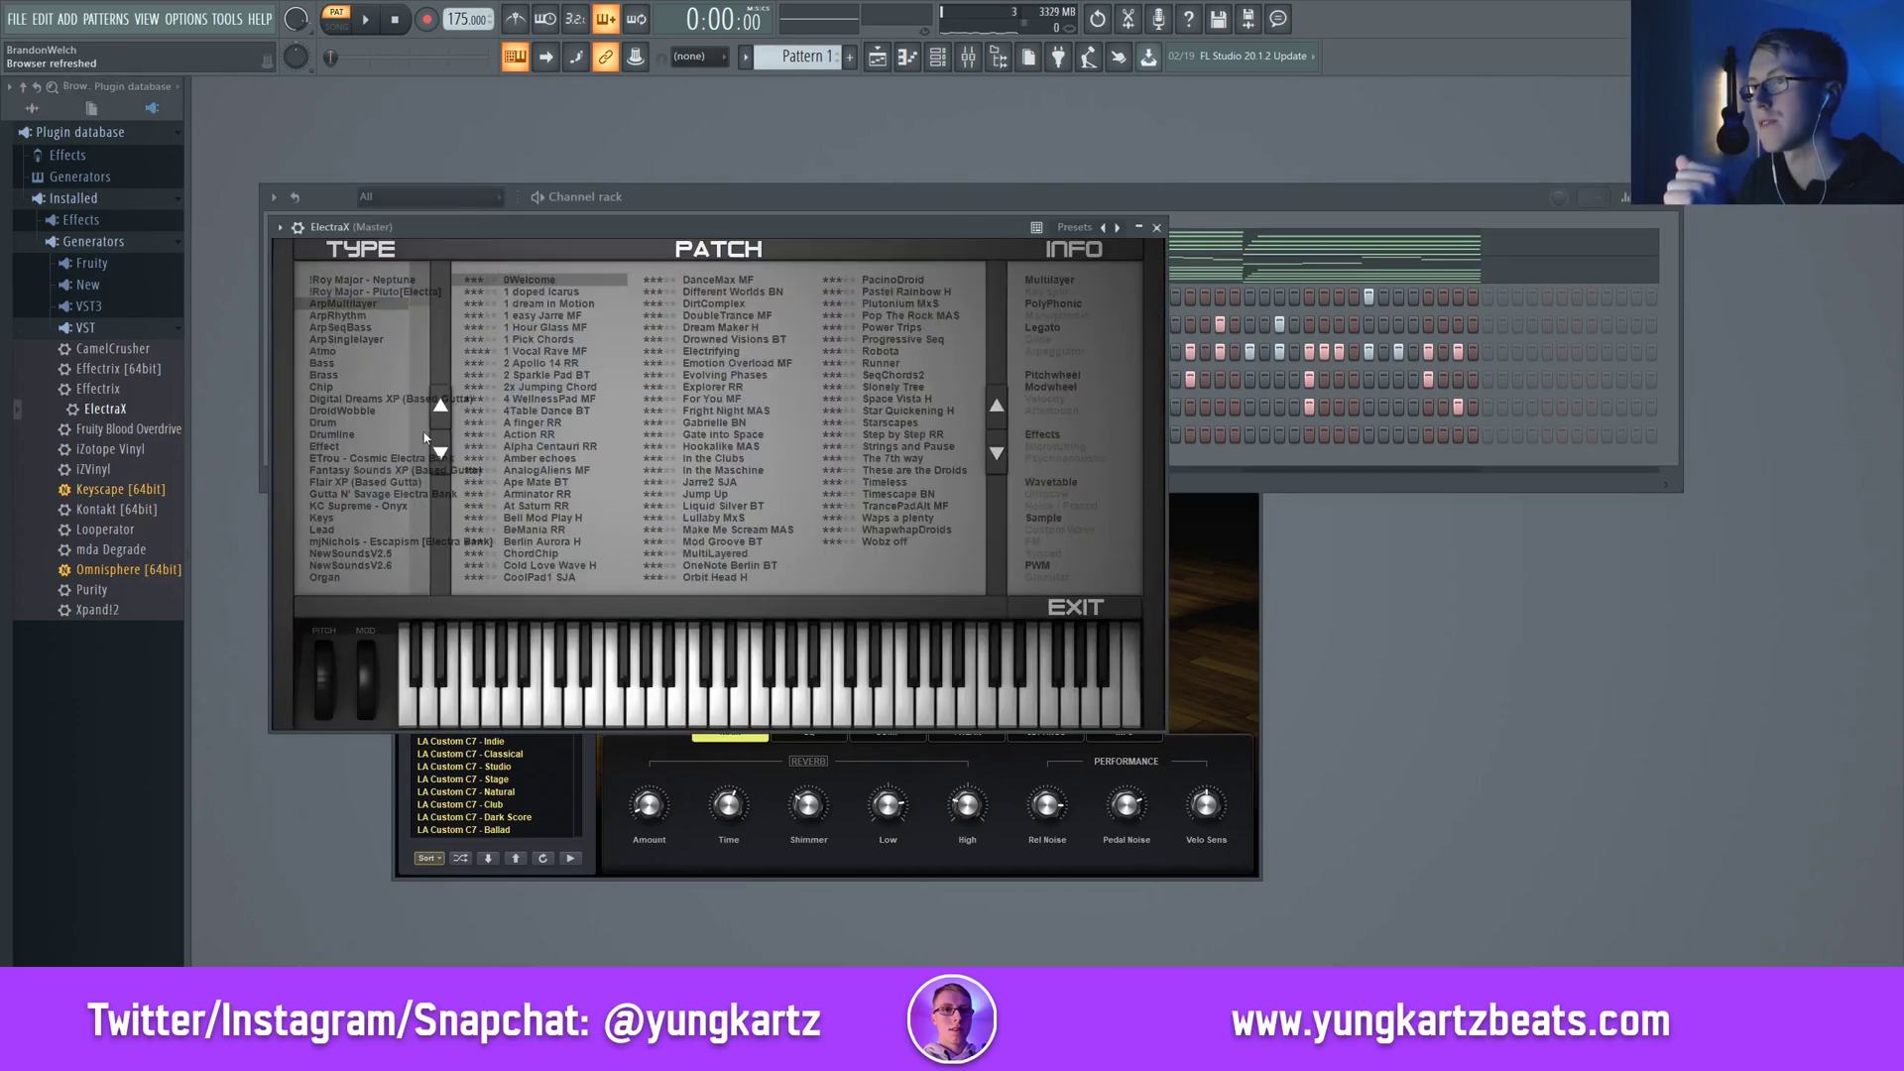
Load the "ba clean" bass patch from Savage Electra Bank Volume 2 in ElectraX
click(440, 454)
click(441, 453)
click(441, 453)
click(441, 453)
click(440, 453)
click(440, 453)
click(440, 453)
click(440, 453)
click(440, 453)
click(440, 454)
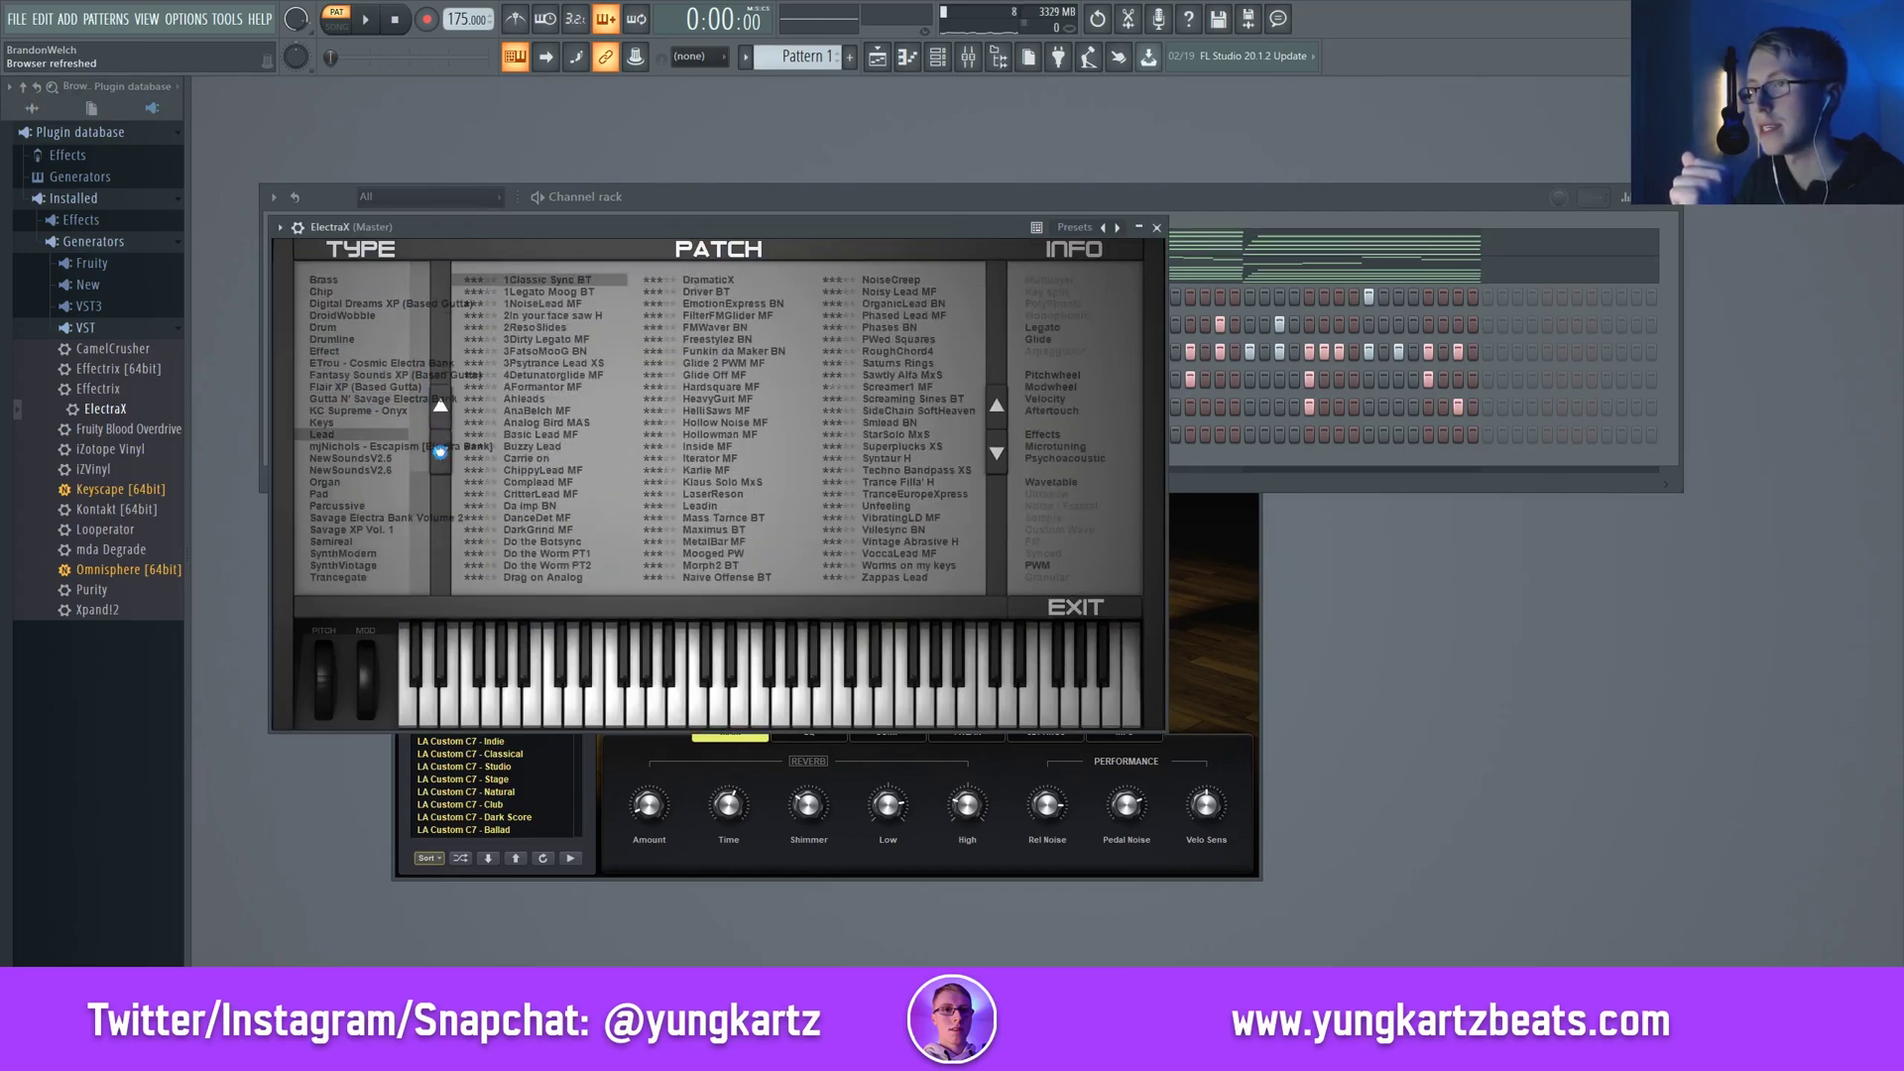
click(441, 453)
click(440, 453)
click(369, 507)
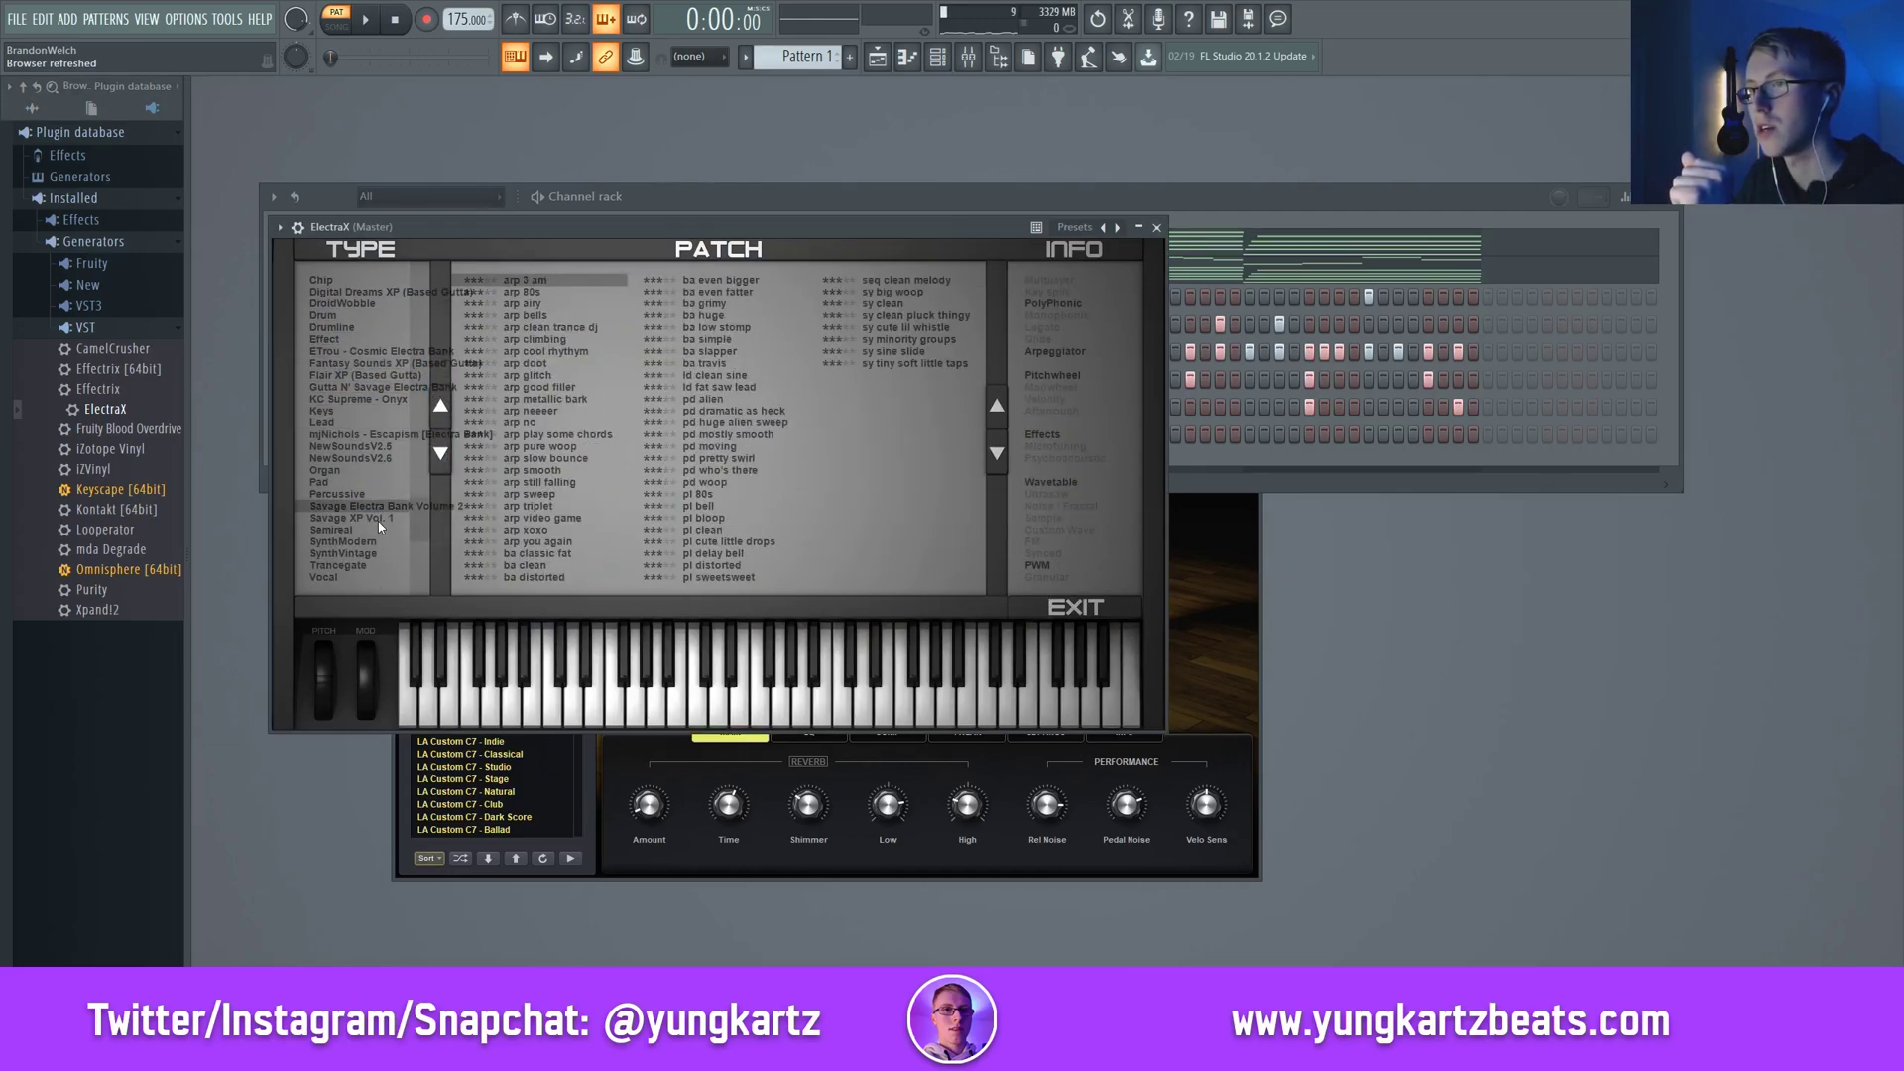
click(377, 517)
click(377, 508)
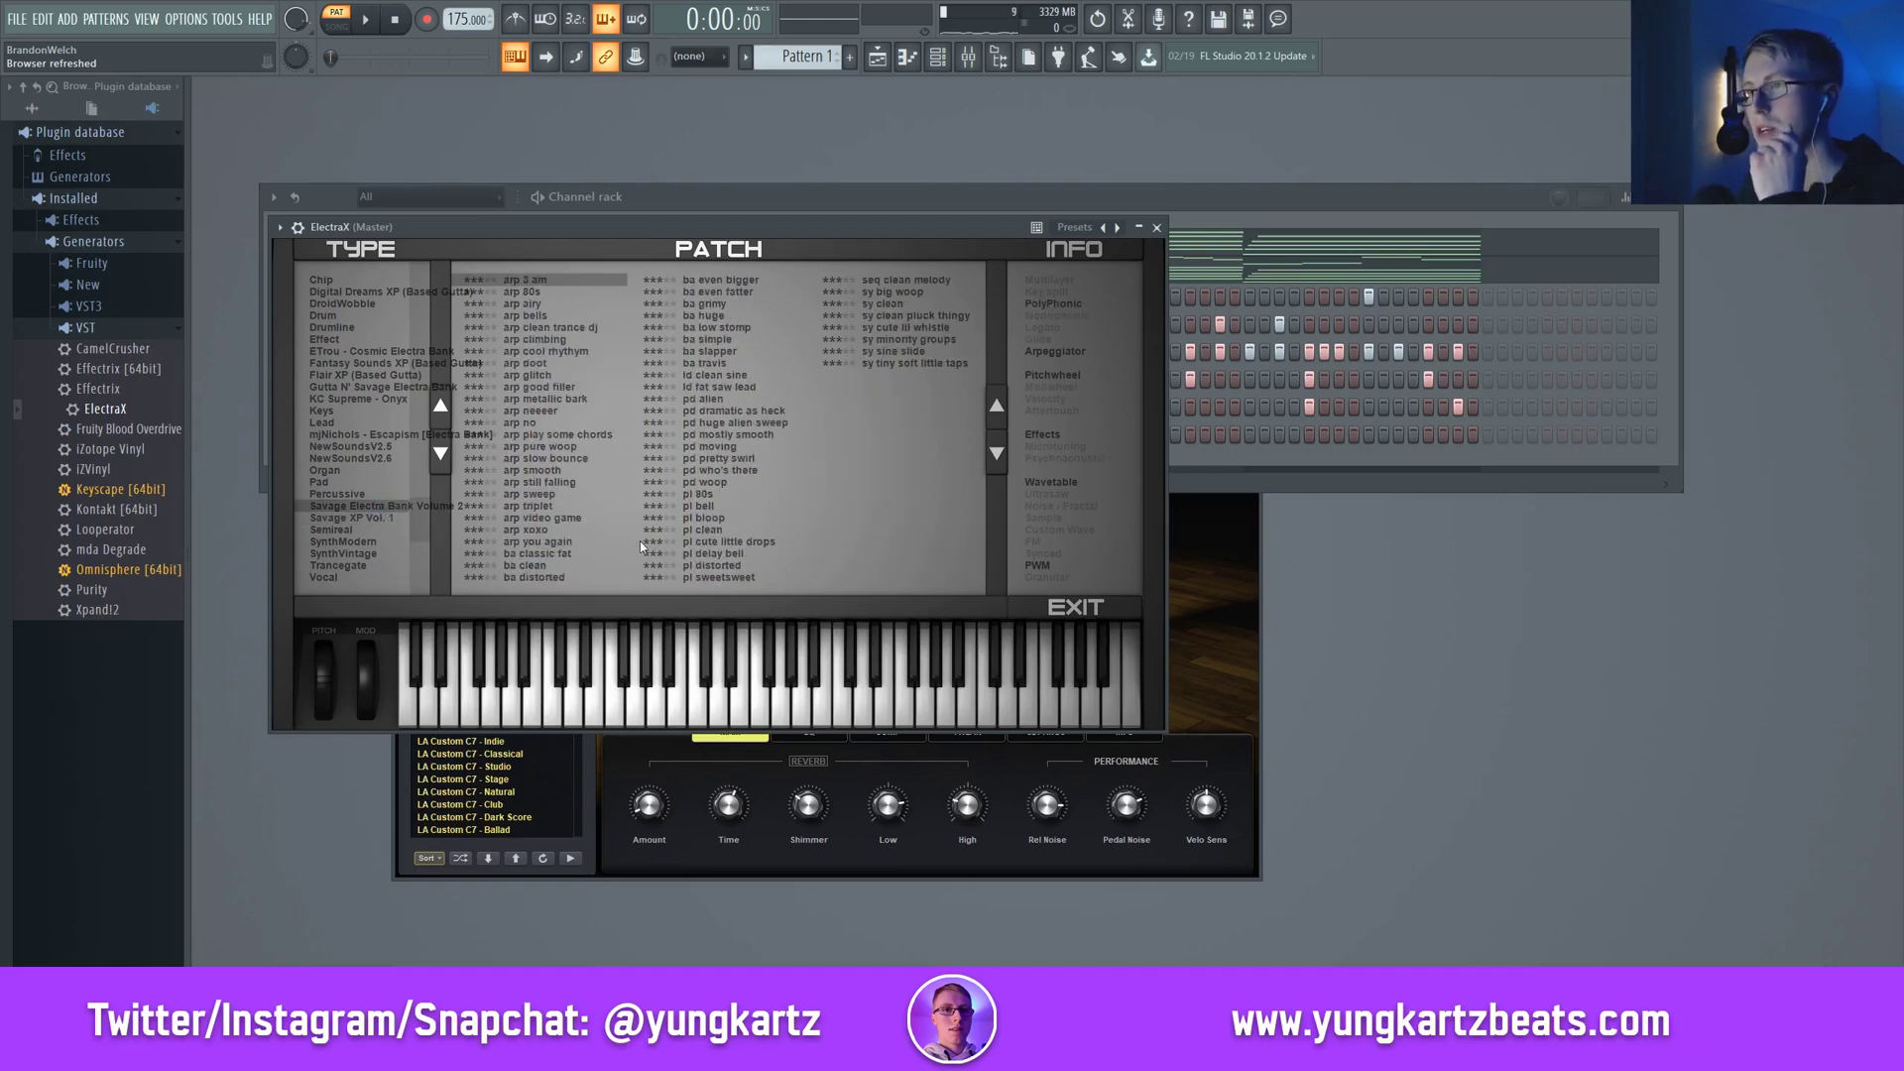
click(540, 566)
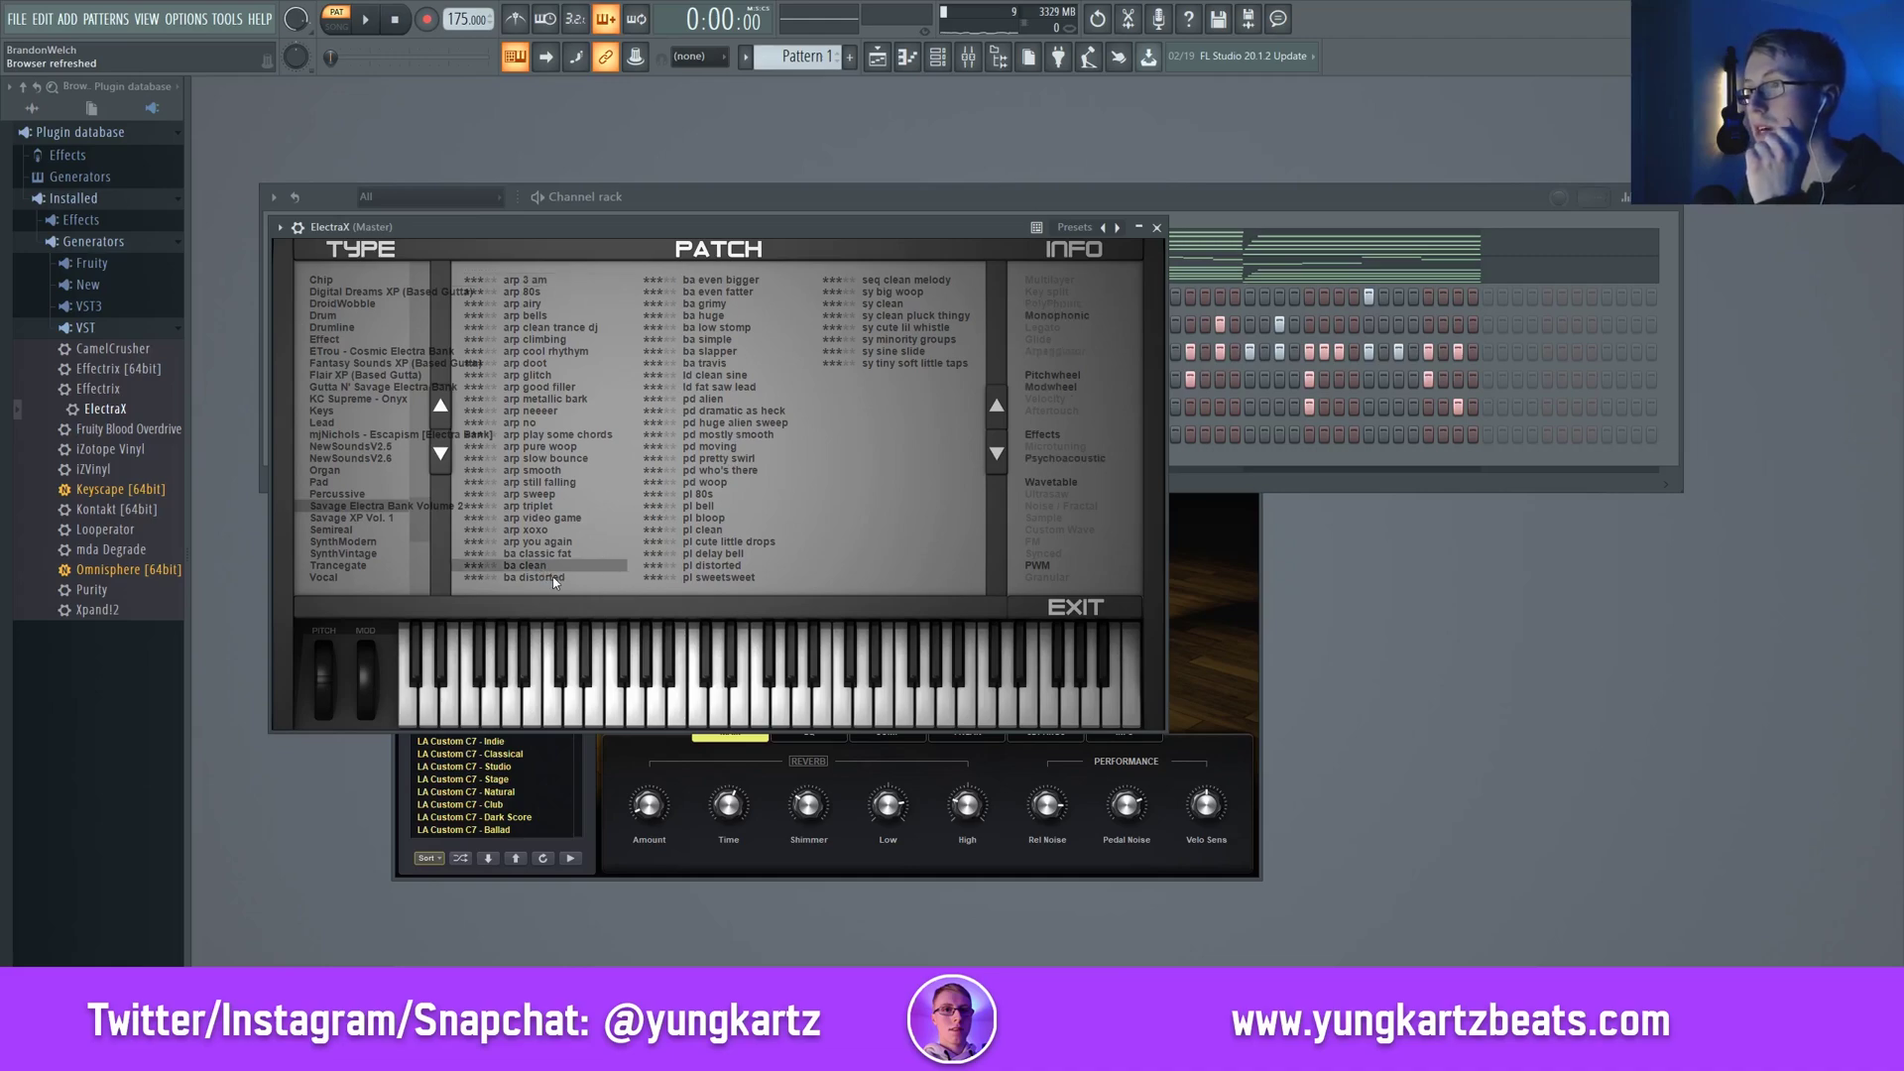
Open the ElectraX channel's piano roll and draw an E5 bass note filling bar 1 under the chord's root
click(1325, 208)
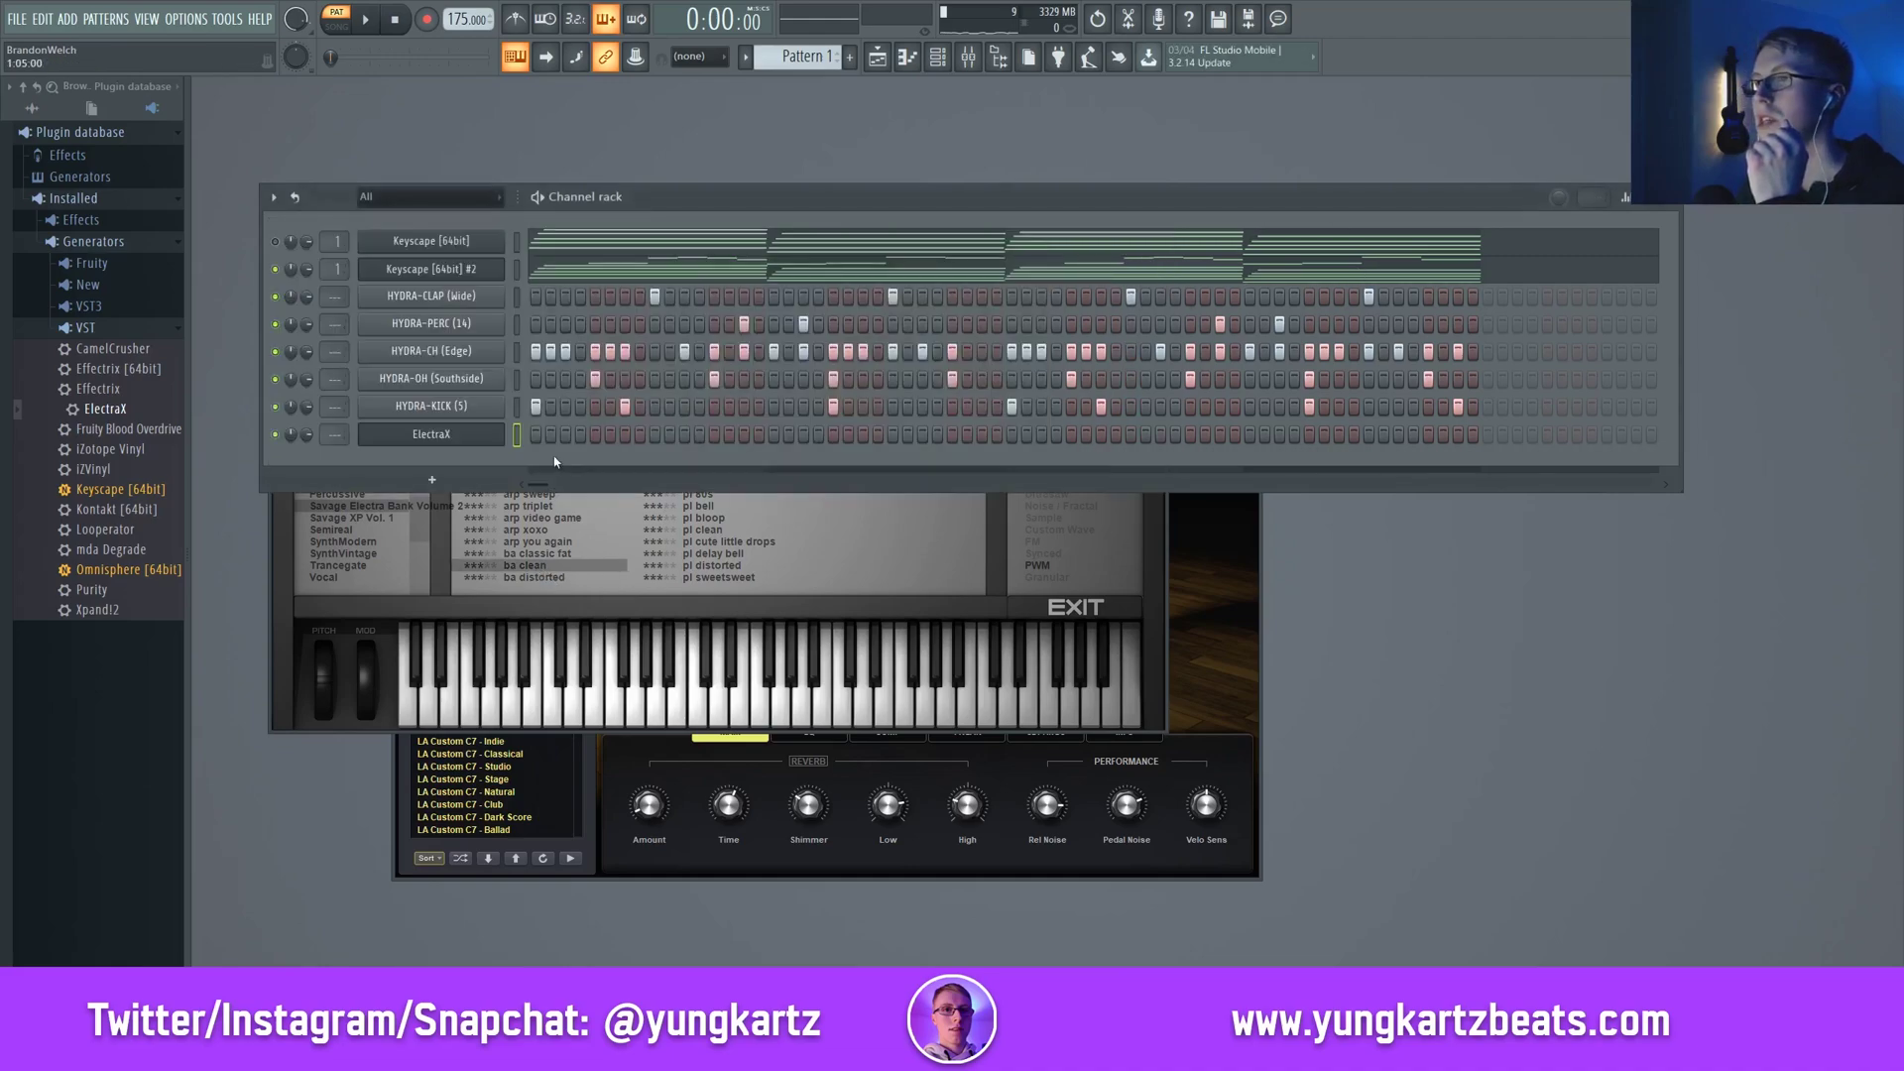
right_click(501, 433)
click(536, 433)
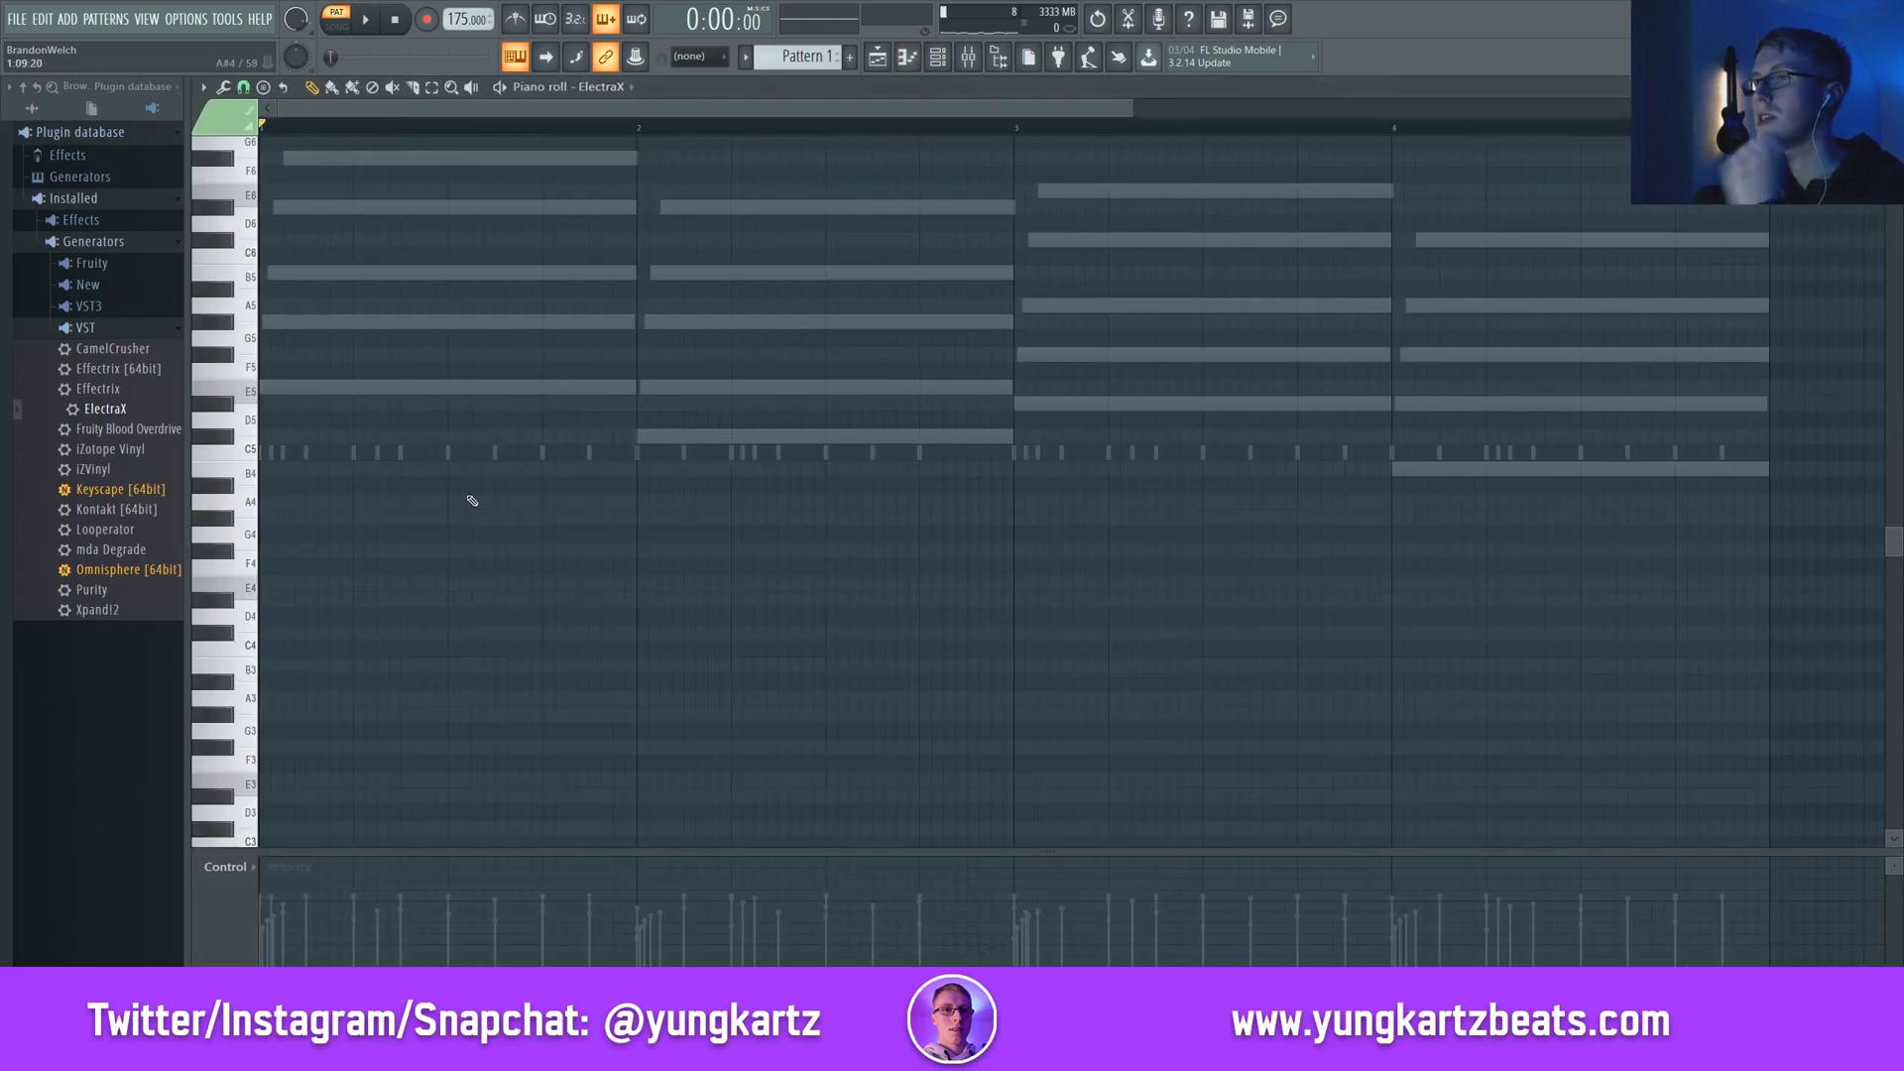
scroll(472, 501, up, 5)
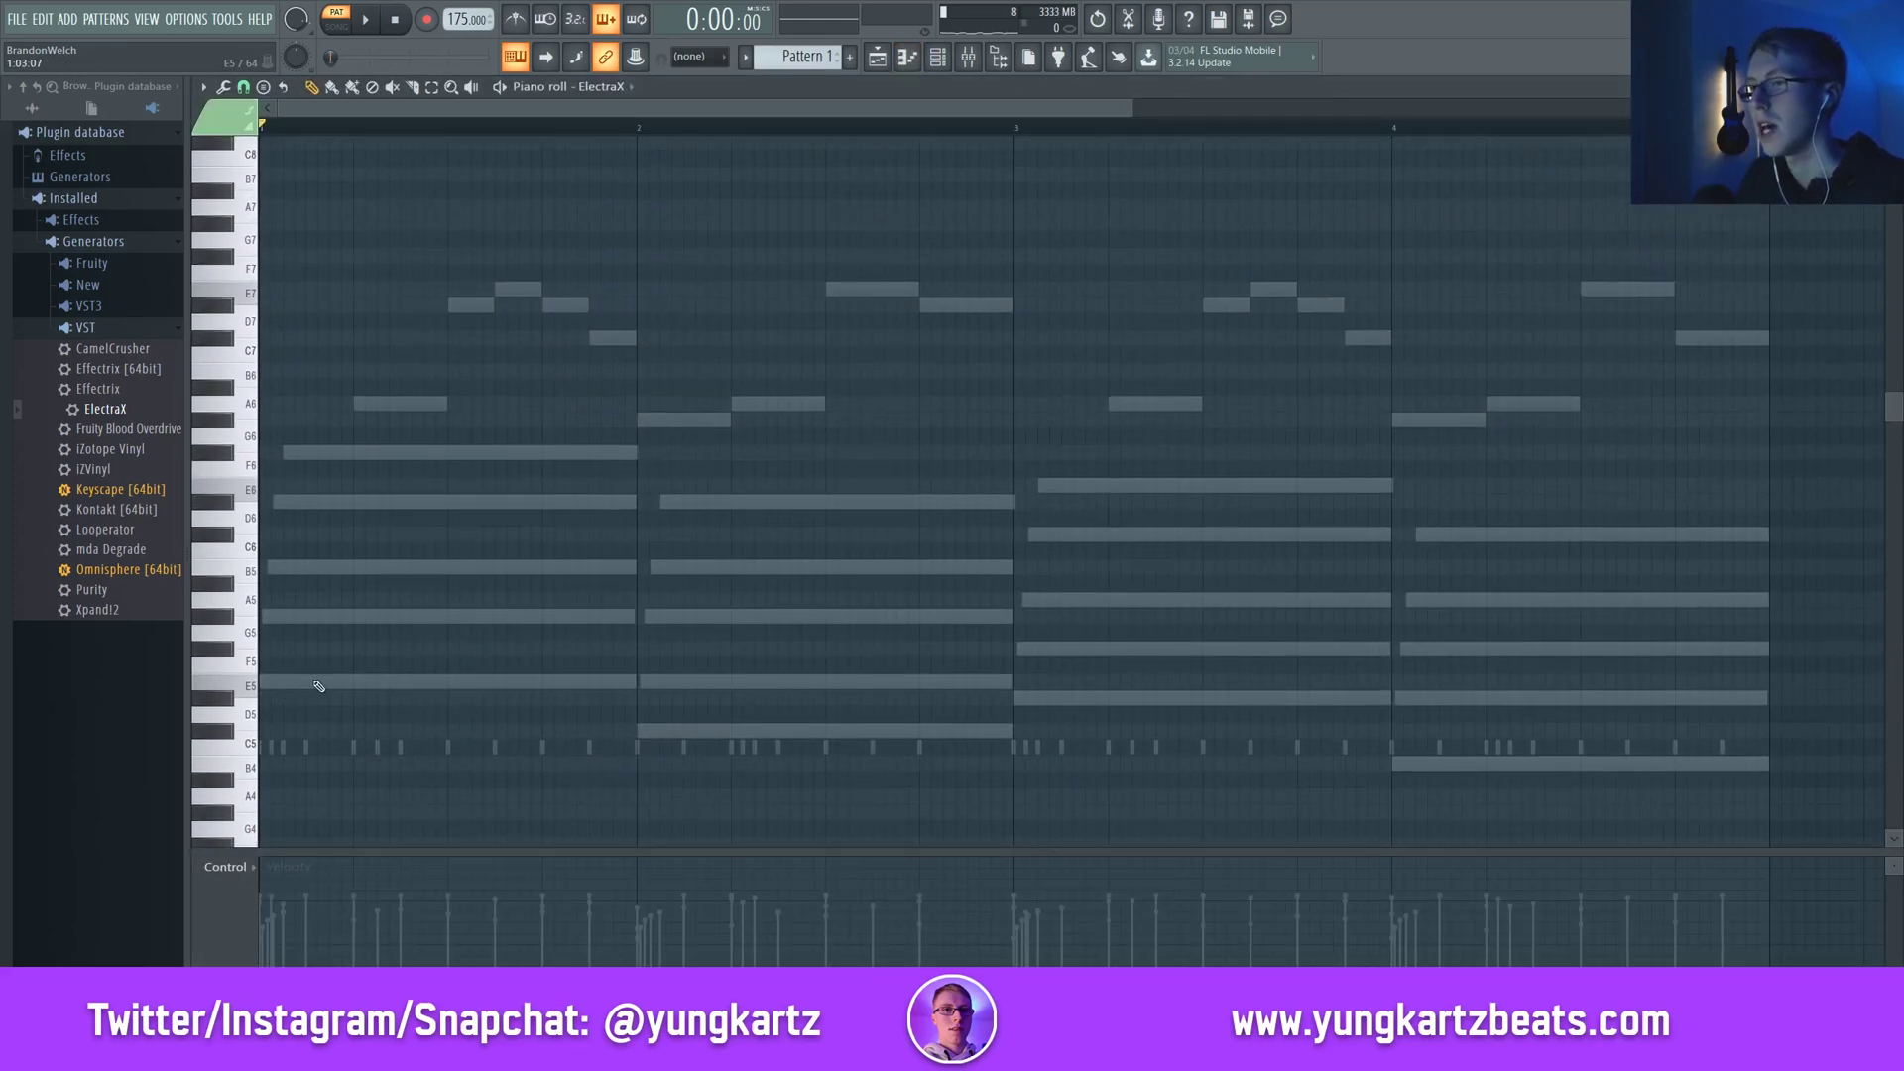
click(274, 689)
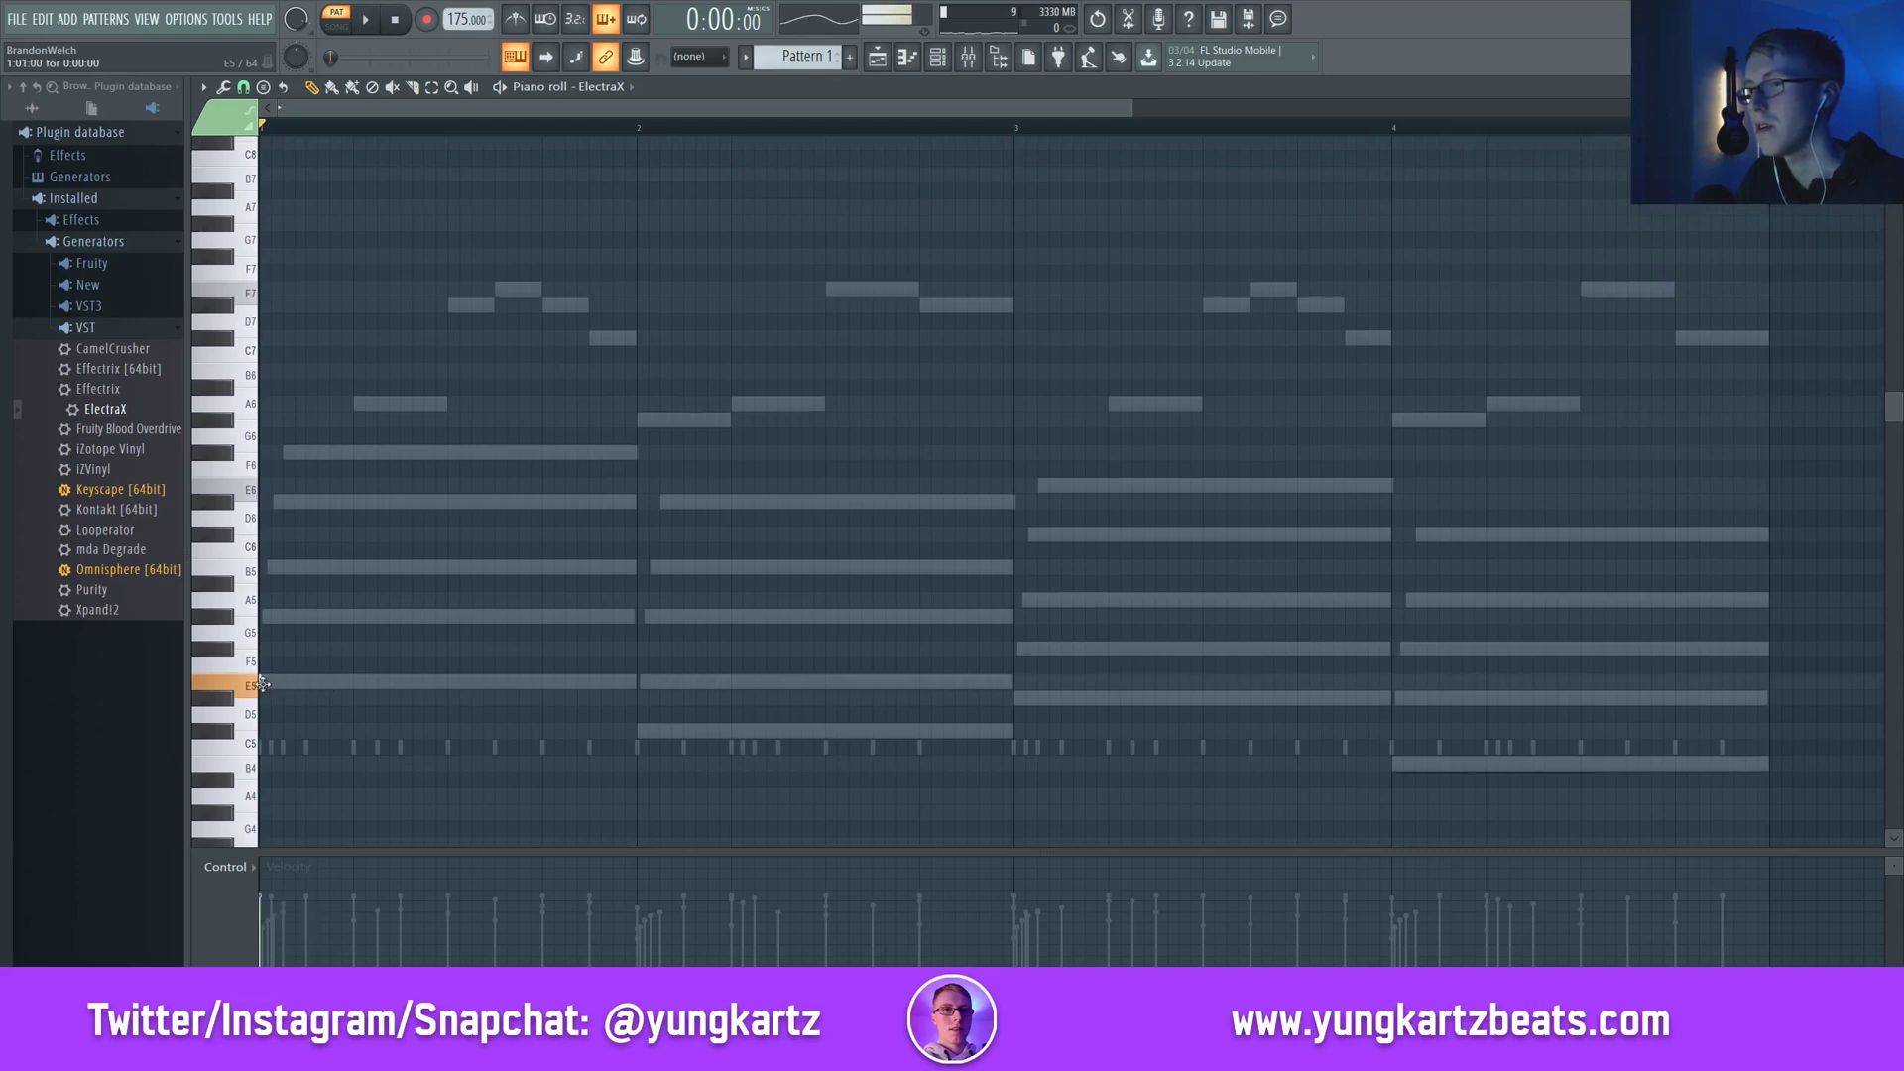
drag(283, 682, 626, 699)
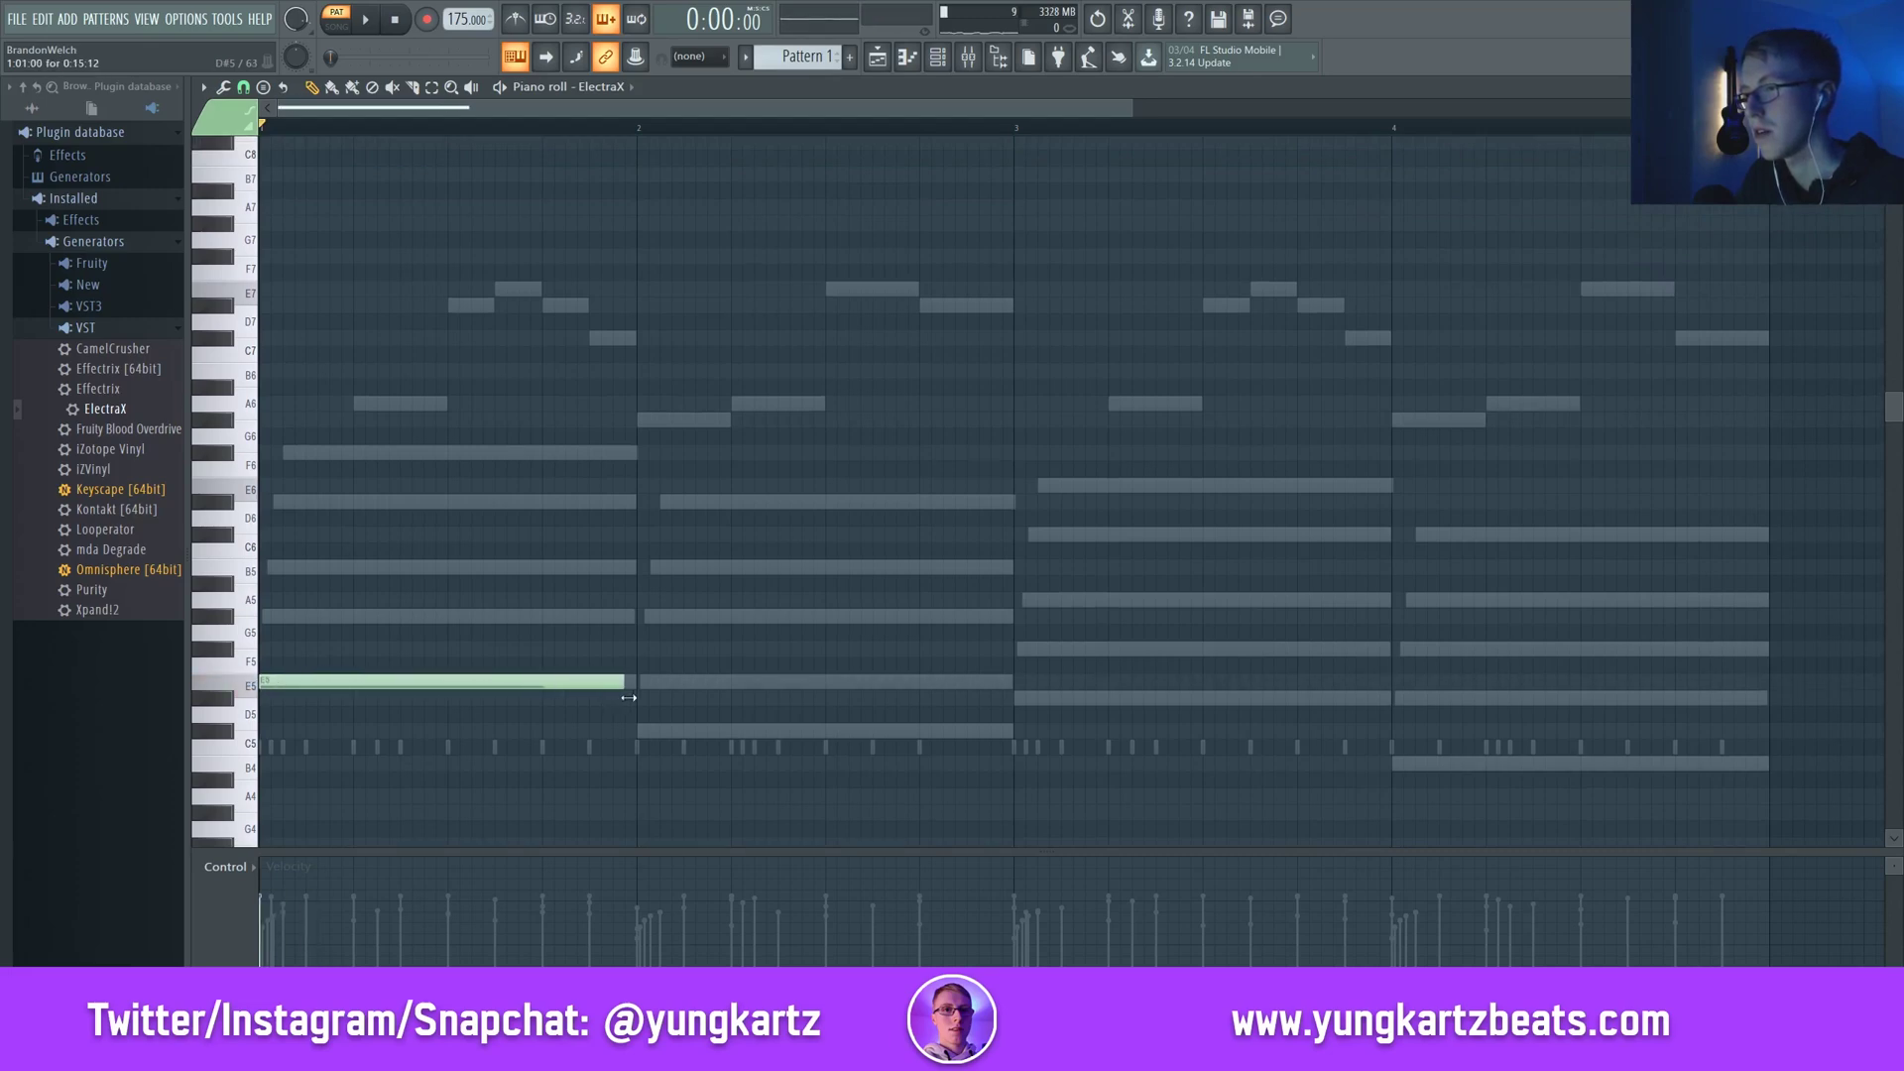
With the pattern playing, add one-bar ElectraX notes C#5 in bar 2, D#5 in bar 3 and B4 in bar 4
key(space)
click(650, 731)
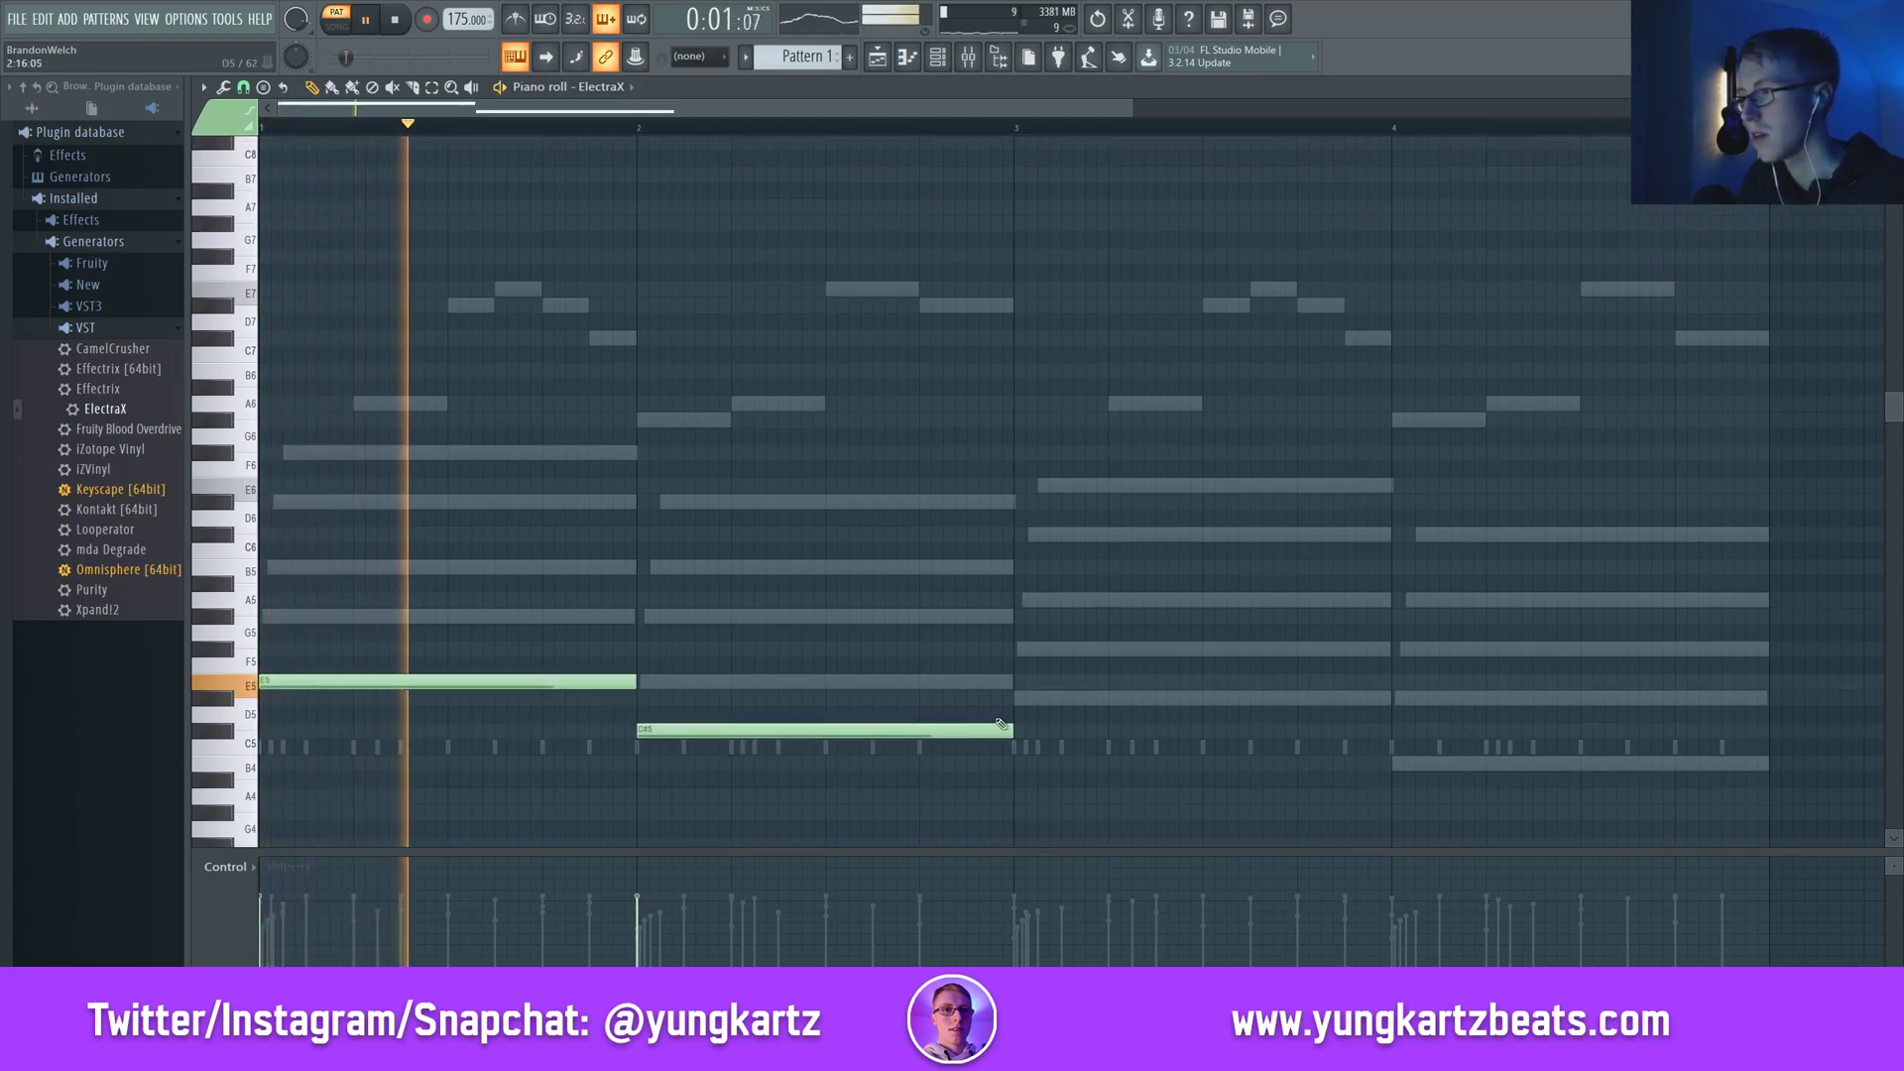
click(1020, 703)
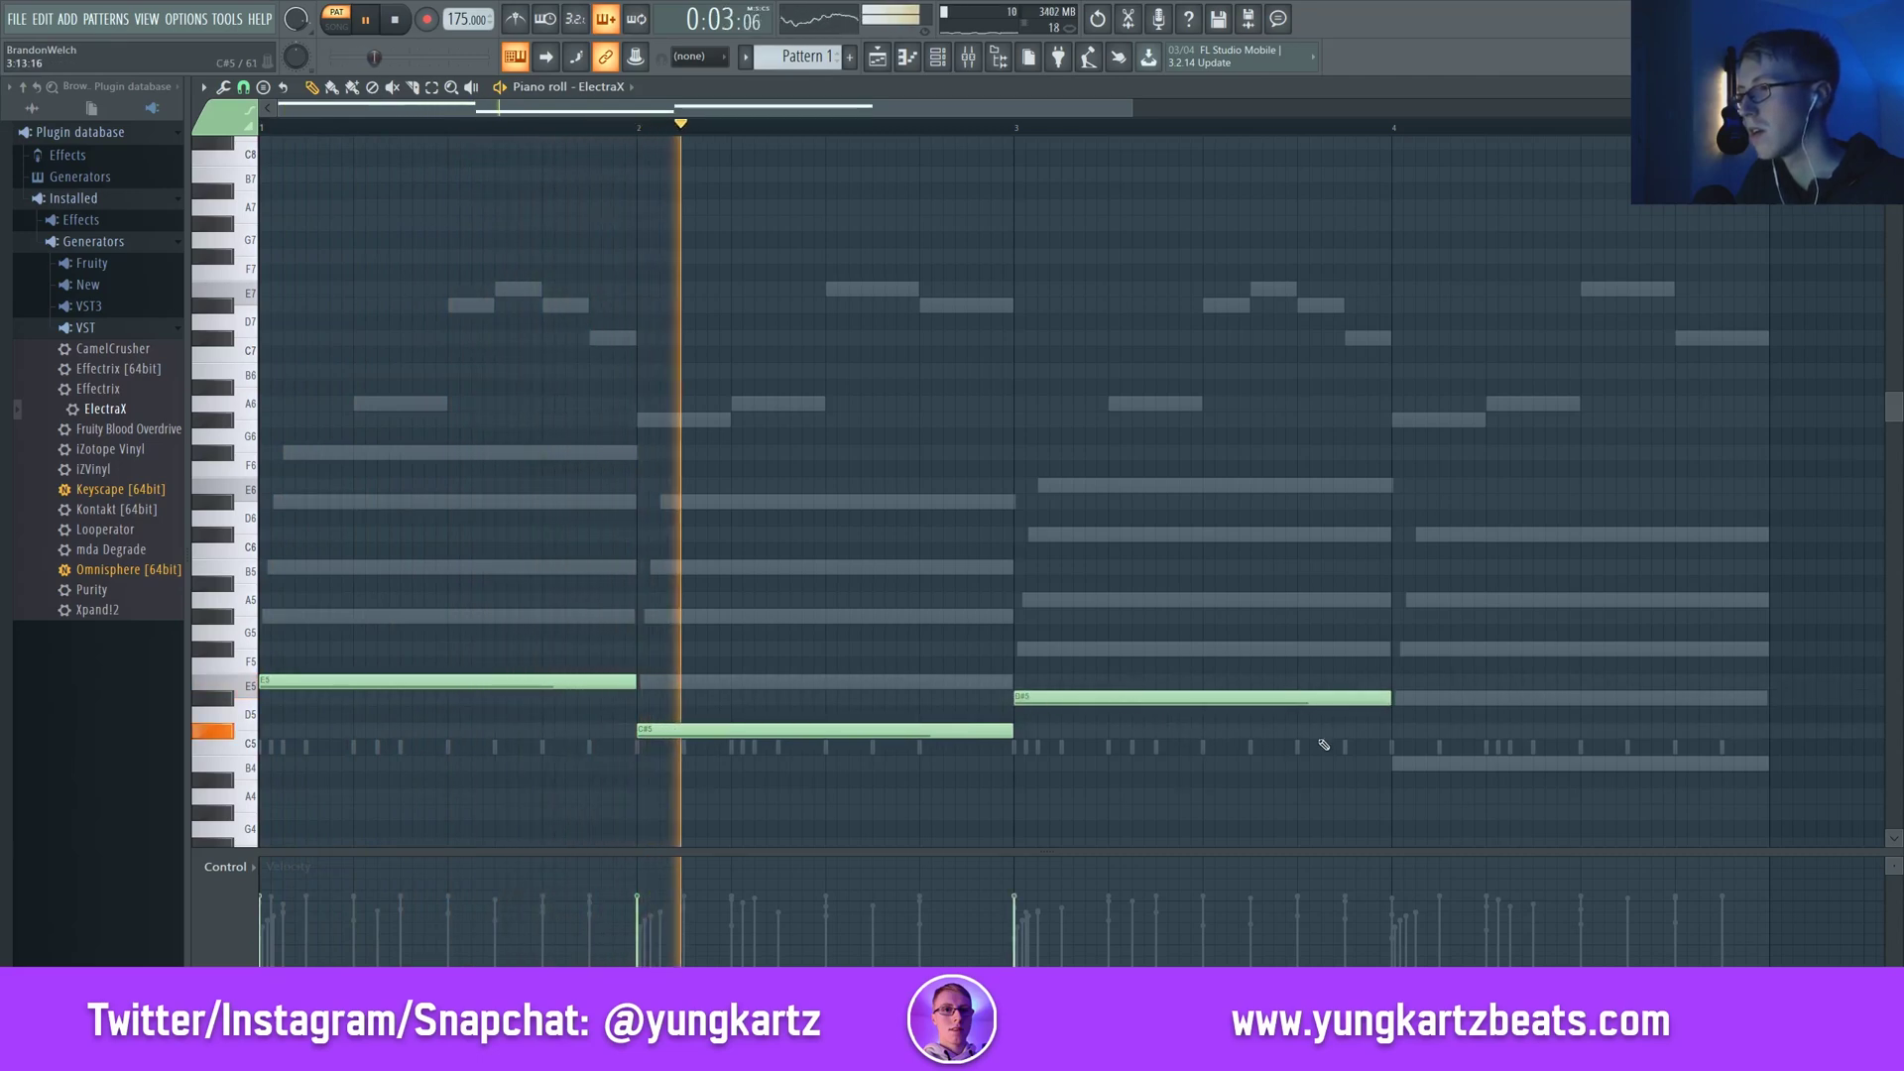
click(1418, 764)
scroll(1587, 525, down, 3)
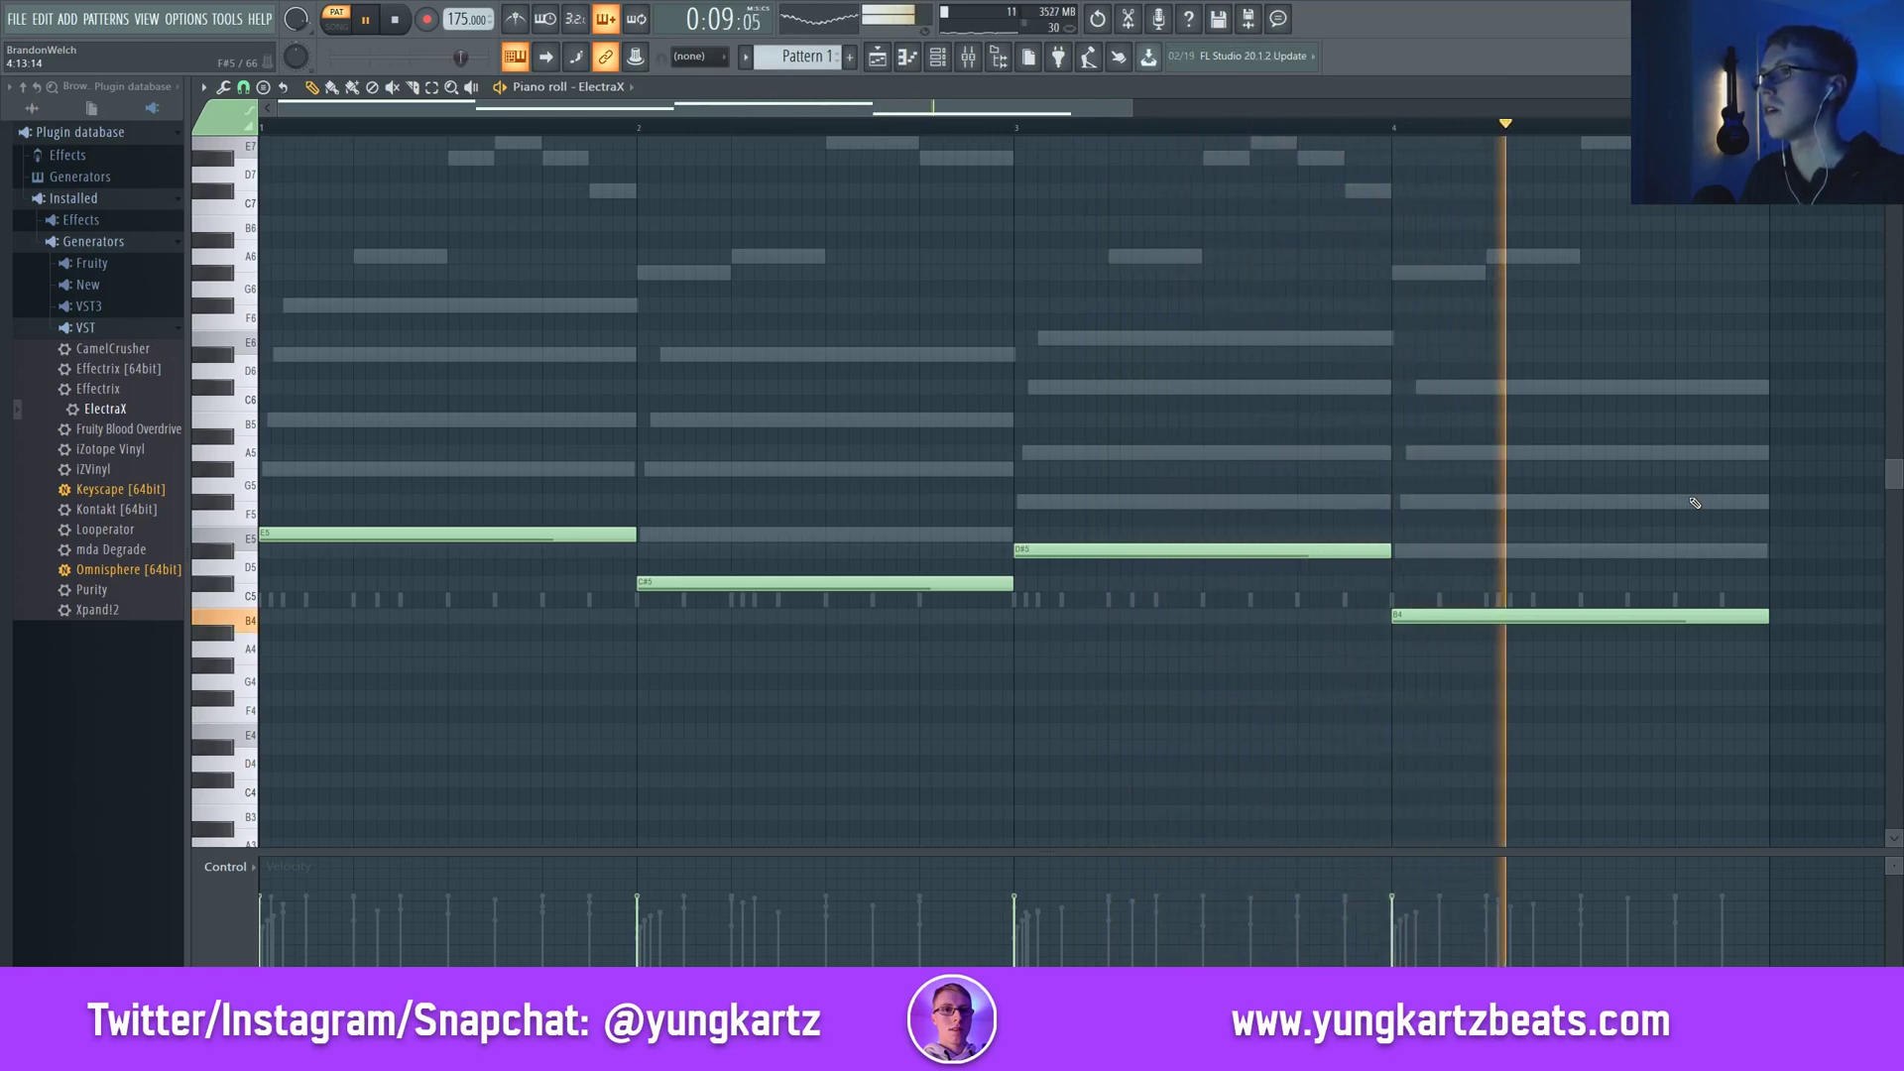
Transpose all four ElectraX bass notes down one octave and play the pattern to hear them
key(space)
key(ctrl+a)
key(ctrl+Down)
key(space)
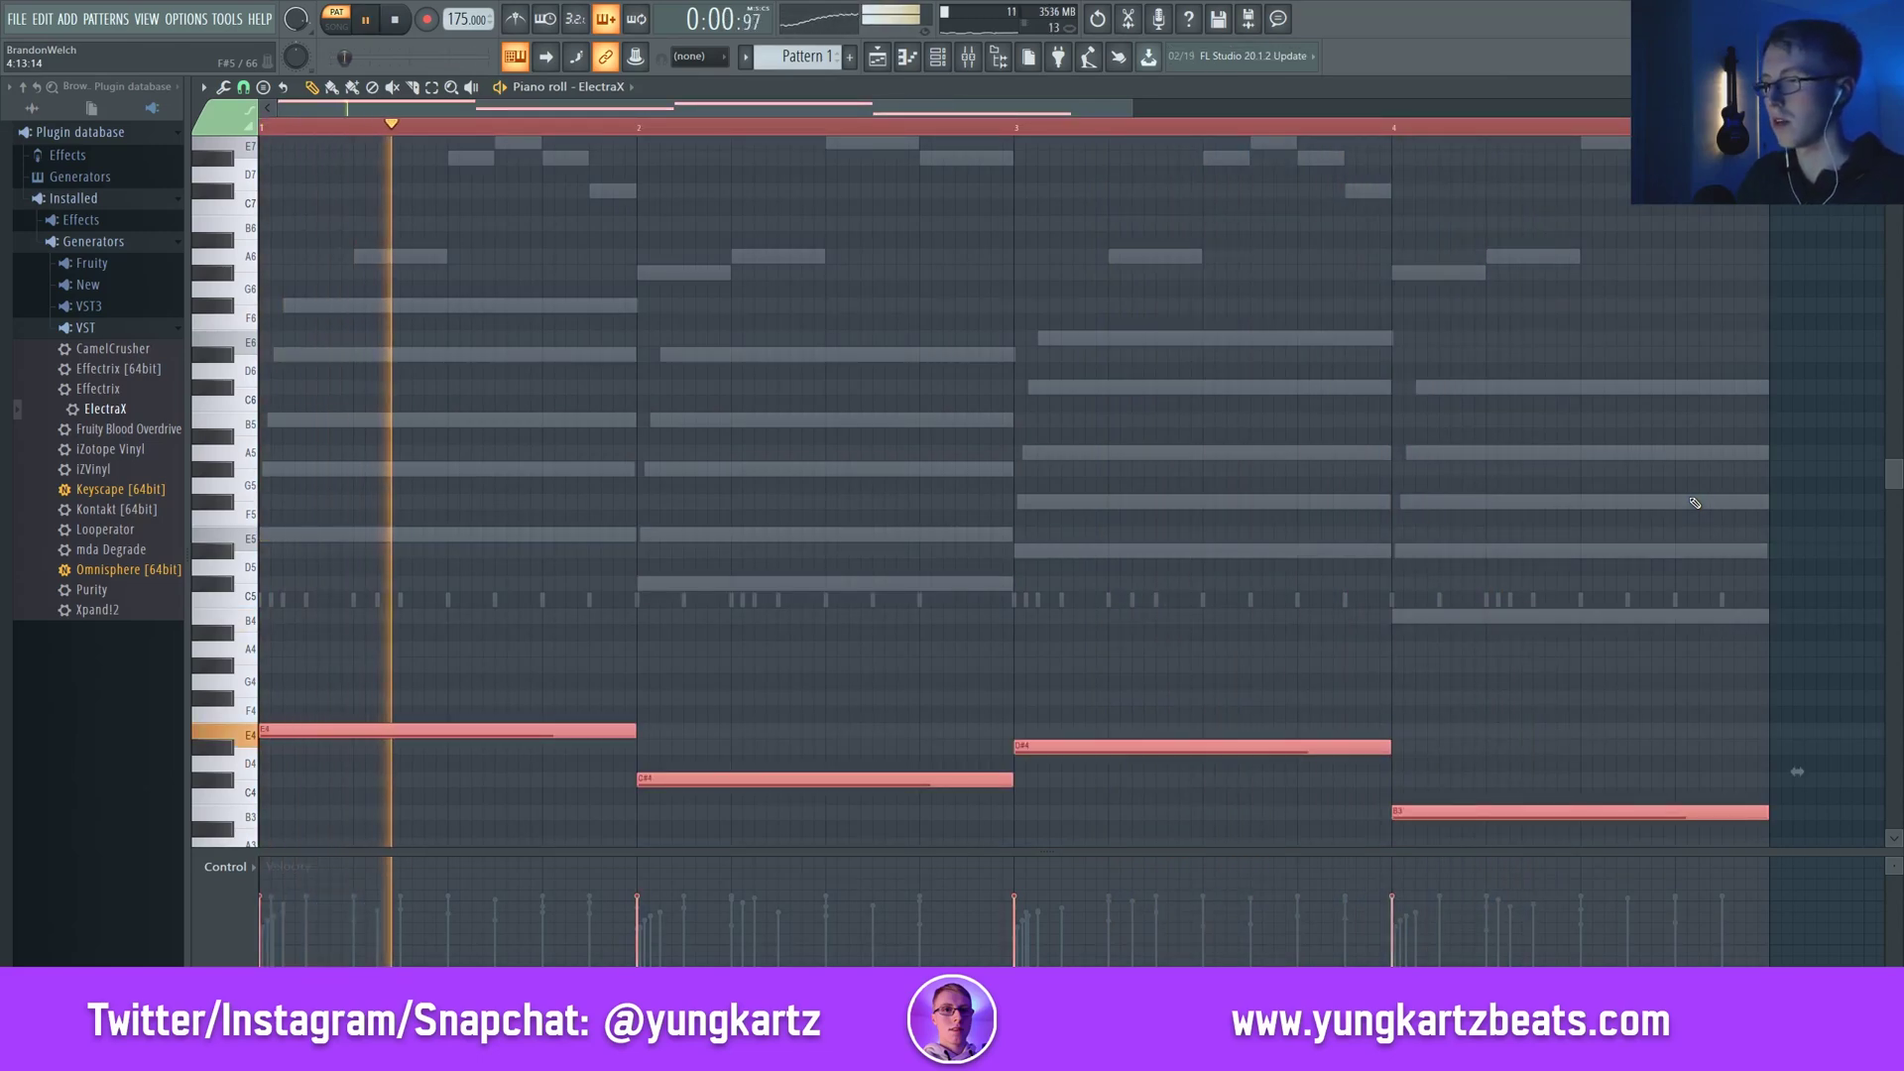
scroll(1698, 496, down, 4)
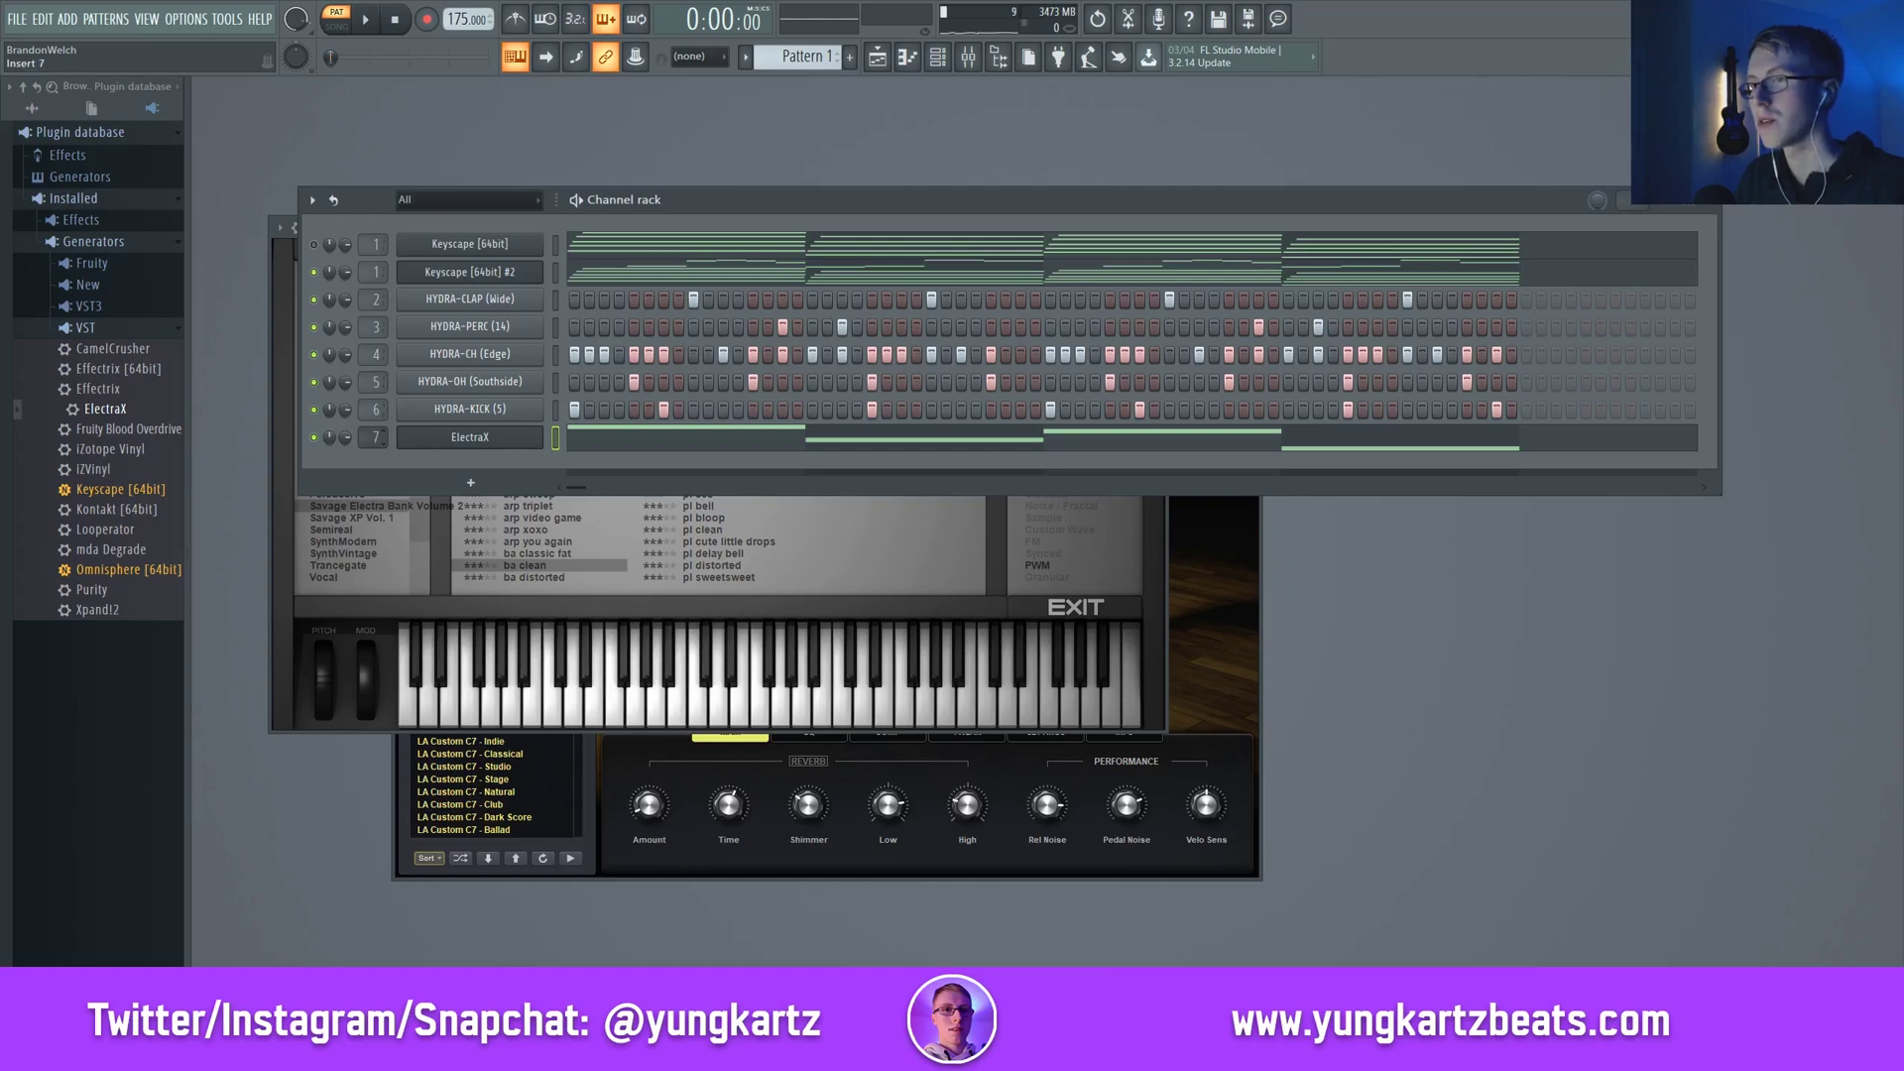
Assign the eight channels to their own mixer tracks 1 to 8 and maximize the mixer
key(F9)
click(283, 250)
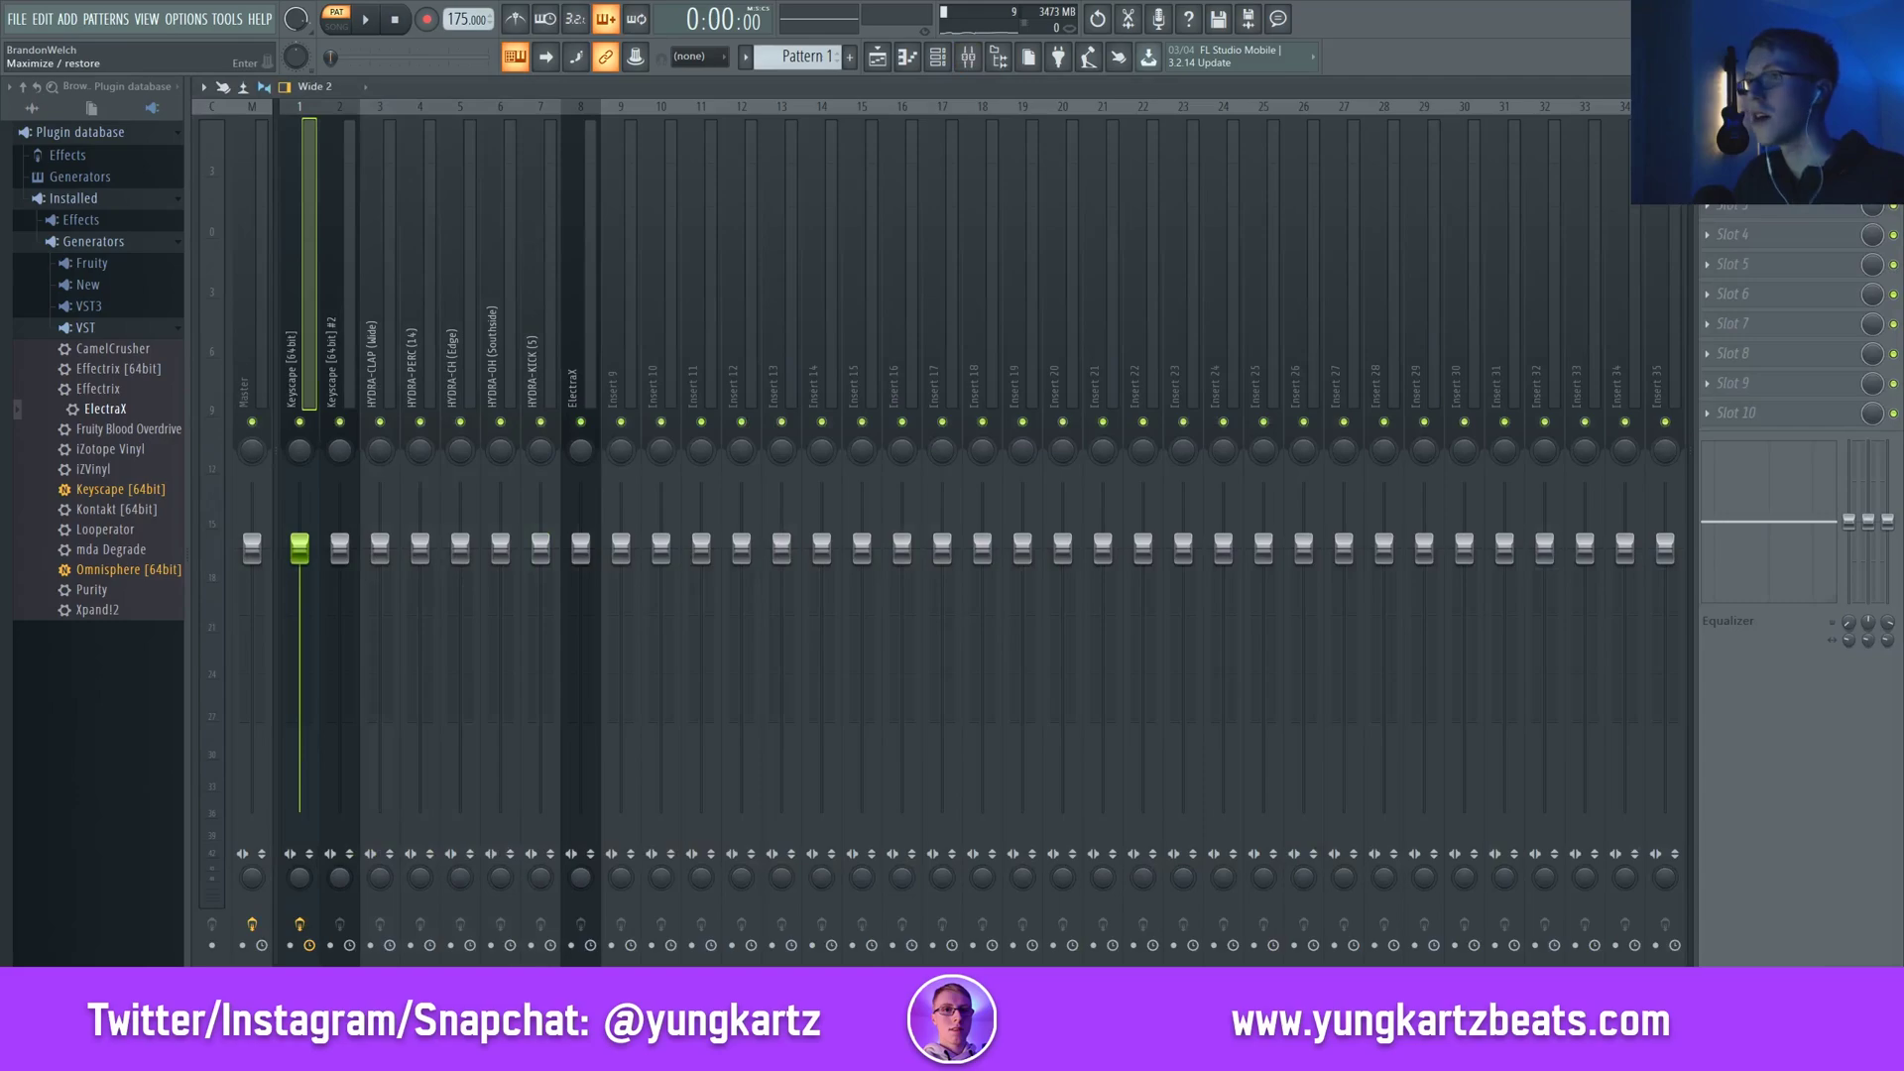
key(F9)
Raise the velocities of all HYDRA-CLAP (Wide), HYDRA-PERC (14) and HYDRA-CH (Edge) notes in the piano roll
right_click(545, 264)
click(591, 276)
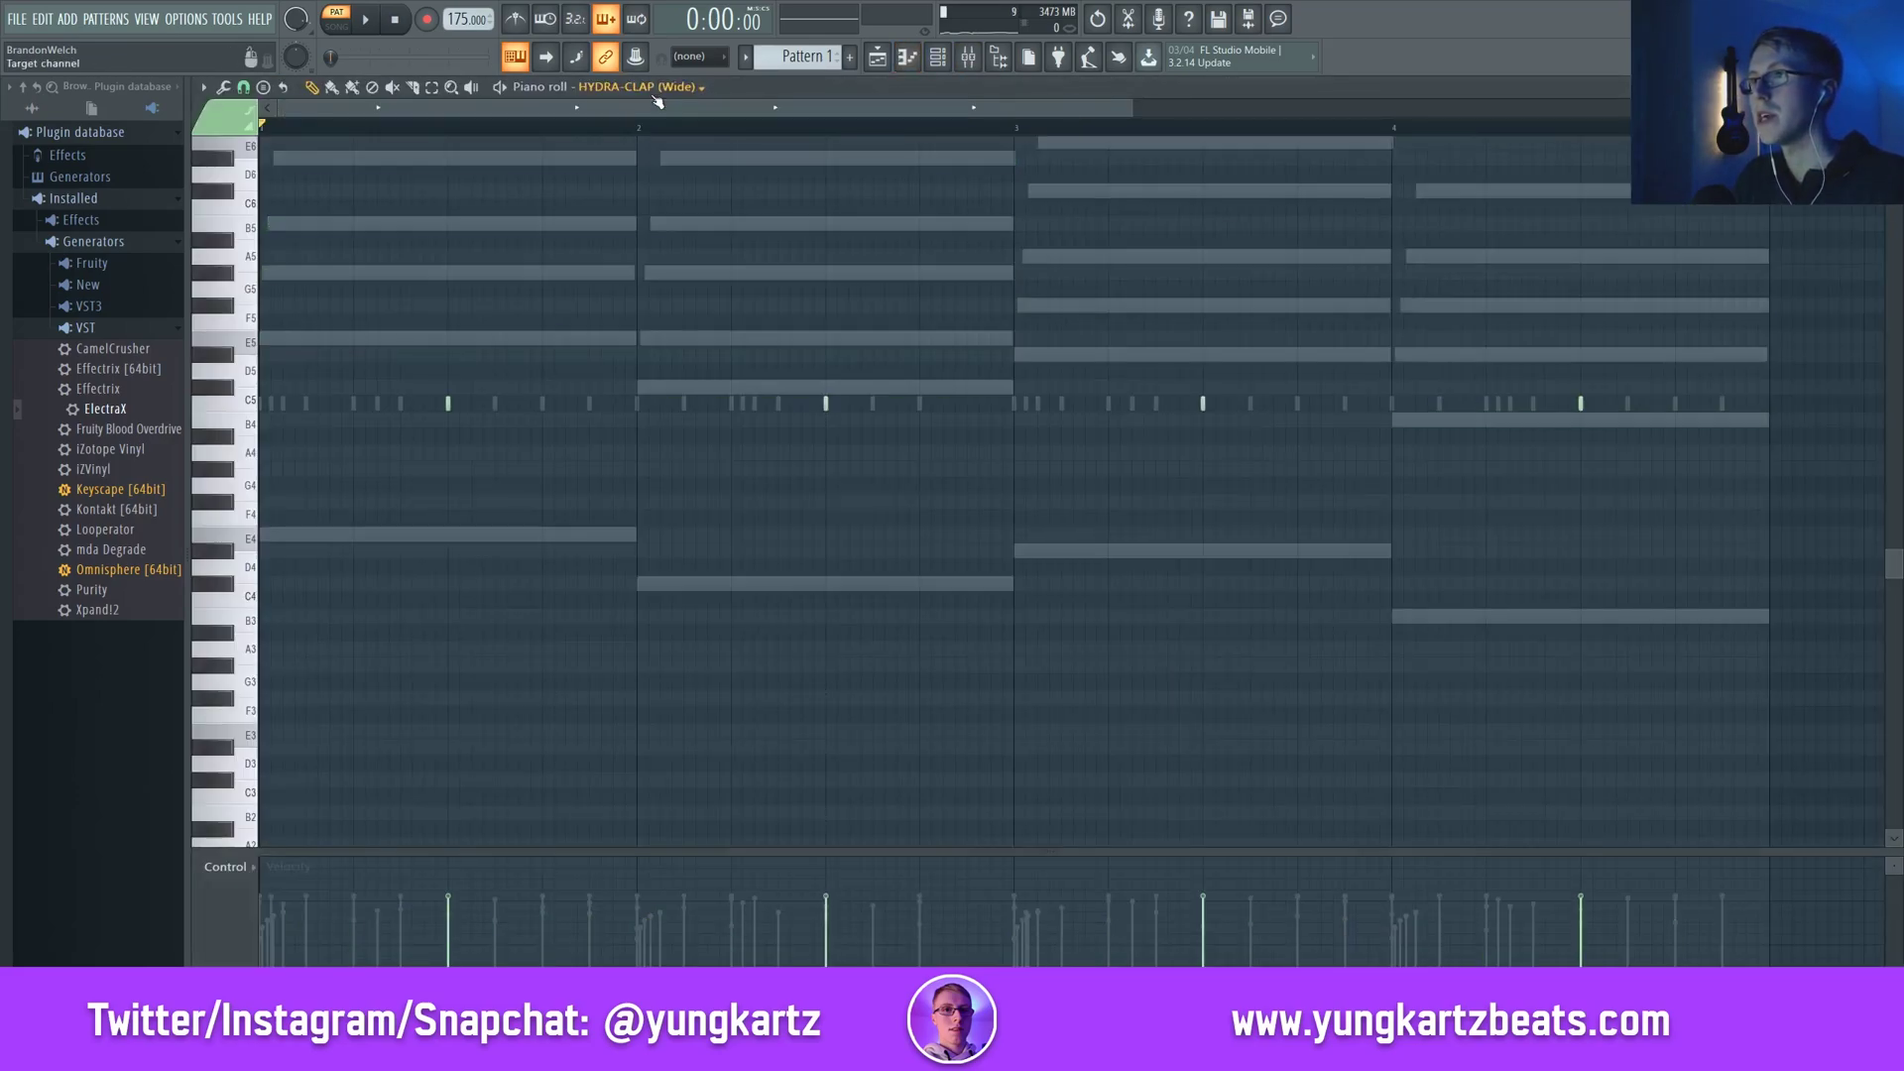
key(ctrl+a)
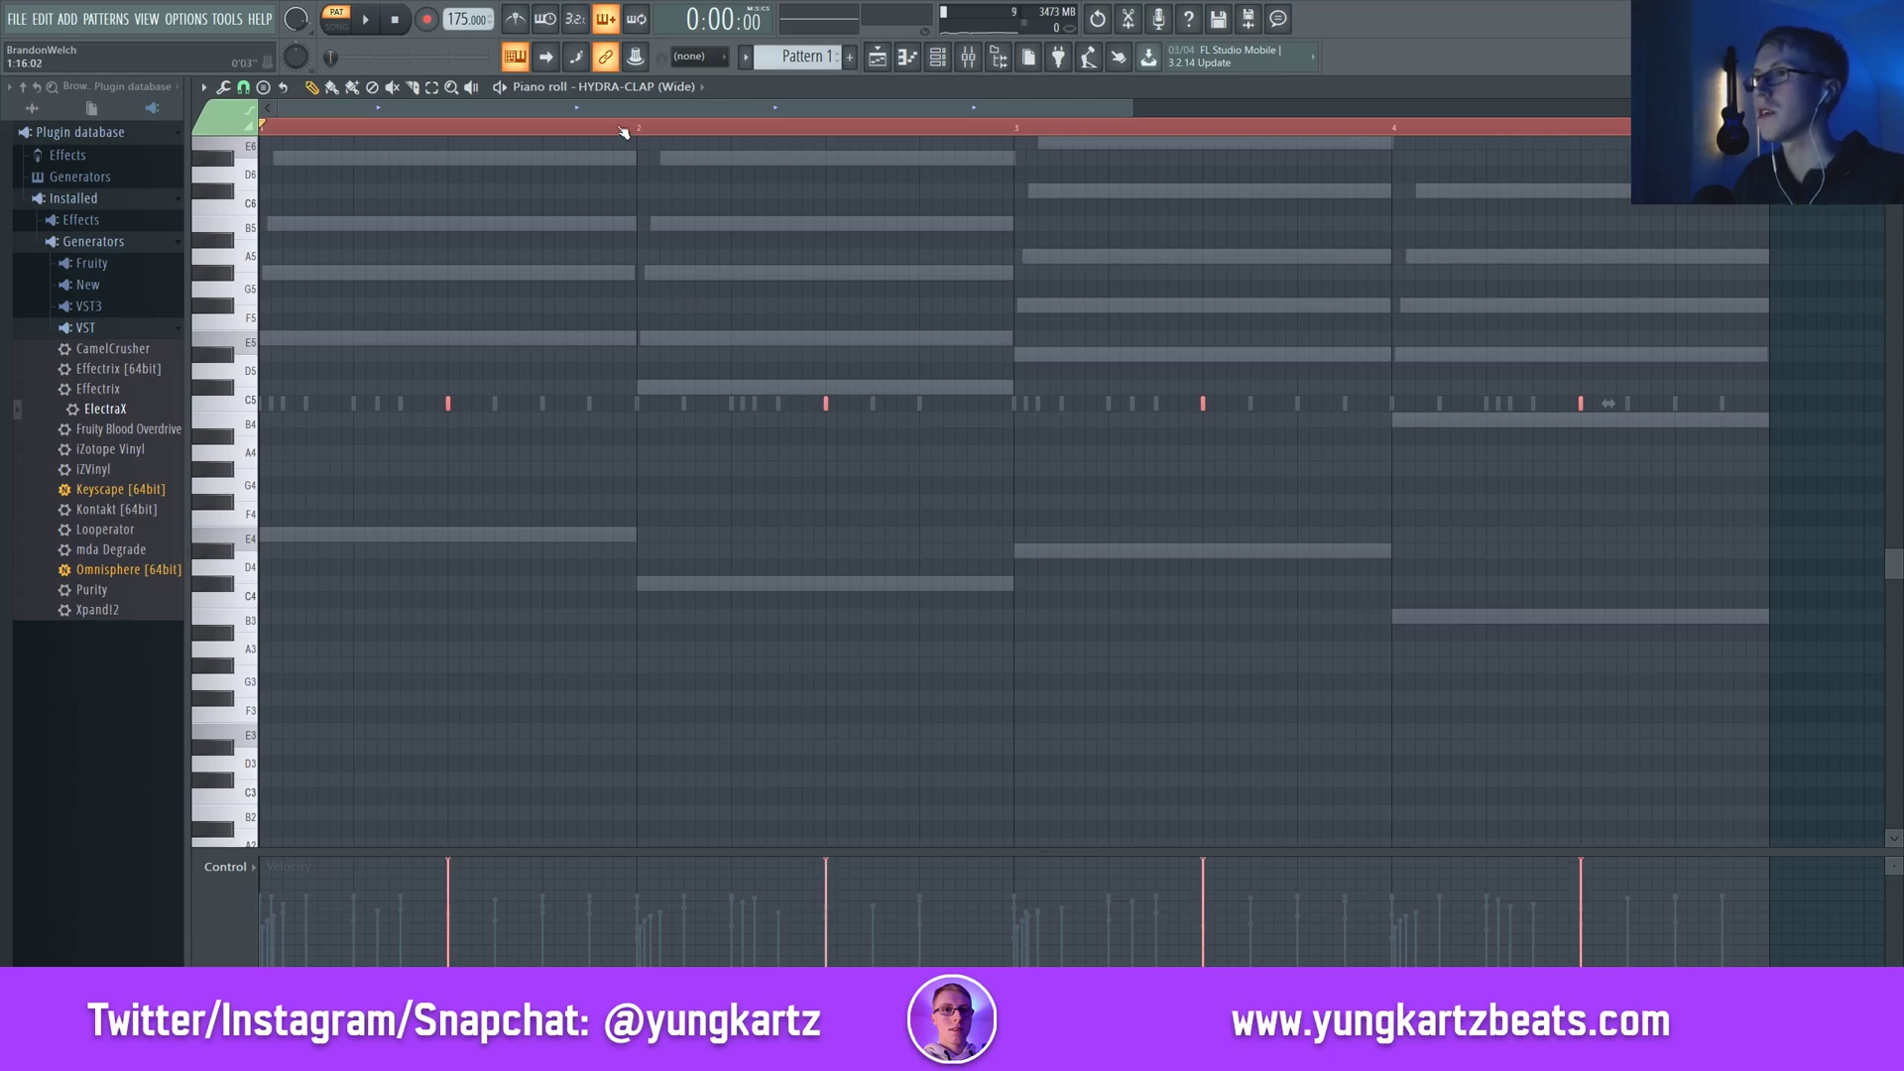
scroll(647, 94, down, 1)
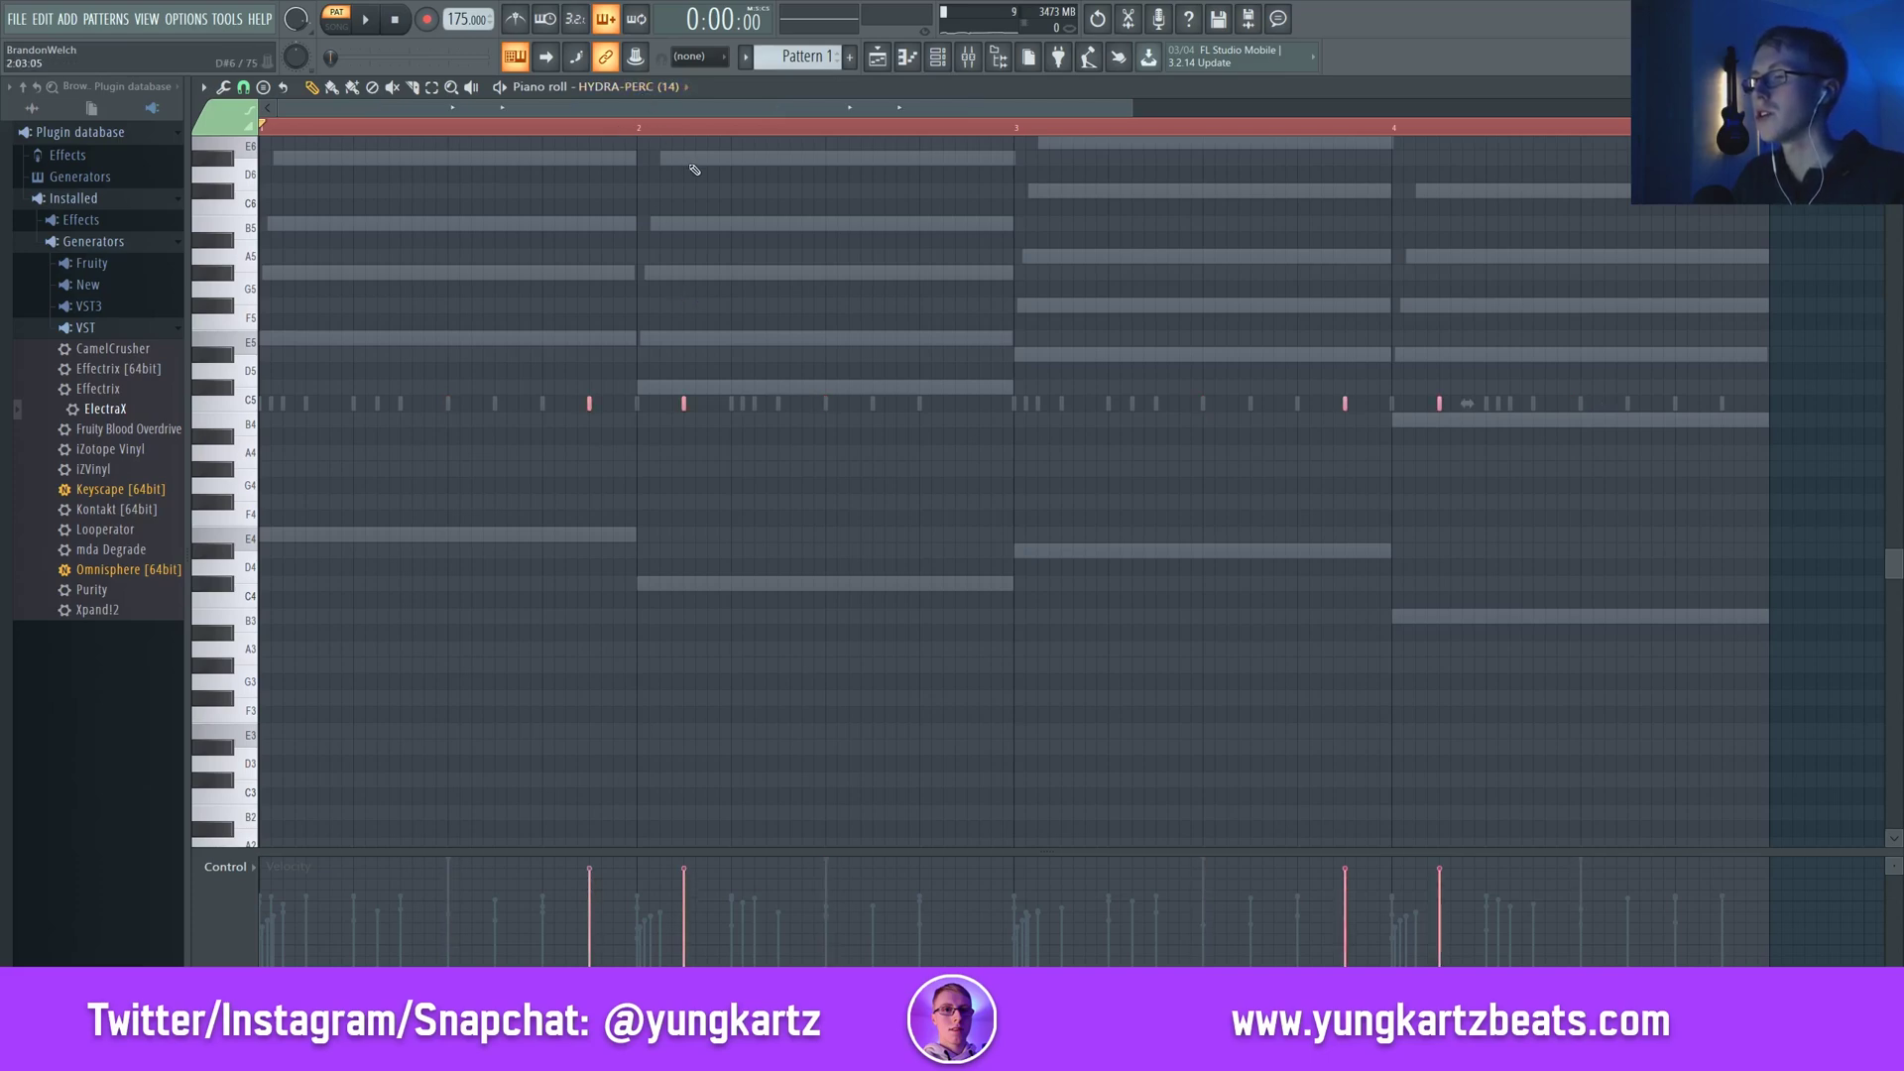
scroll(672, 99, down, 1)
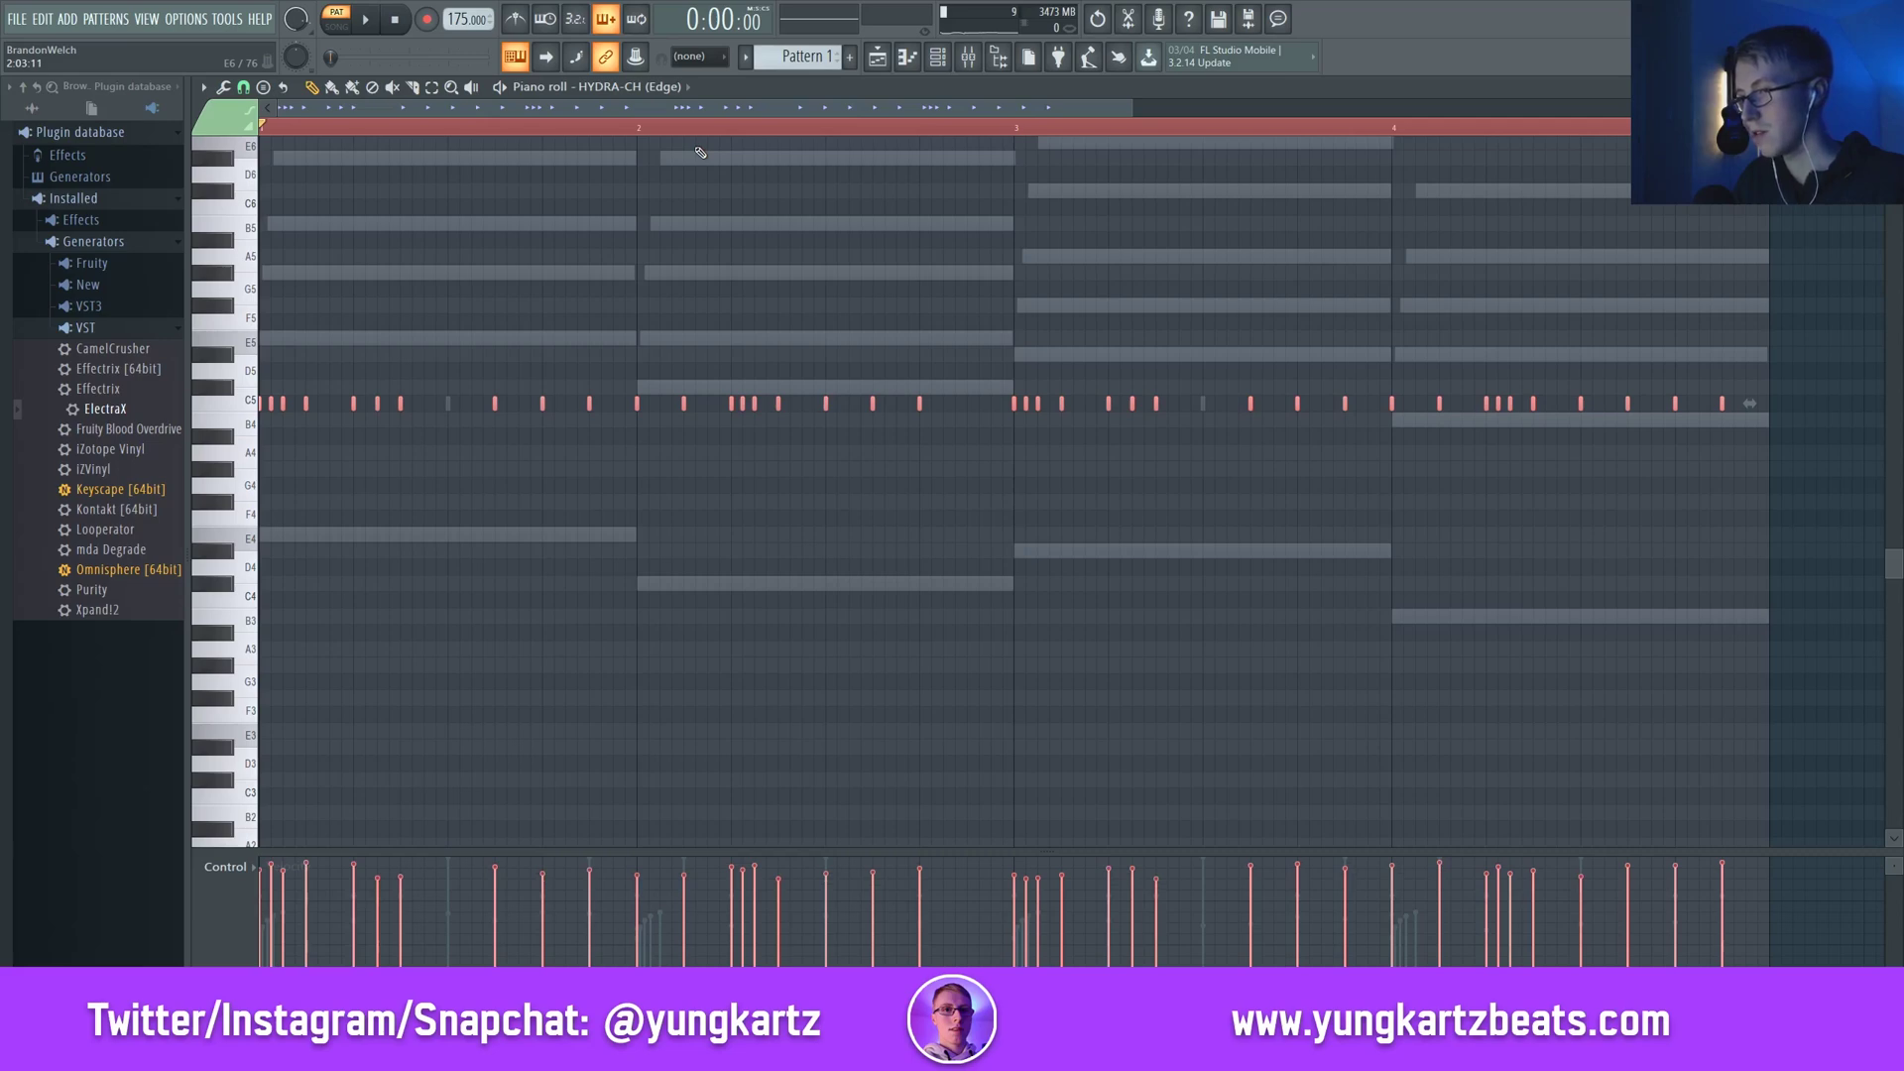
Raise the note velocities of HYDRA-OH (Southside), HYDRA-KICK (5) and ElectraX, and leave the piano roll
scroll(675, 87, down, 1)
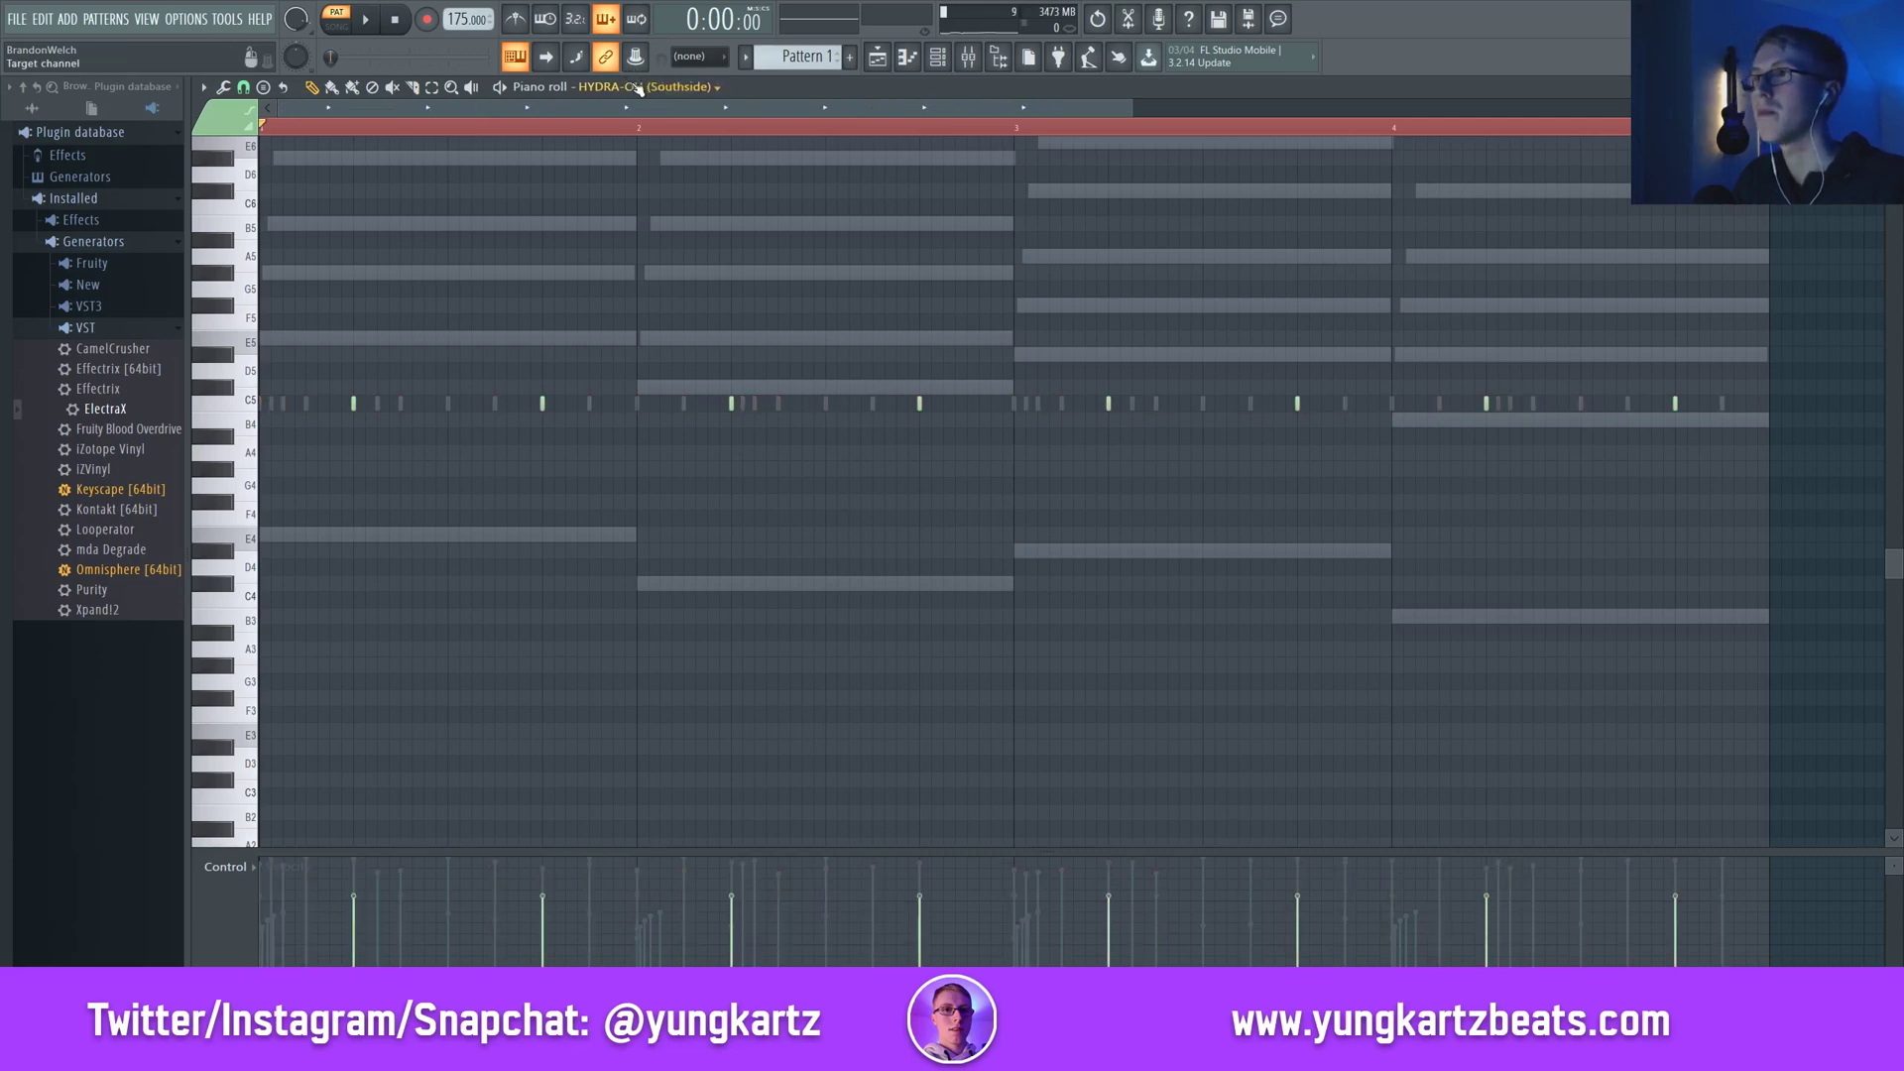
scroll(710, 101, down, 1)
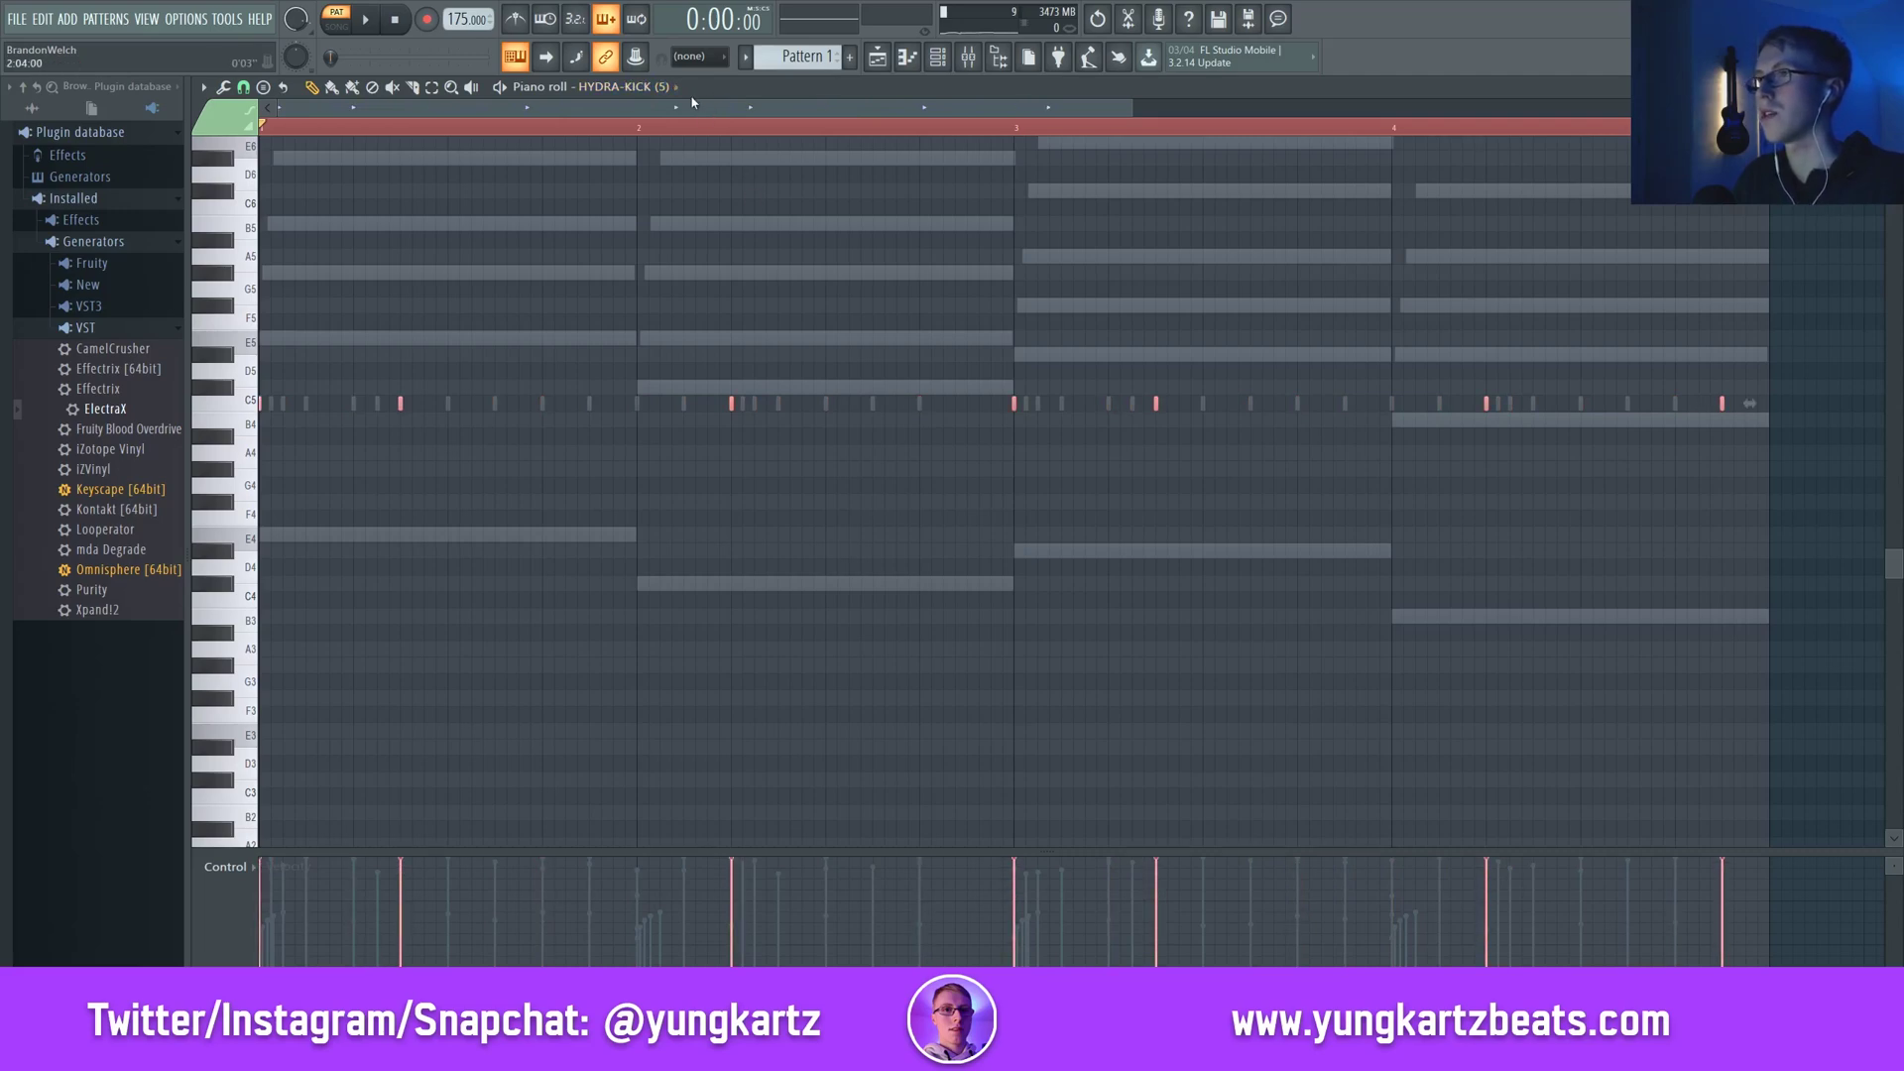
scroll(684, 98, down, 1)
key(ctrl+a)
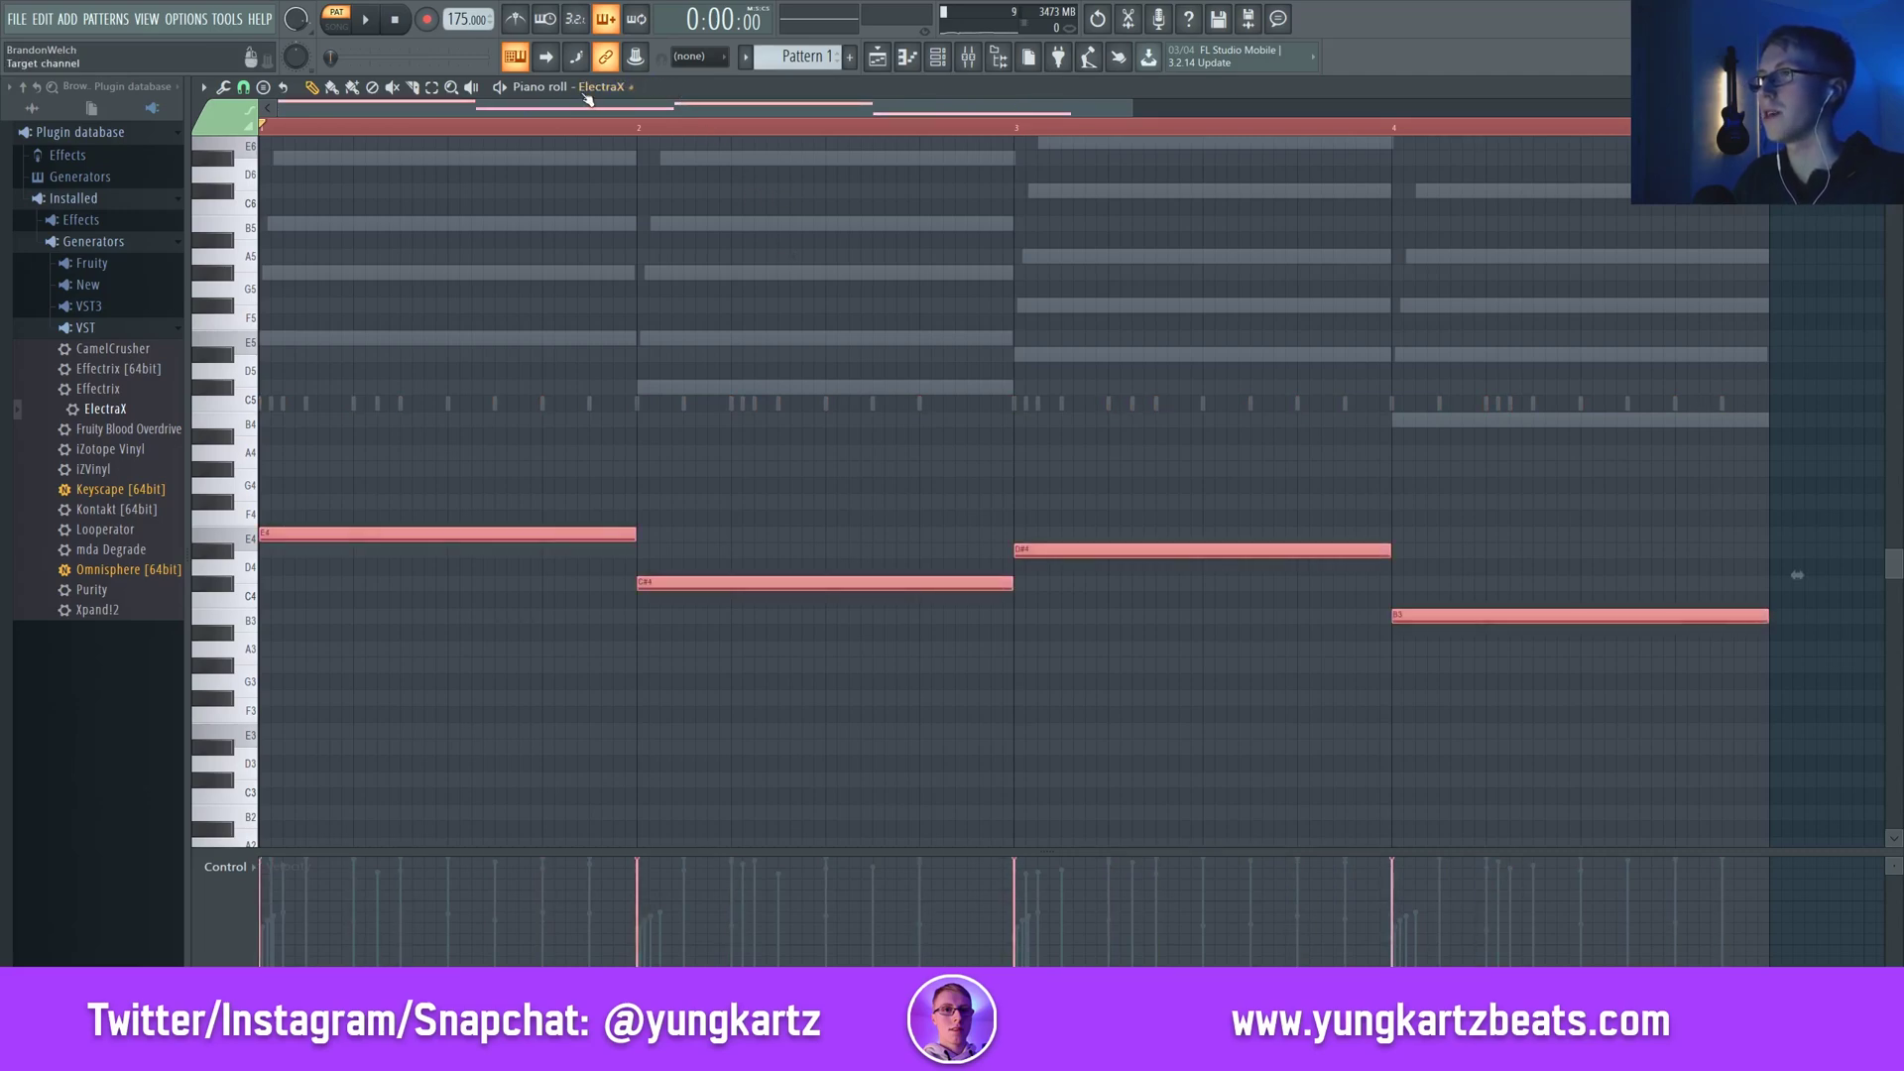
scroll(591, 99, down, 1)
click(623, 127)
click(394, 21)
key(Escape)
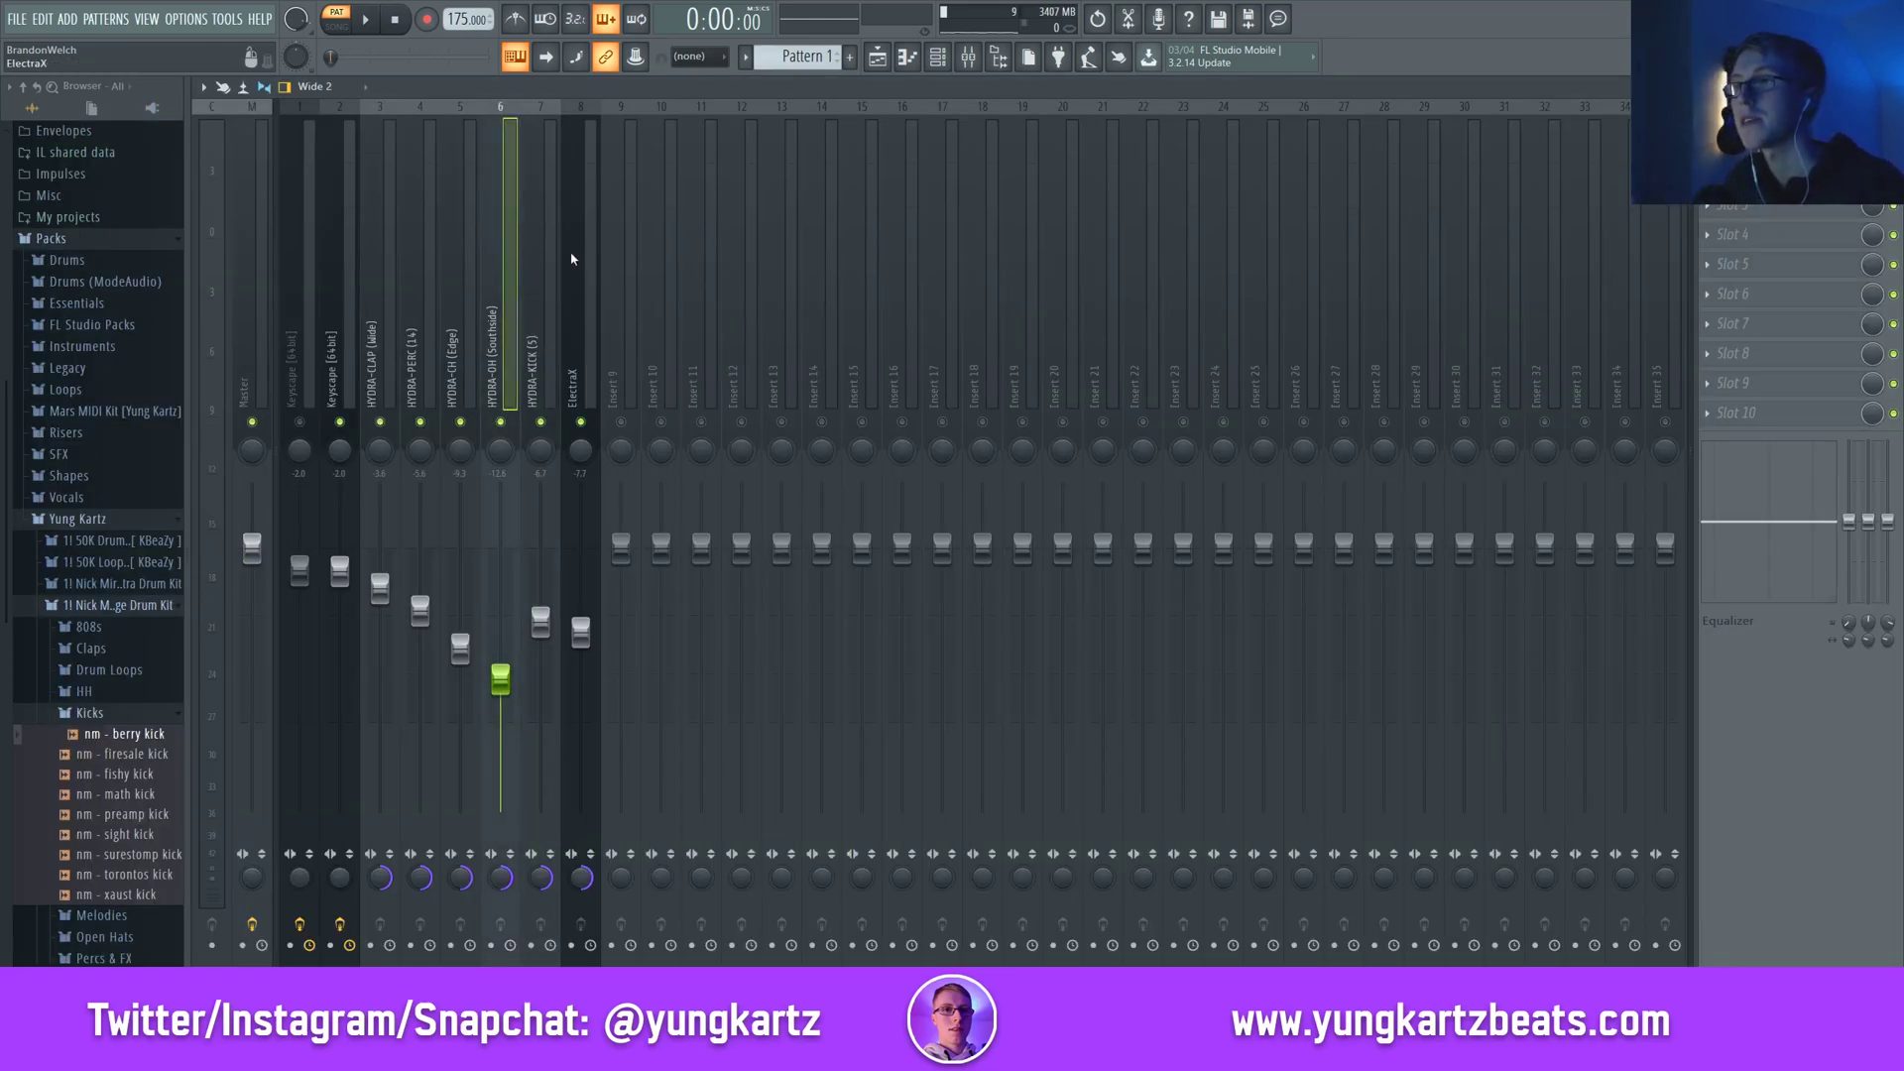
Play the pattern with the mixer open and compare the HYDRA-KICK track's level with the master track's
key(F9)
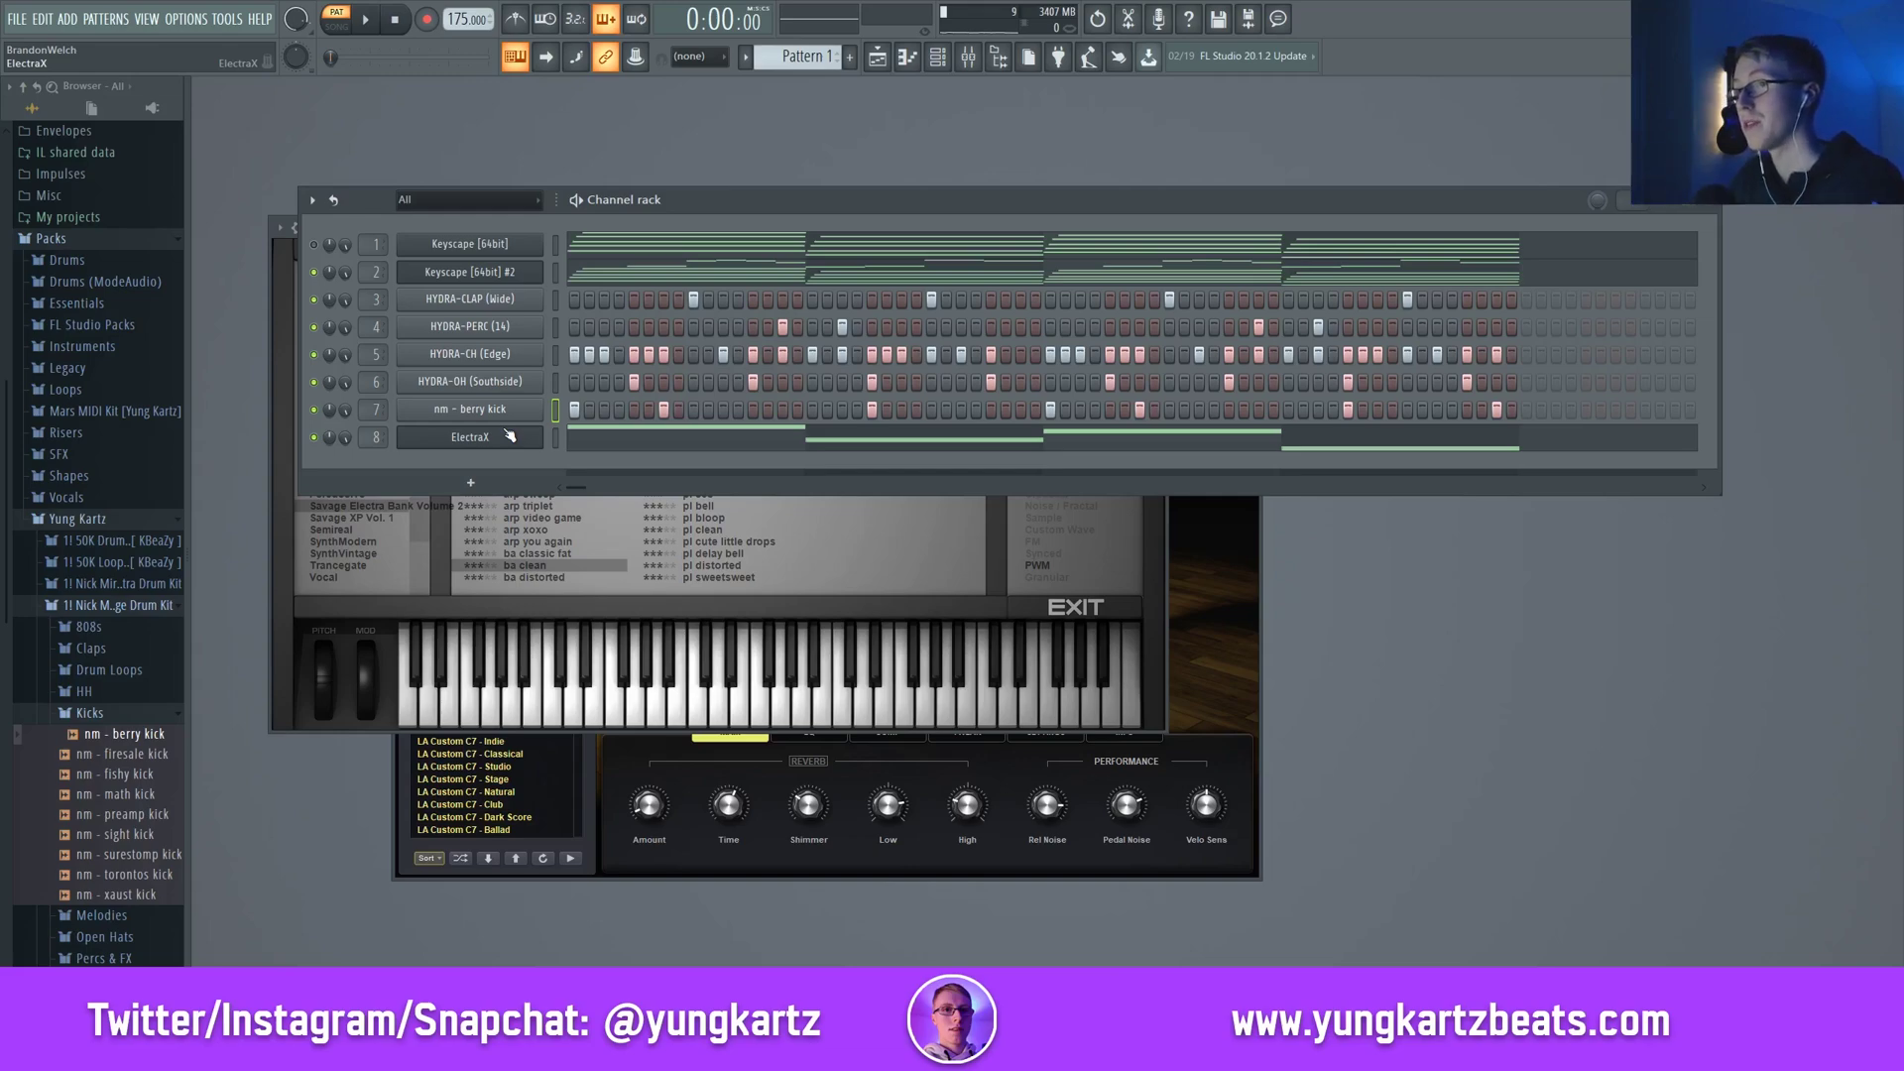
key(F9)
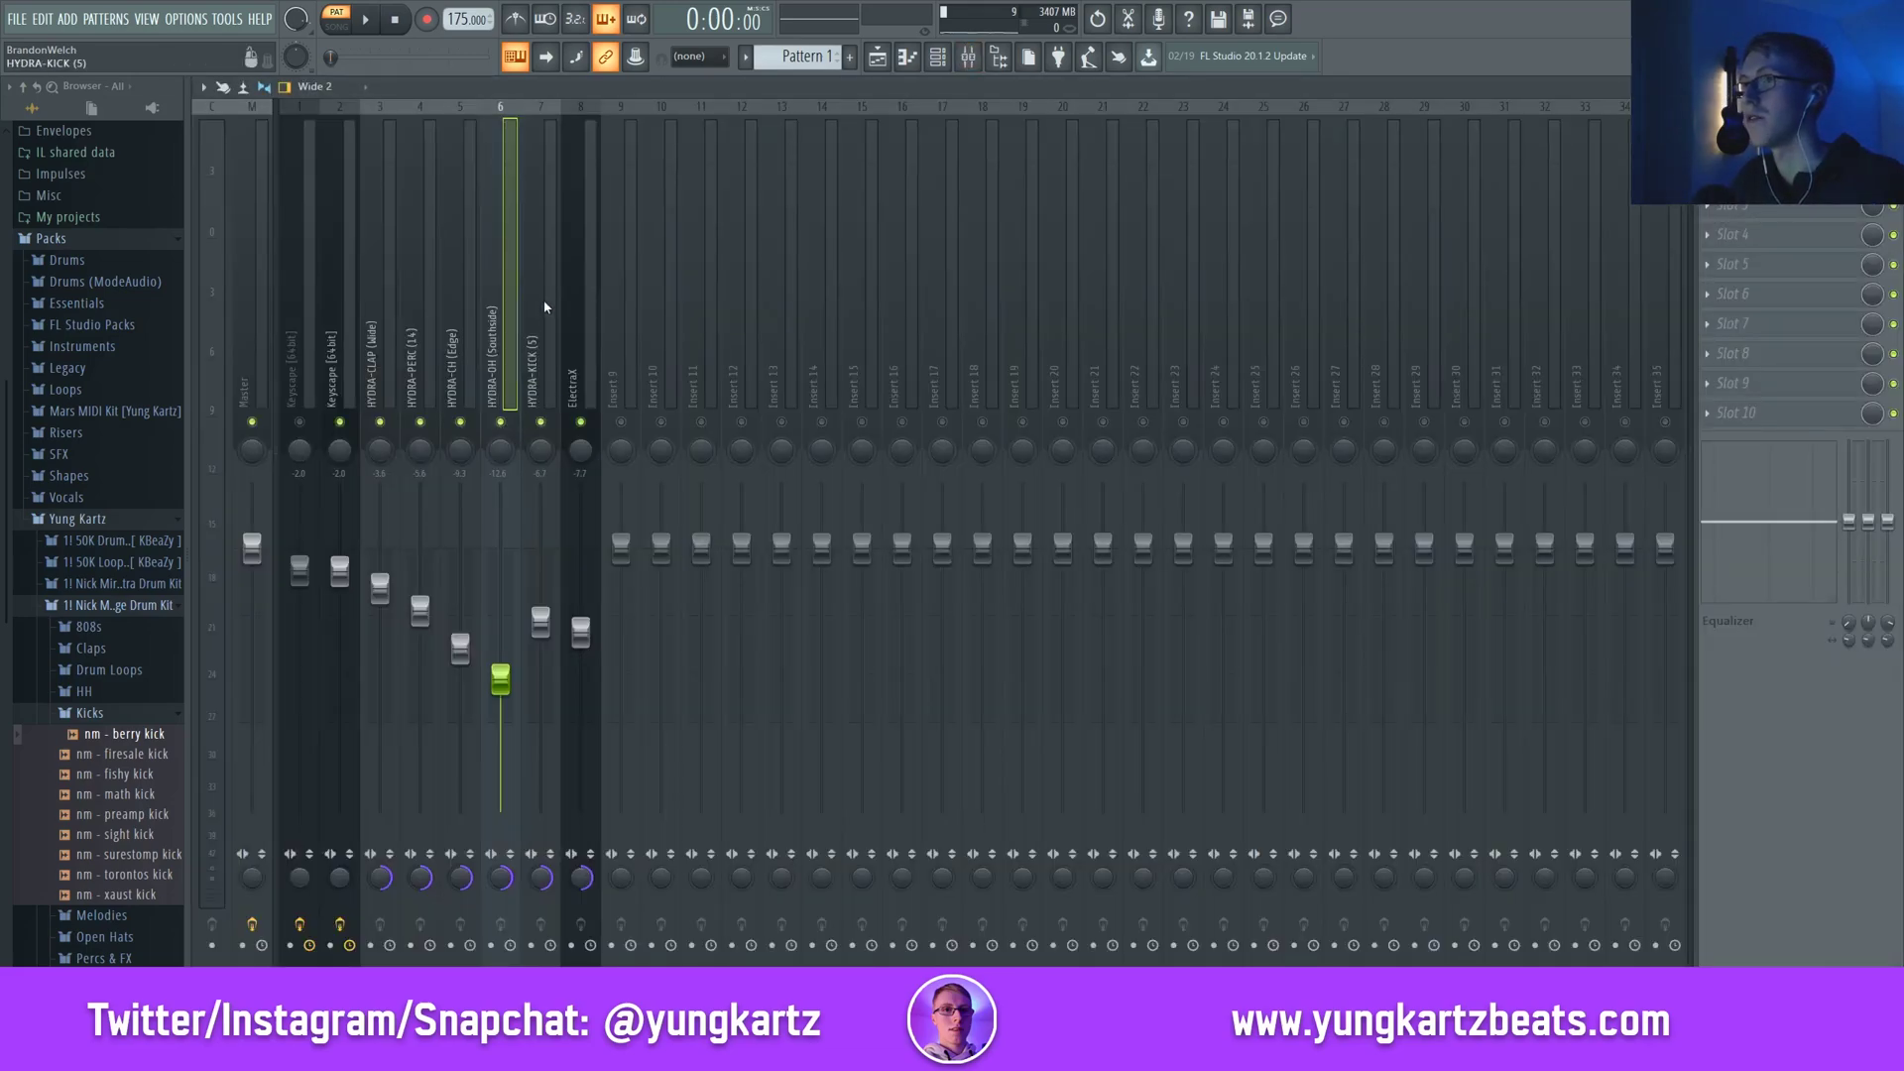
click(544, 308)
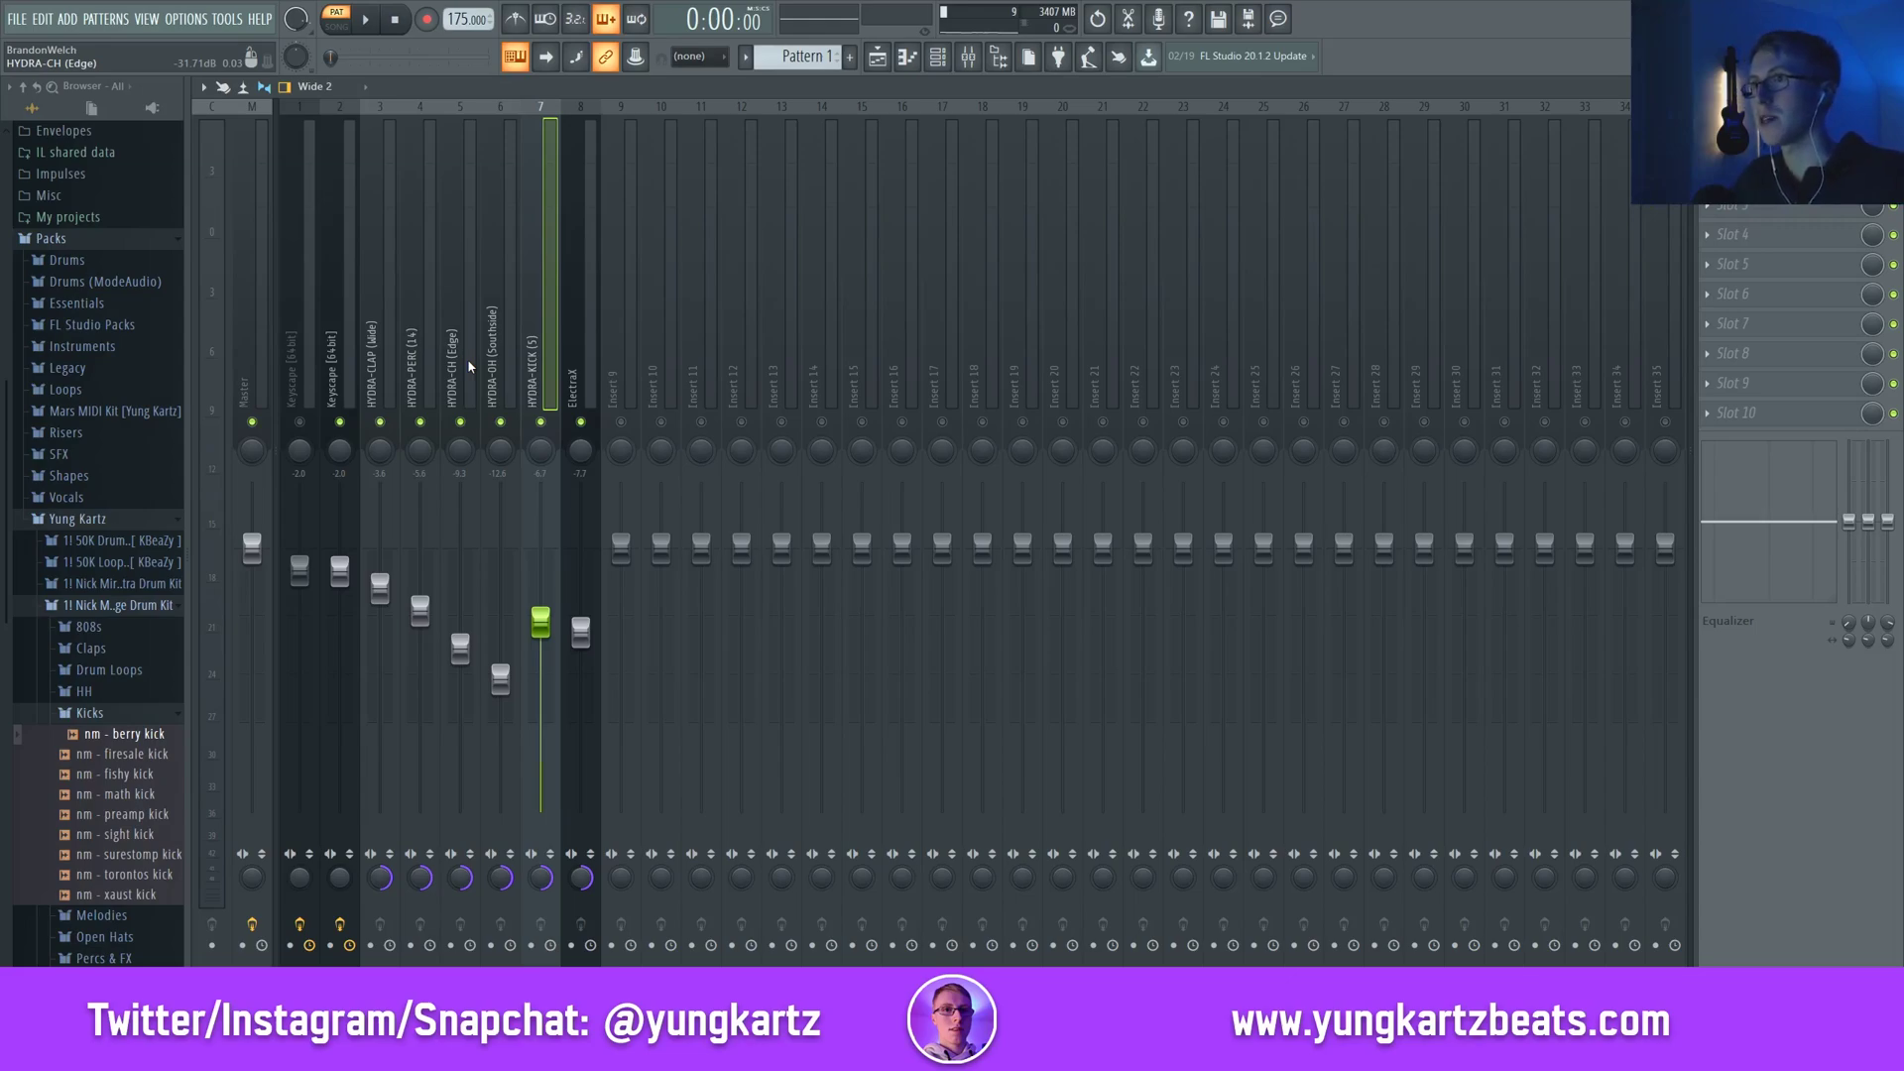
key(space)
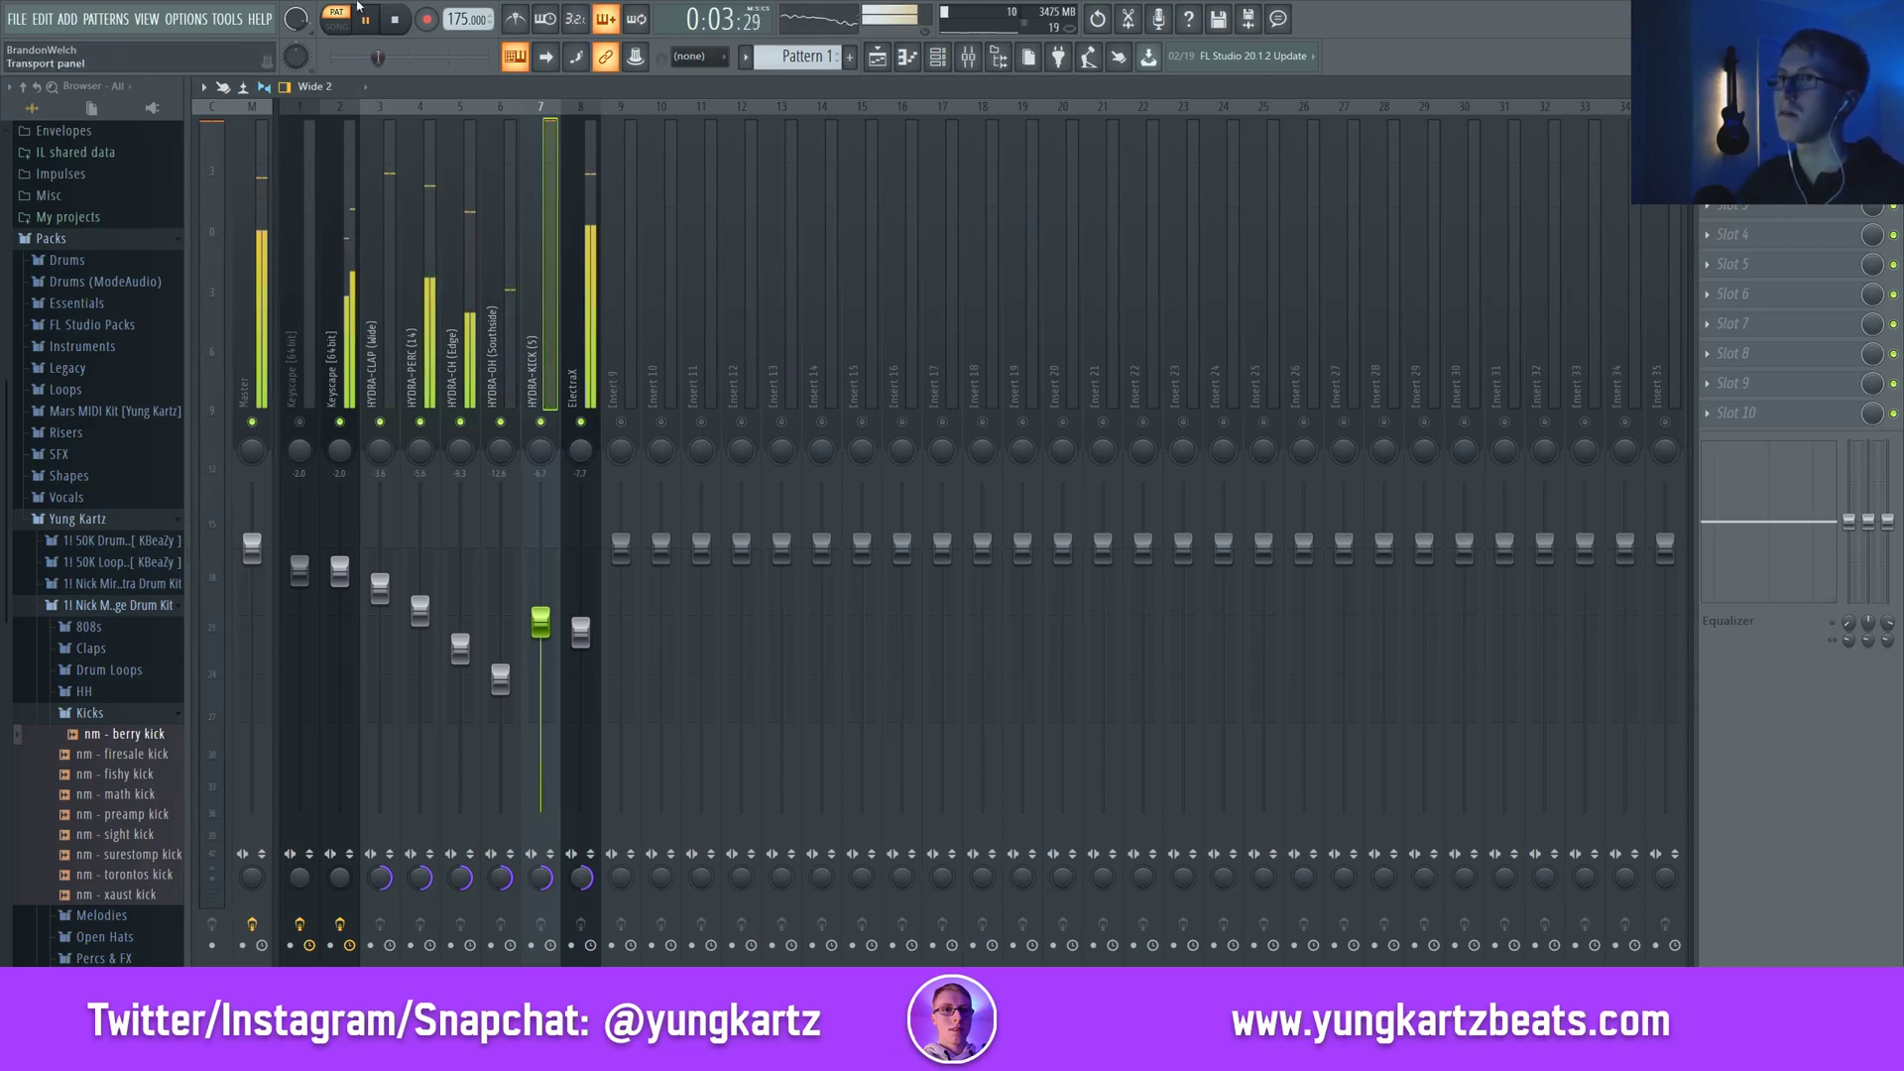
click(251, 176)
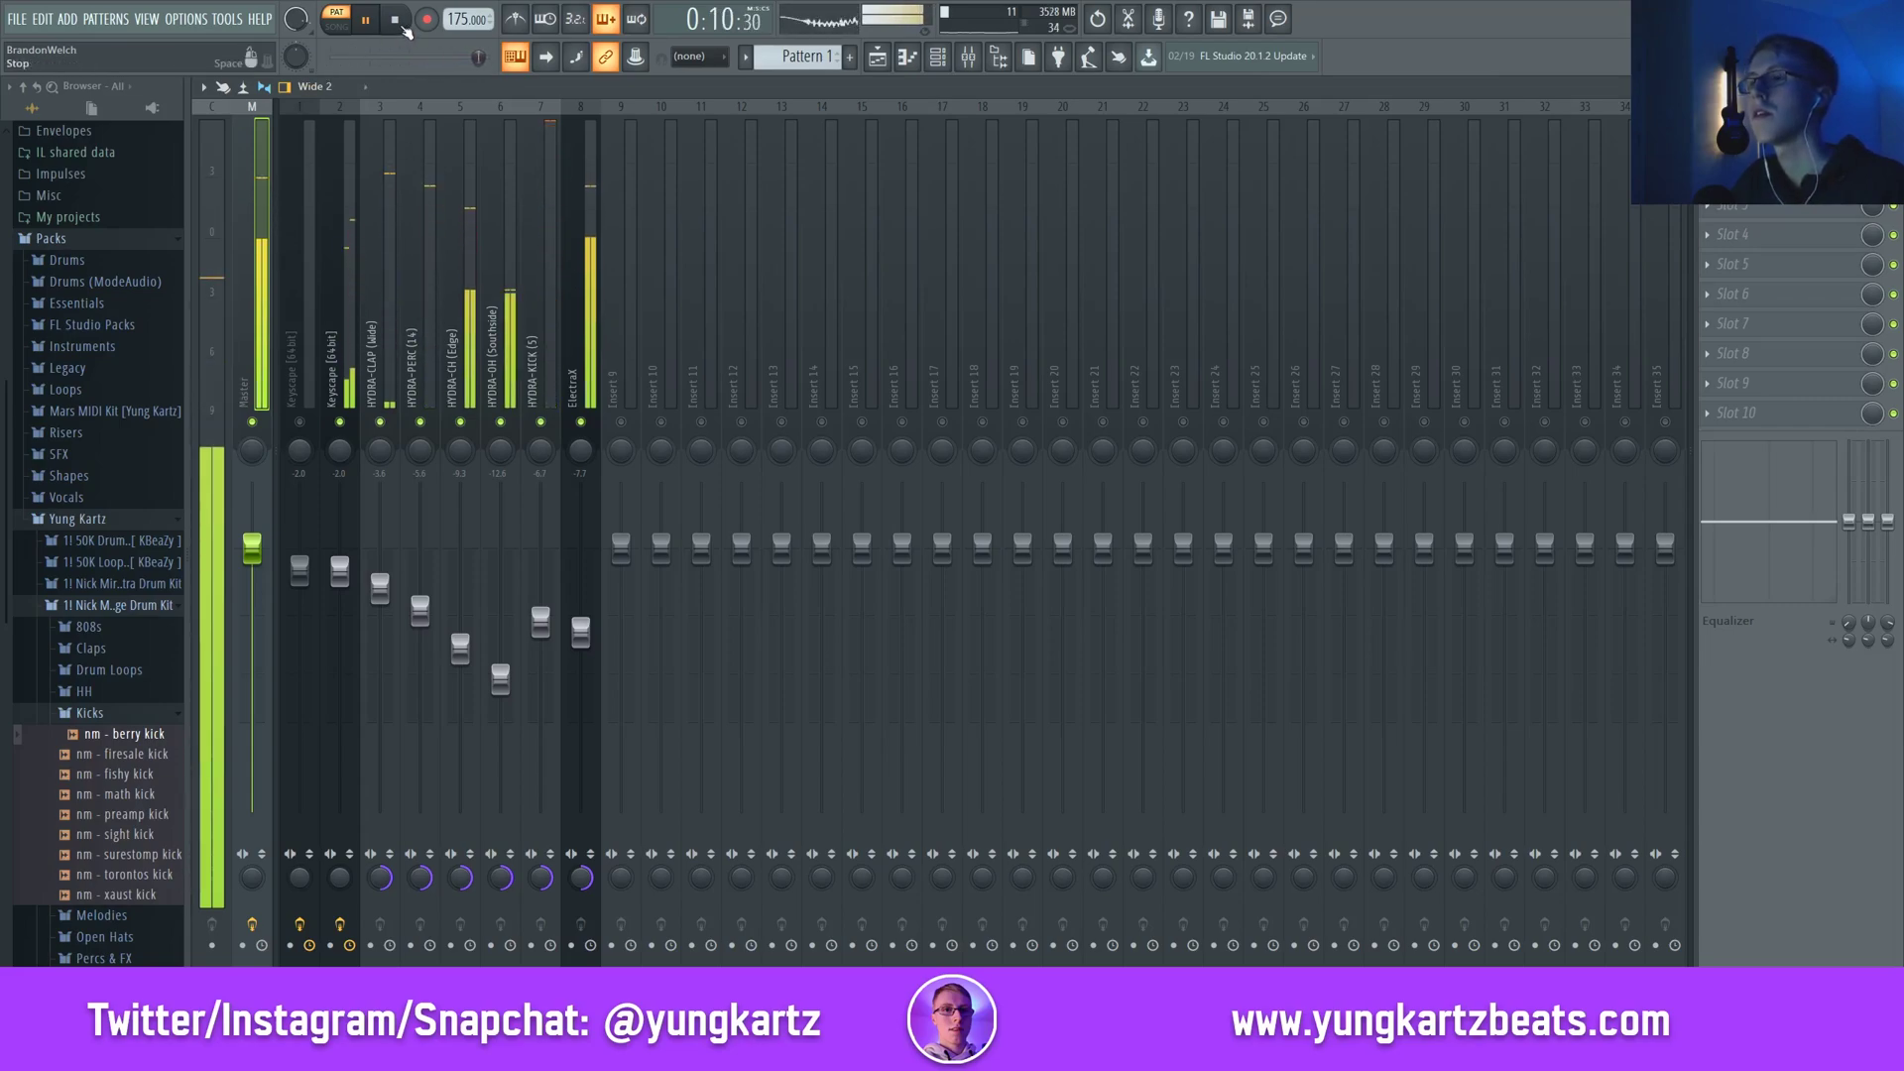
key(space)
click(551, 163)
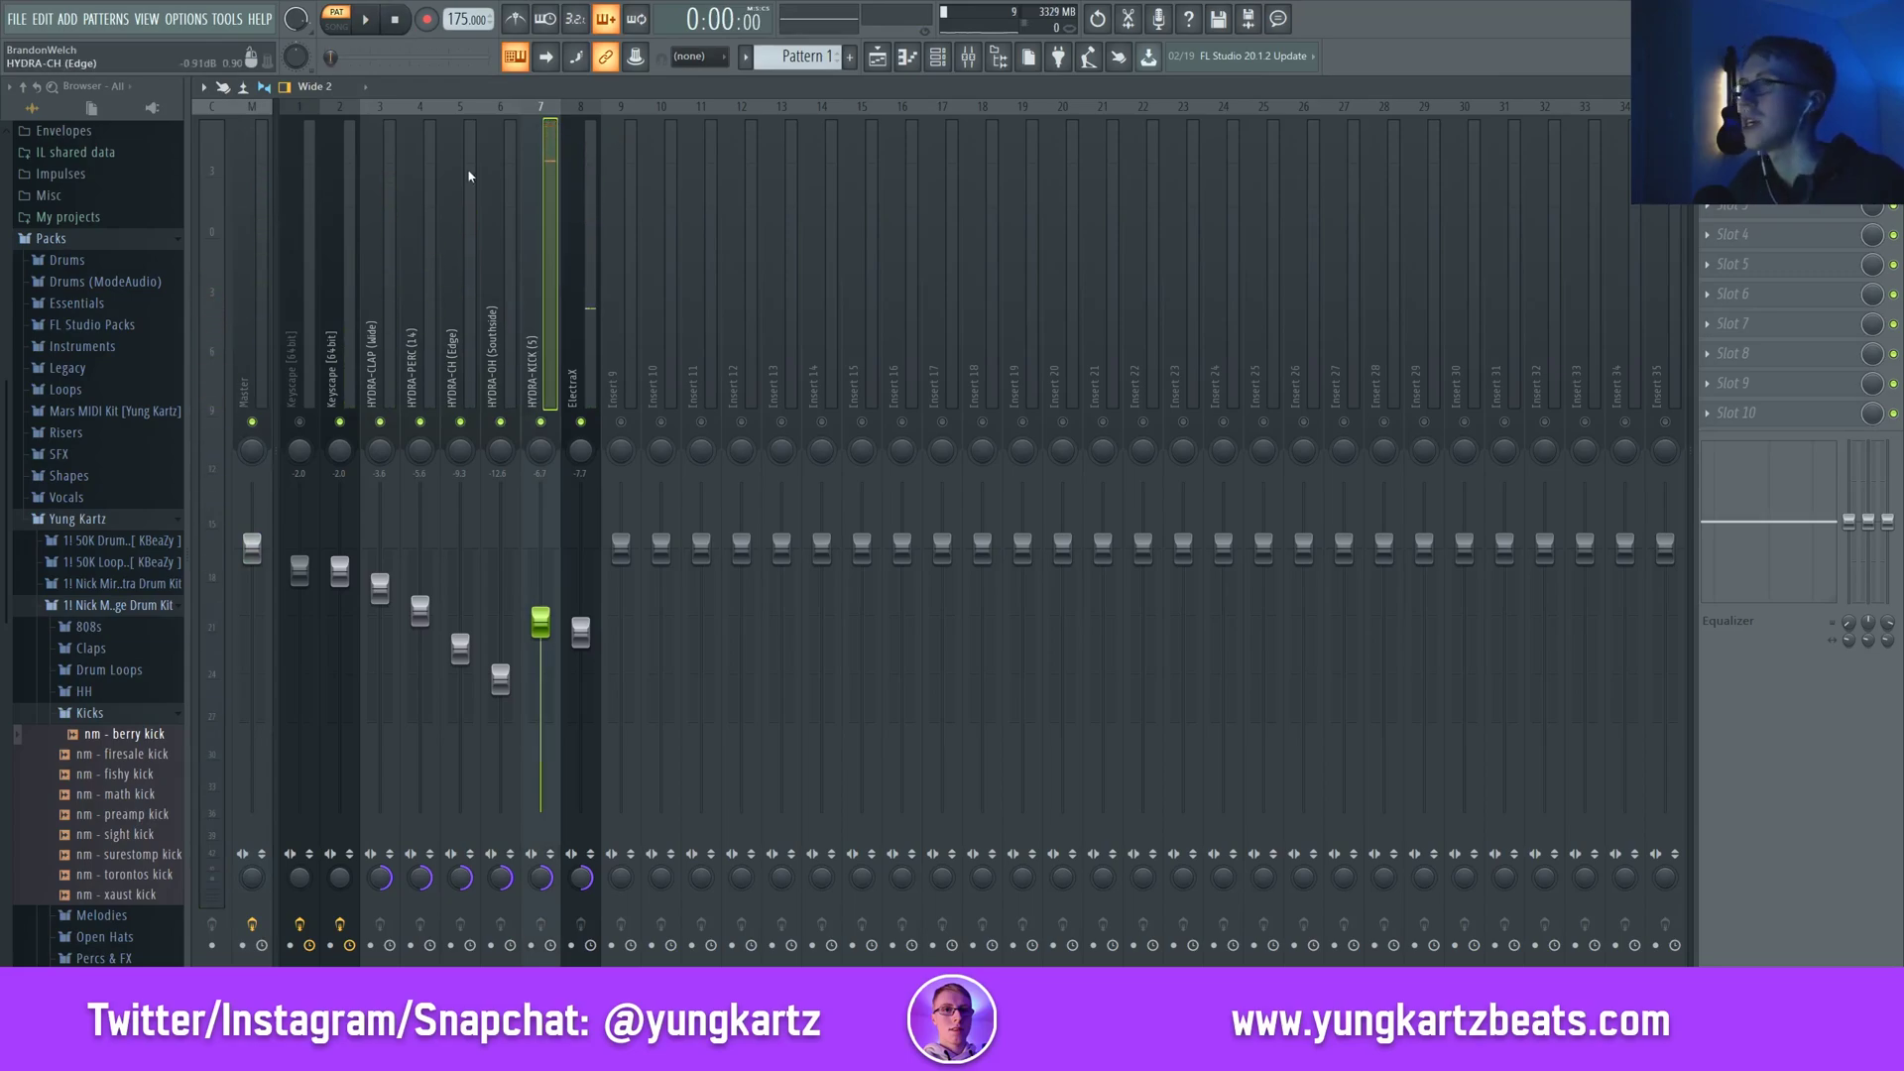
click(264, 161)
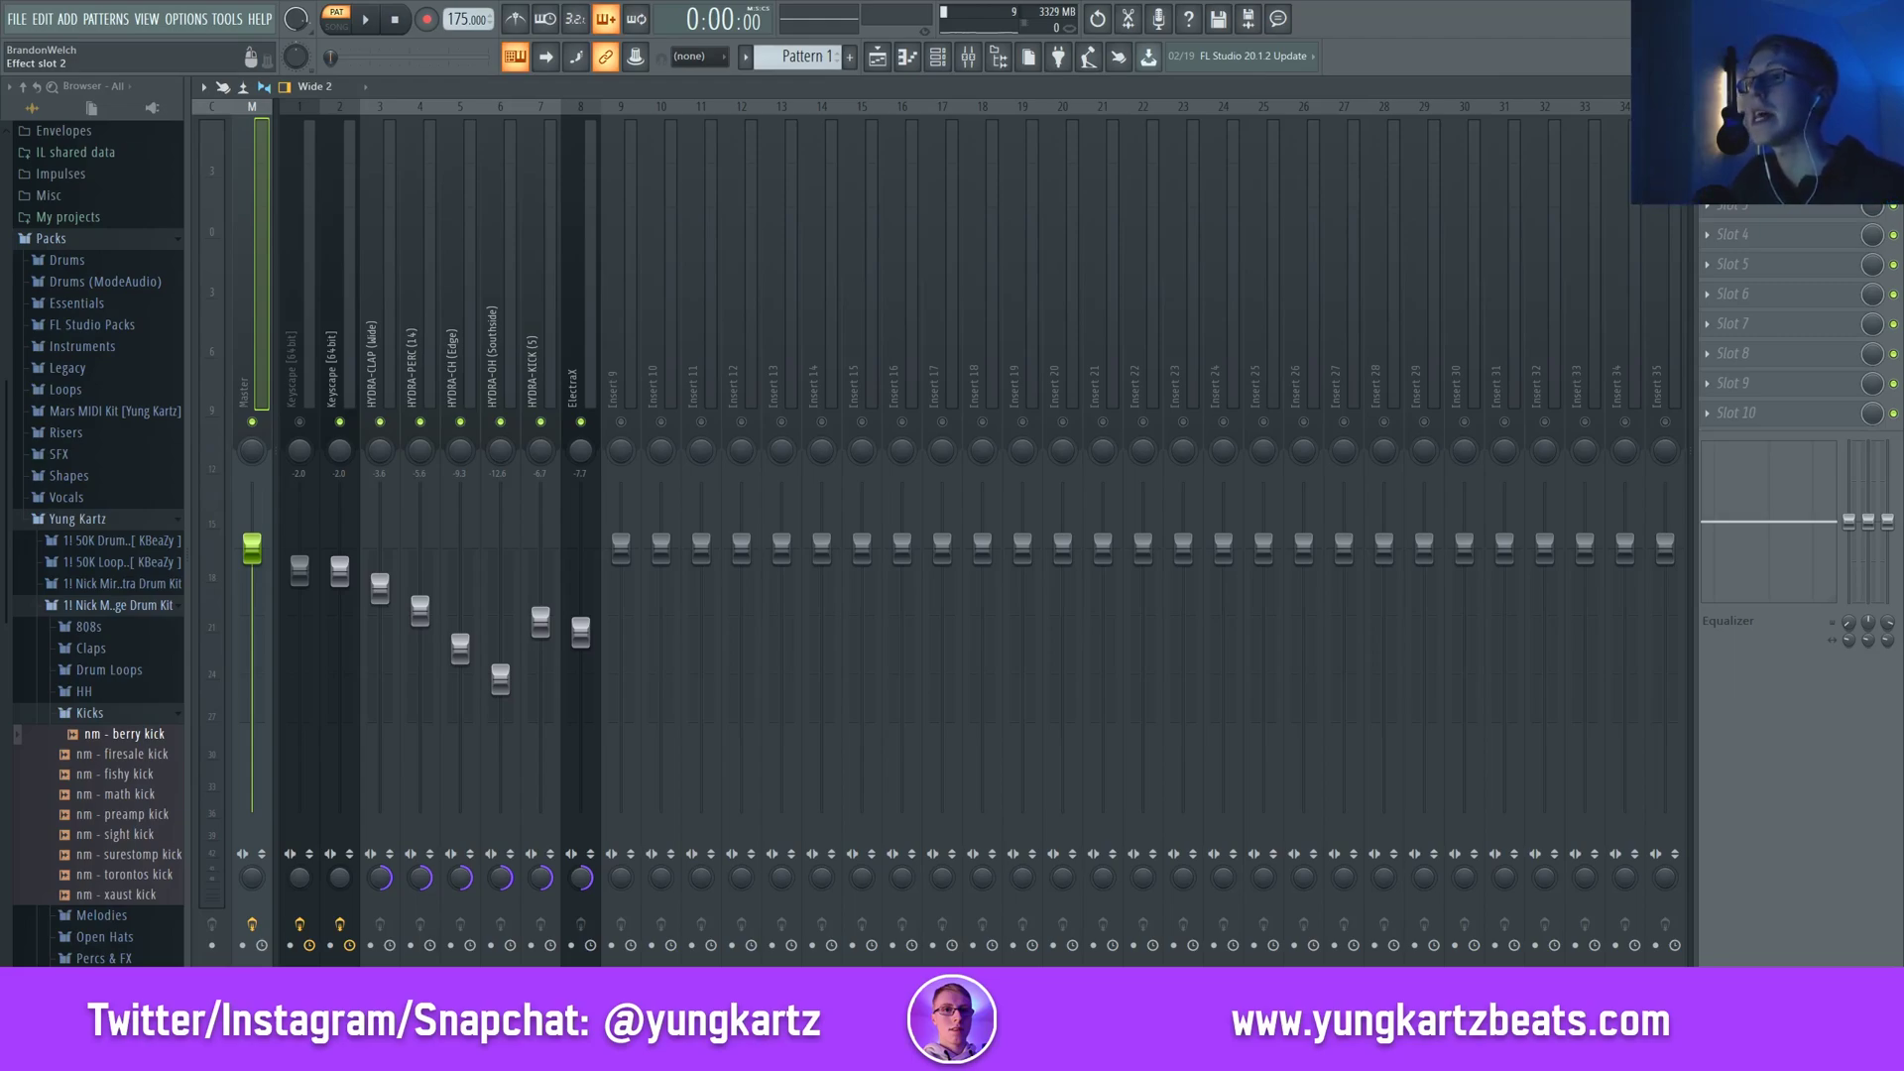
click(546, 321)
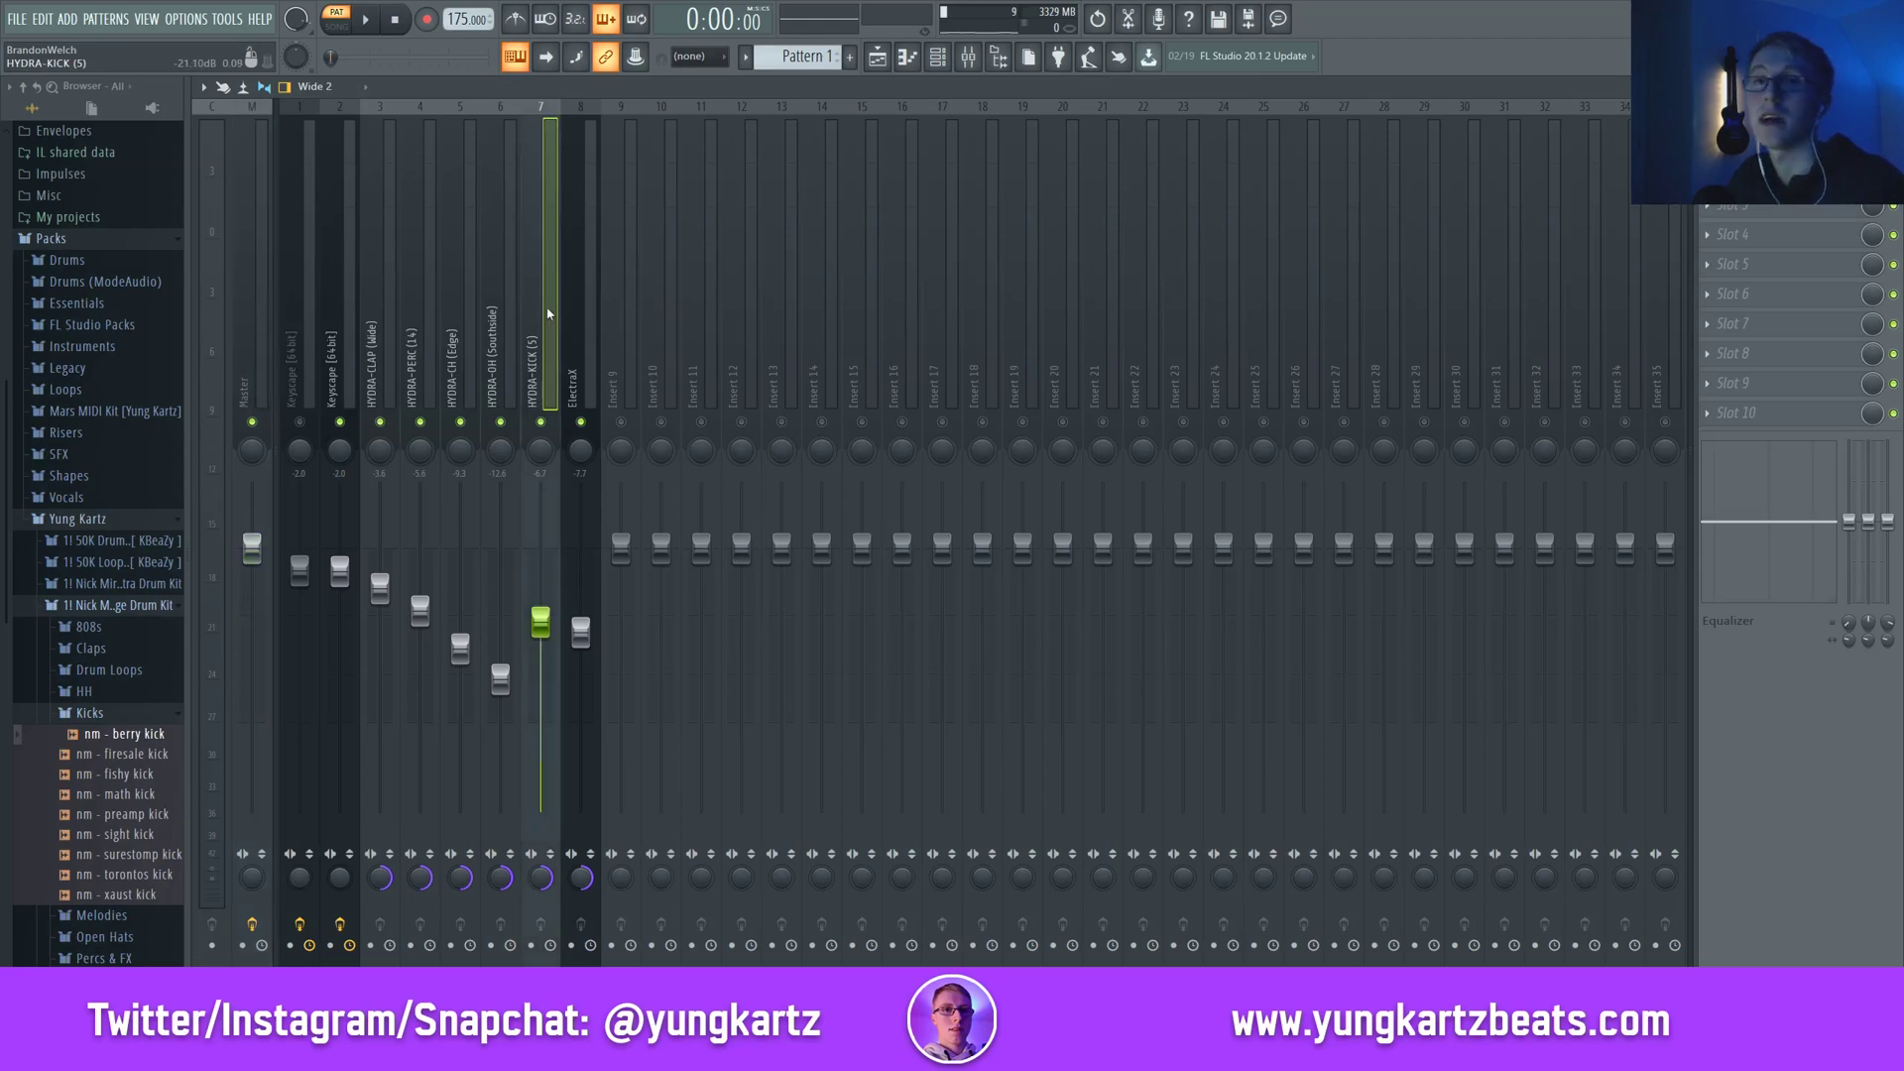
click(260, 253)
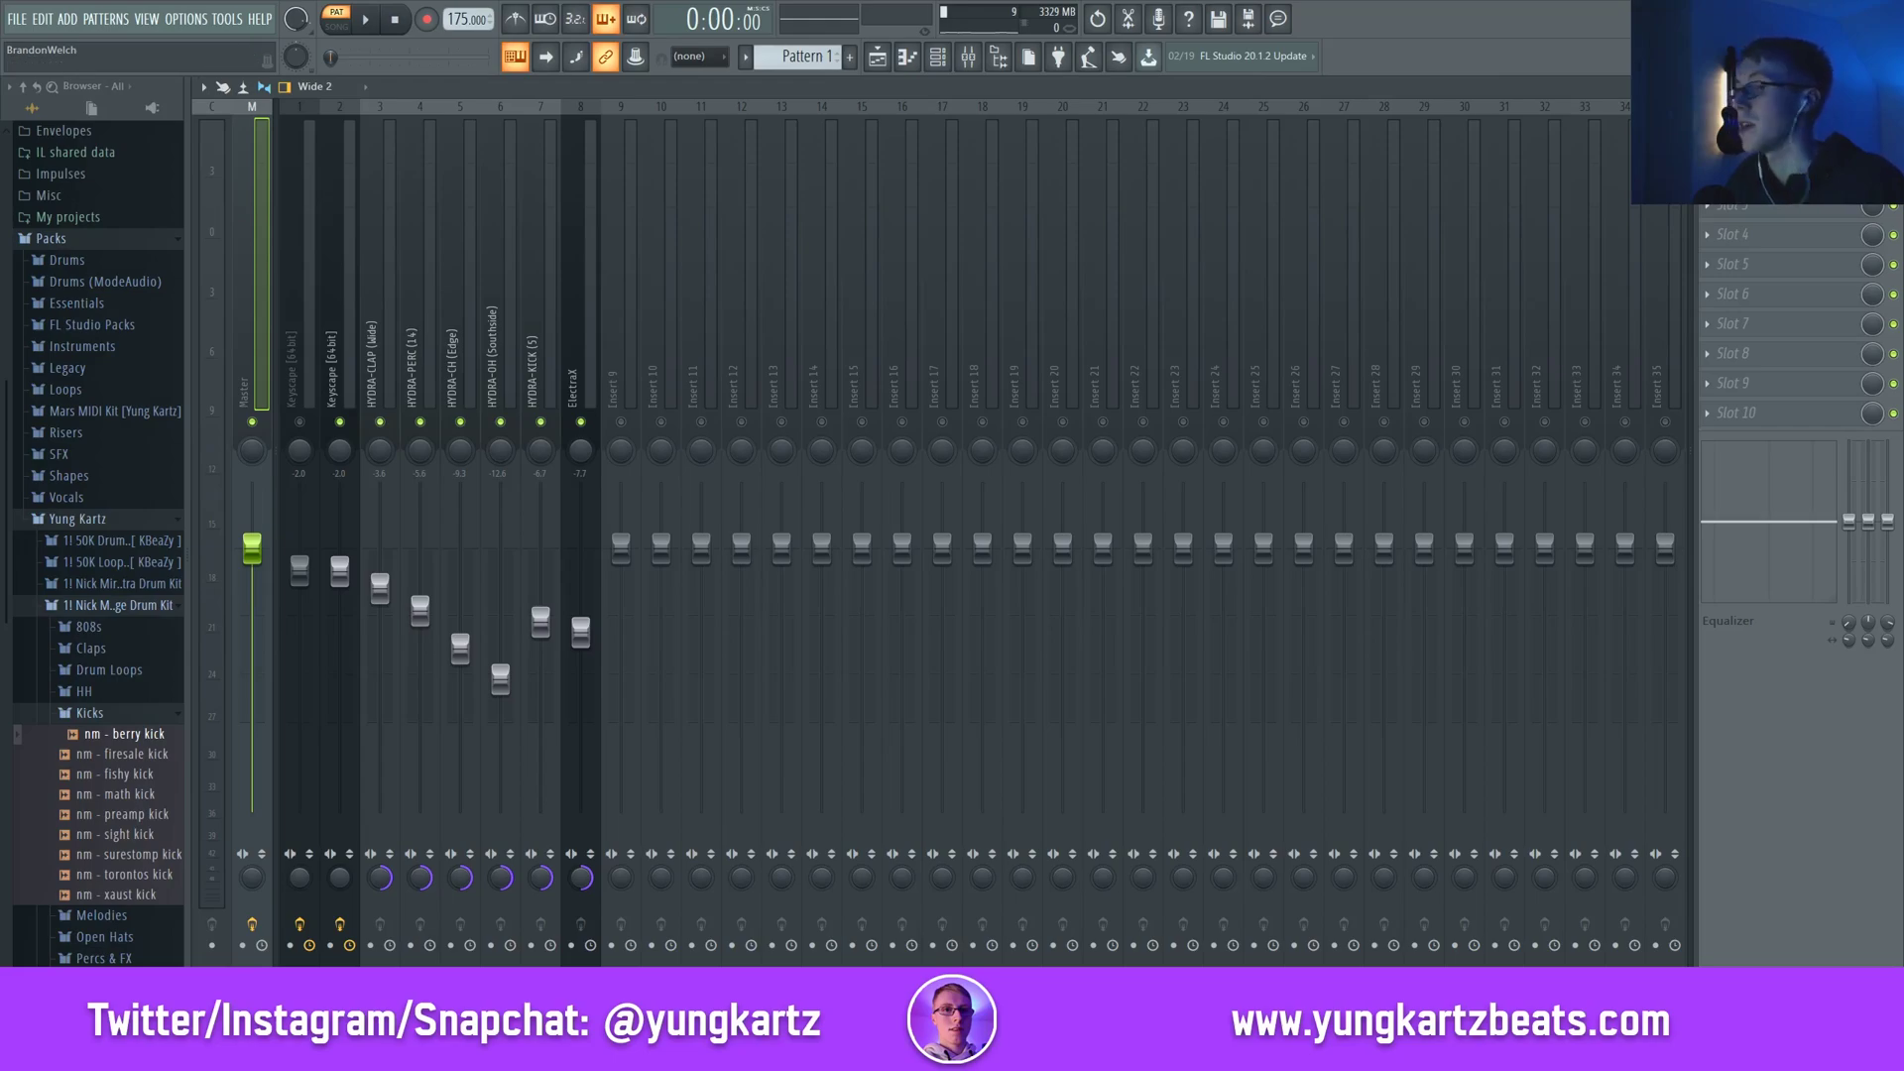
Examine the playlist arrangement around the producer tag clip on Track 9, including the tempo options, and play that section
key(F9)
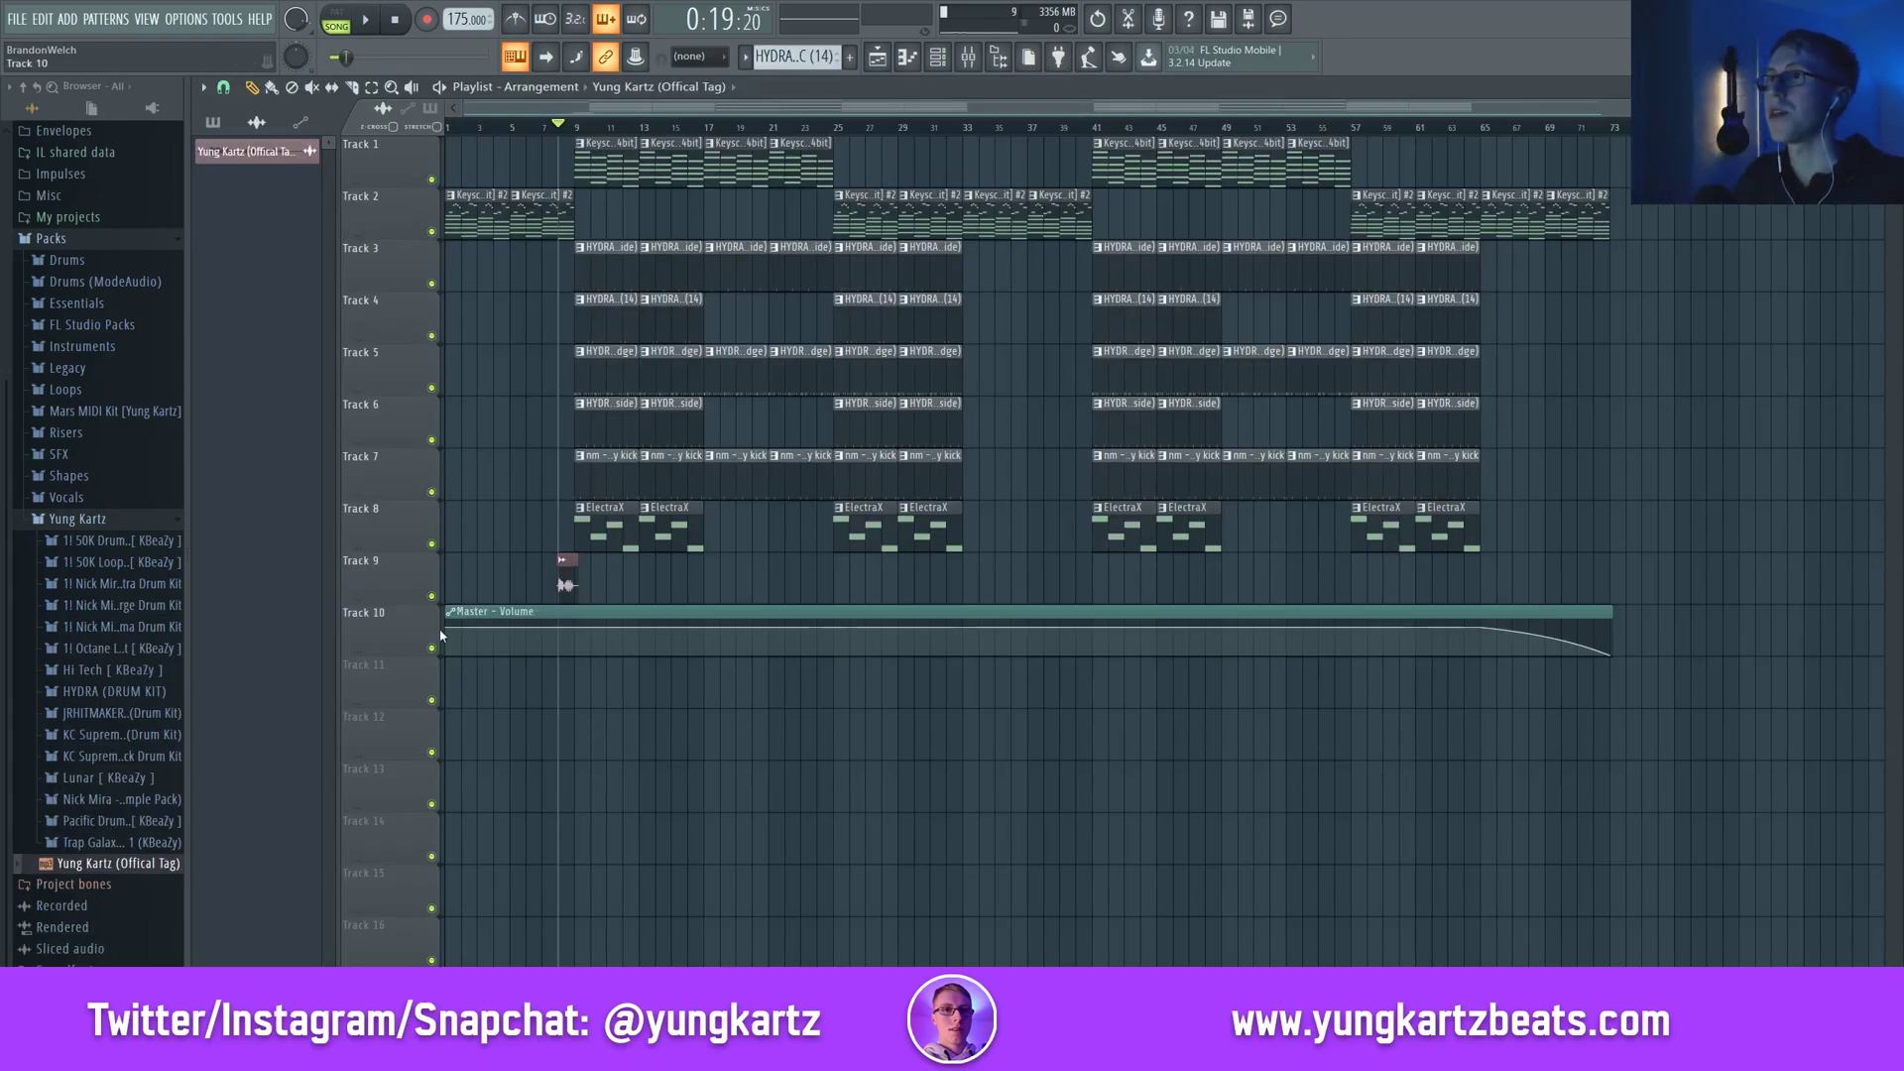
scroll(480, 883, up, 5)
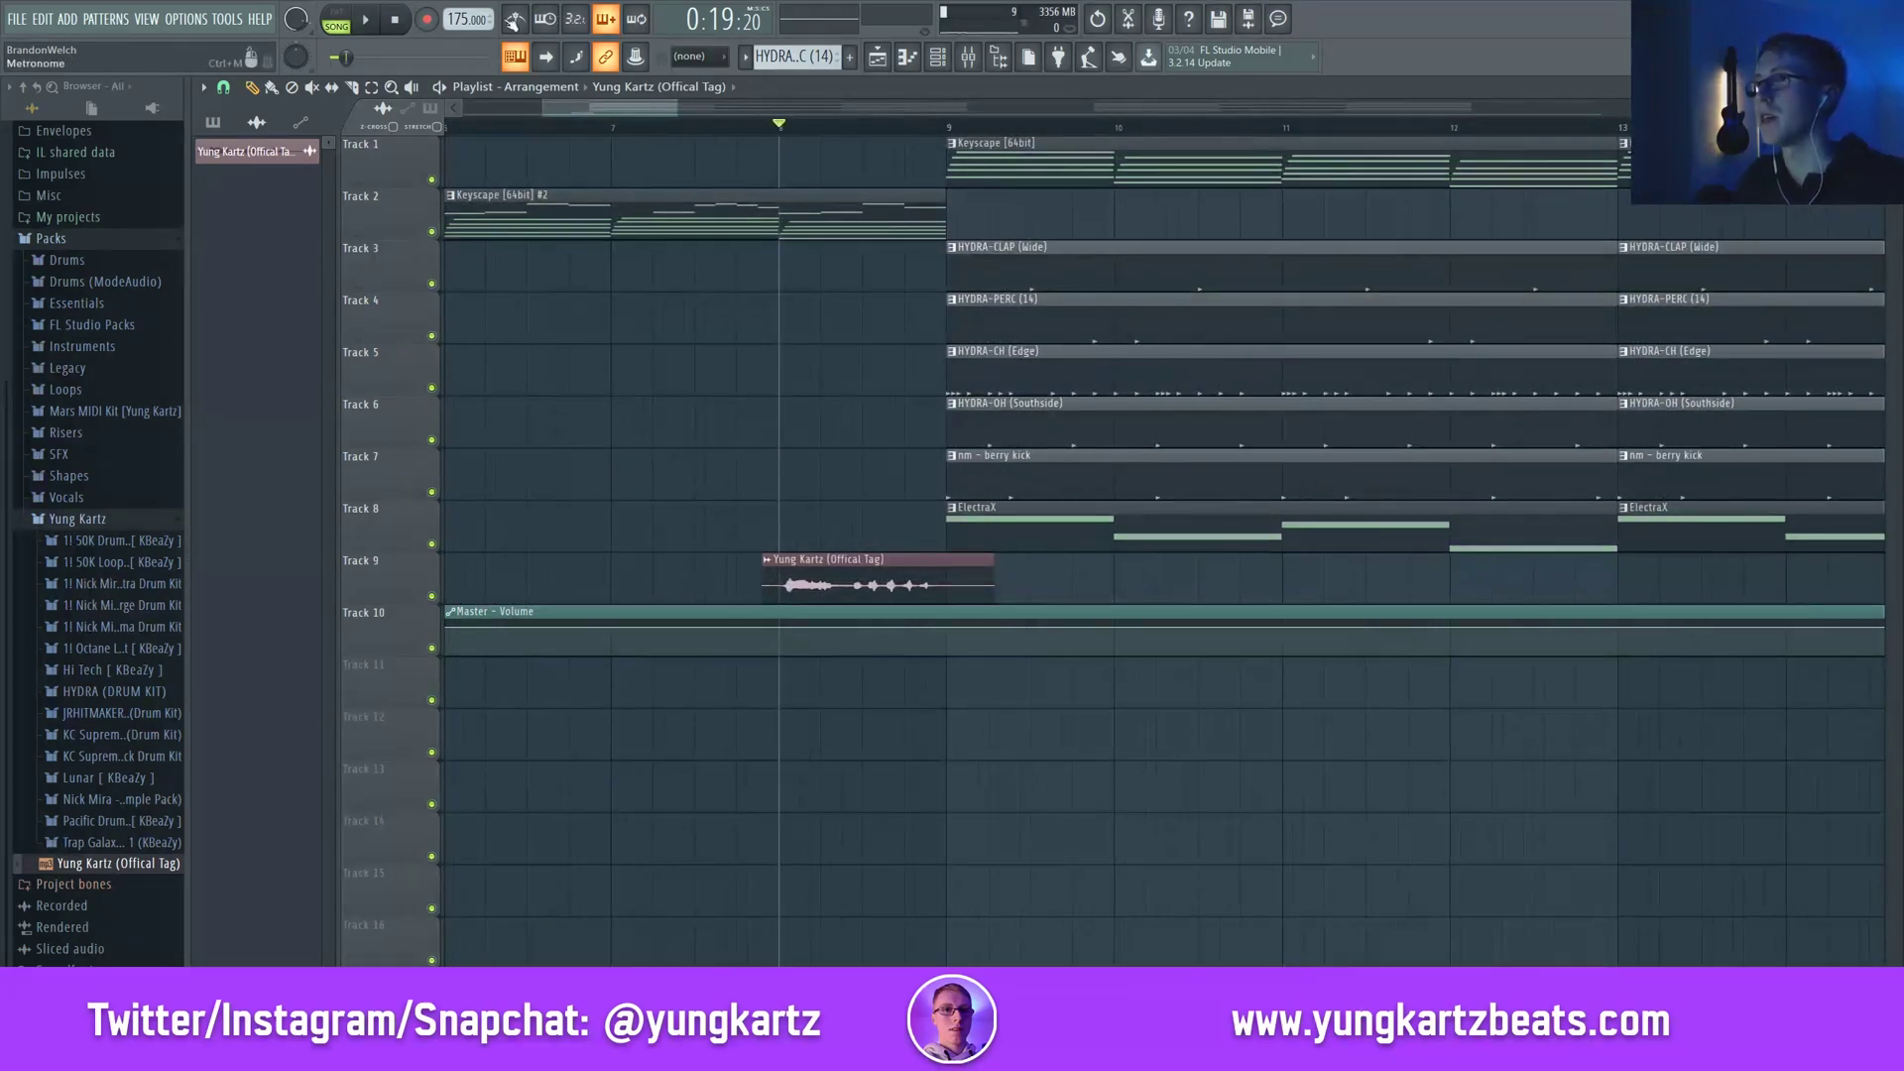
right_click(466, 14)
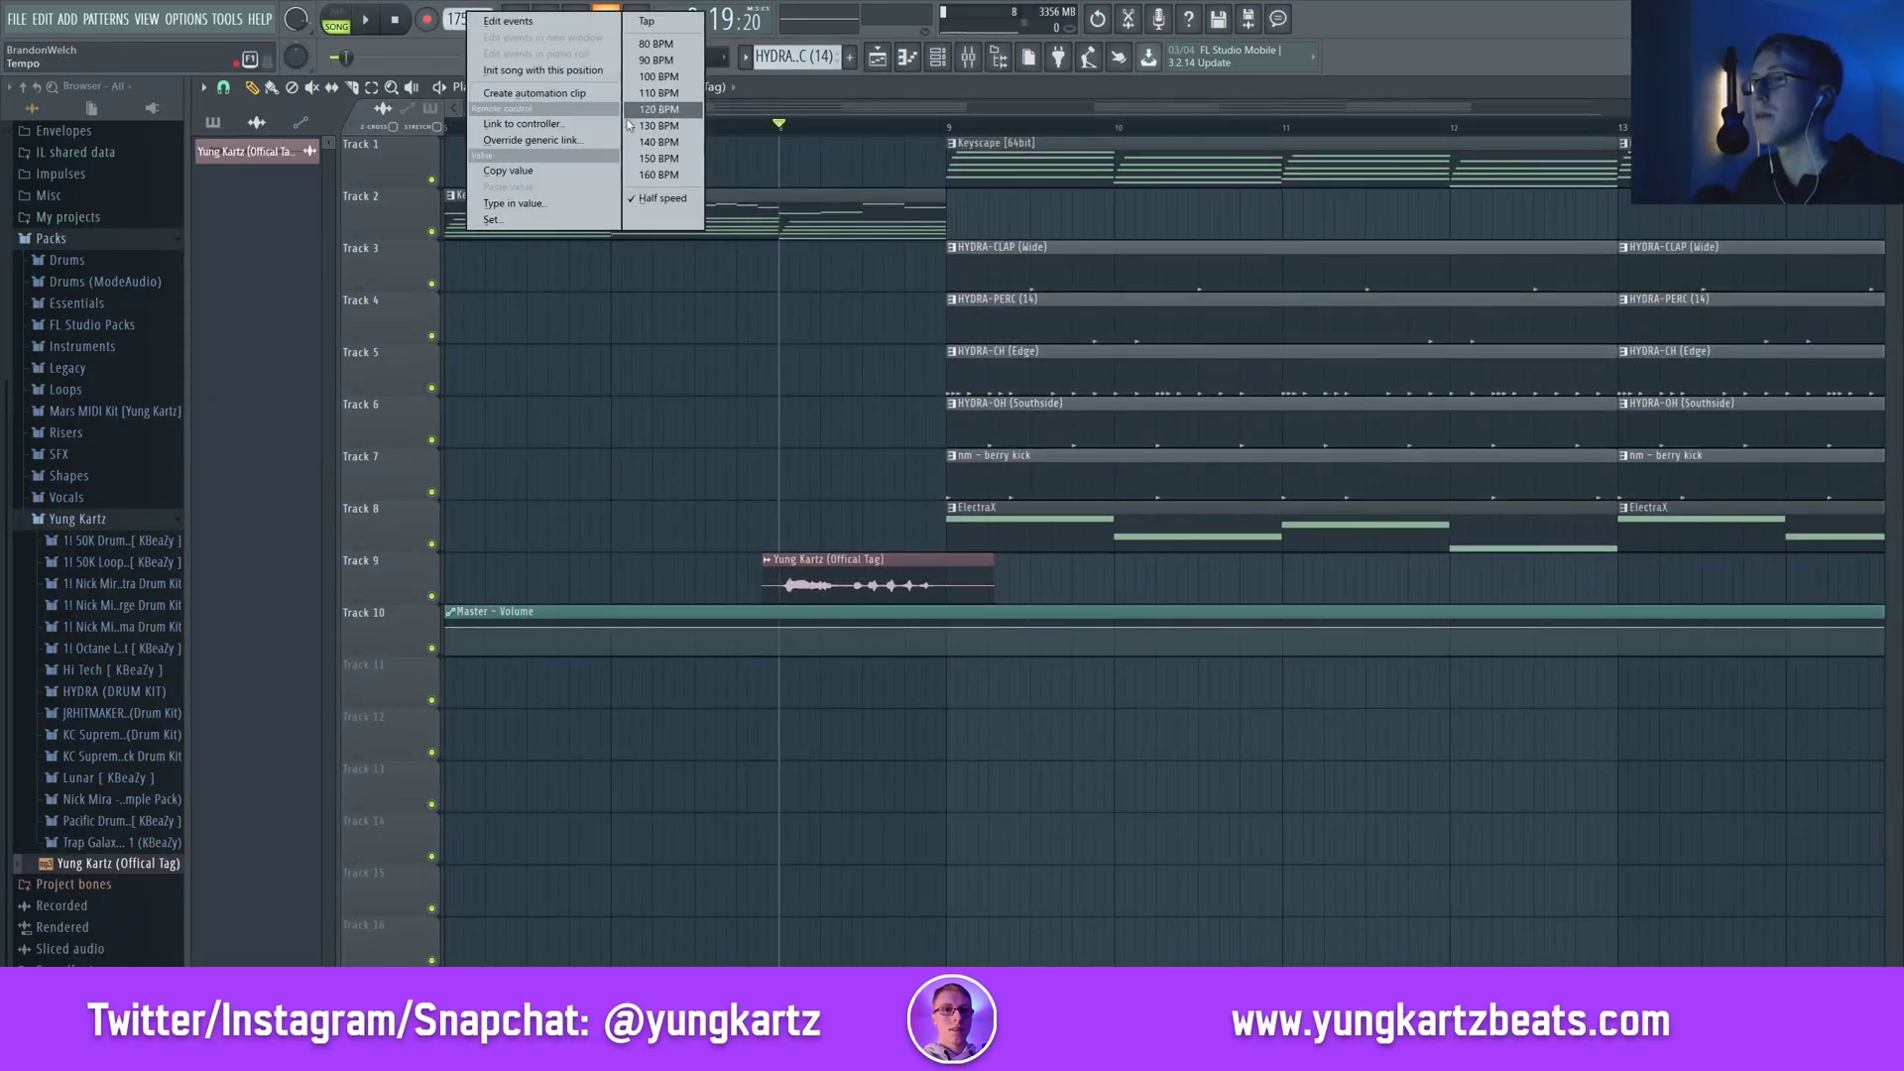
click(877, 99)
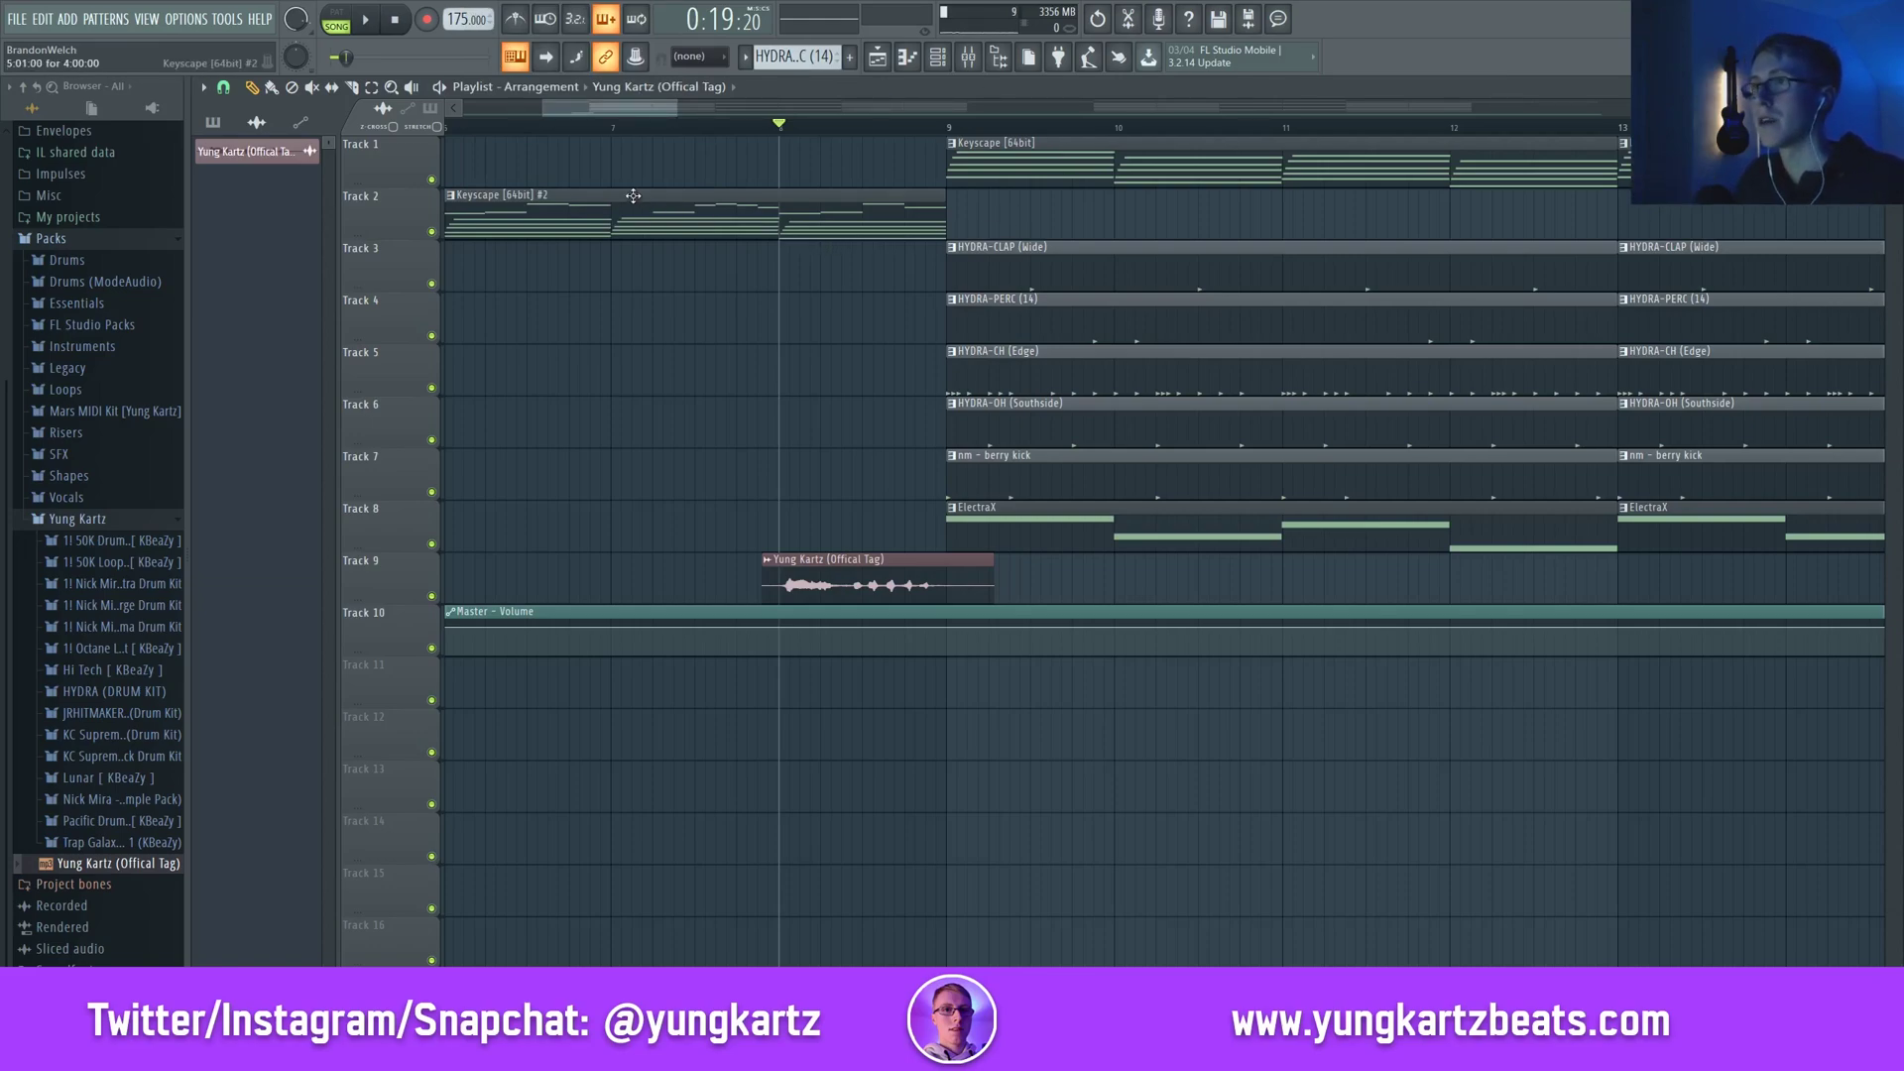
key(space)
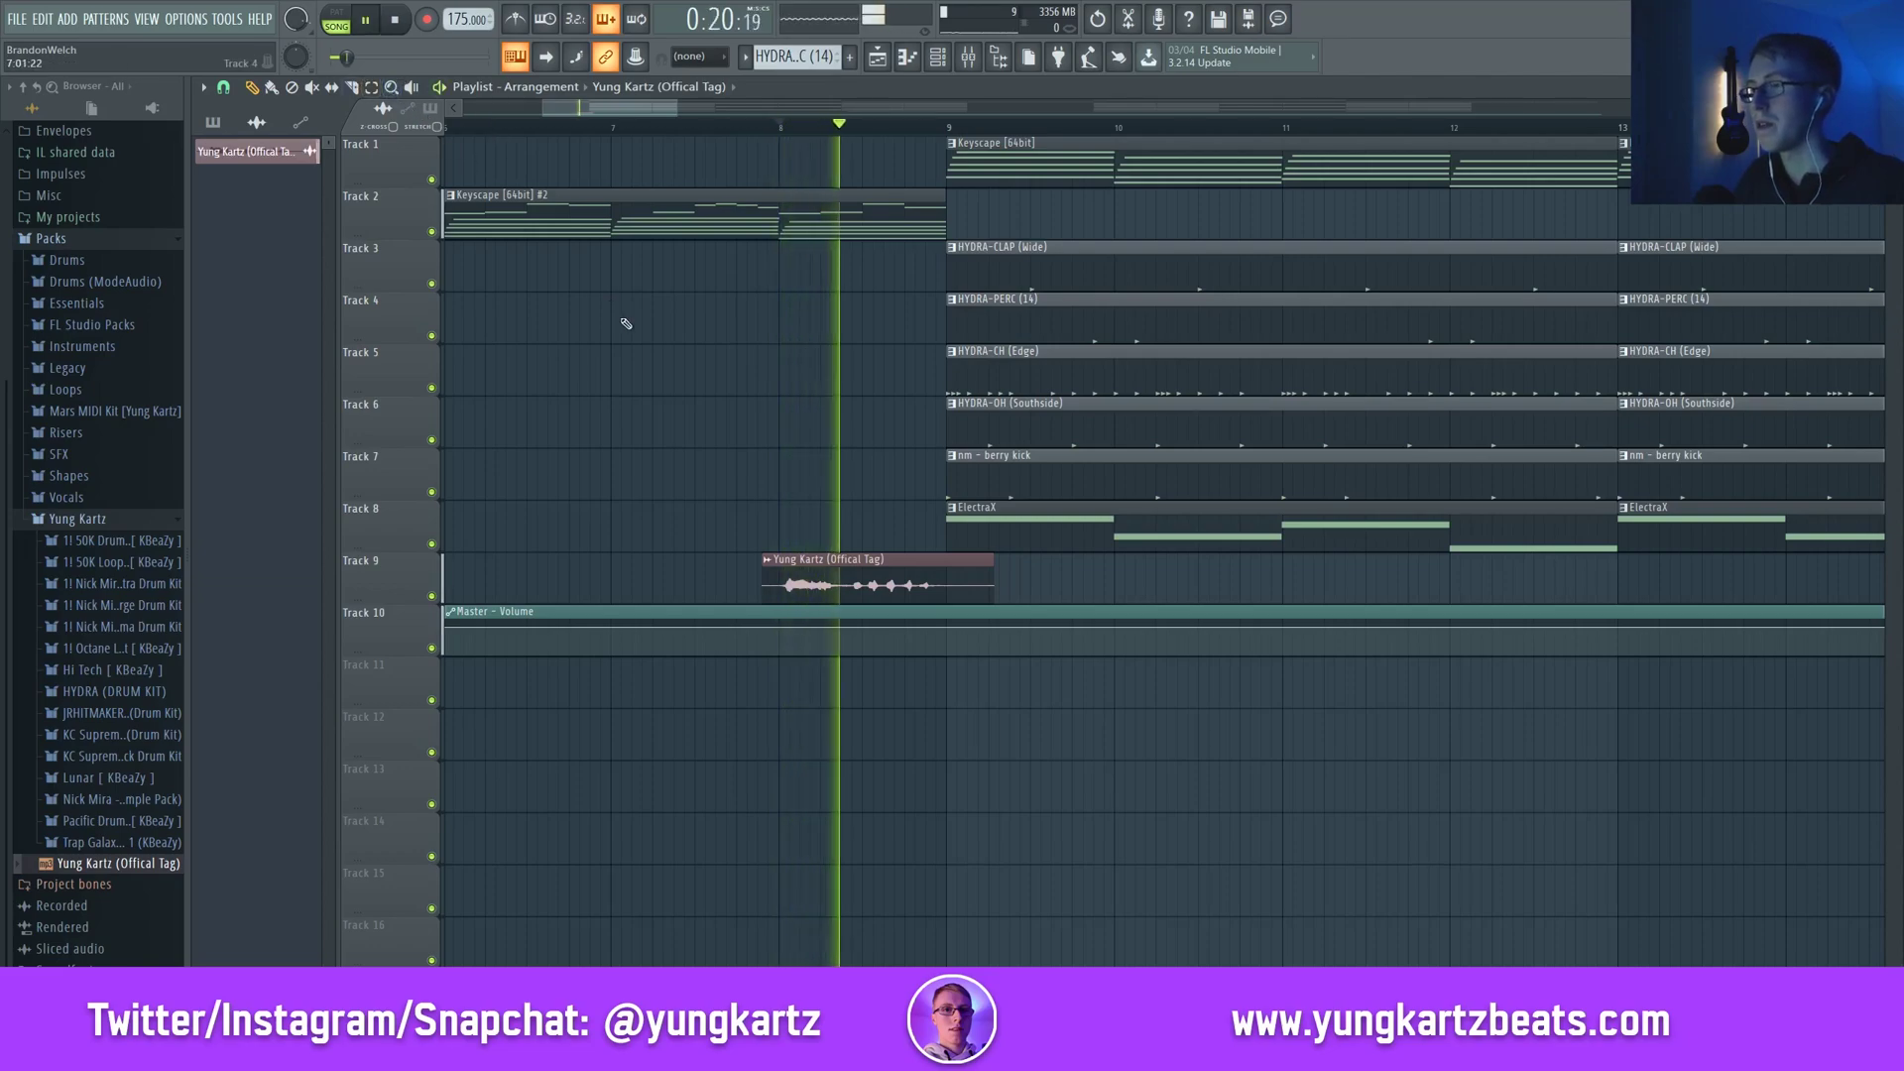
key(space)
Open the producer tag clip's channel settings, set its root note to B3 and close the settings
ctrl+scroll(836, 881, down, 3)
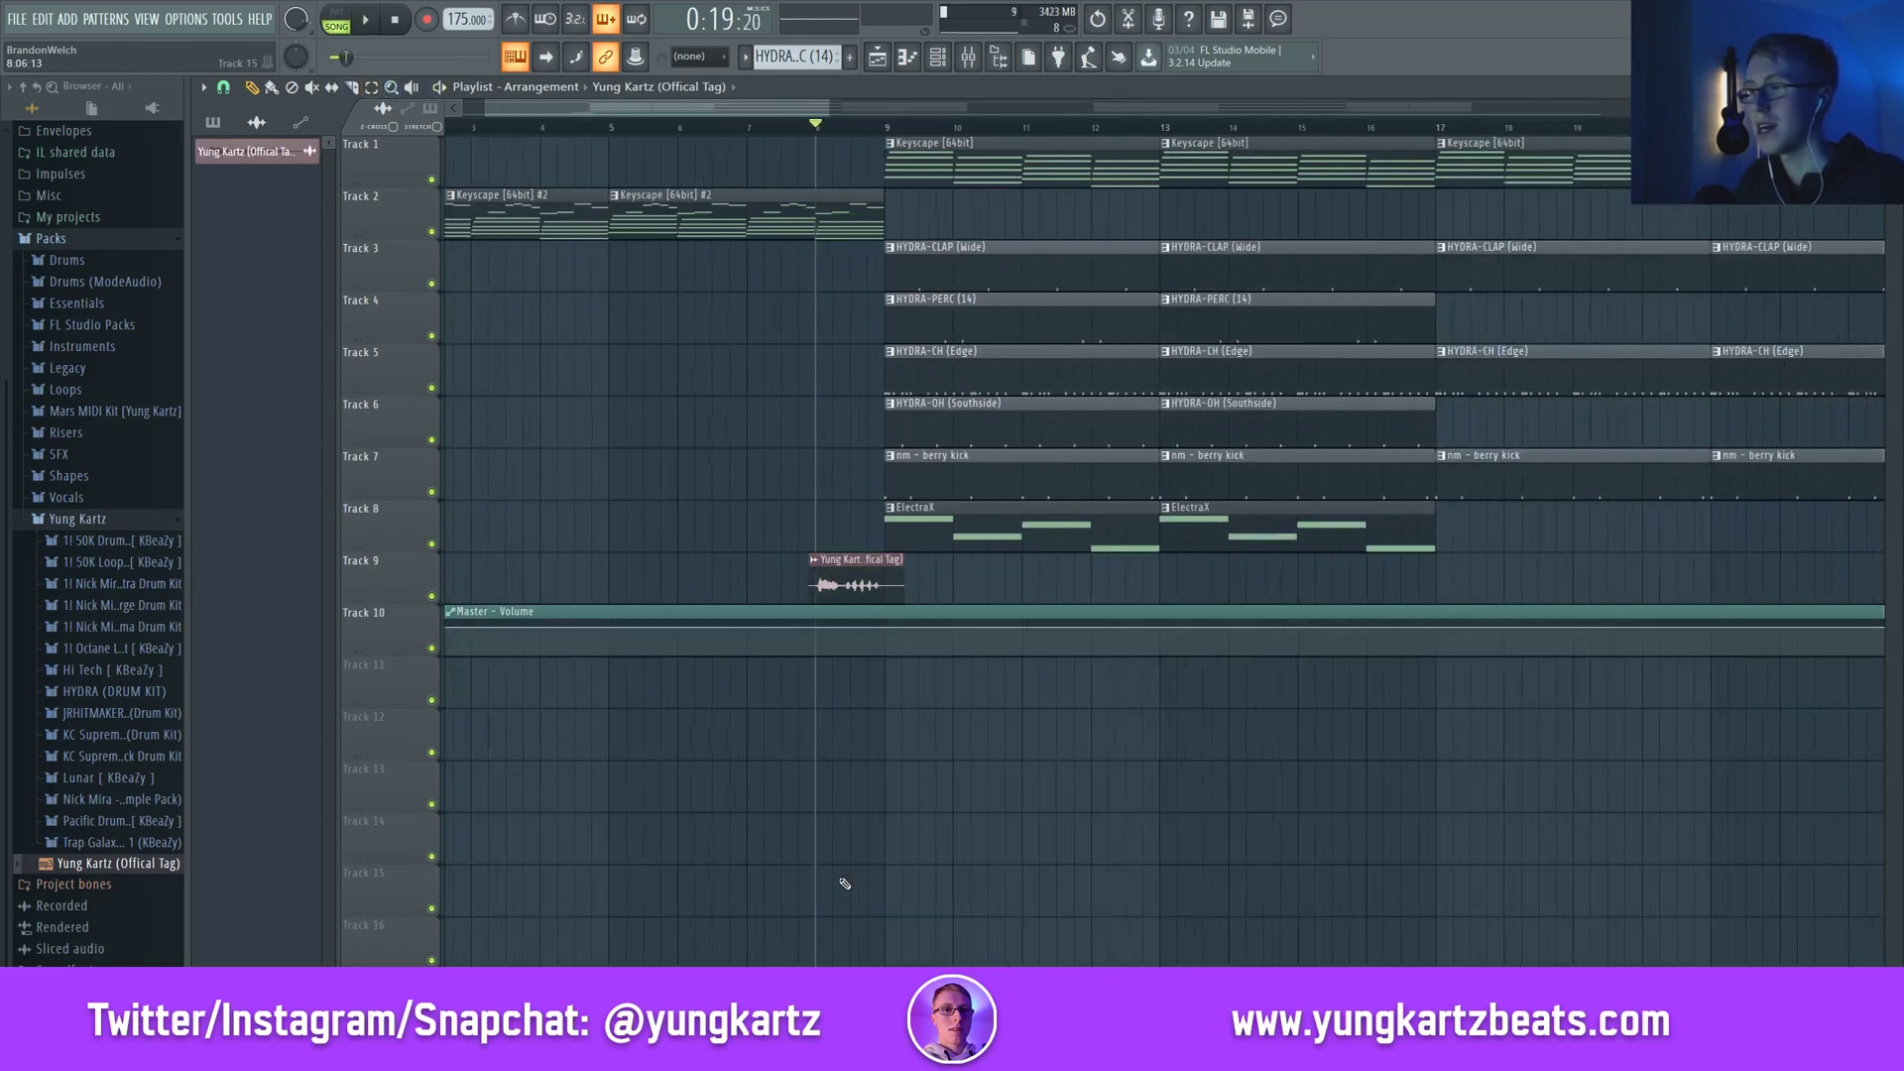
double_click(835, 573)
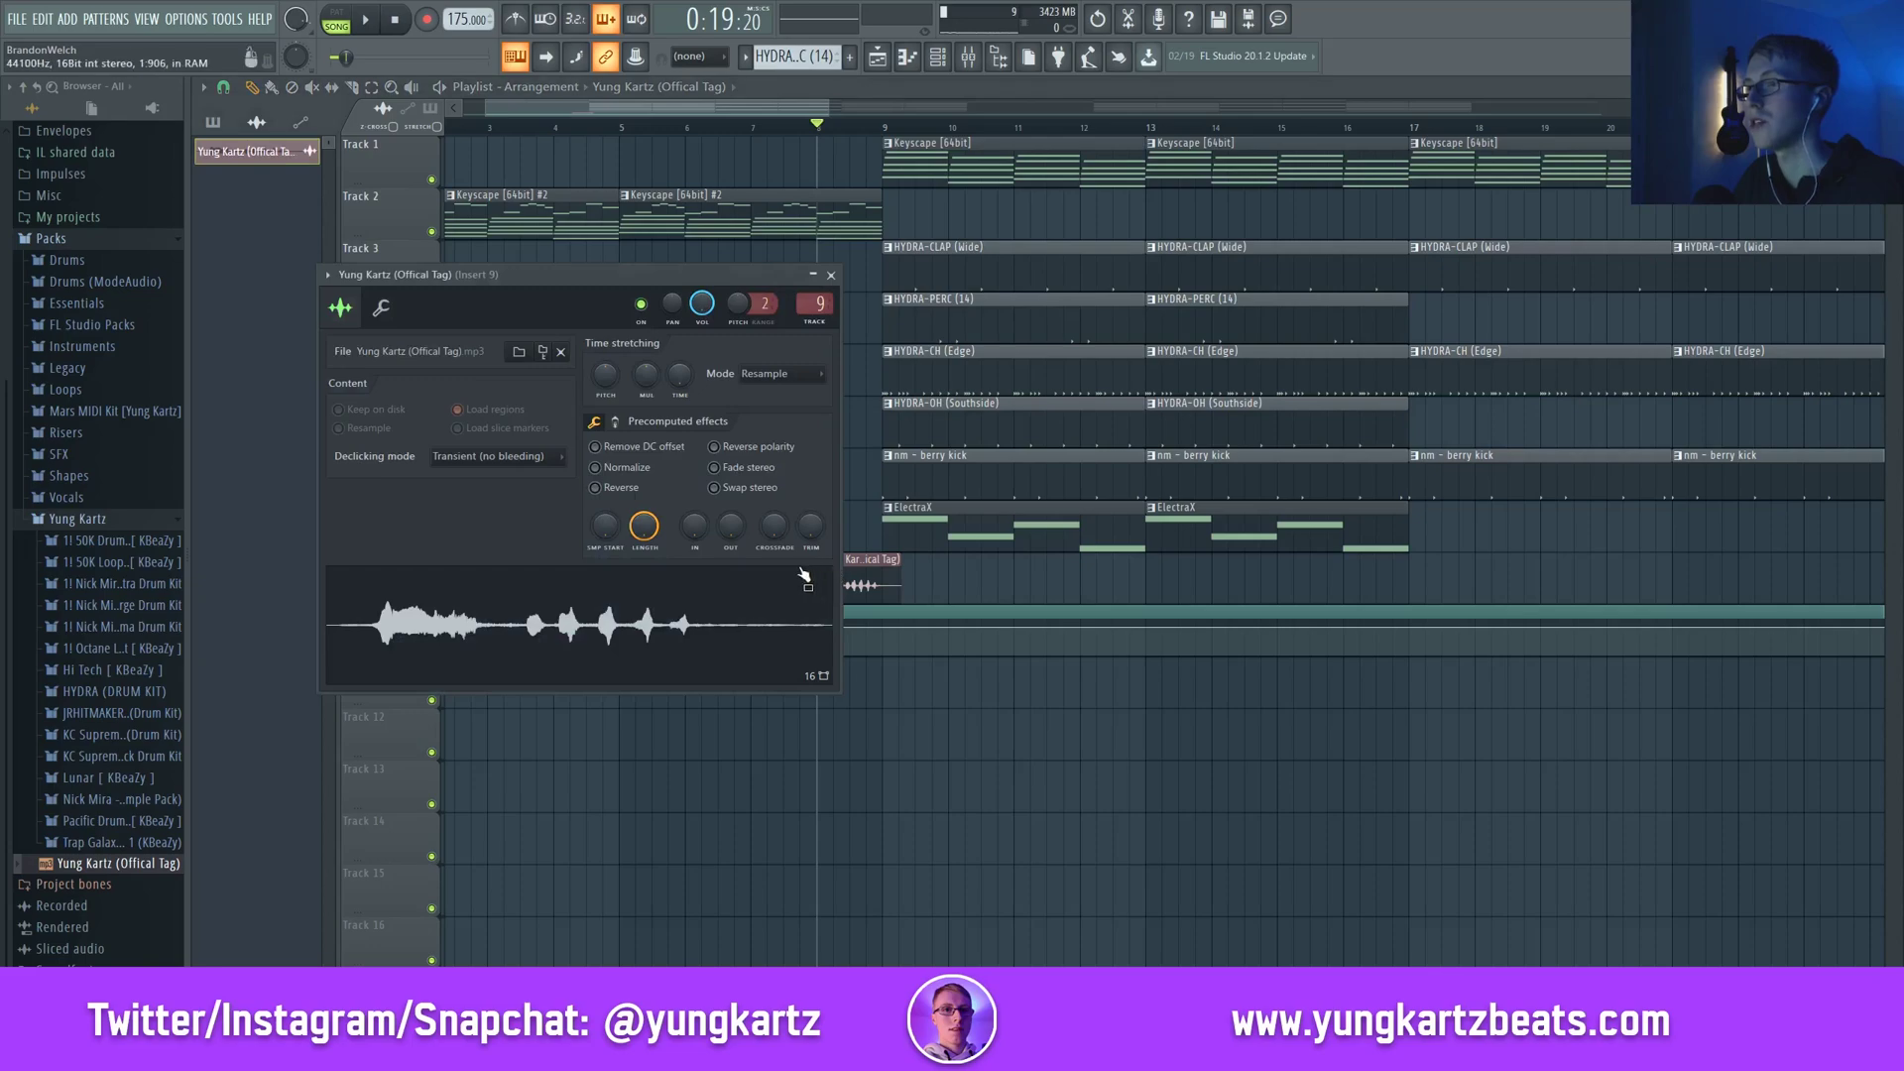
drag(614, 281, 670, 350)
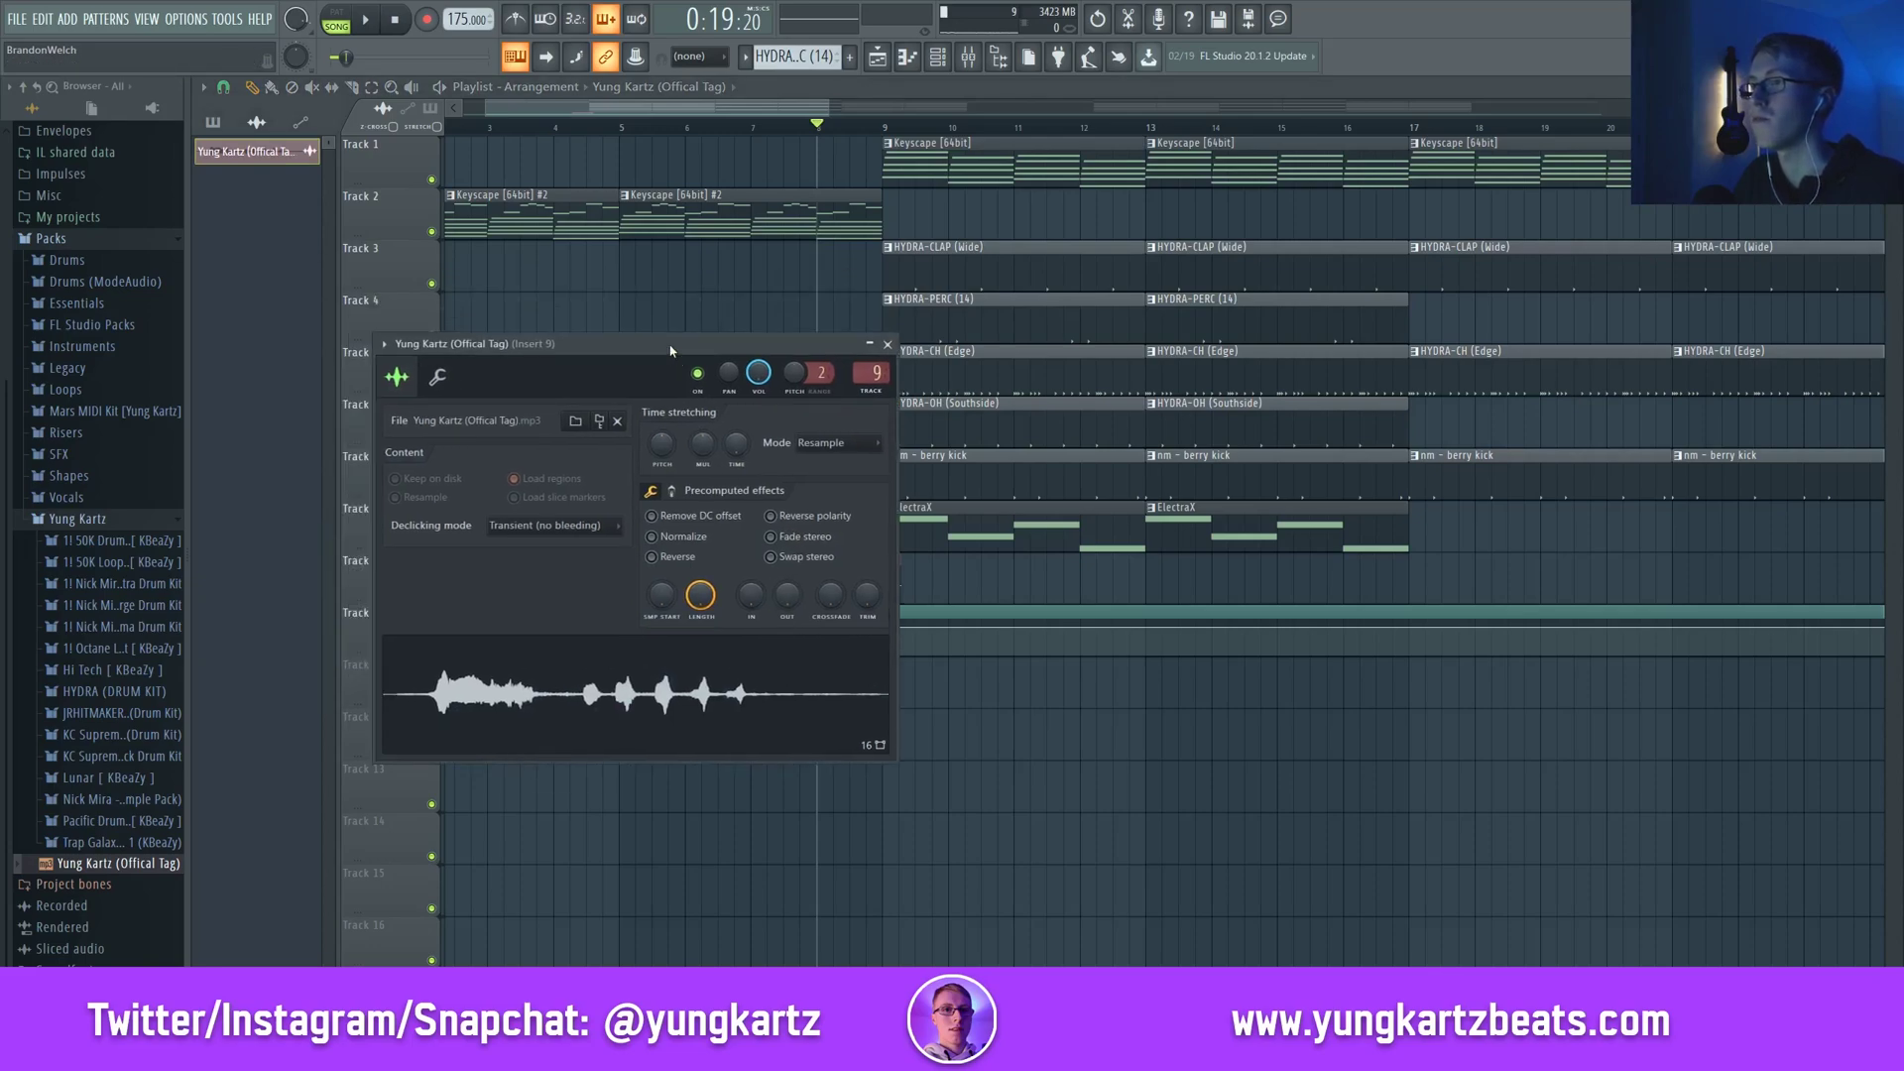
click(438, 378)
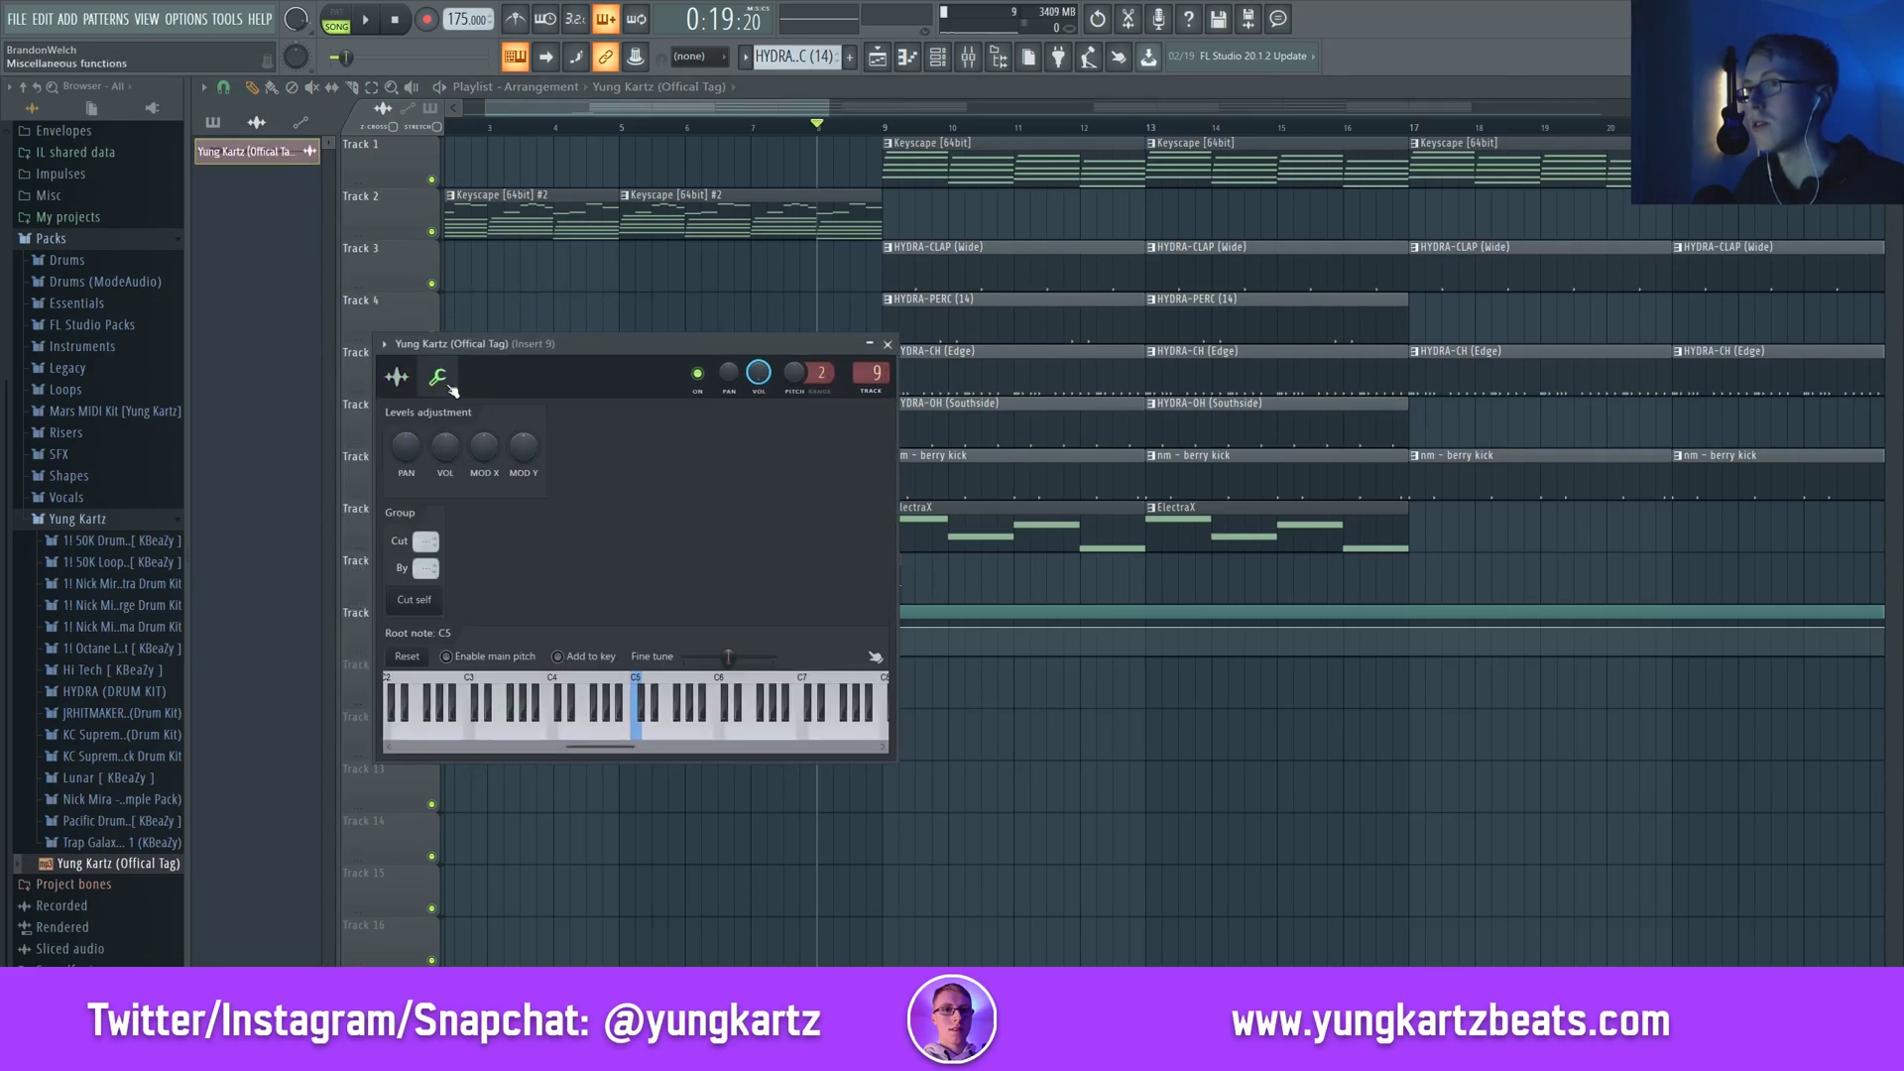
right_click(552, 735)
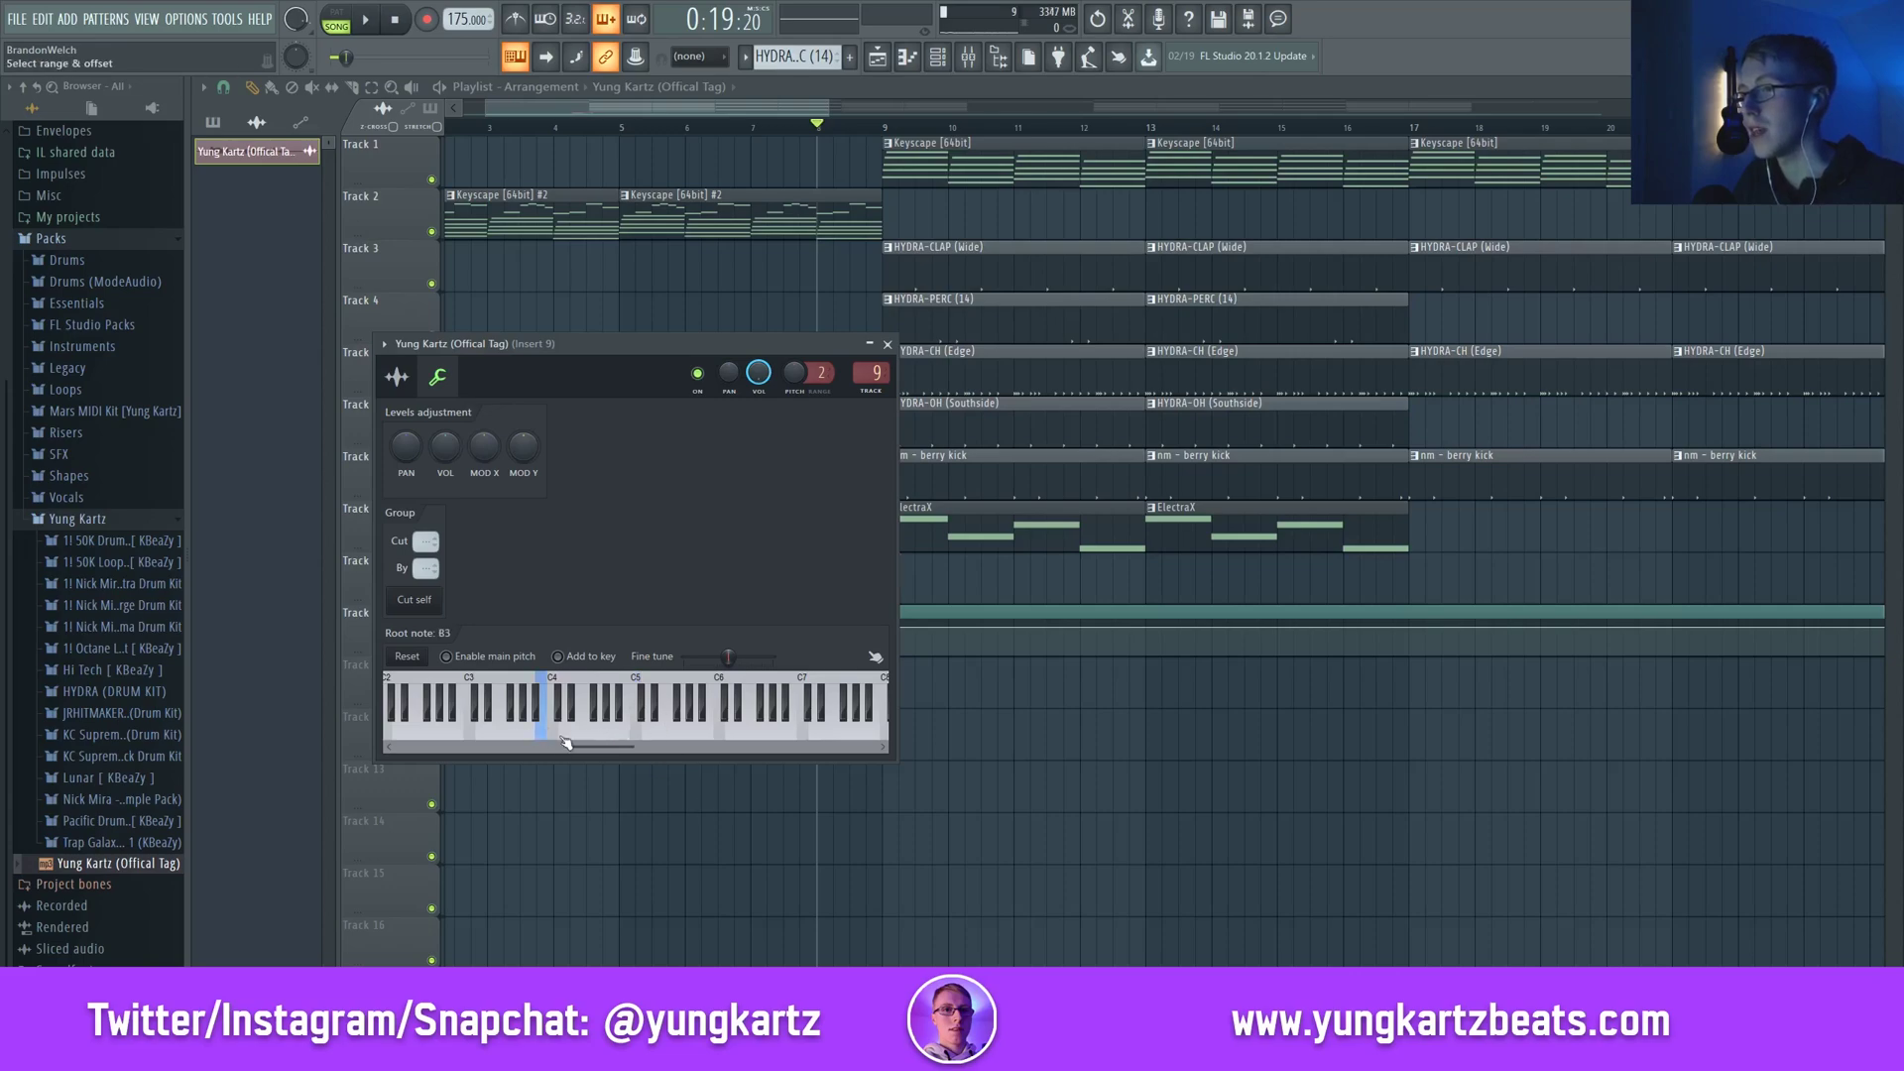
click(803, 110)
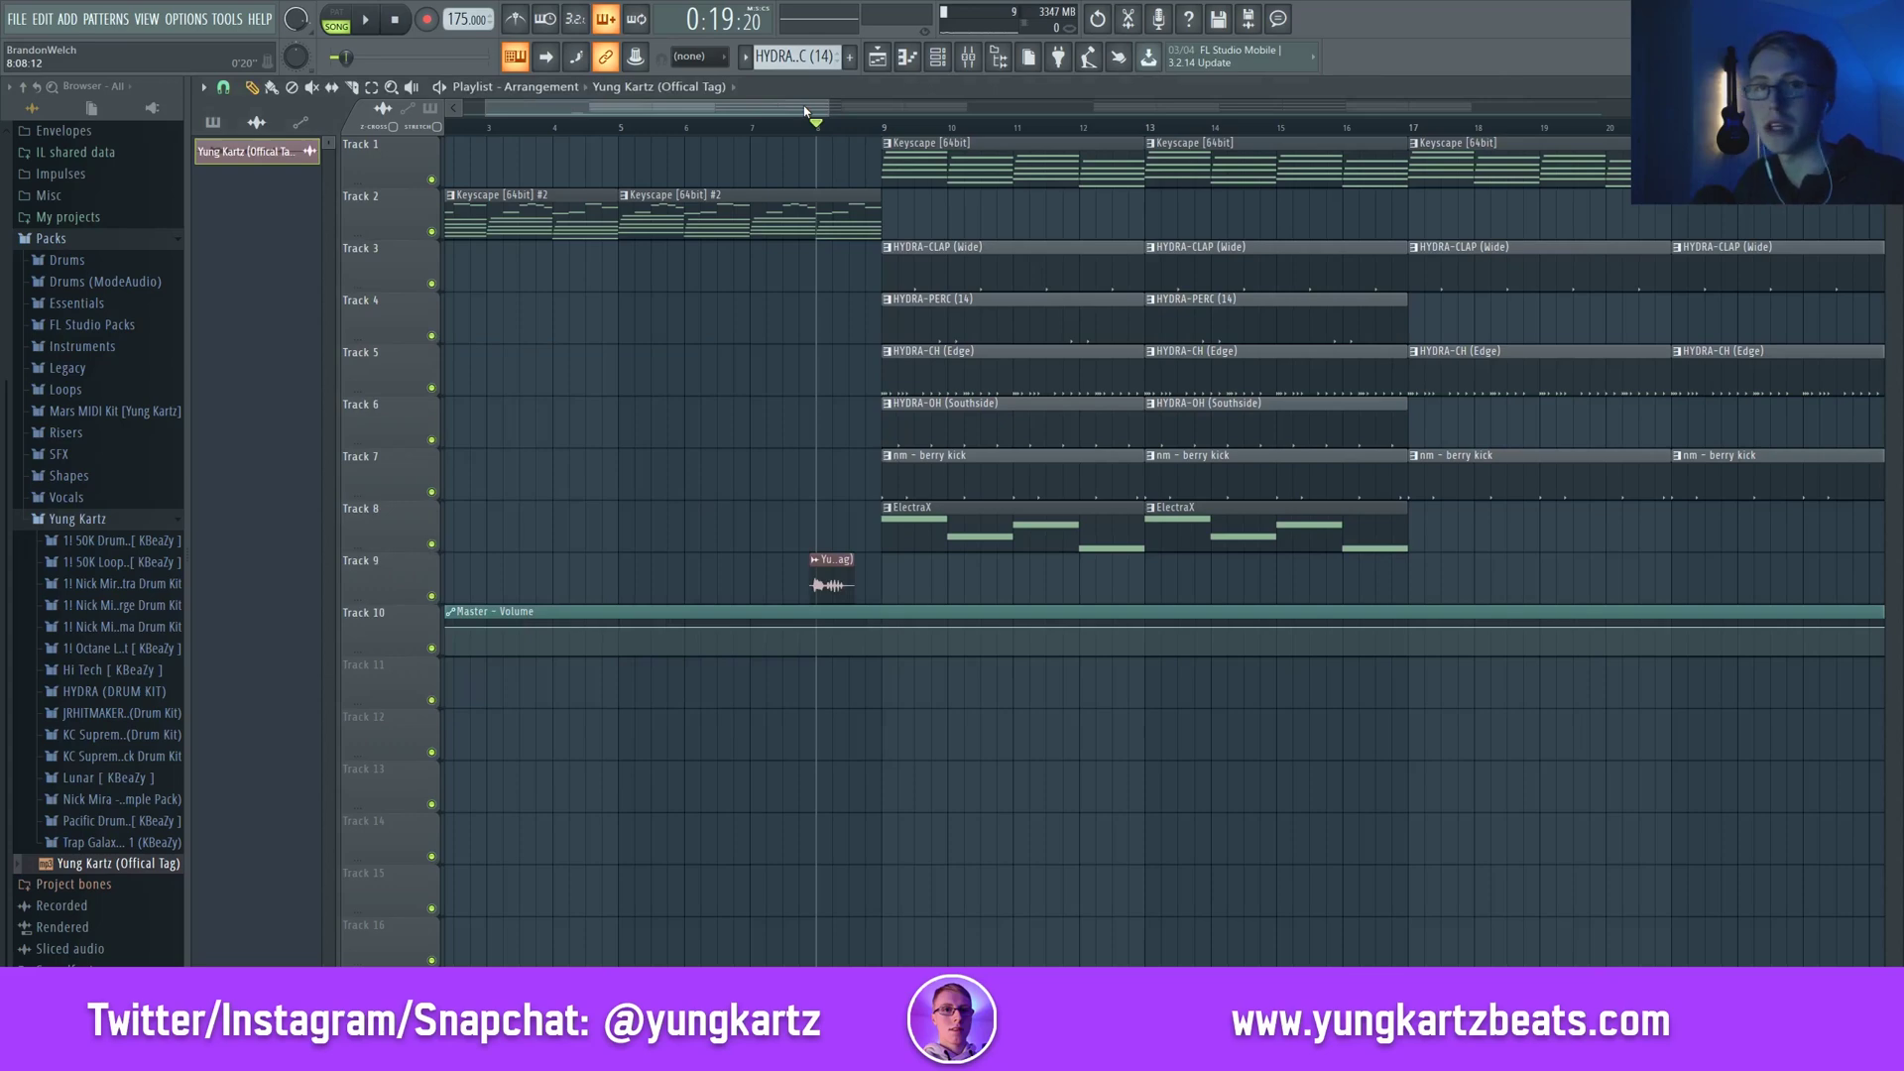
Play the repitched producer tag and shift its clip on Track 9 slightly later, starting just before bar 8
key(space)
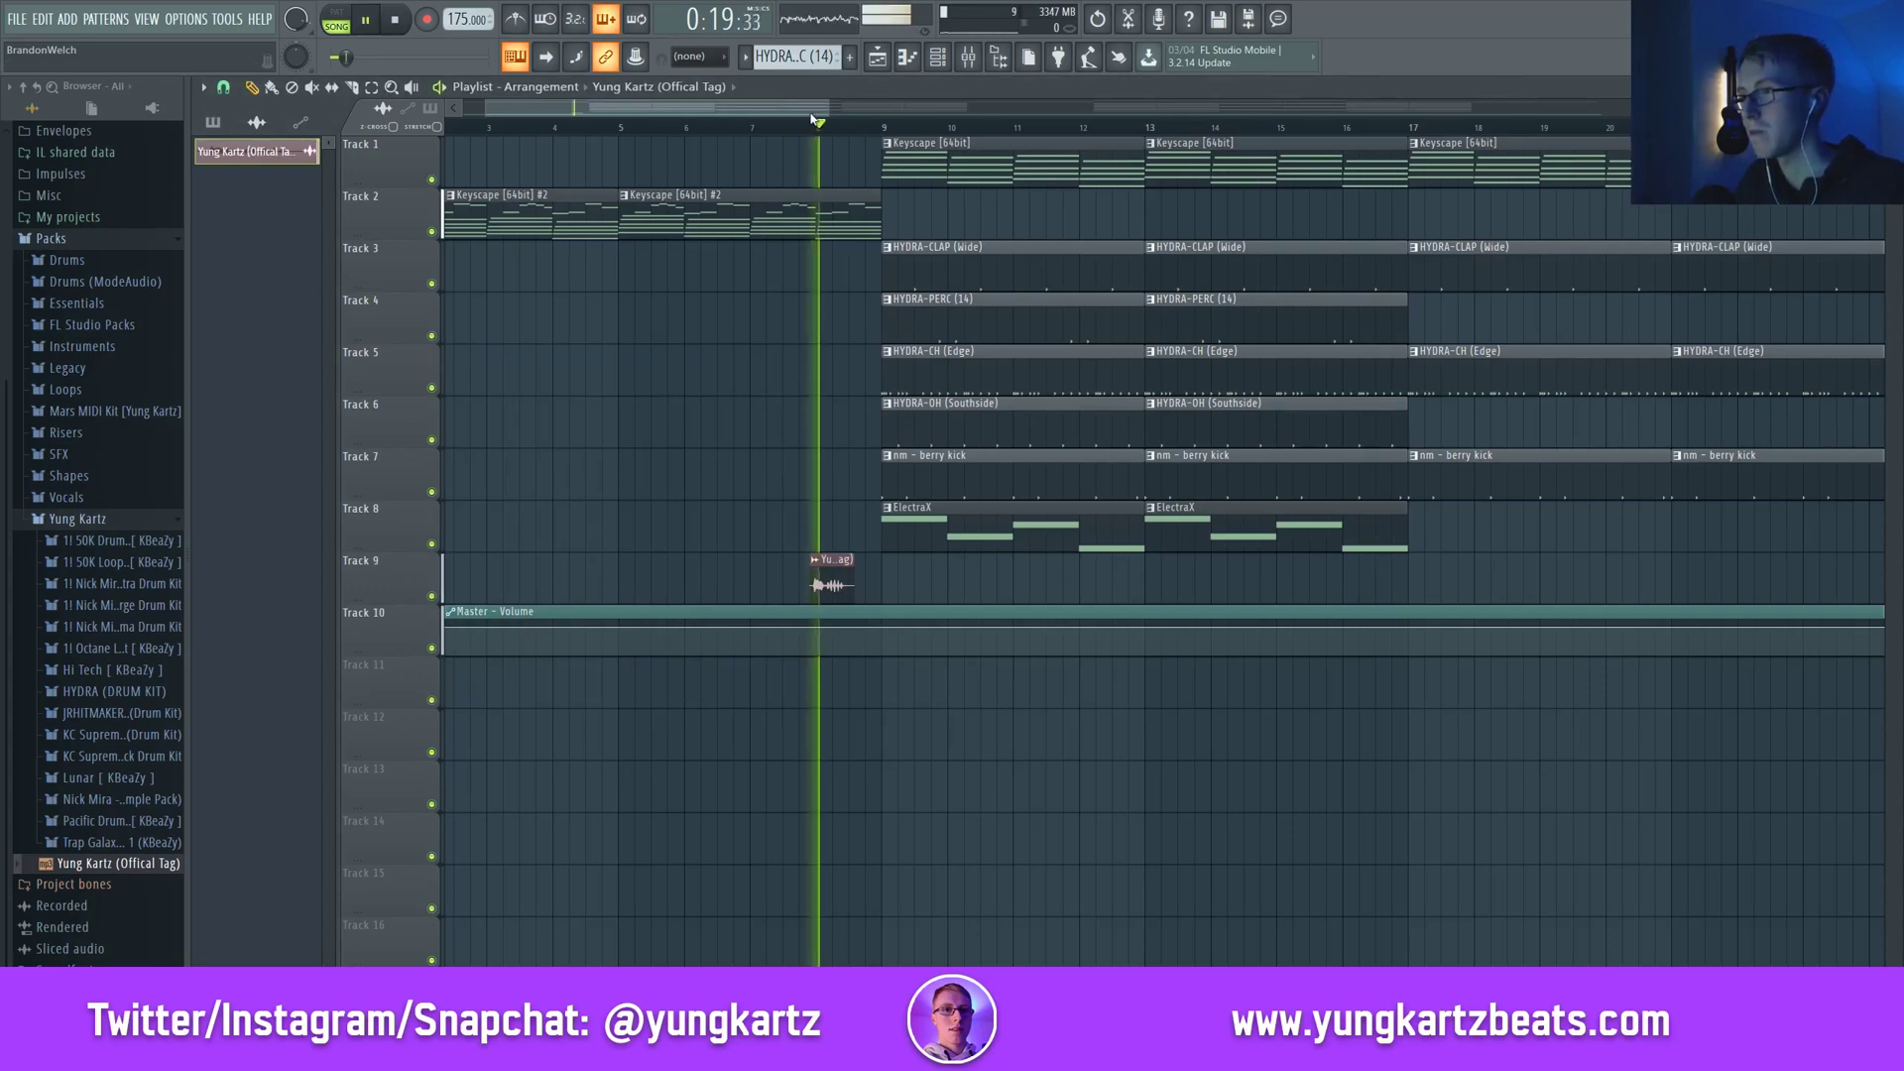
key(space)
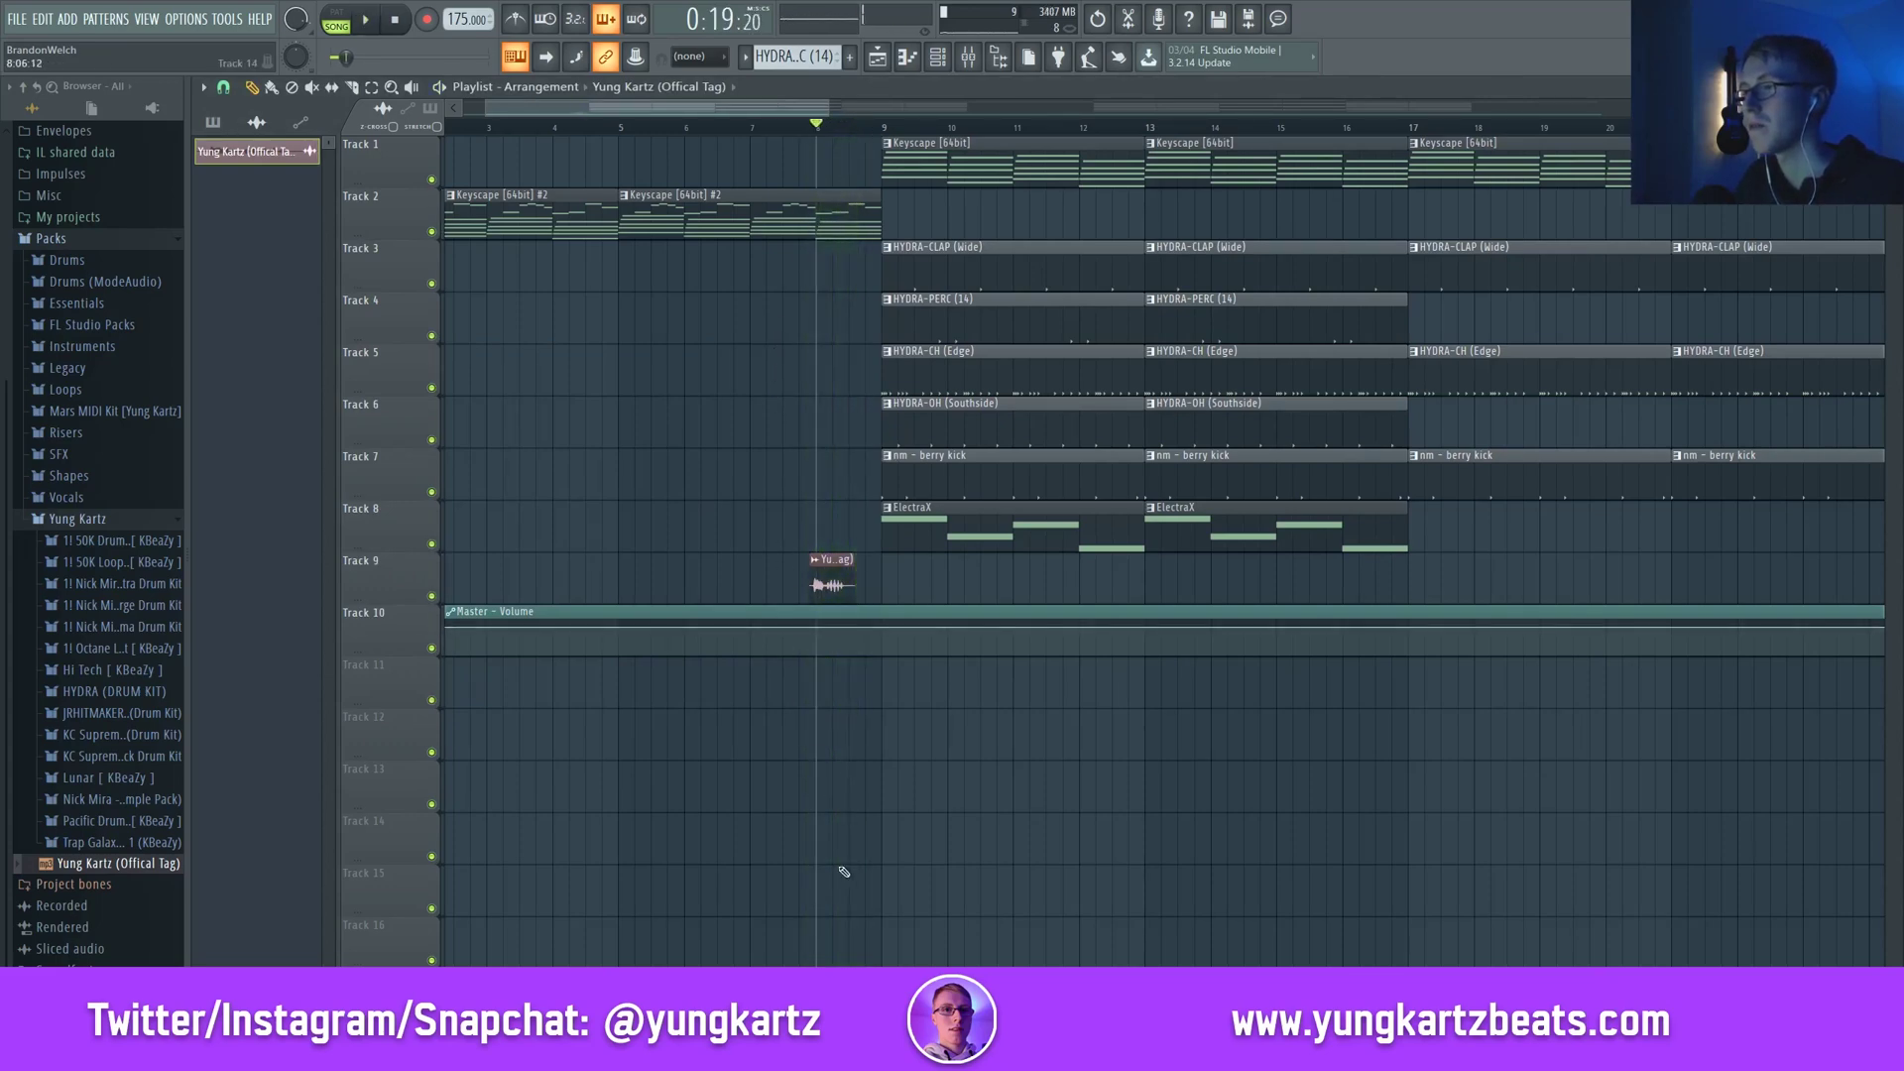
ctrl+scroll(838, 866, up, 5)
click(908, 125)
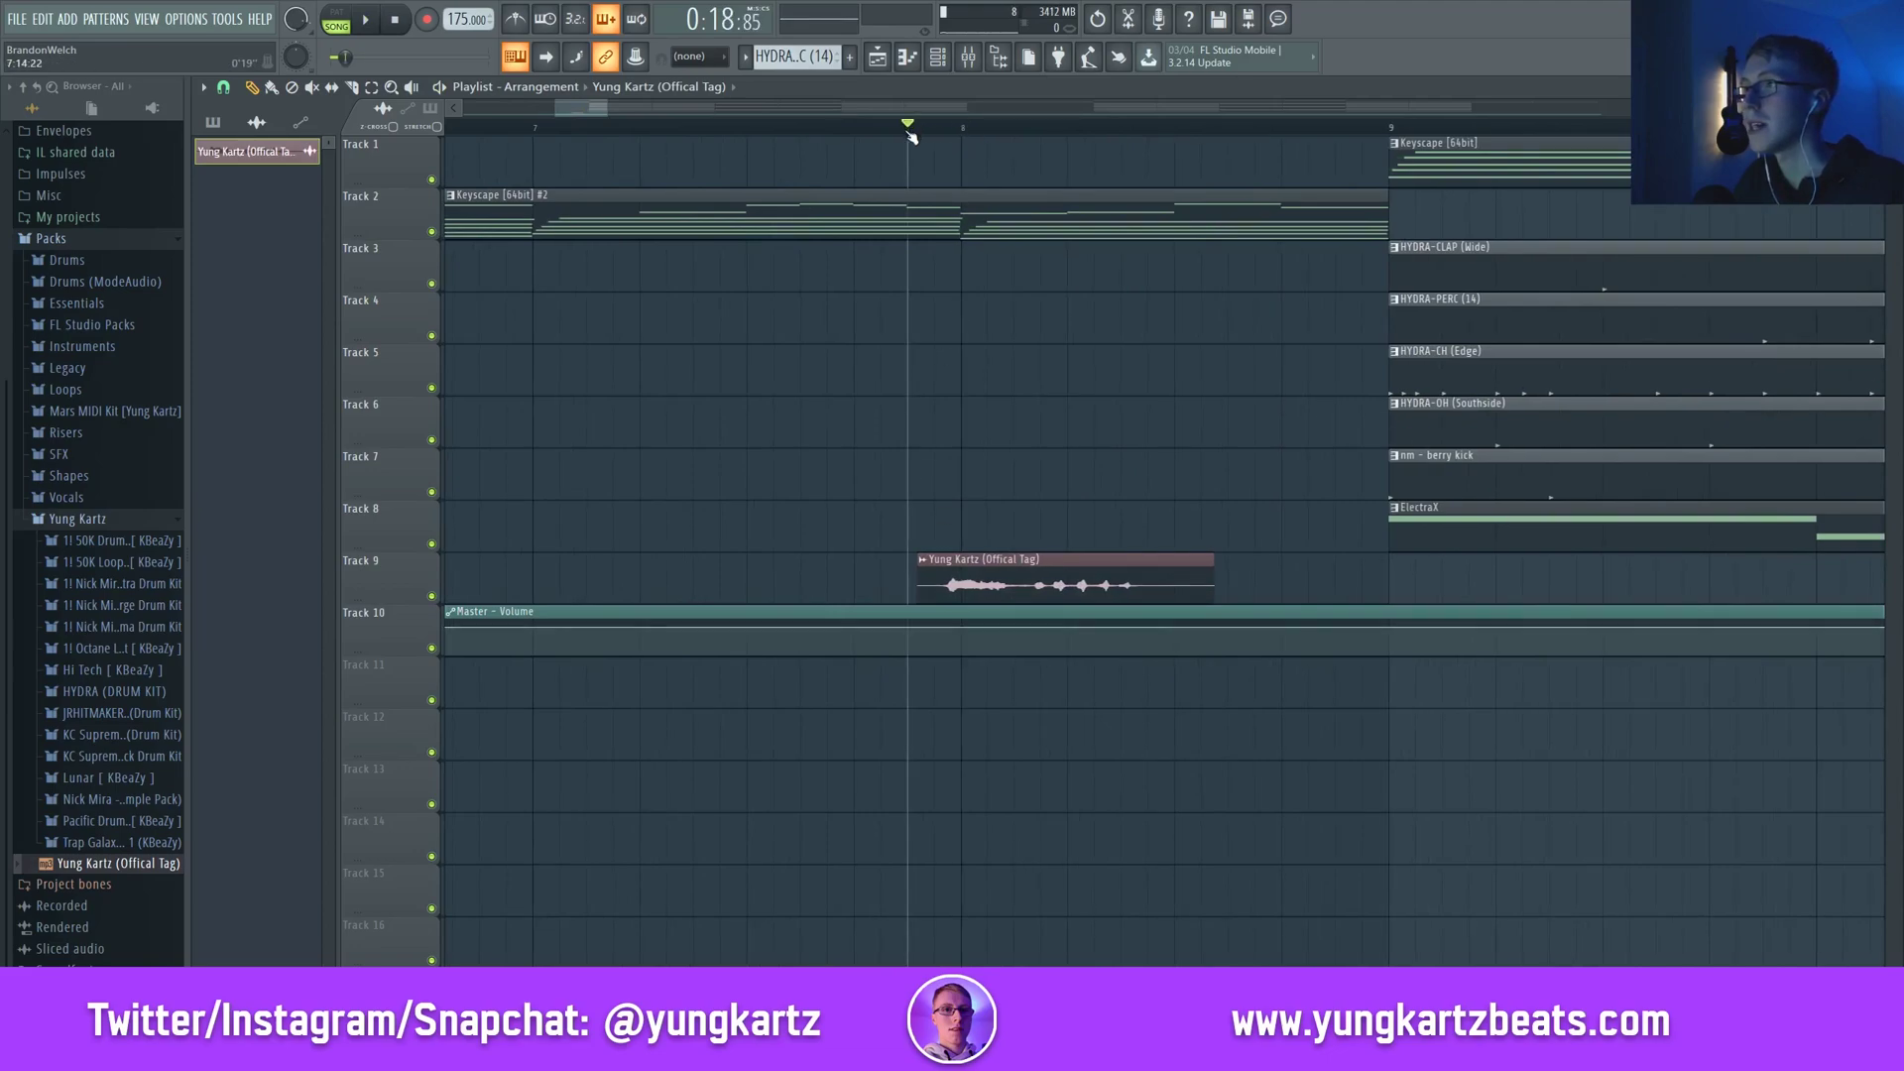
drag(1000, 574, 1025, 573)
ctrl+scroll(1007, 867, down, 6)
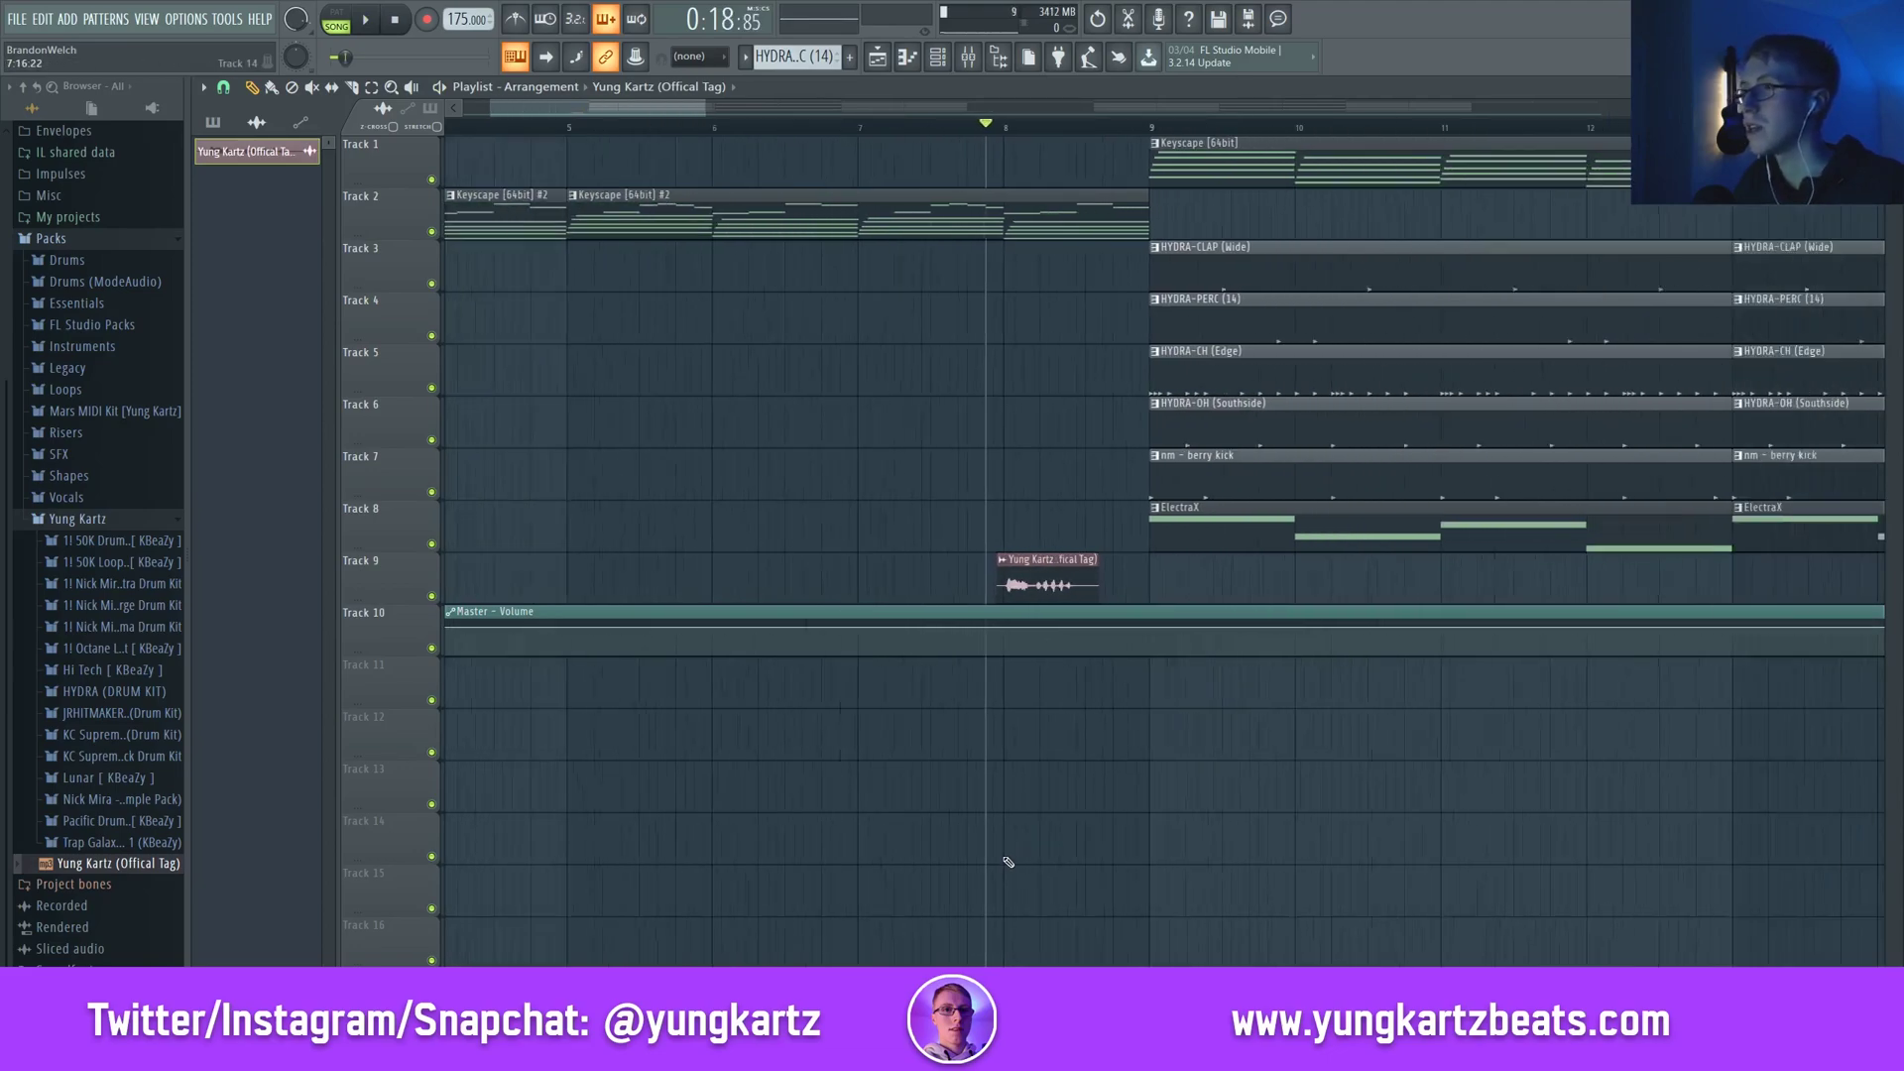
Play the passage into the drums, stop playback, and raise both Keyscape mixer tracks together to about -1.0 dB
key(space)
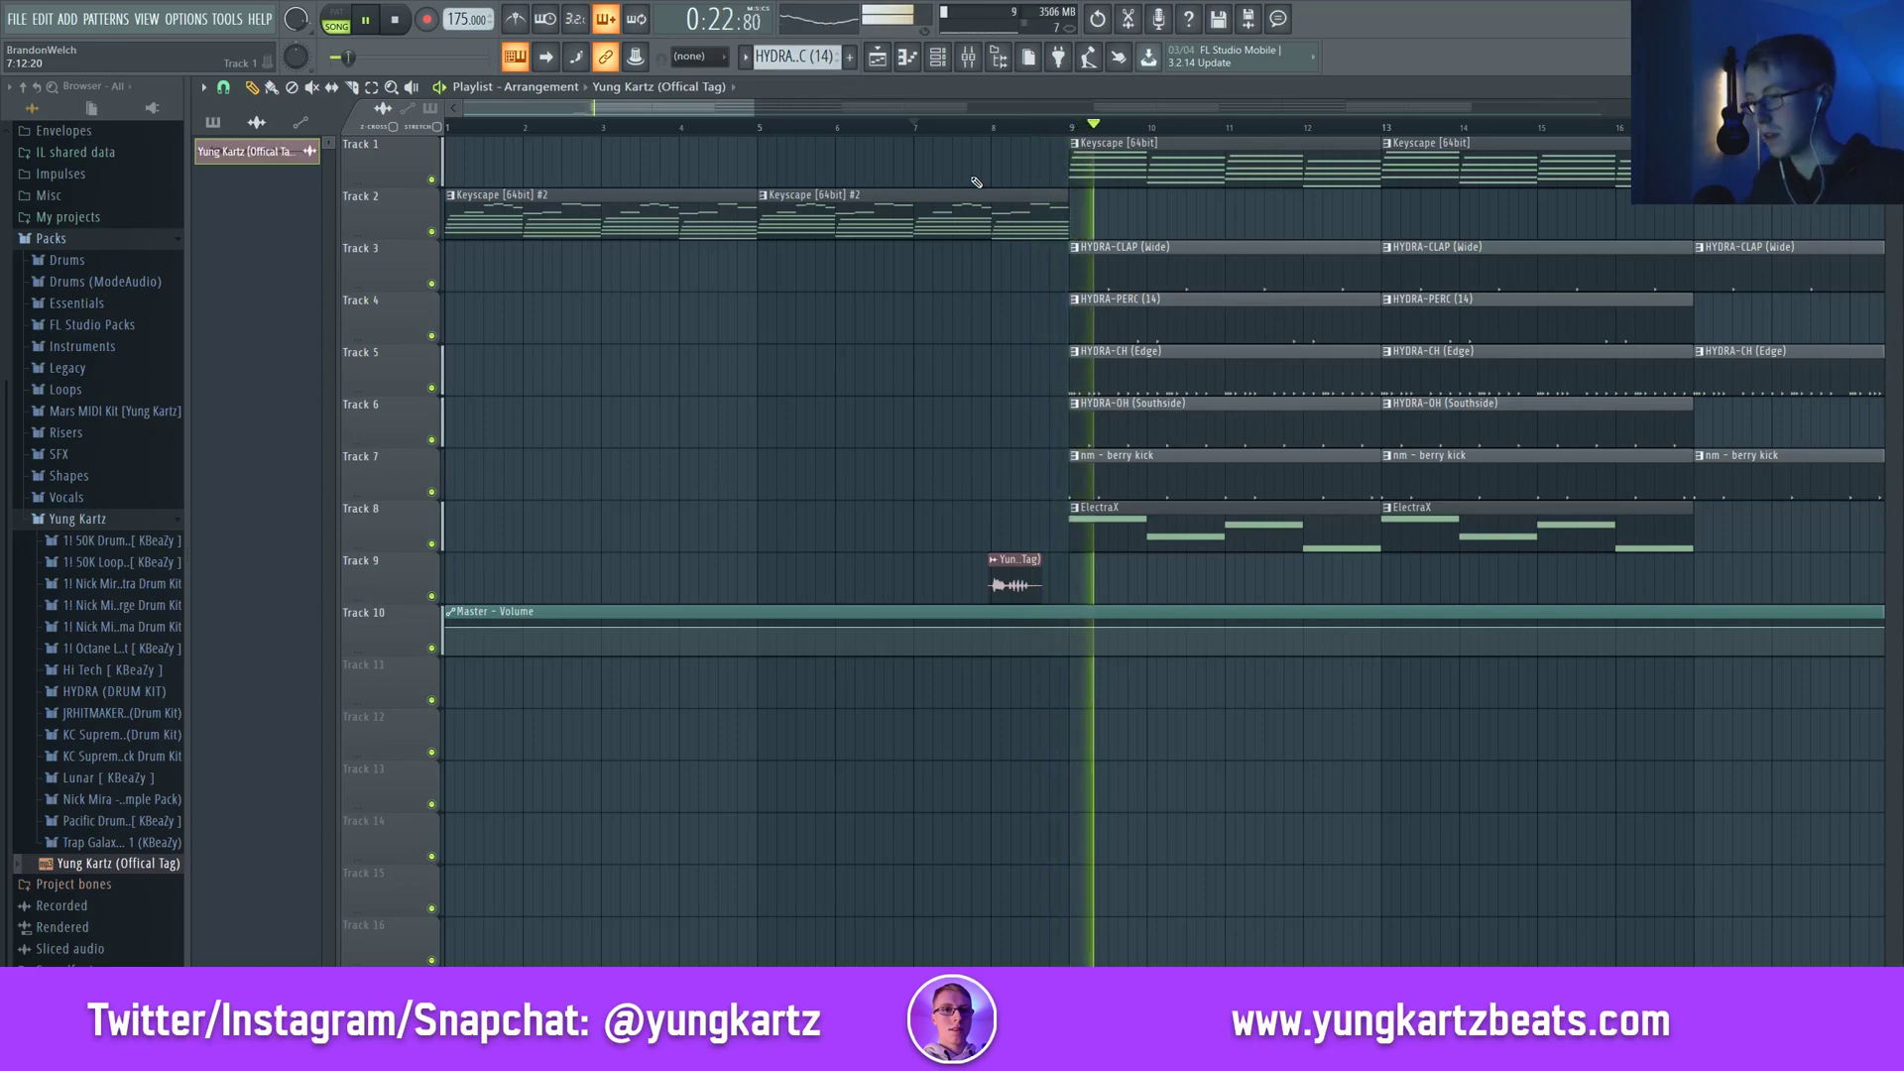
key(F6)
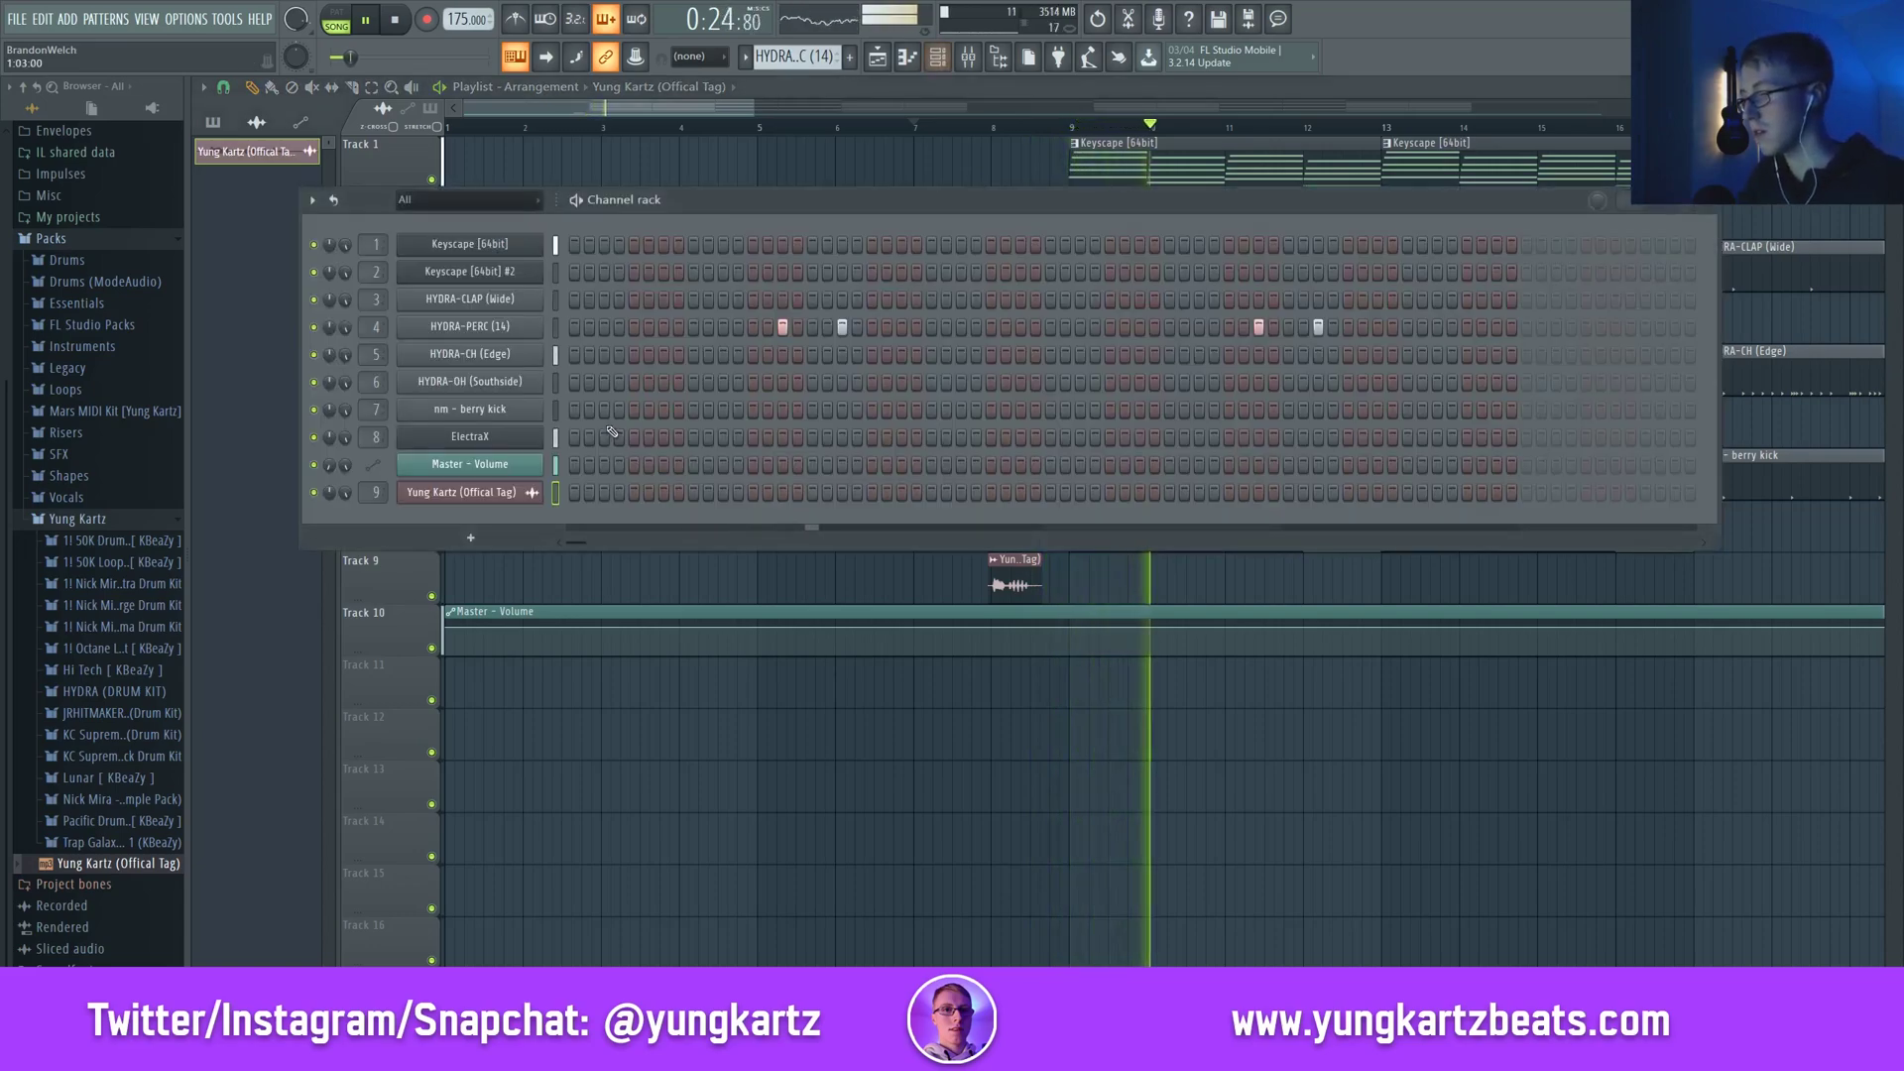
key(F9)
key(space)
click(325, 408)
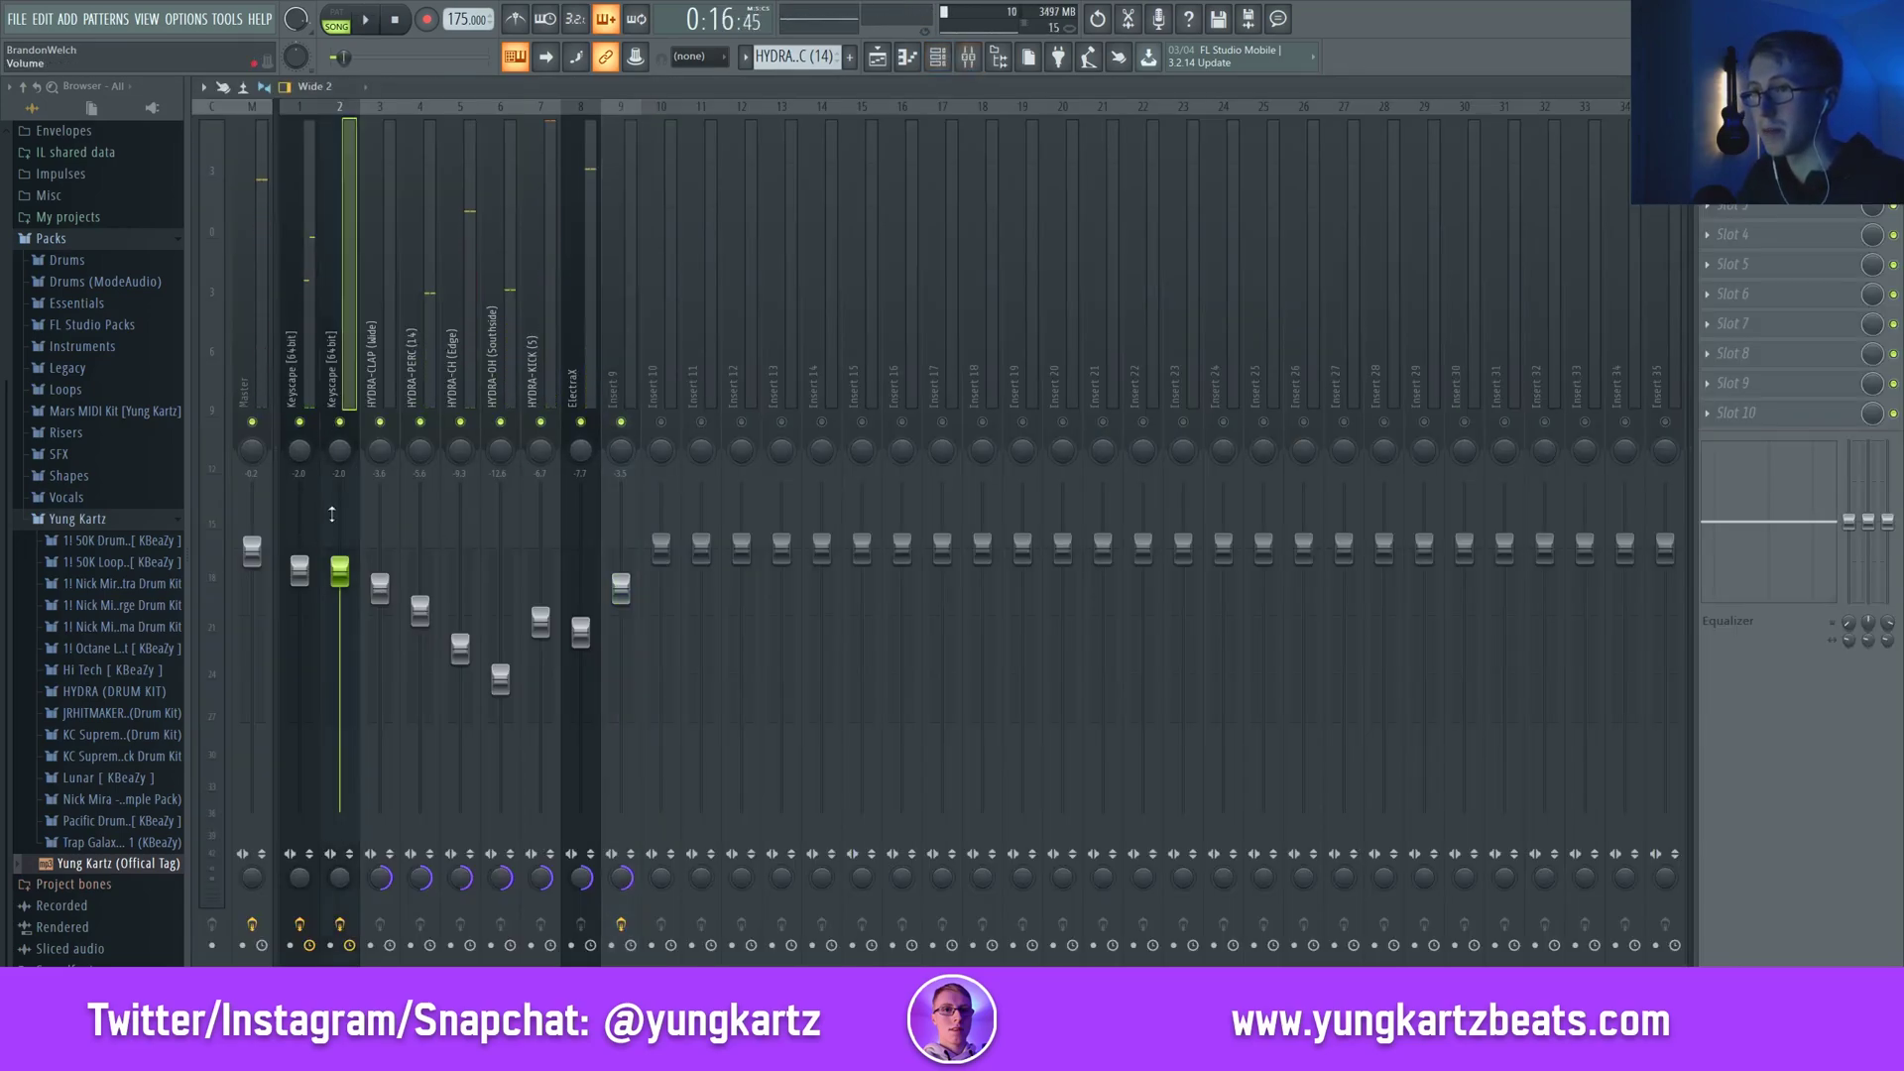
ctrl+click(295, 543)
drag(307, 580, 300, 562)
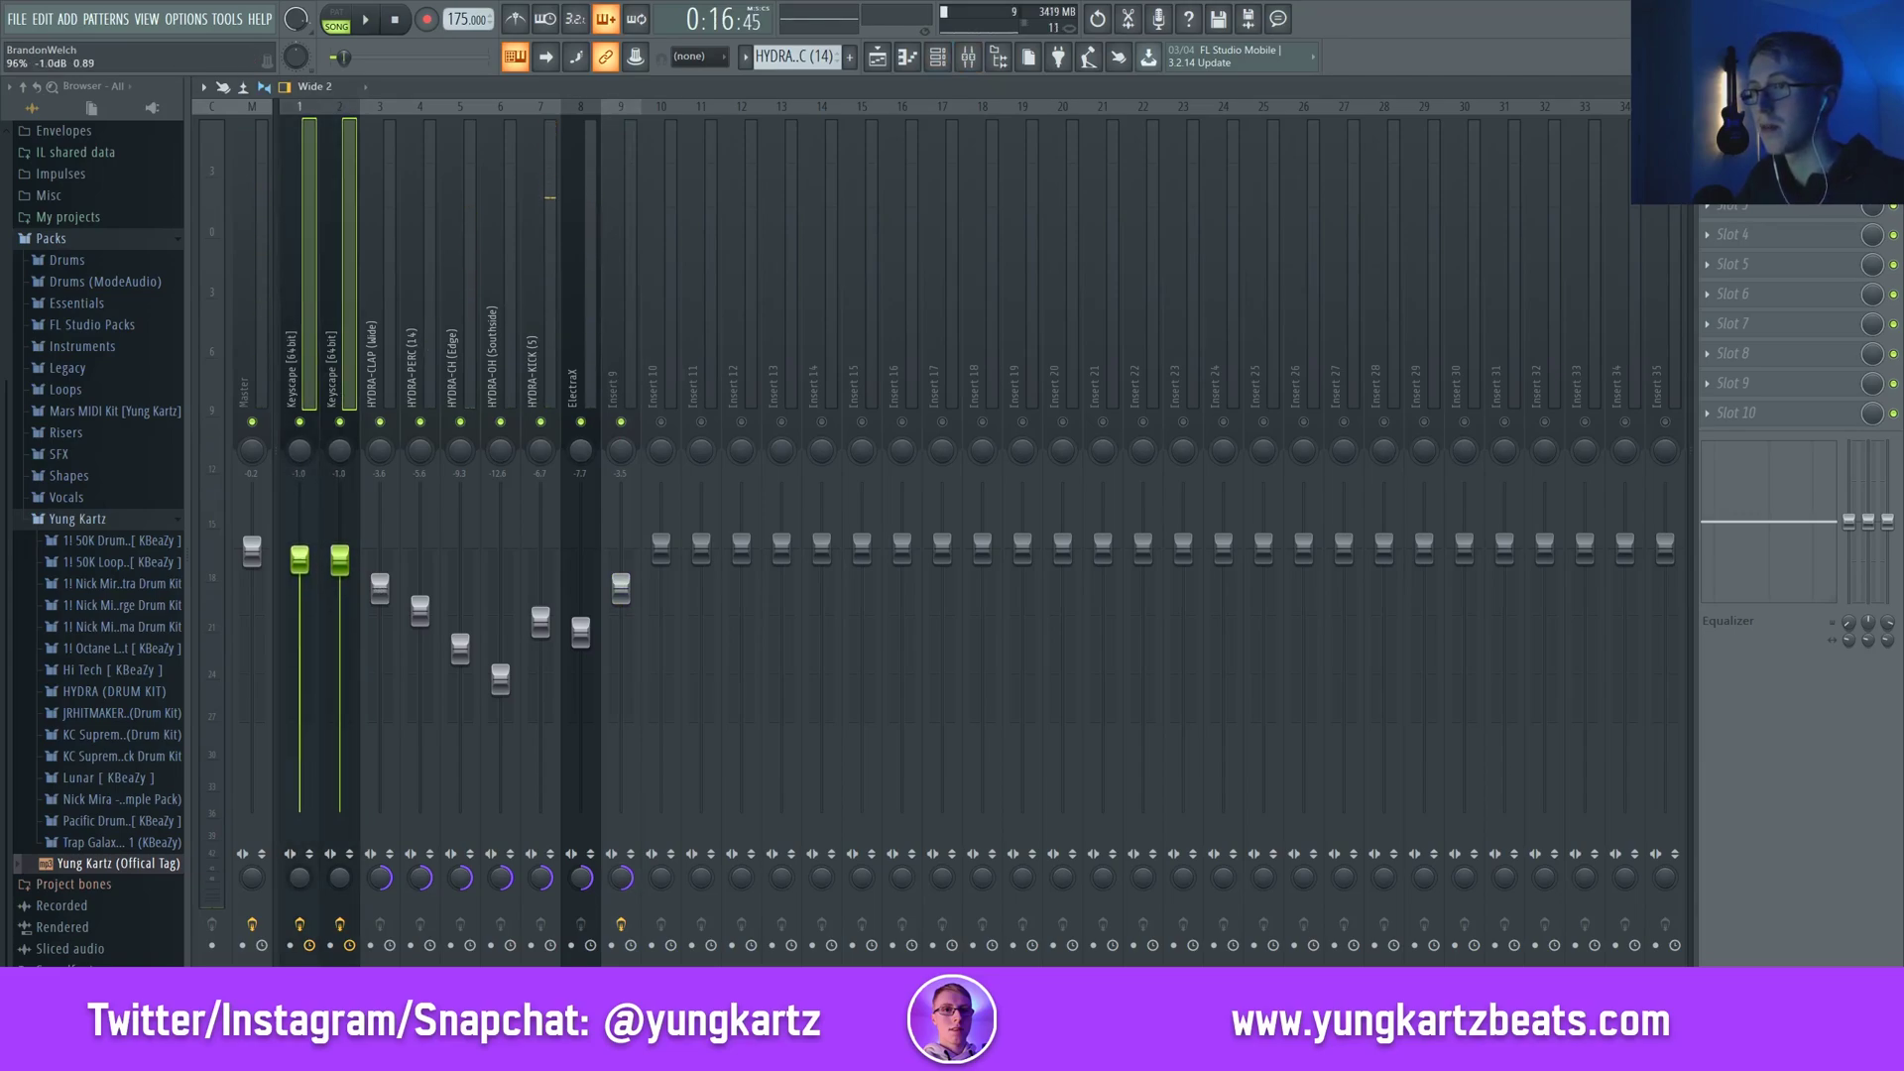
Replay the transition, raise both Keyscape mixer tracks slightly further, and check the ElectraX track against them before returning to the playlist
key(space)
key(F5)
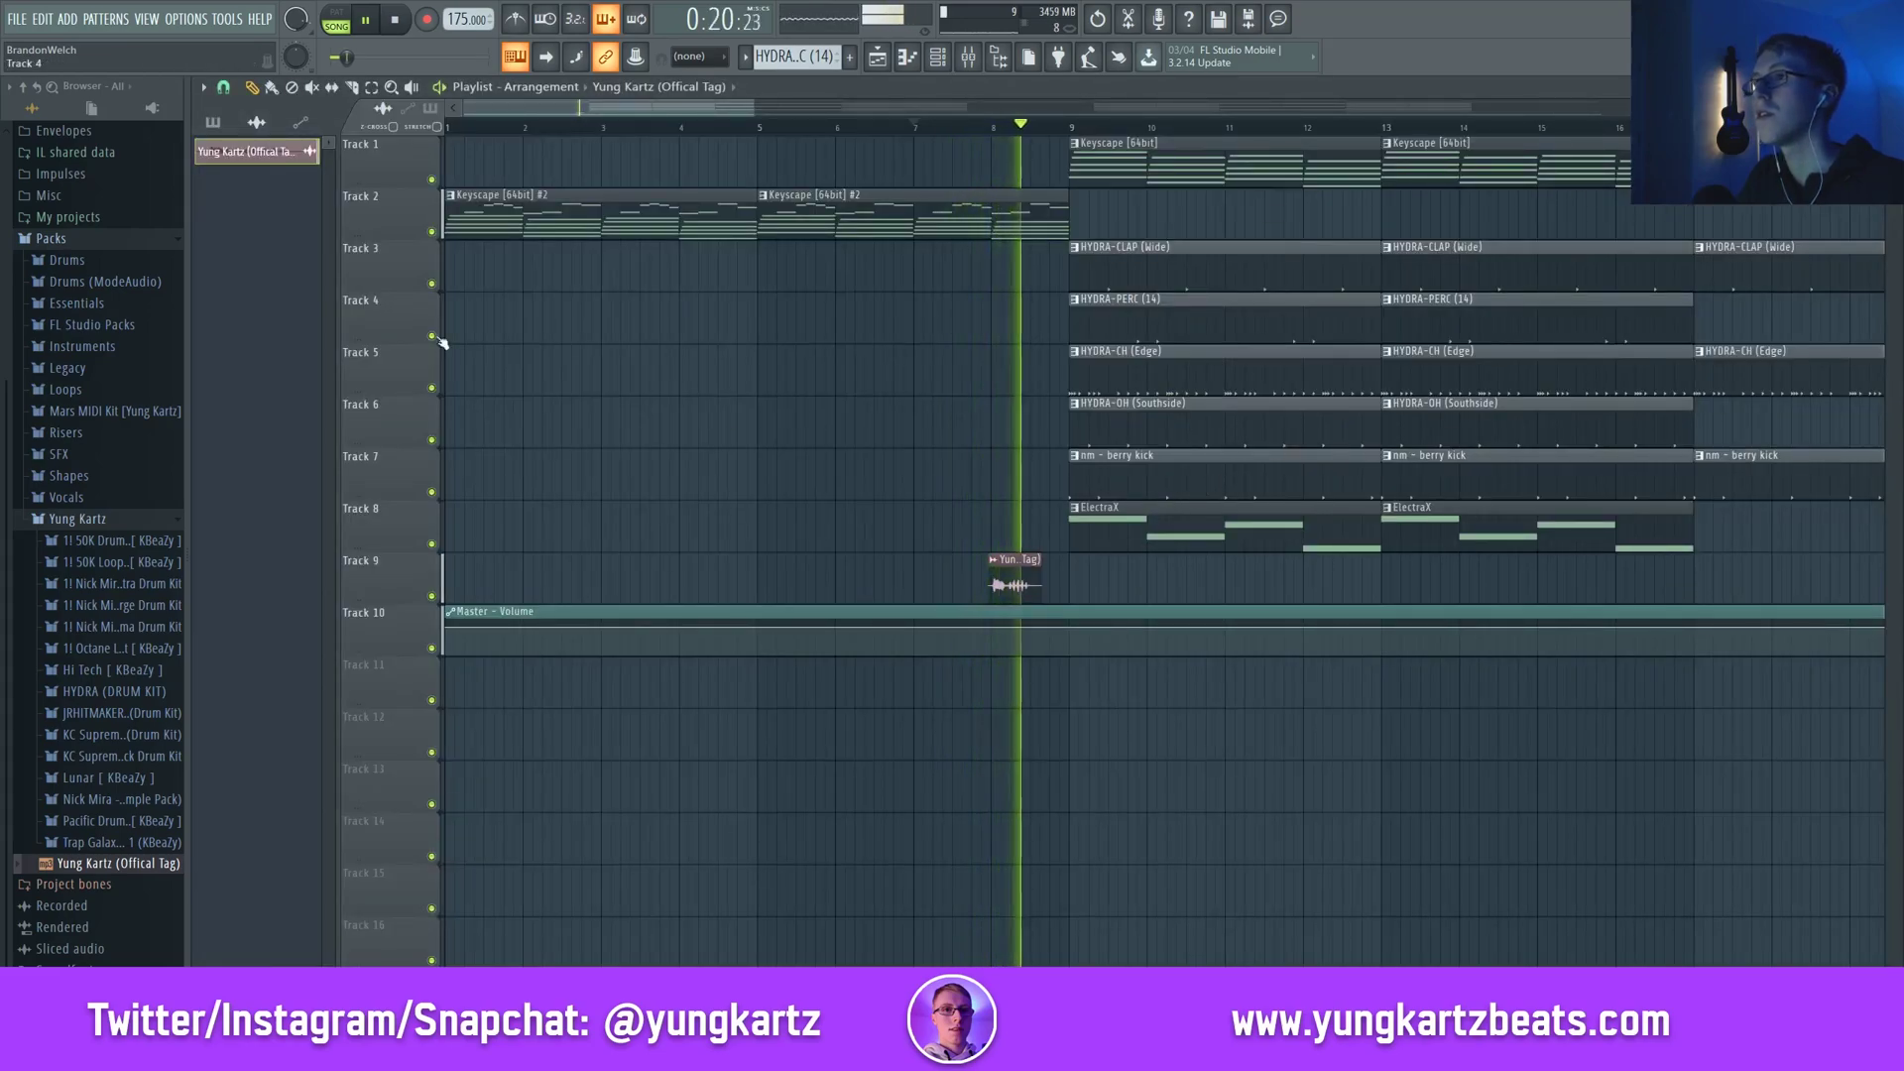
key(F9)
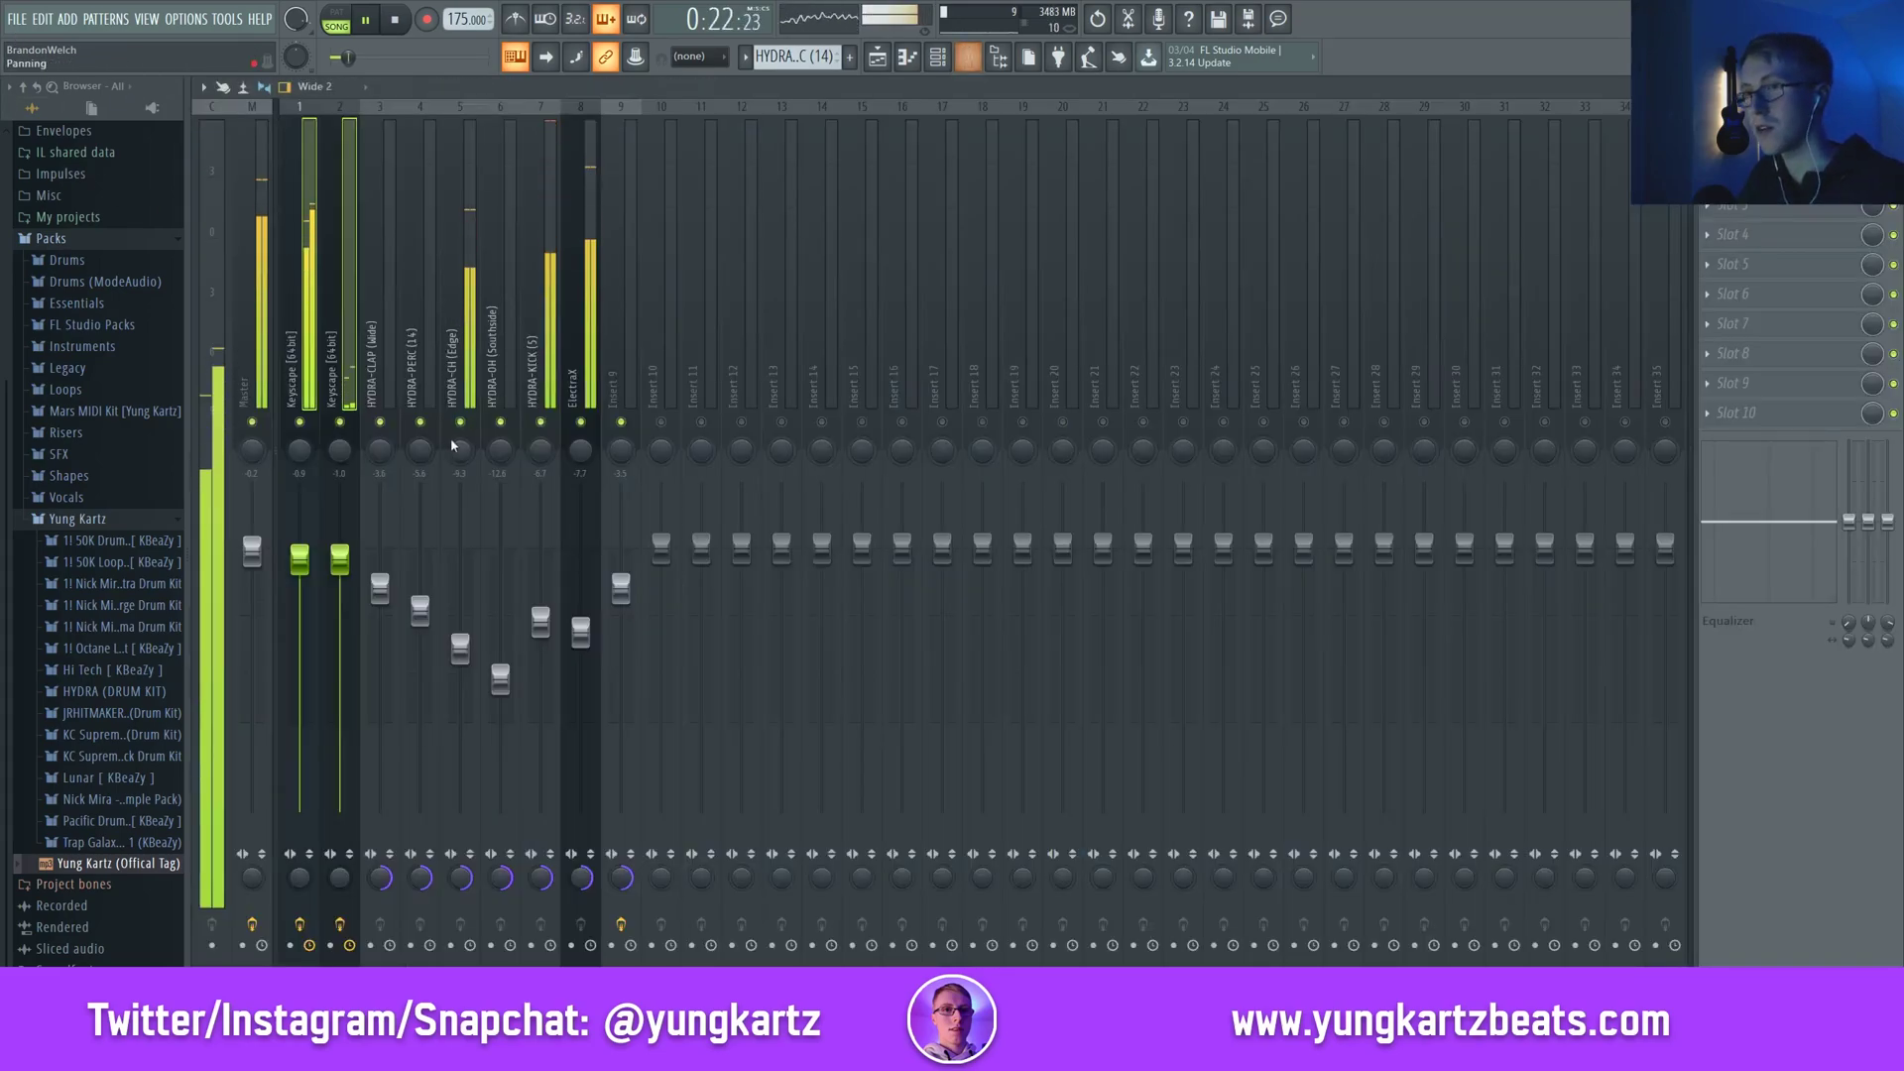
drag(339, 559, 339, 544)
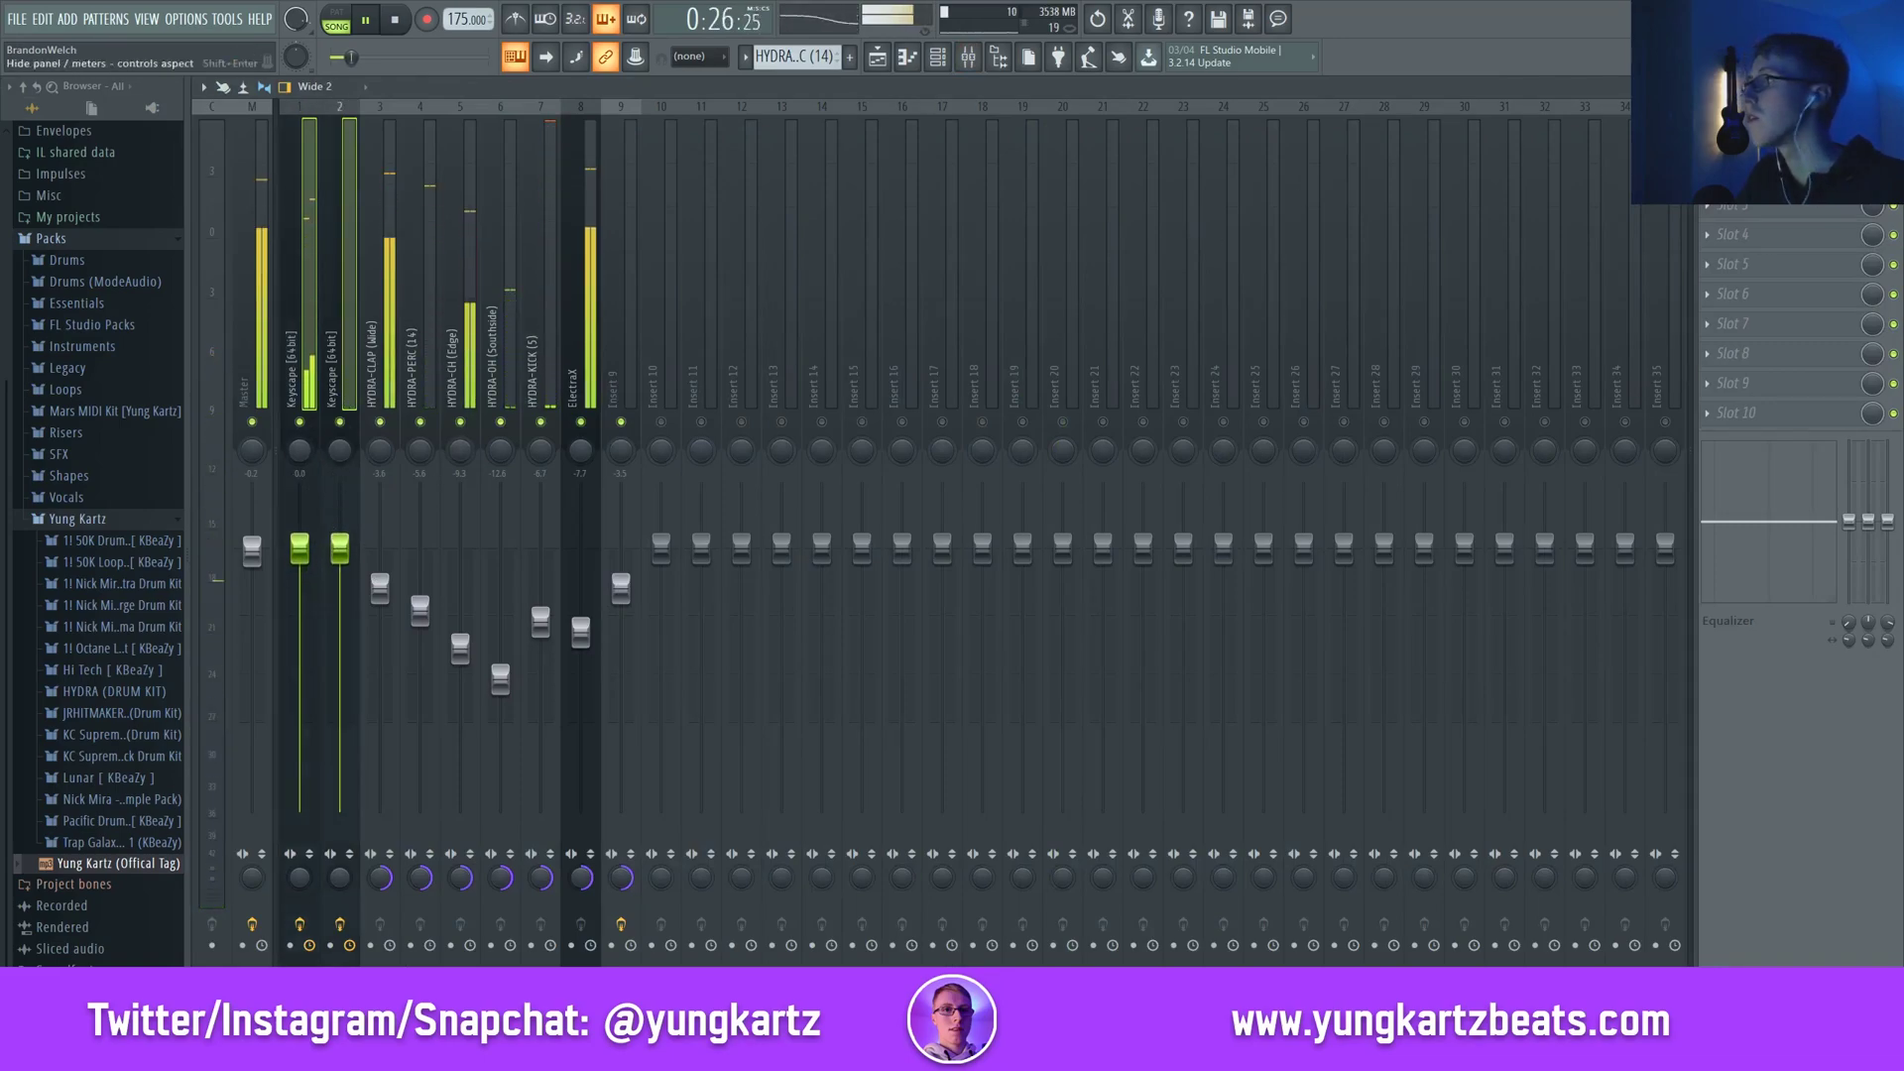
click(582, 630)
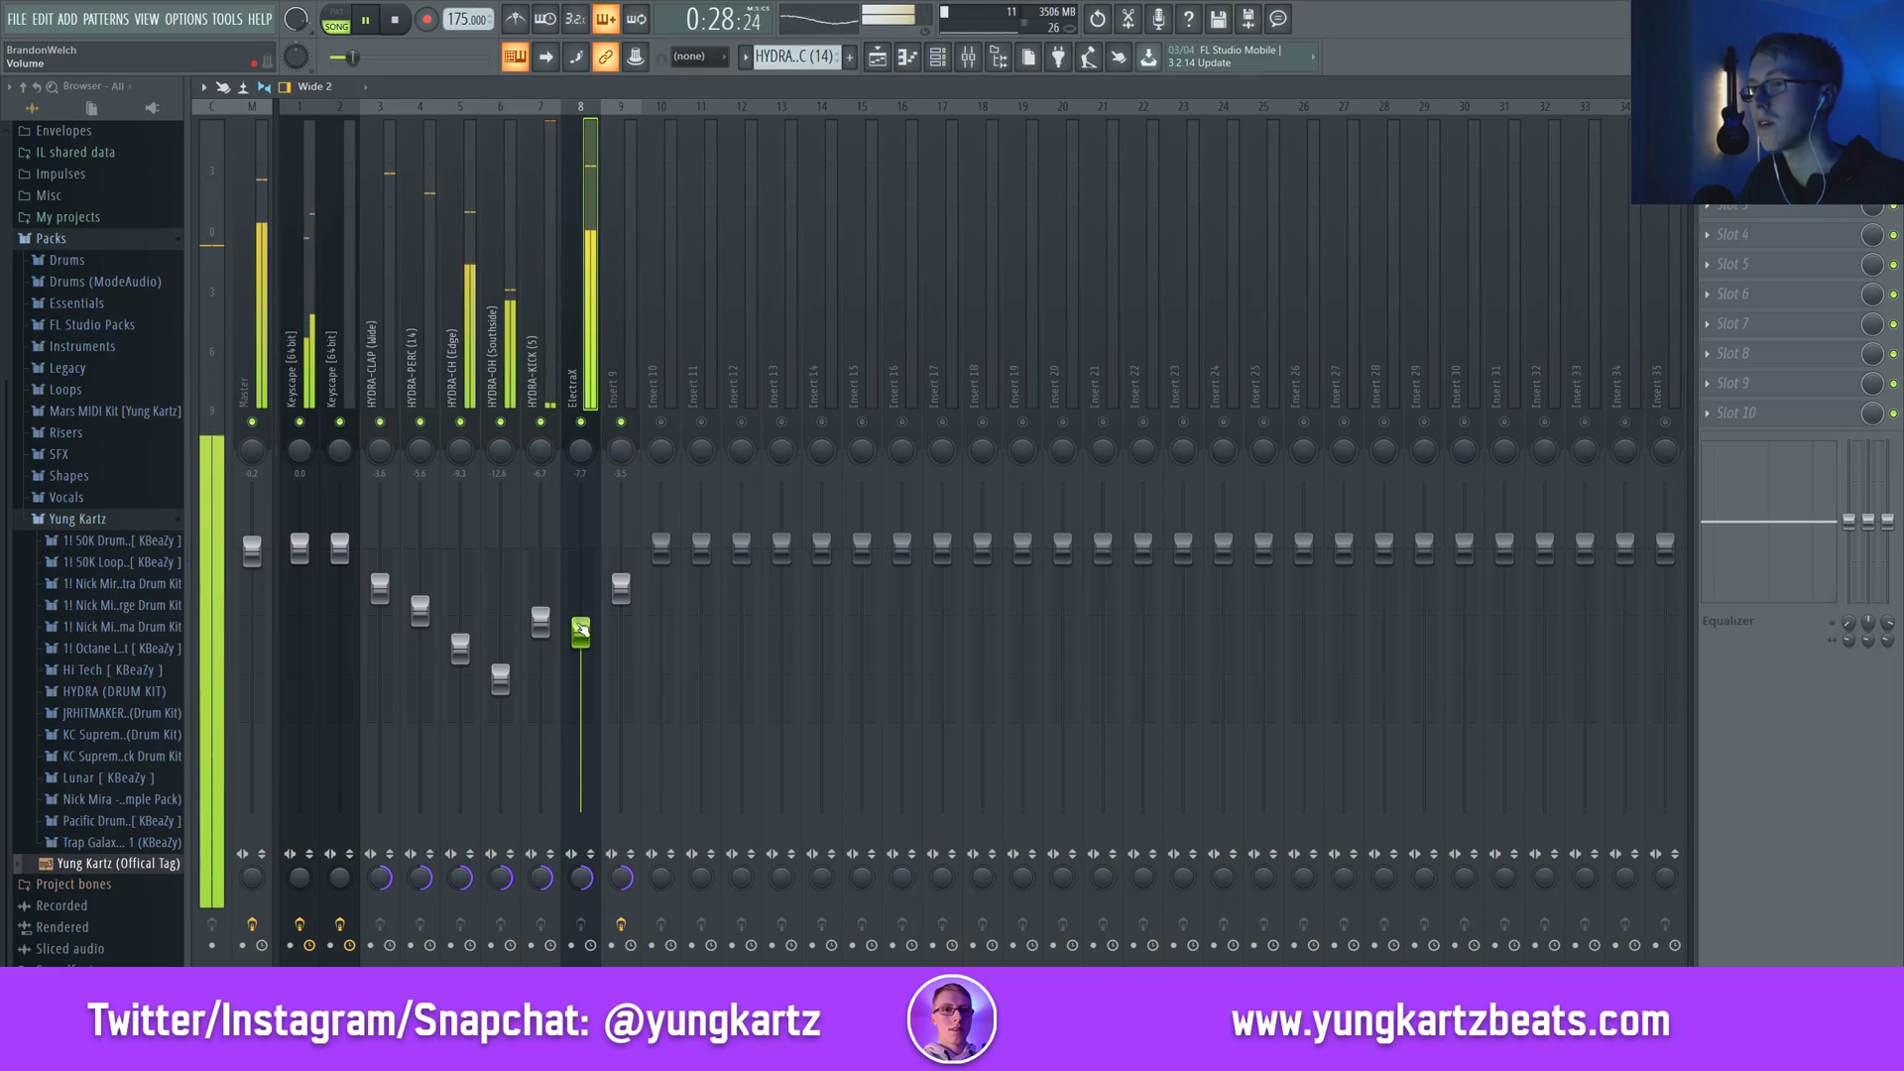
key(F5)
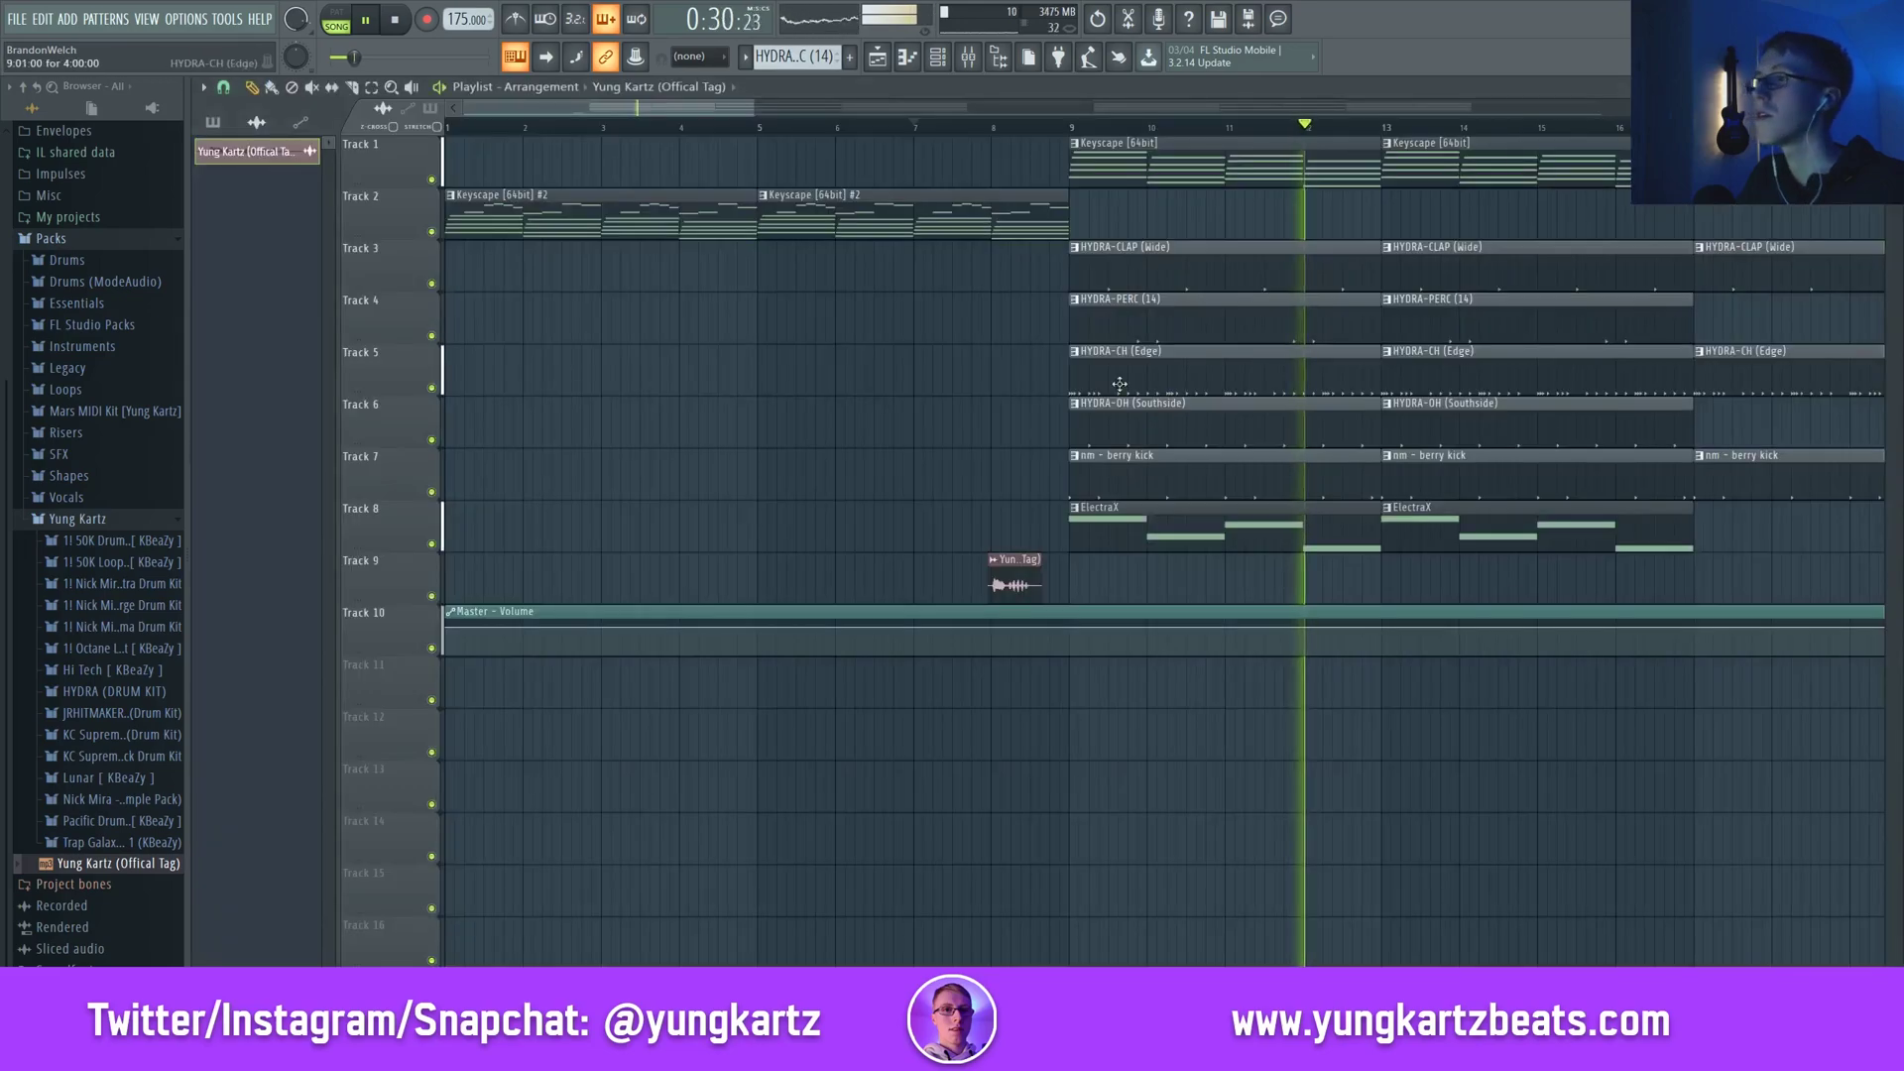